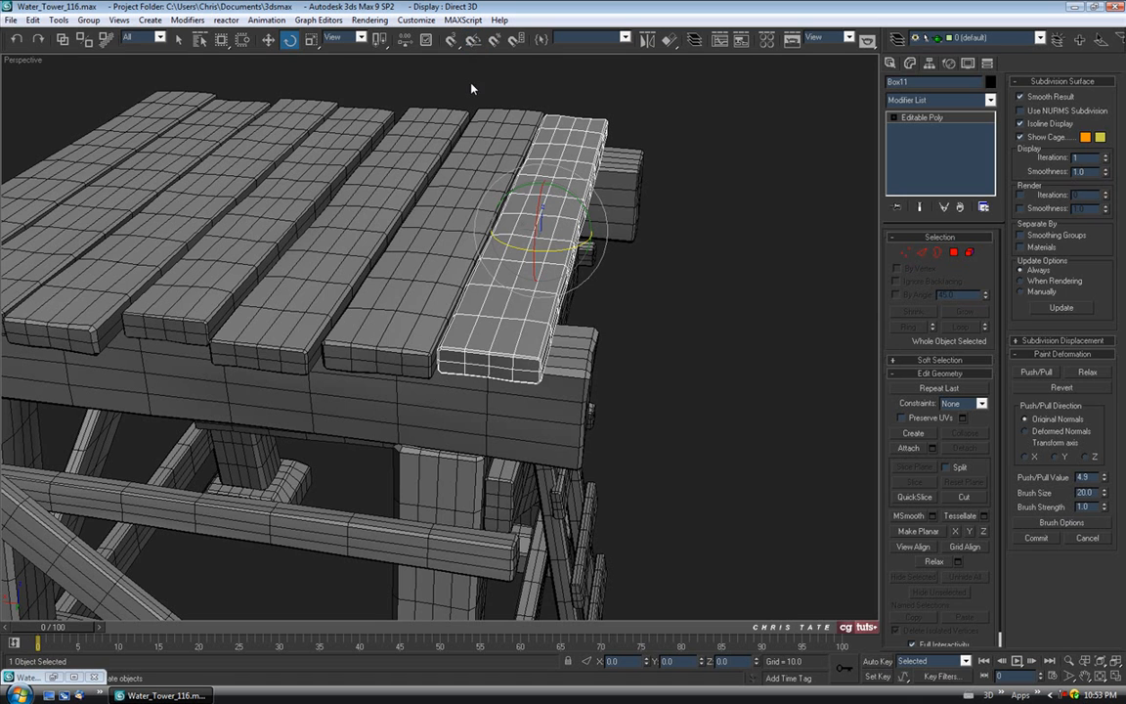
Rotate the deck plank about -0.9° on Z with angle snap off, then move it 0.716 along local X.
middle_click_drag(467, 168, 411, 228)
left_click_drag(540, 313, 538, 313)
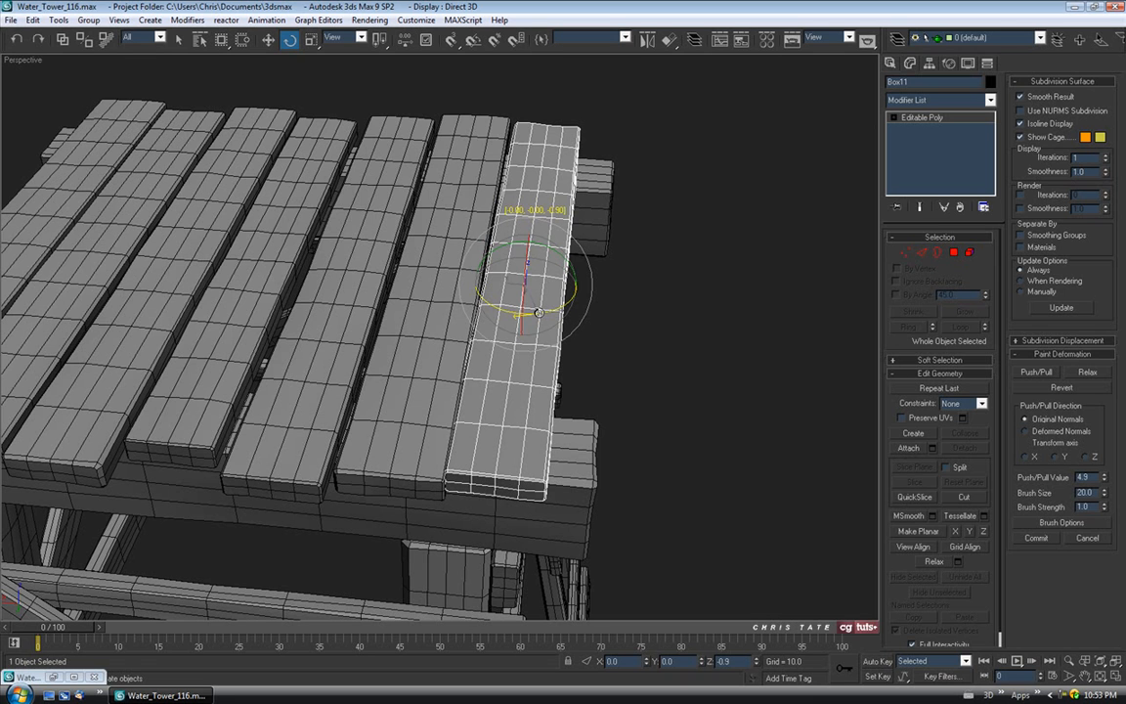
left_click(268, 40)
left_click_drag(482, 280, 487, 281)
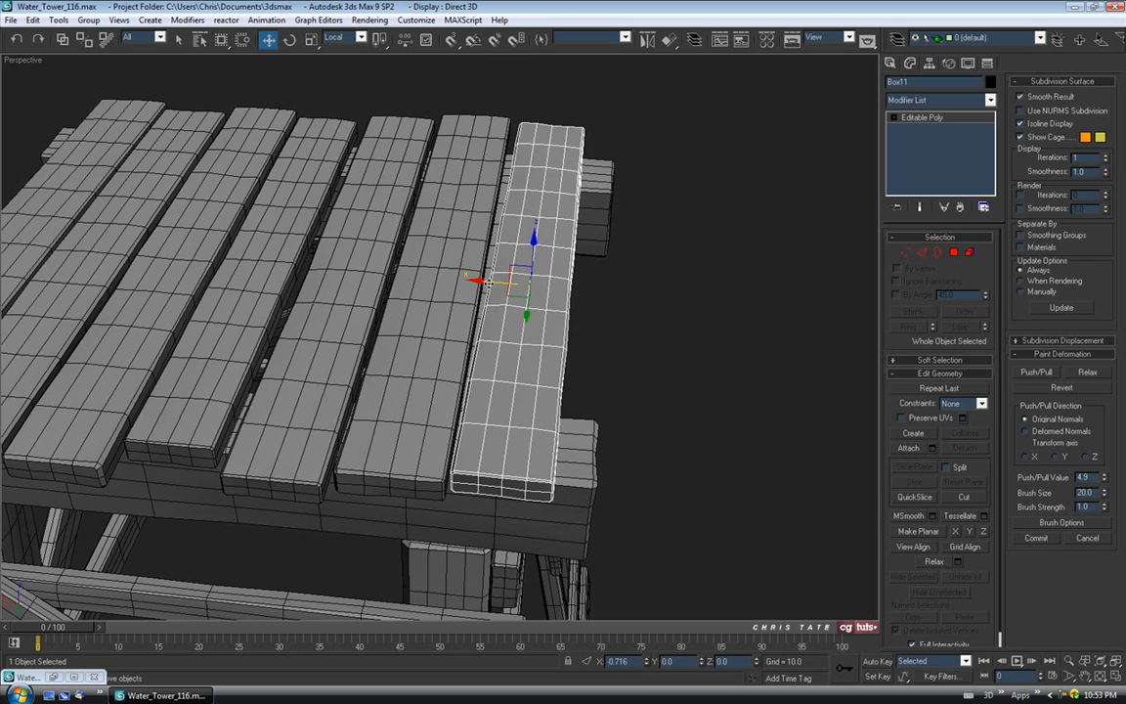
Deselect the plank, orbit to look down on the tower top, and select the centre deck plank.
middle_click_drag(486, 281, 441, 282, "alt")
left_click(352, 138)
middle_click_drag(352, 138, 426, 219, "alt")
left_click(430, 234)
Rotate the centre deck plank Box14 a tiny amount on its Z ring, then deselect it.
key("e")
scroll(352, 201, "up", 5)
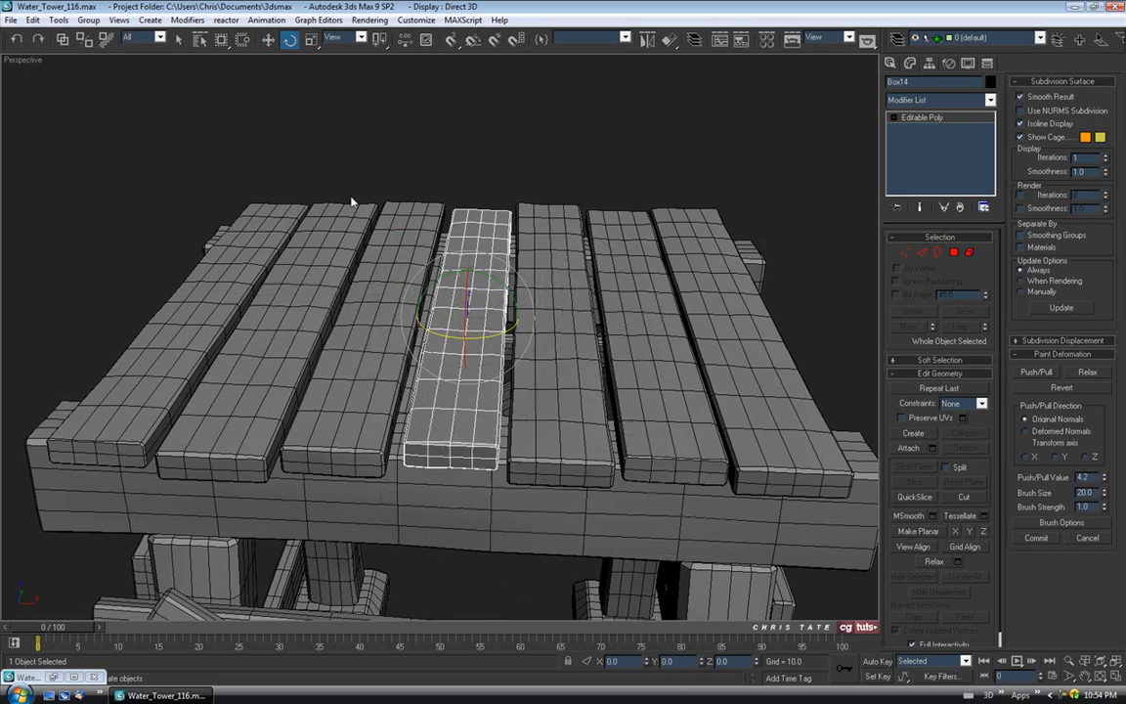
scroll(431, 199, "down", 5)
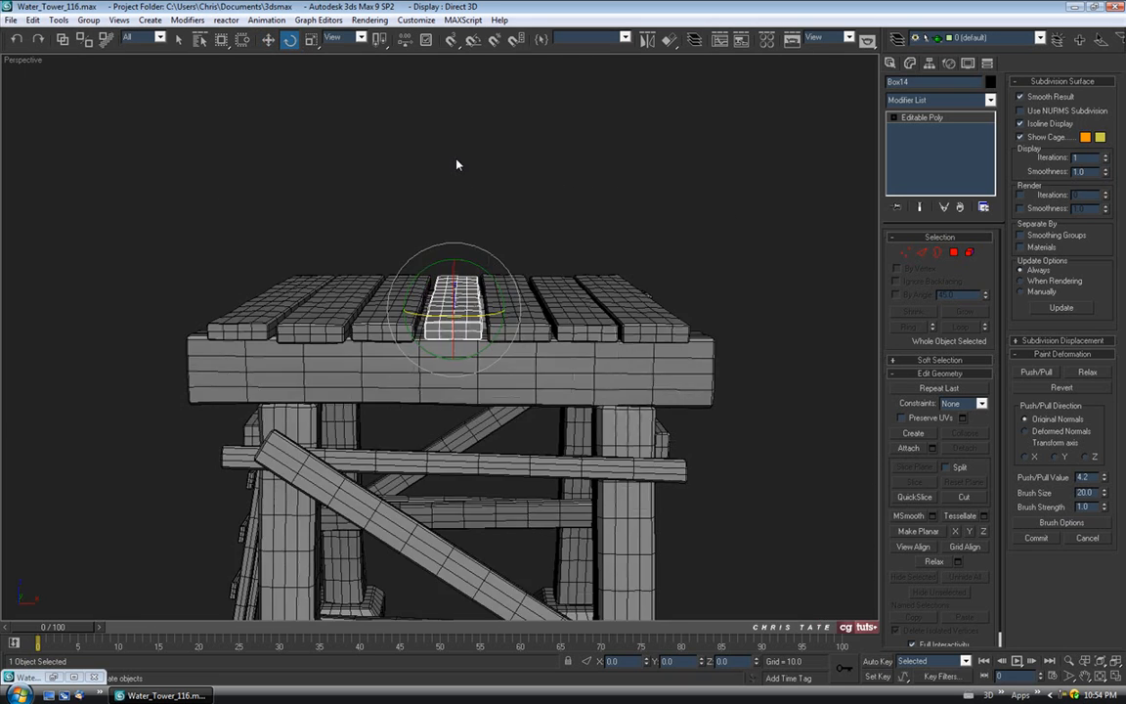
middle_click_drag(458, 163, 491, 314, "alt")
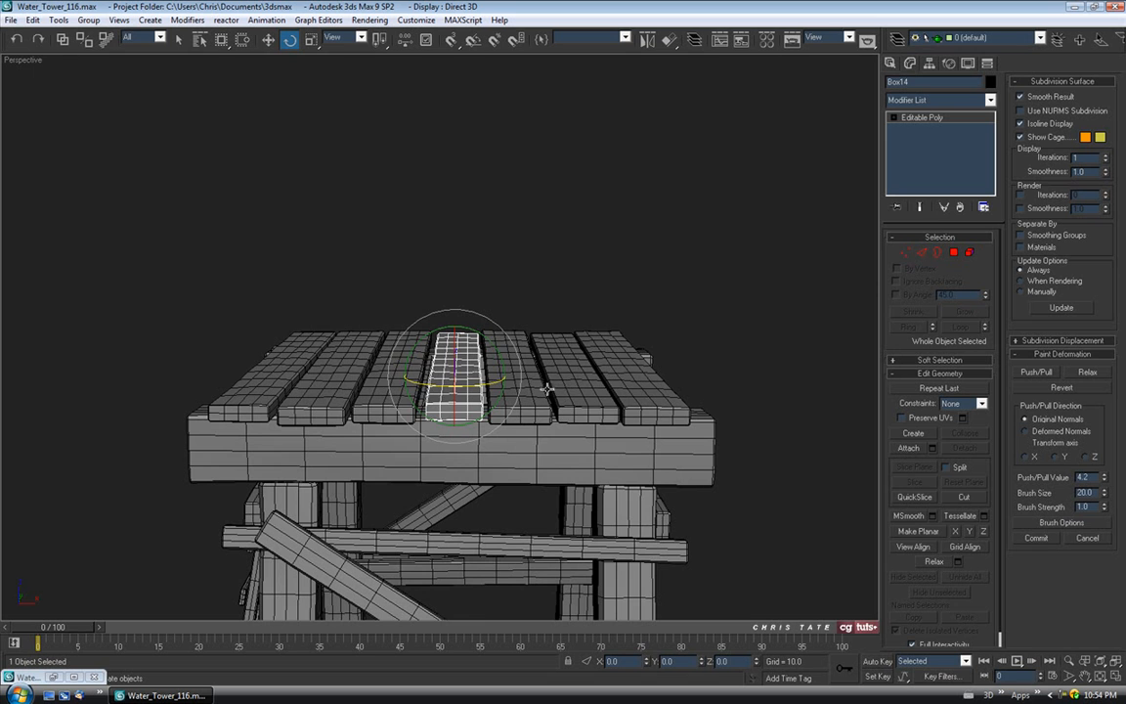
middle_click_drag(569, 354, 556, 357, "alt")
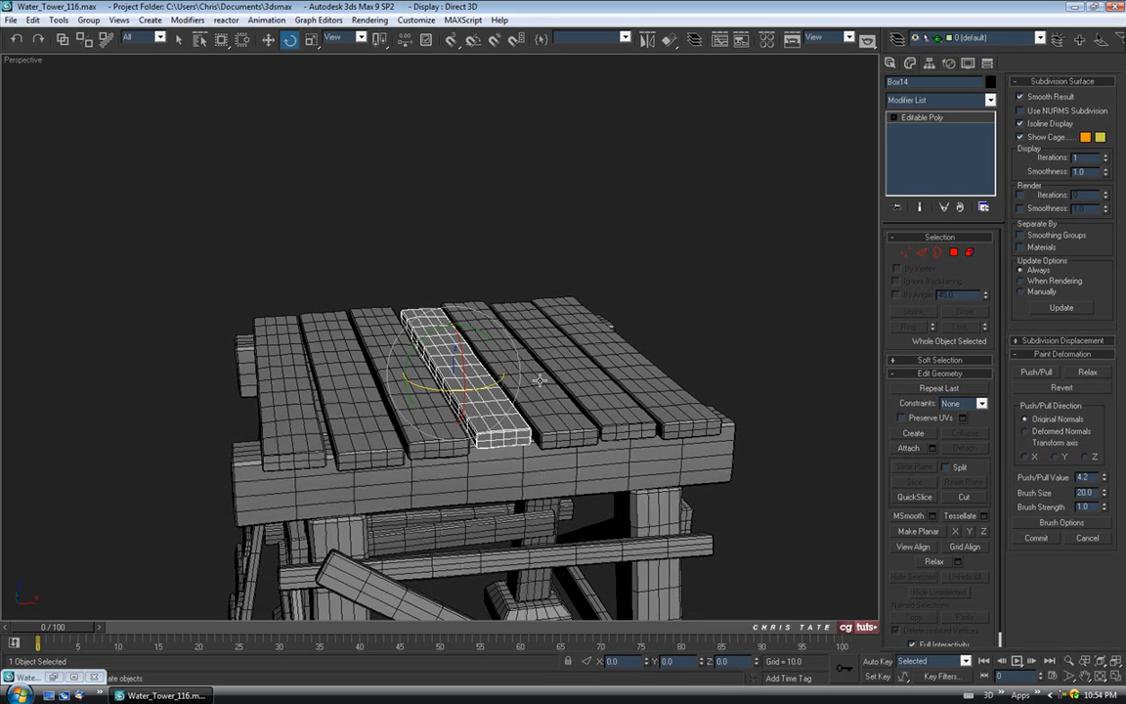
middle_click_drag(519, 308, 436, 354, "alt")
left_click_drag(436, 354, 434, 351)
left_click(517, 156)
middle_click_drag(515, 244, 544, 233, "alt")
Rotate the rightmost plank Box59 1.48° on Z and shift it 0.729 along local X.
left_click(643, 309)
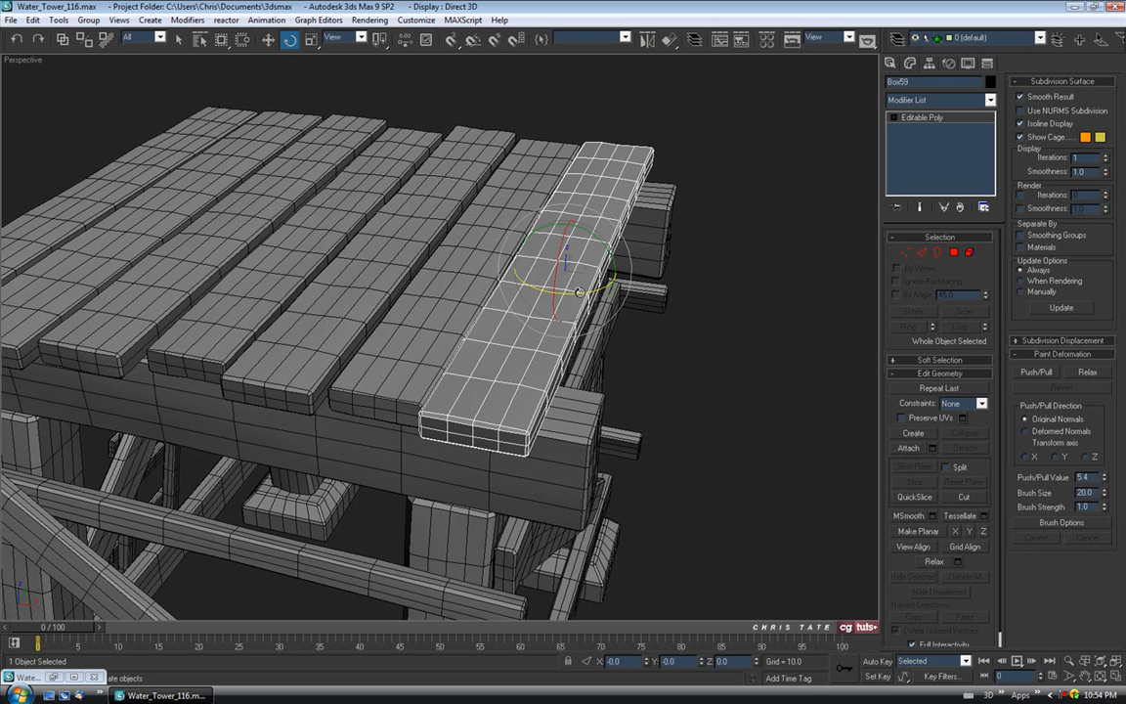
left_click_drag(579, 292, 585, 292)
left_click(268, 40)
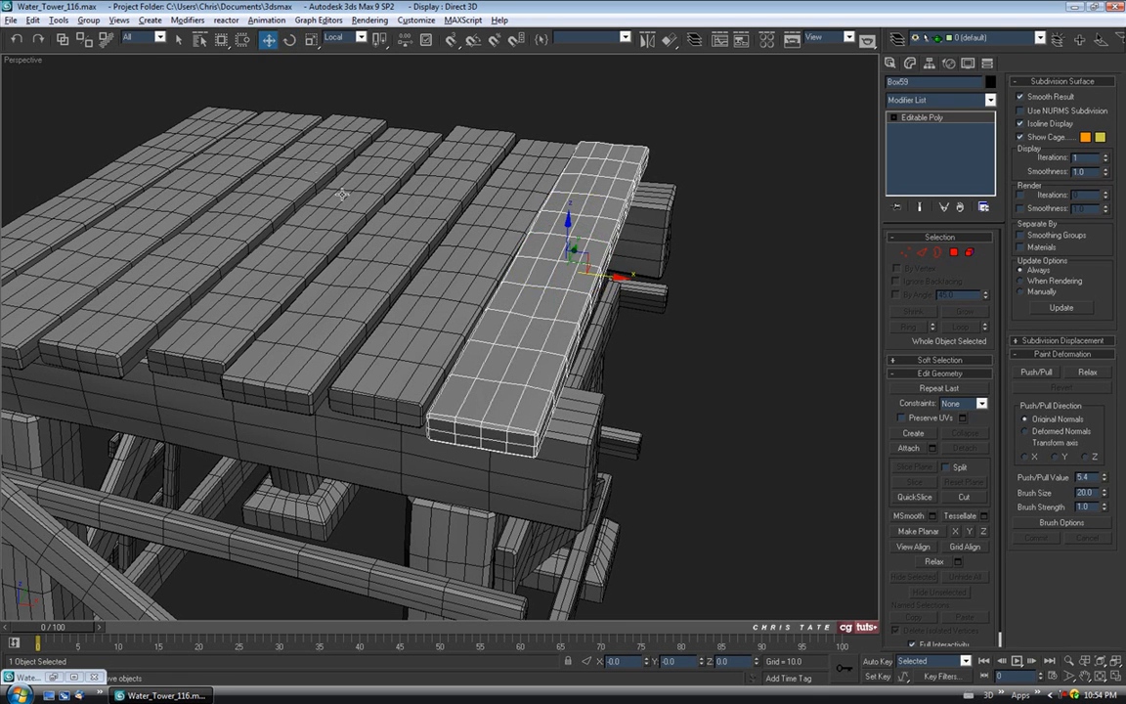
middle_click_drag(342, 195, 621, 241, "alt")
left_click_drag(604, 253, 607, 261)
middle_click_drag(429, 234, 546, 285, "alt")
scroll(614, 276, "down", 4)
left_click(557, 393)
middle_click_drag(553, 344, 404, 323, "alt")
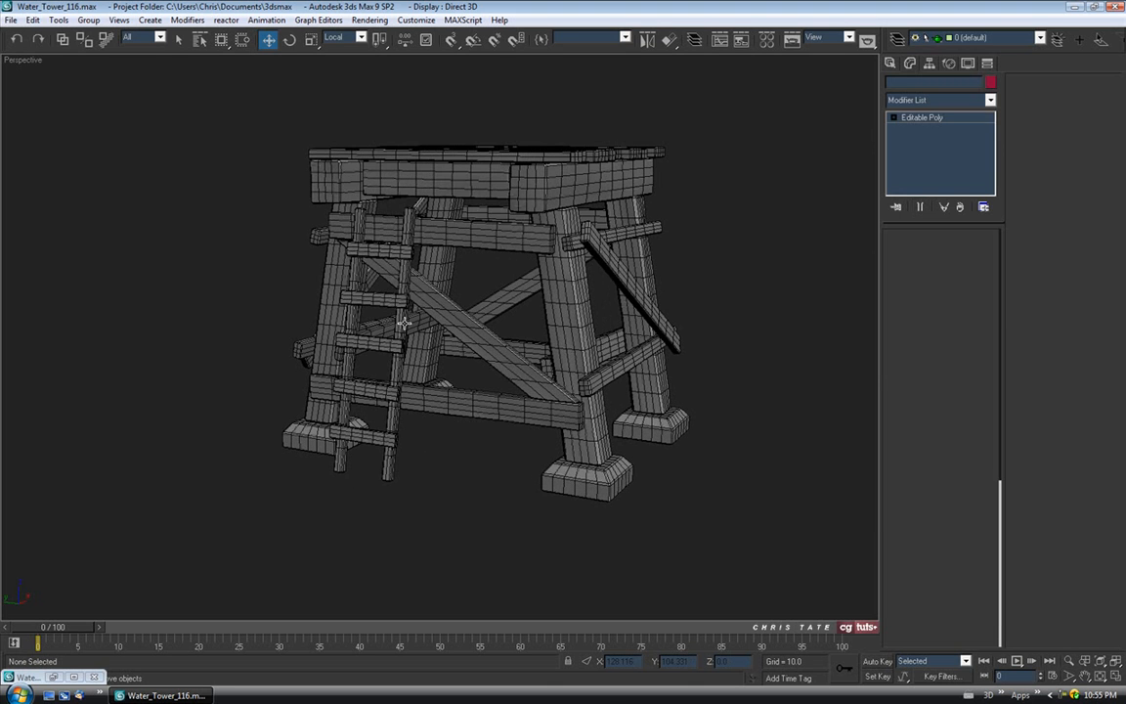
Lower the brace Box51 slightly along its local Y axis, keeping the Local coordinate system.
left_click(403, 323)
left_click(420, 322)
scroll(339, 354, "up", 3)
middle_click_drag(339, 354, 481, 332)
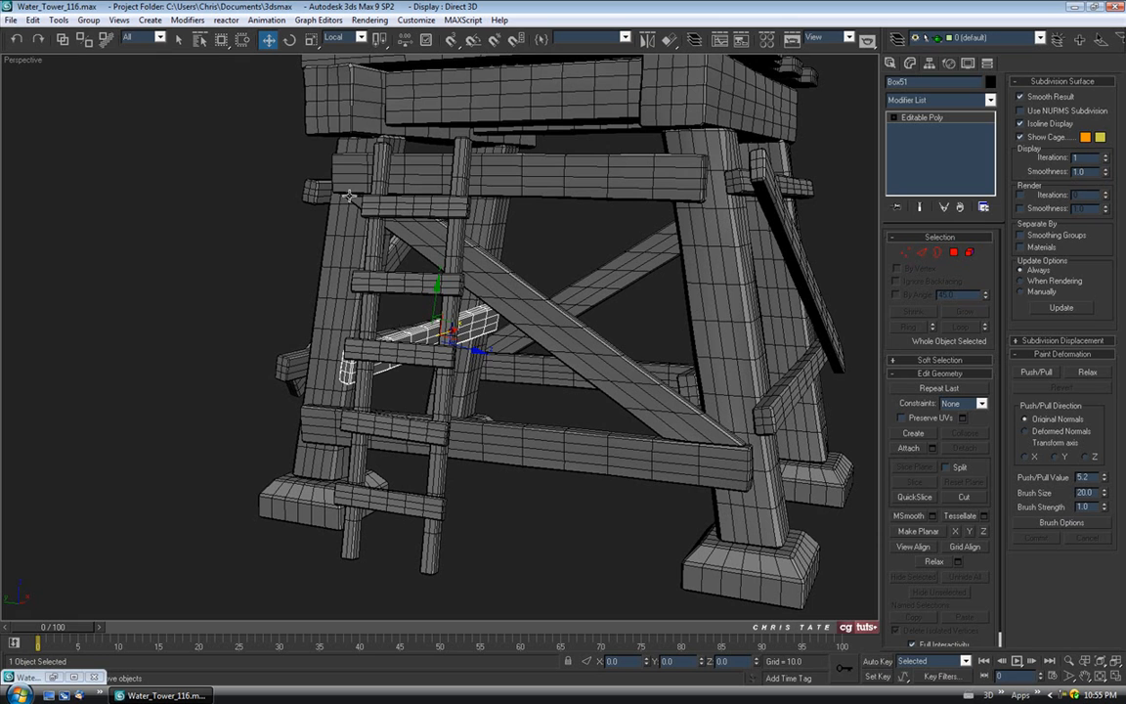
left_click(362, 38)
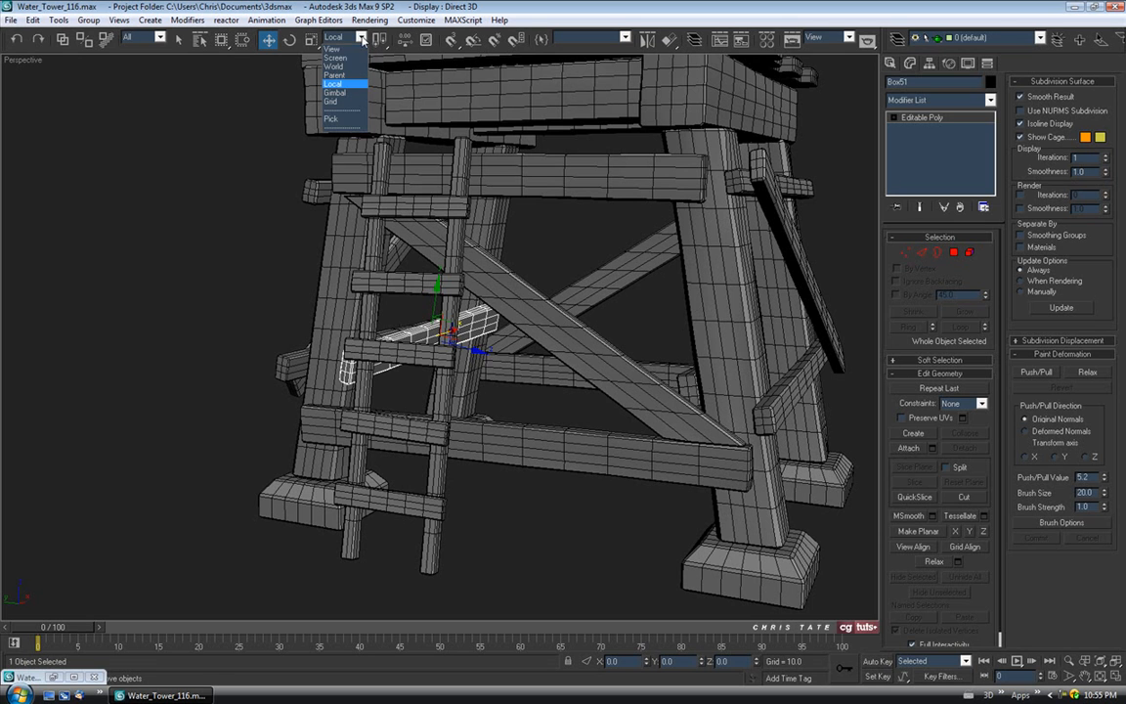
left_click(356, 85)
middle_click_drag(379, 230, 418, 282, "alt")
left_click_drag(421, 291, 405, 309)
middle_click_drag(405, 308, 542, 332, "alt")
middle_click_drag(661, 253, 594, 324, "alt")
Deselect the brace and frame the whole tower in the view.
left_click(774, 247)
scroll(674, 262, "down", 4)
middle_click_drag(661, 256, 700, 253, "alt")
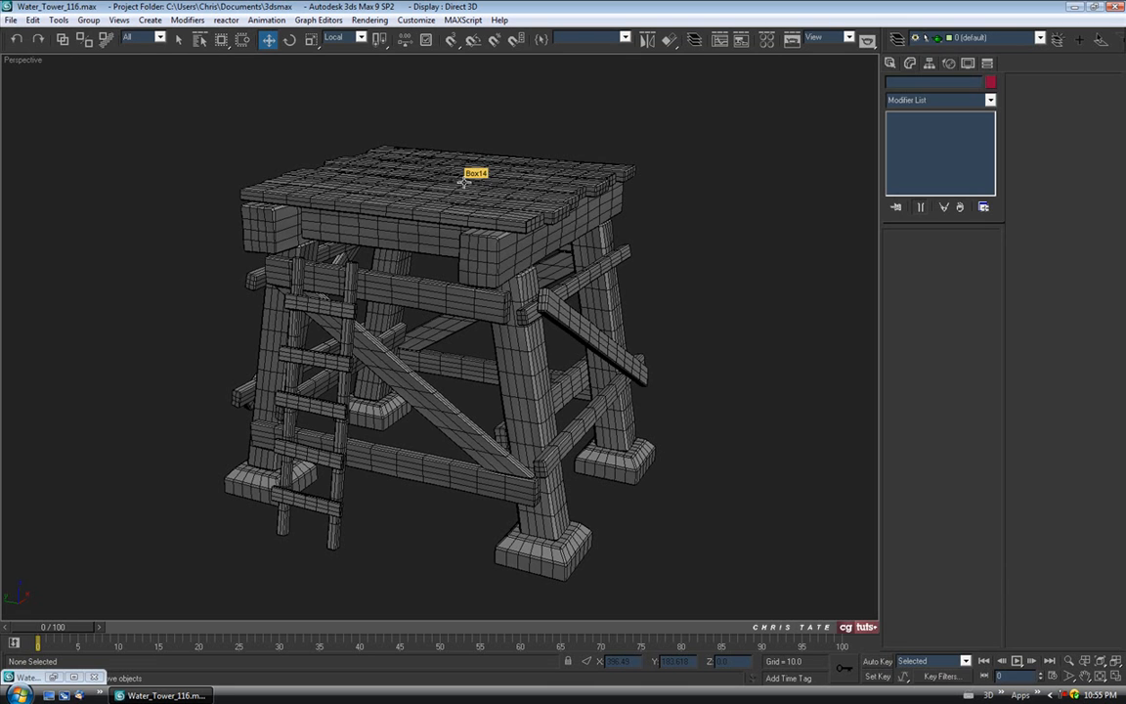
Save the scene as the incremented version Water_Tower_117.max.
left_click(11, 20)
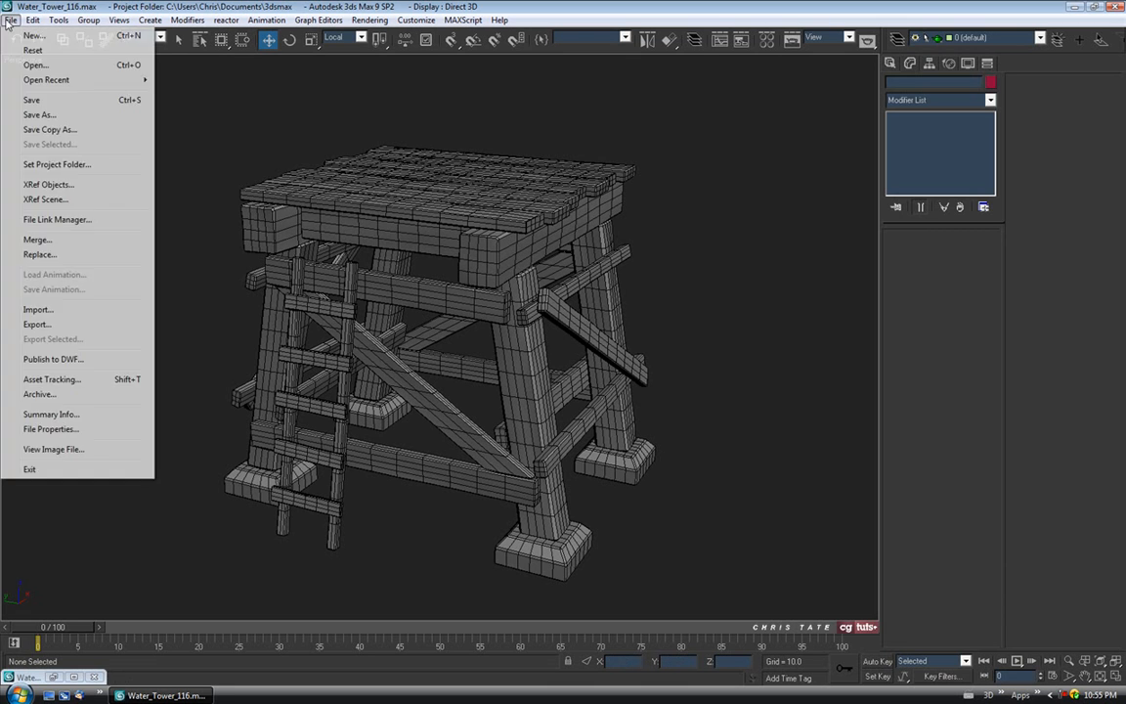
left_click(25, 110)
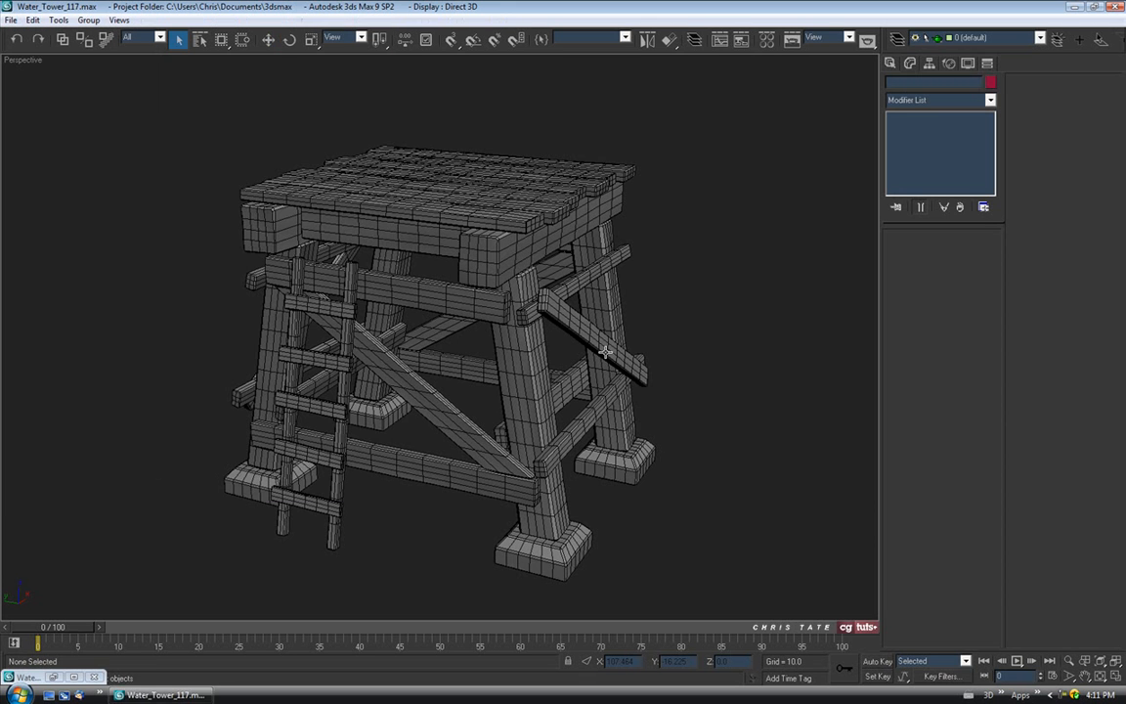
middle_click_drag(586, 489, 556, 471, "alt")
scroll(555, 471, "up", 5)
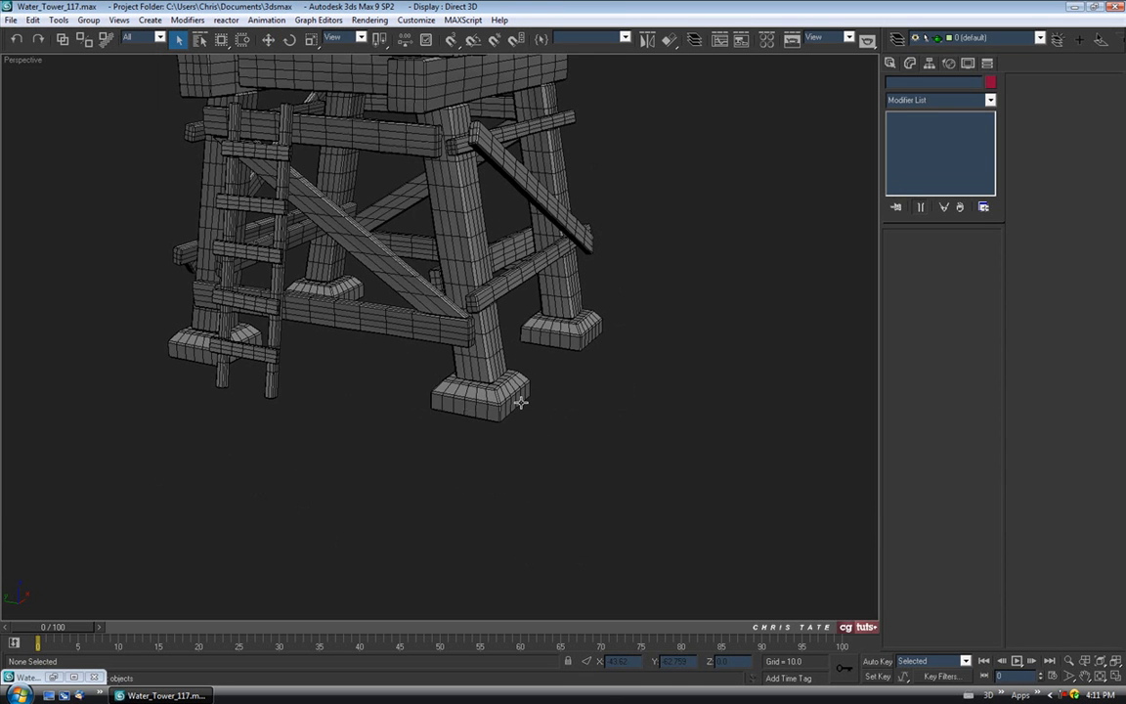
Select the front foot block, enter Edge level, and frame it in the maximized Front view.
left_click(532, 477)
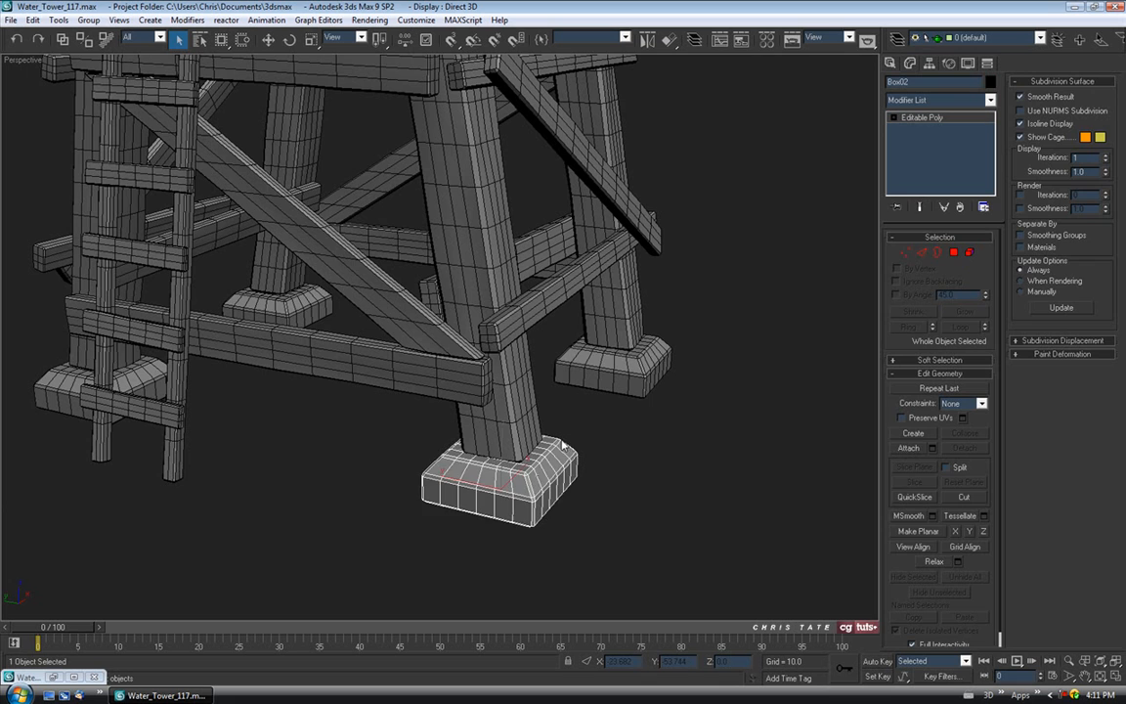
scroll(567, 454, "up", 3)
mouse_move(552, 432)
middle_mouse_down()
mouse_move(536, 348)
mouse_move(561, 418)
middle_mouse_up()
left_click(923, 254)
middle_click_drag(672, 366, 660, 385, "alt")
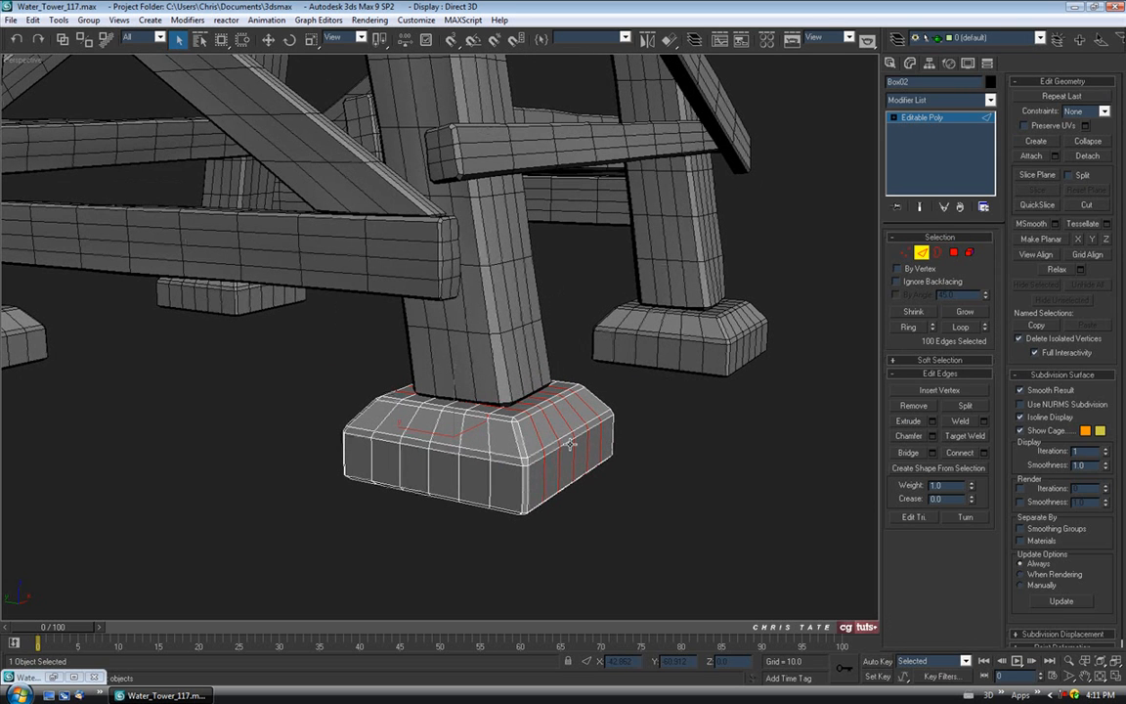
key("alt+w")
scroll(594, 188, "down", 10)
middle_click_drag(658, 211, 661, 198)
key("alt+w")
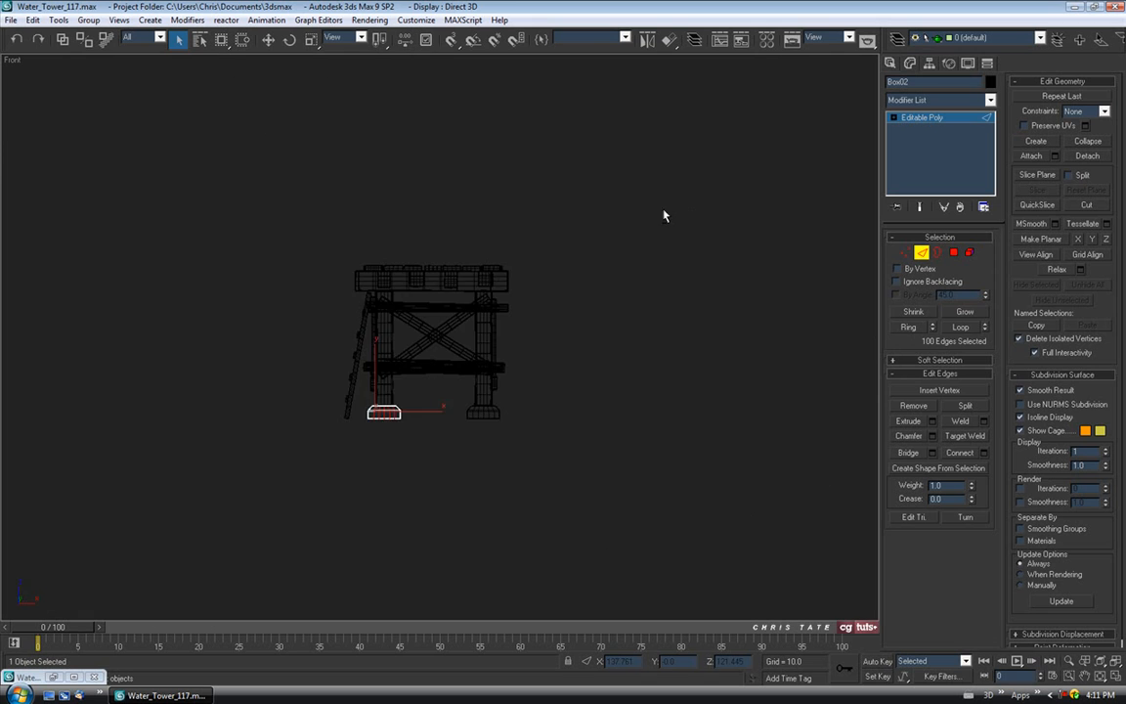
scroll(545, 339, "up", 10)
scroll(485, 418, "up", 3)
scroll(485, 418, "down", 6)
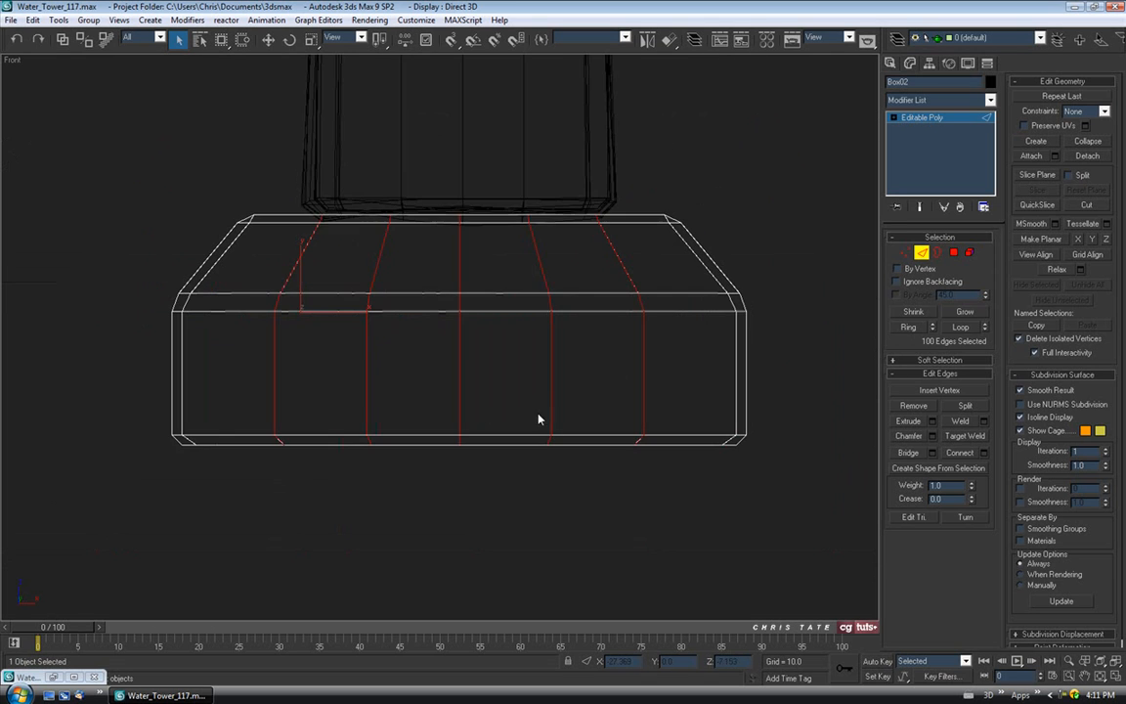
Connect the slanted top edges with a single-segment edge loop.
left_click_drag(165, 288, 793, 294)
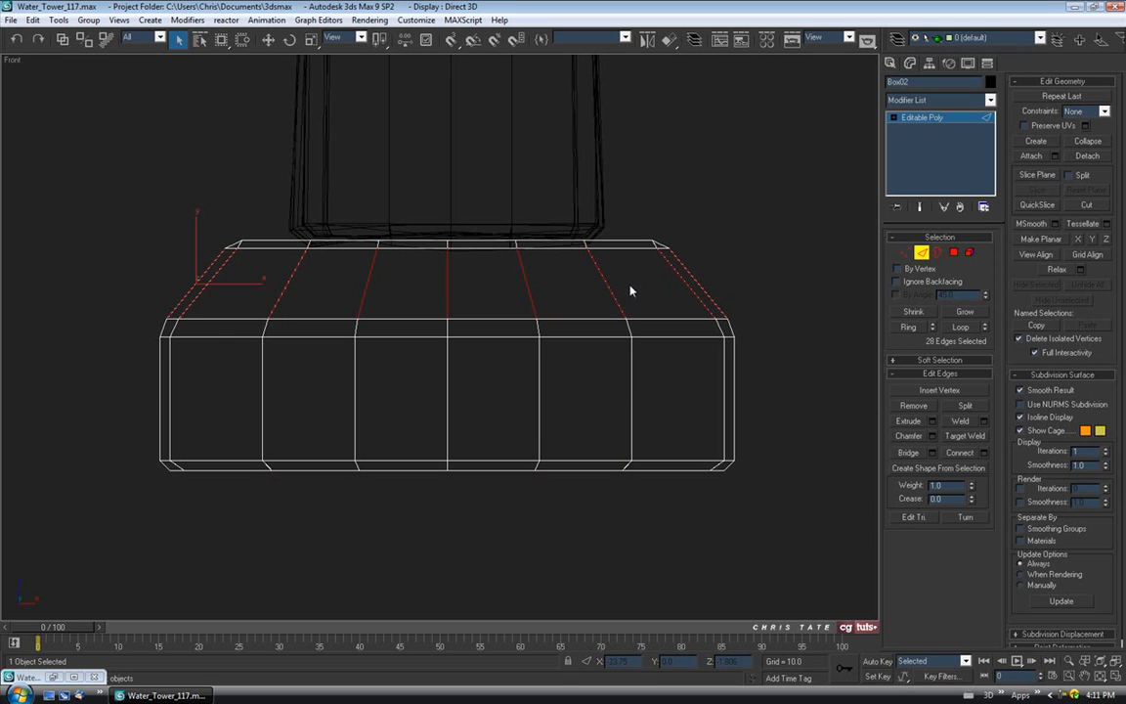
key("alt+w")
scroll(665, 491, "up", 5)
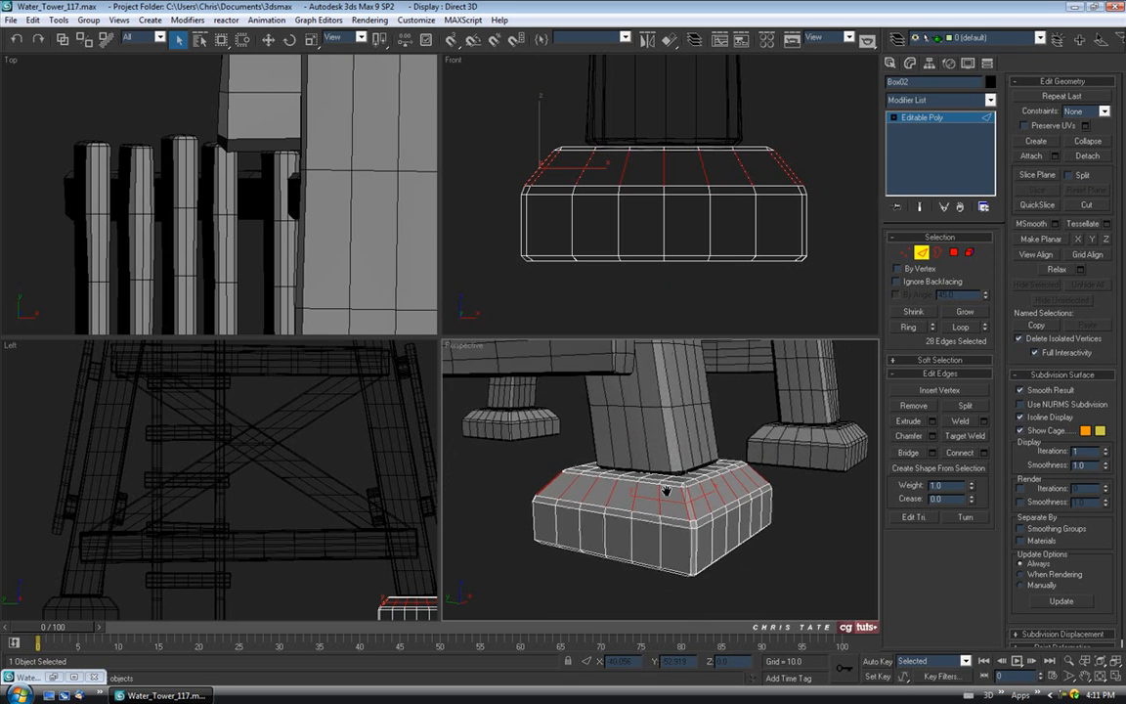
middle_click_drag(666, 491, 675, 470)
left_click(983, 452)
type("1")
left_click(561, 384)
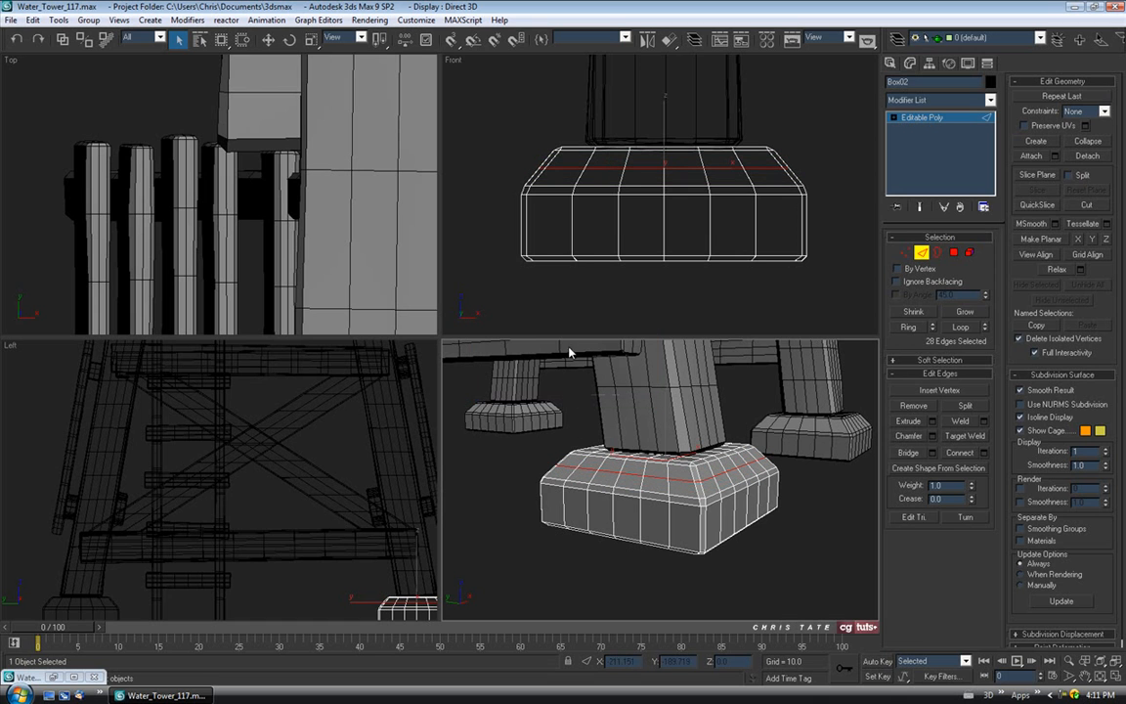
Connect the vertical side edges to add a loop around the middle of the sides.
left_click_drag(498, 225, 850, 237)
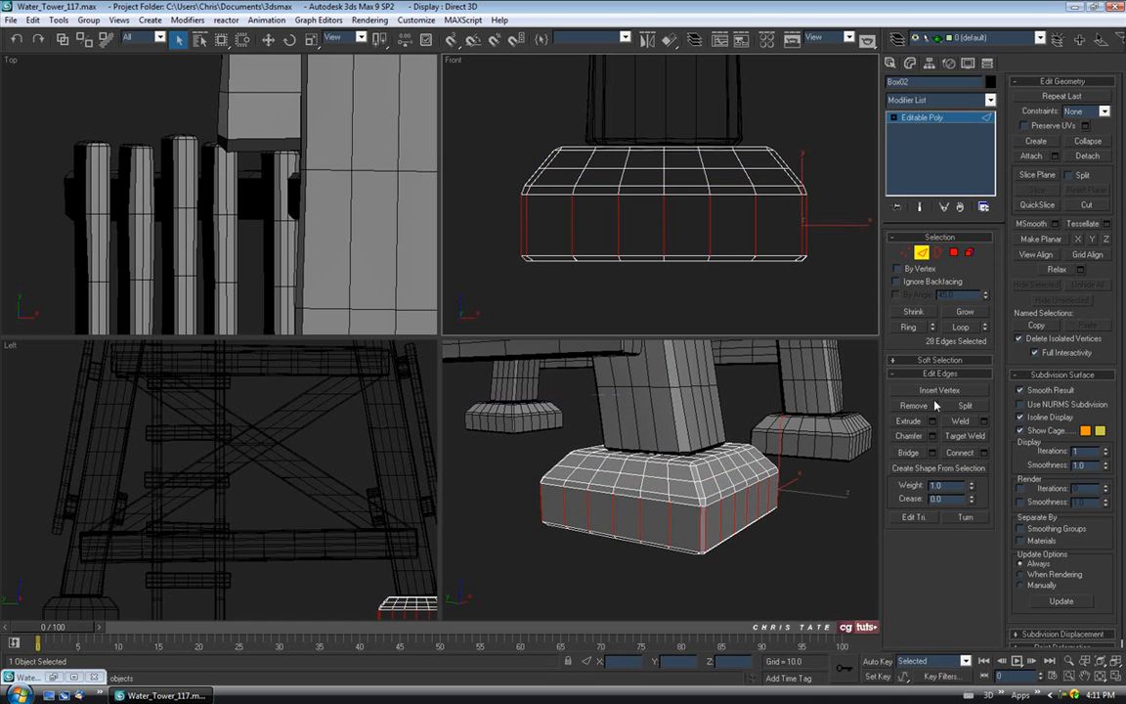
left_click(959, 453)
middle_click_drag(653, 502, 659, 508)
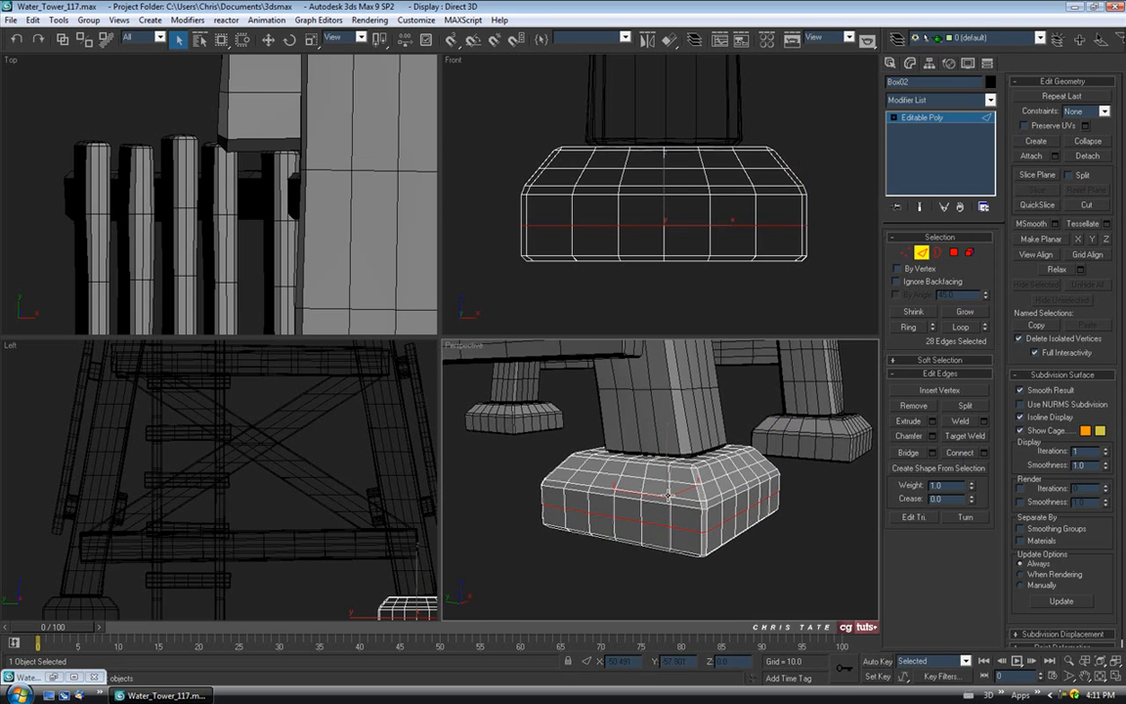
key("alt+w")
middle_click_drag(593, 380, 671, 410, "alt")
Return to object level, open Paint Deformation Push/Pull, and enlarge the brush.
left_click(921, 254)
left_click(1060, 354)
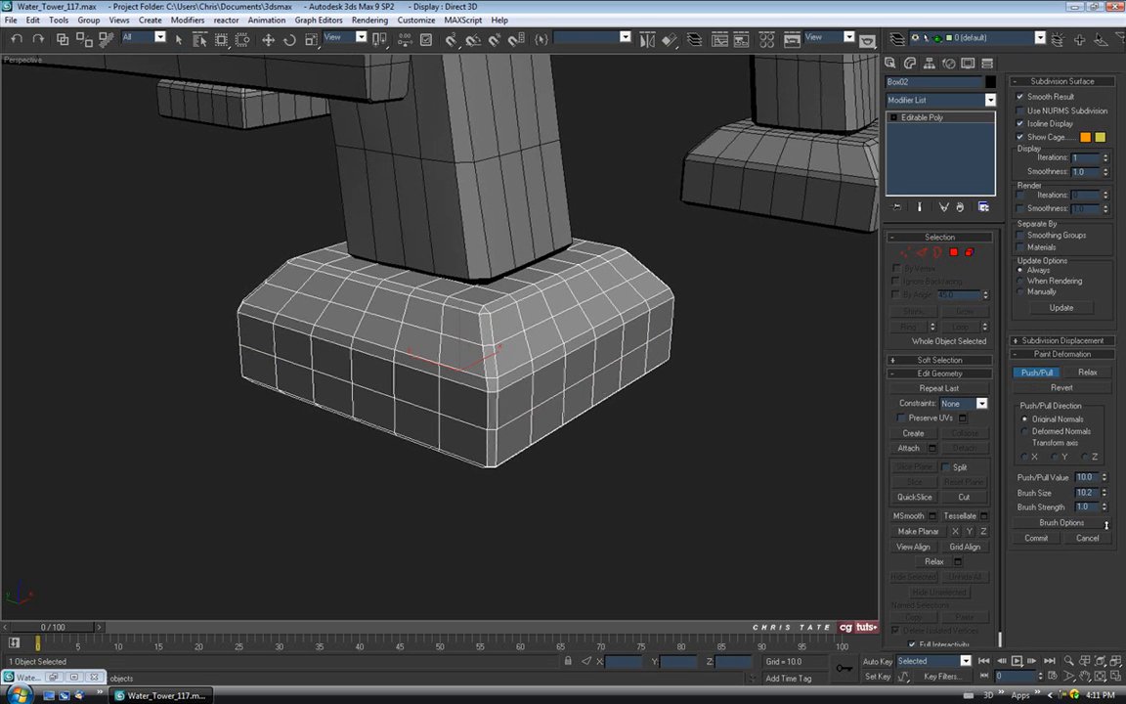
left_click_drag(1105, 498, 1104, 485)
middle_click_drag(508, 305, 495, 348)
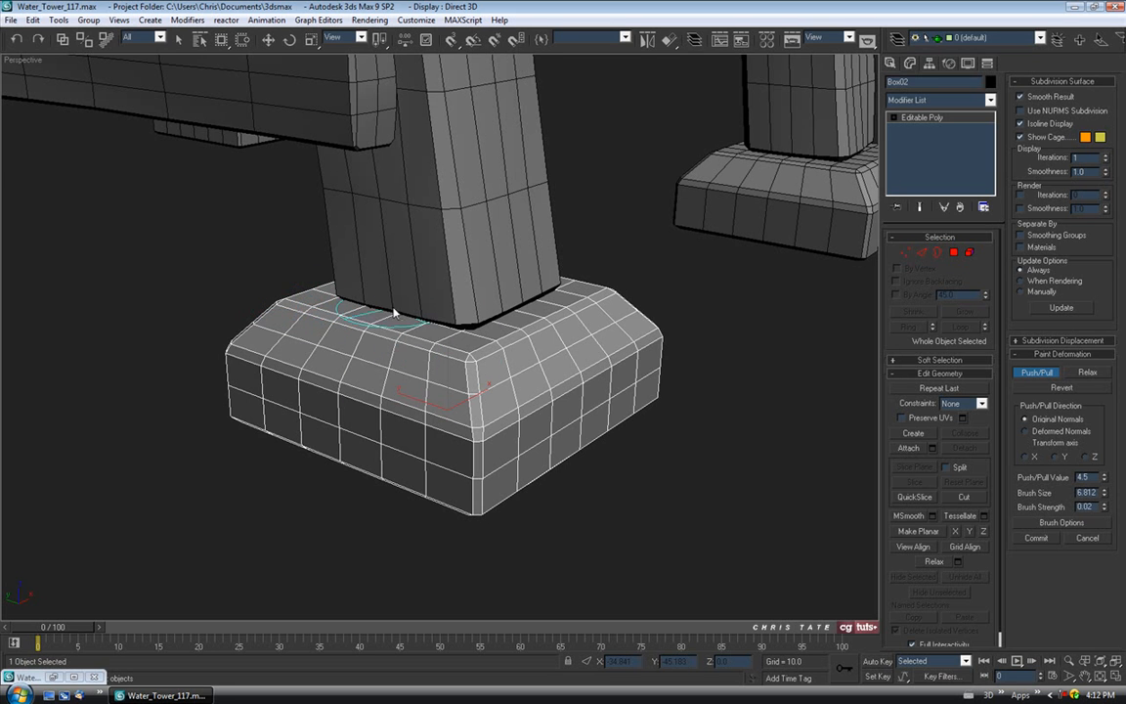
mouse_move(436, 365)
middle_mouse_down("alt")
mouse_move(503, 355)
mouse_move(492, 344)
middle_mouse_up("alt")
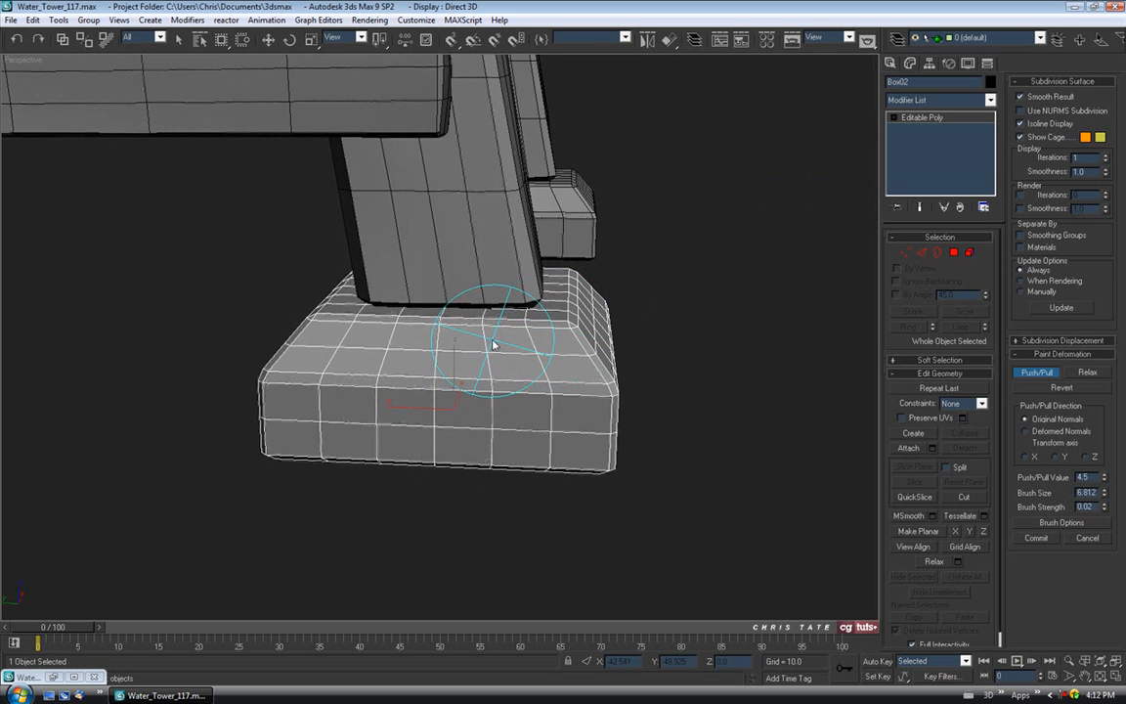
mouse_move(419, 337)
middle_mouse_down("alt")
mouse_move(422, 356)
mouse_move(390, 344)
middle_mouse_up("alt")
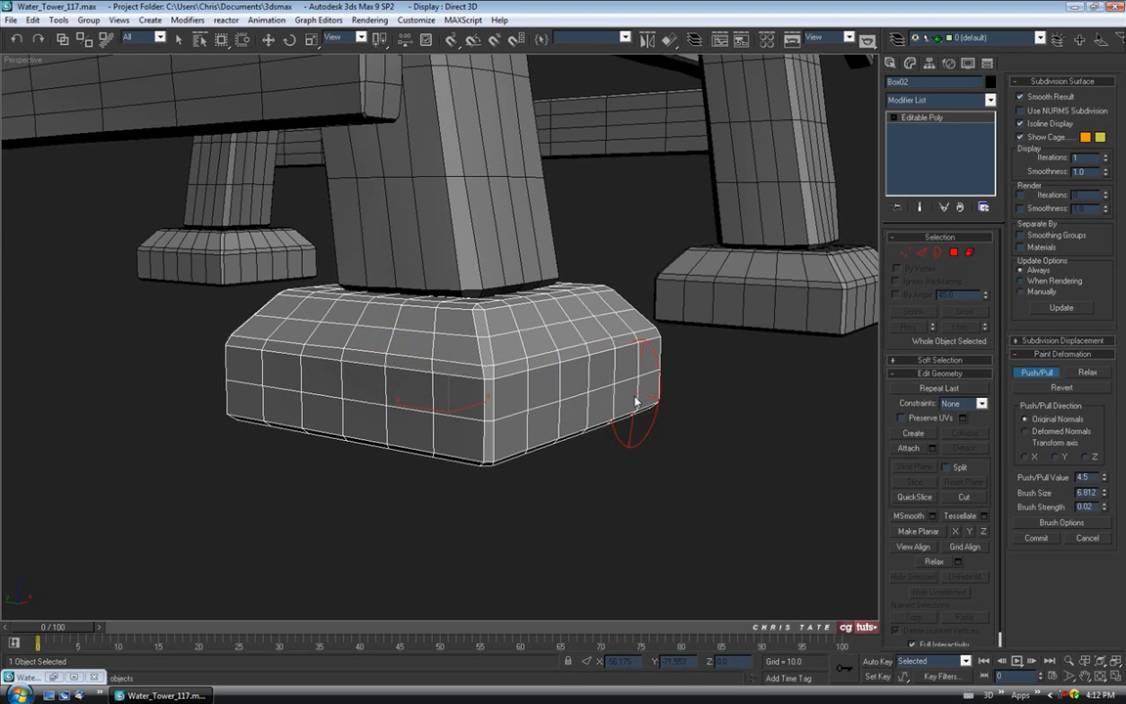
mouse_move(573, 430)
middle_mouse_down("alt")
mouse_move(521, 459)
mouse_move(585, 422)
middle_mouse_up("alt")
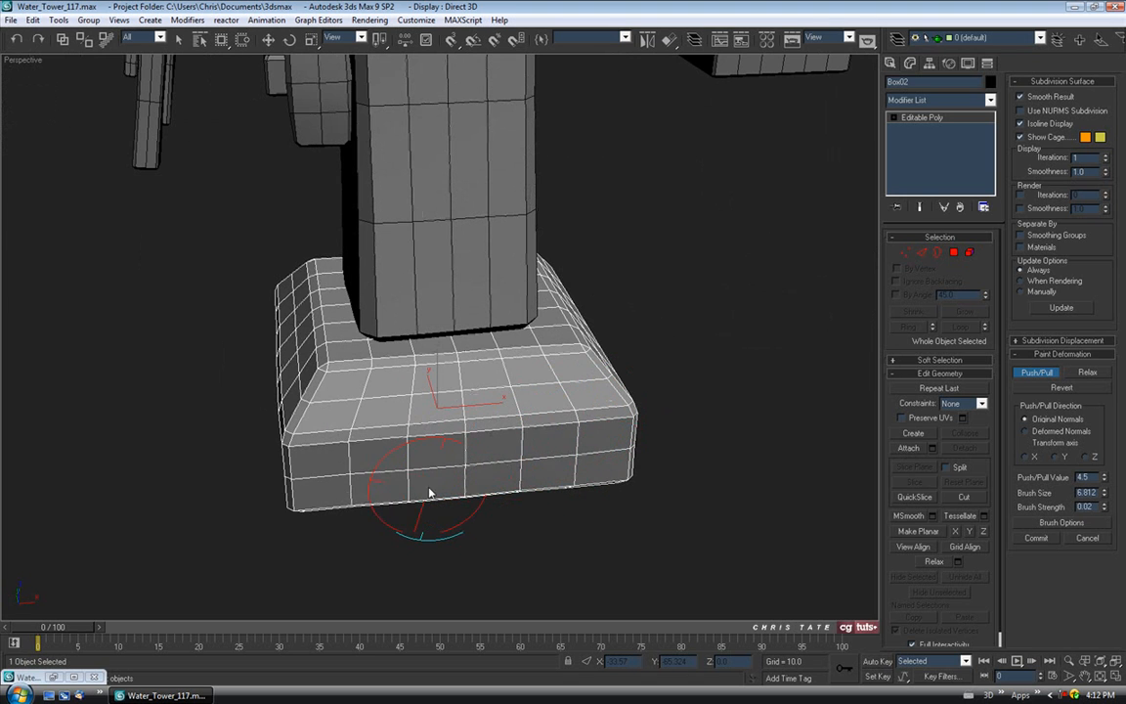
mouse_move(427, 502)
middle_mouse_down("alt")
mouse_move(487, 443)
mouse_move(452, 390)
mouse_move(391, 352)
middle_mouse_up("alt")
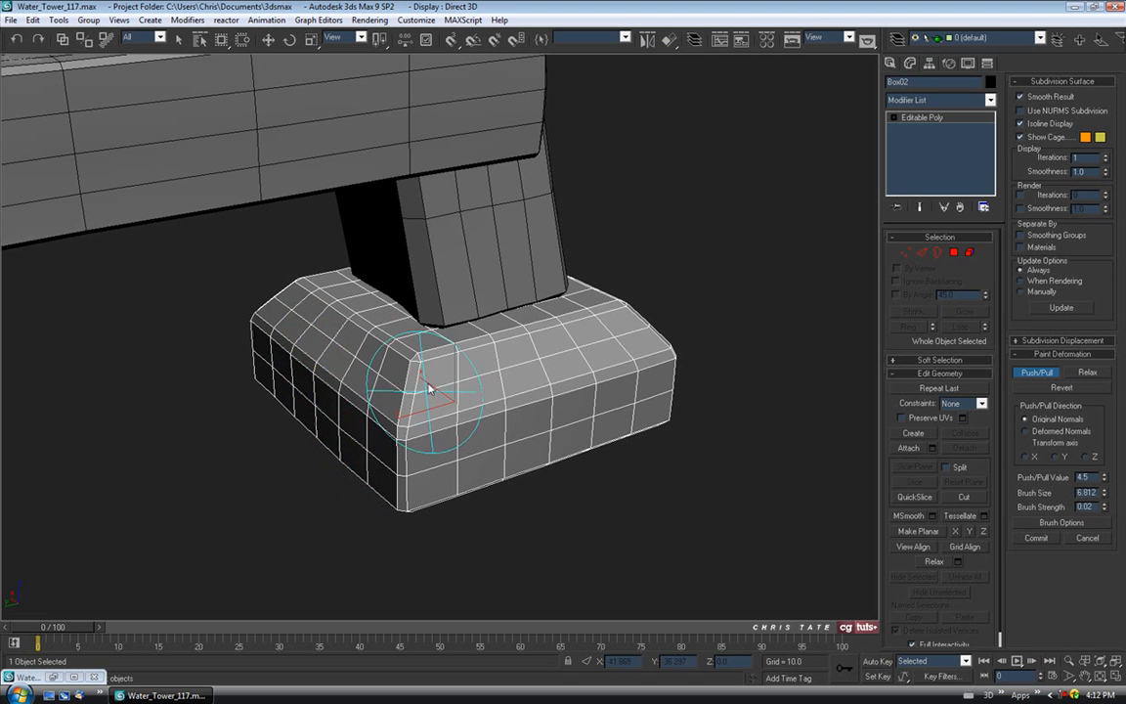
mouse_move(508, 333)
middle_mouse_down("alt")
mouse_move(502, 364)
mouse_move(470, 352)
mouse_move(409, 360)
mouse_move(503, 337)
mouse_move(453, 384)
mouse_move(412, 395)
middle_mouse_up("alt")
Set brush size about 5.65 and strength 0.03, and push a dent into the base's right corner.
left_click_drag(1104, 495, 1103, 506)
middle_click_drag(459, 405, 443, 426, "alt")
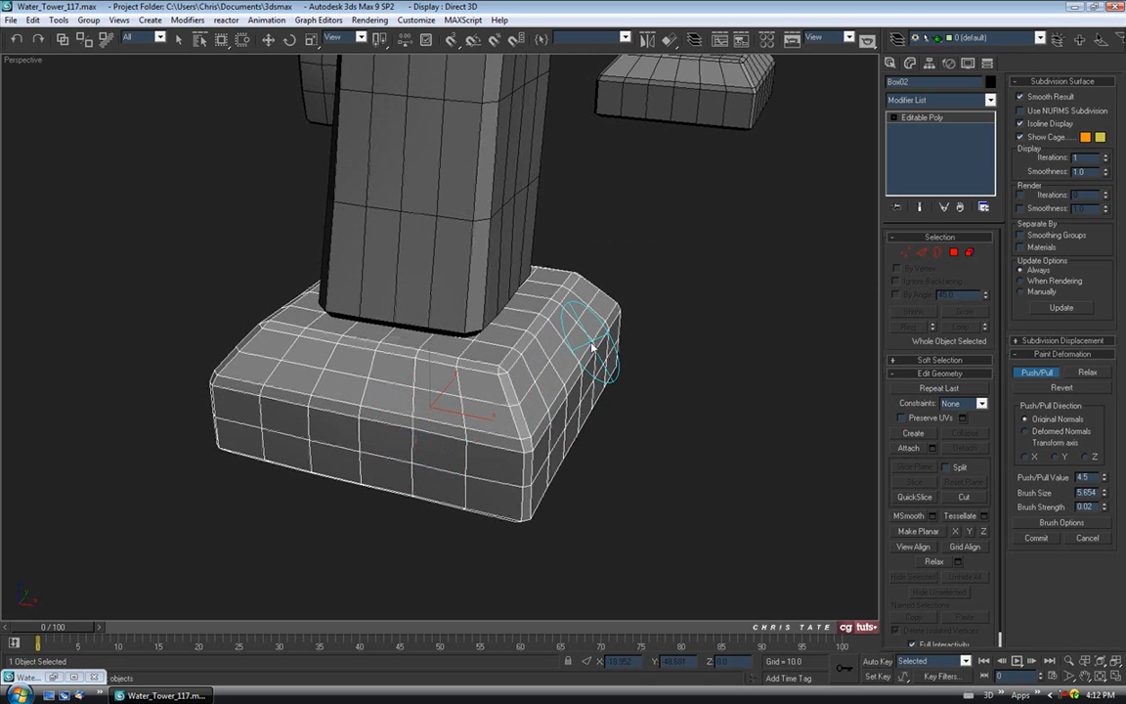
mouse_move(589, 350)
left_mouse_down()
mouse_move(602, 313)
mouse_move(632, 361)
mouse_move(595, 407)
mouse_move(611, 390)
mouse_move(569, 525)
left_mouse_up()
left_click(1104, 503)
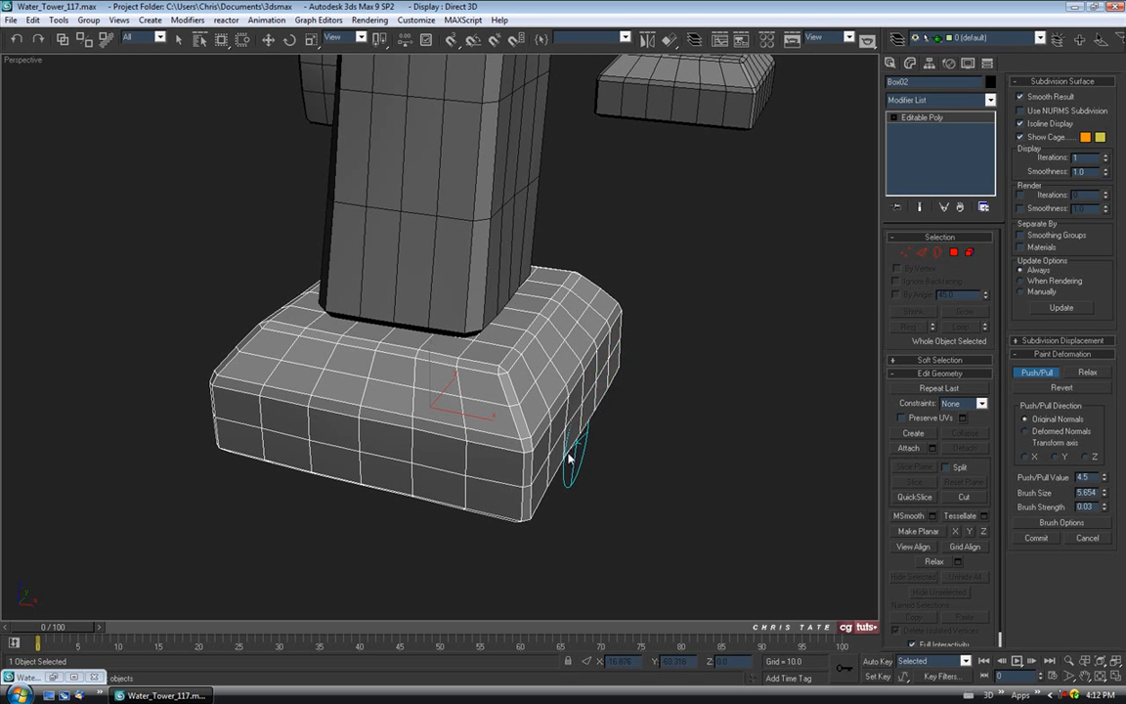
middle_click_drag(506, 462, 528, 543, "alt")
mouse_move(473, 539)
middle_mouse_down("alt")
mouse_move(576, 510)
mouse_move(659, 515)
mouse_move(661, 493)
mouse_move(633, 502)
mouse_move(538, 490)
middle_mouse_up("alt")
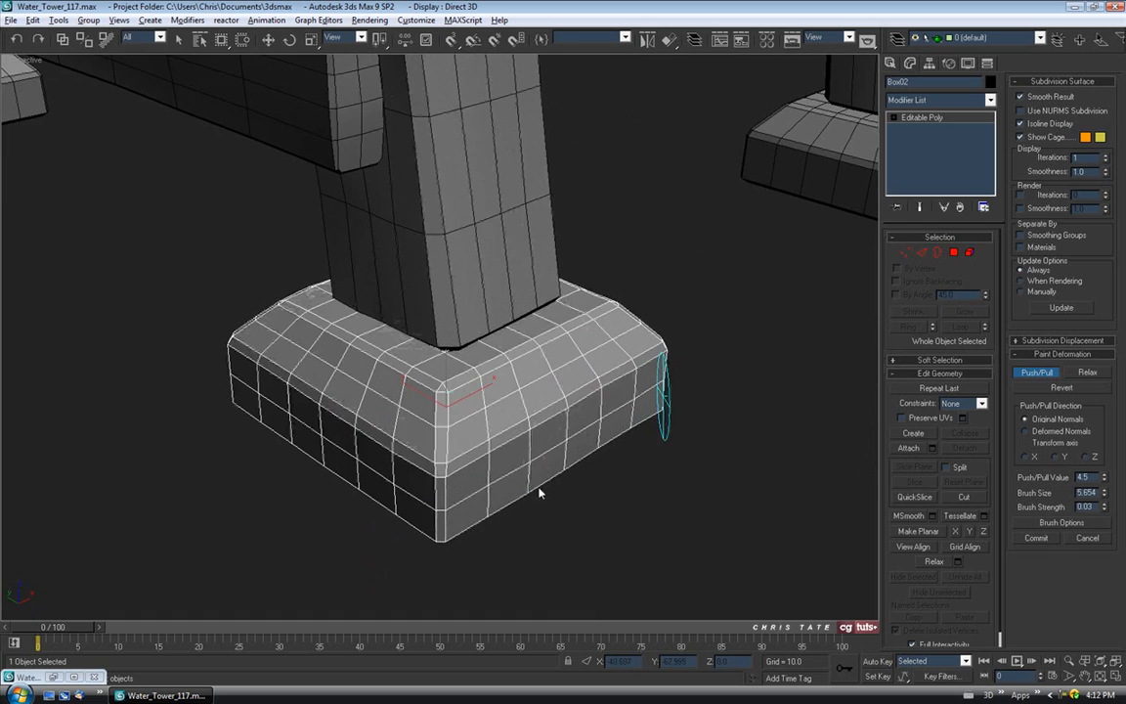
mouse_move(344, 397)
middle_mouse_down("alt")
mouse_move(487, 415)
mouse_move(427, 379)
mouse_move(440, 355)
mouse_move(500, 355)
mouse_move(448, 319)
mouse_move(478, 369)
mouse_move(535, 311)
mouse_move(432, 324)
middle_mouse_up("alt")
Orbit and zoom around the first footing and legs to inspect the dents from all sides.
scroll(463, 344, "up", 3)
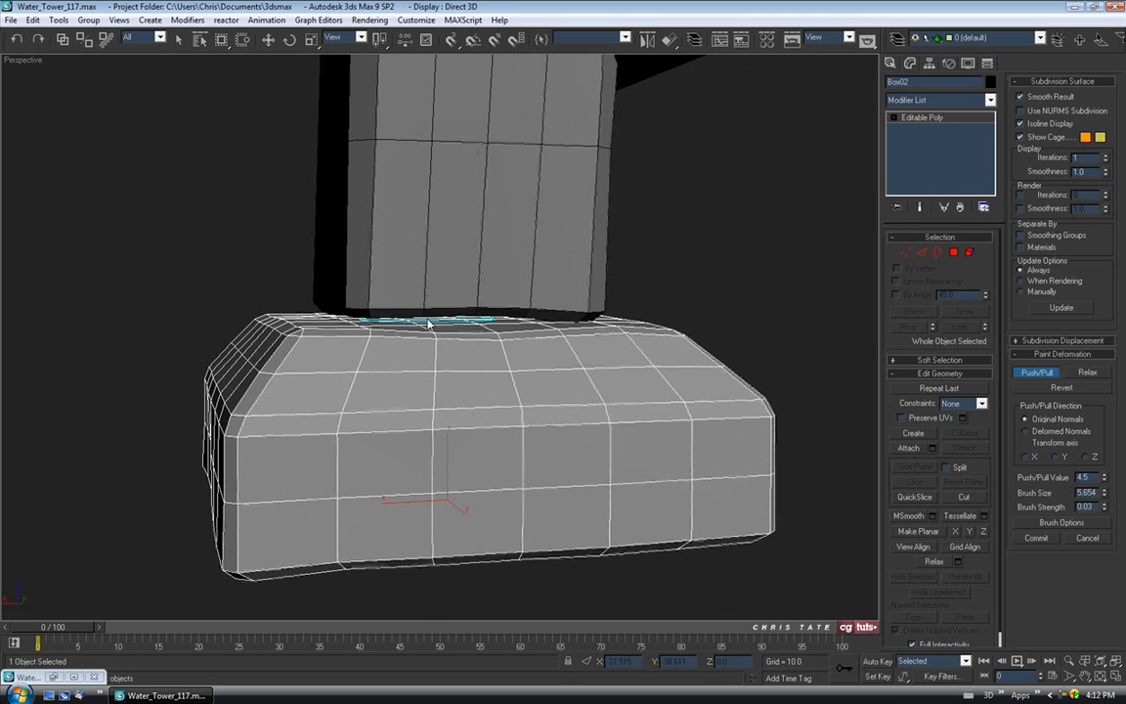
mouse_move(444, 261)
middle_mouse_down("alt")
mouse_move(411, 315)
mouse_move(465, 382)
mouse_move(613, 422)
mouse_move(613, 392)
mouse_move(526, 367)
mouse_move(518, 389)
mouse_move(584, 449)
mouse_move(621, 453)
mouse_move(547, 459)
middle_mouse_up("alt")
mouse_move(441, 486)
middle_mouse_down("alt")
mouse_move(405, 428)
mouse_move(532, 462)
mouse_move(563, 418)
mouse_move(489, 422)
mouse_move(472, 442)
mouse_move(528, 437)
mouse_move(482, 408)
middle_mouse_up("alt")
scroll(459, 455, "down", 3)
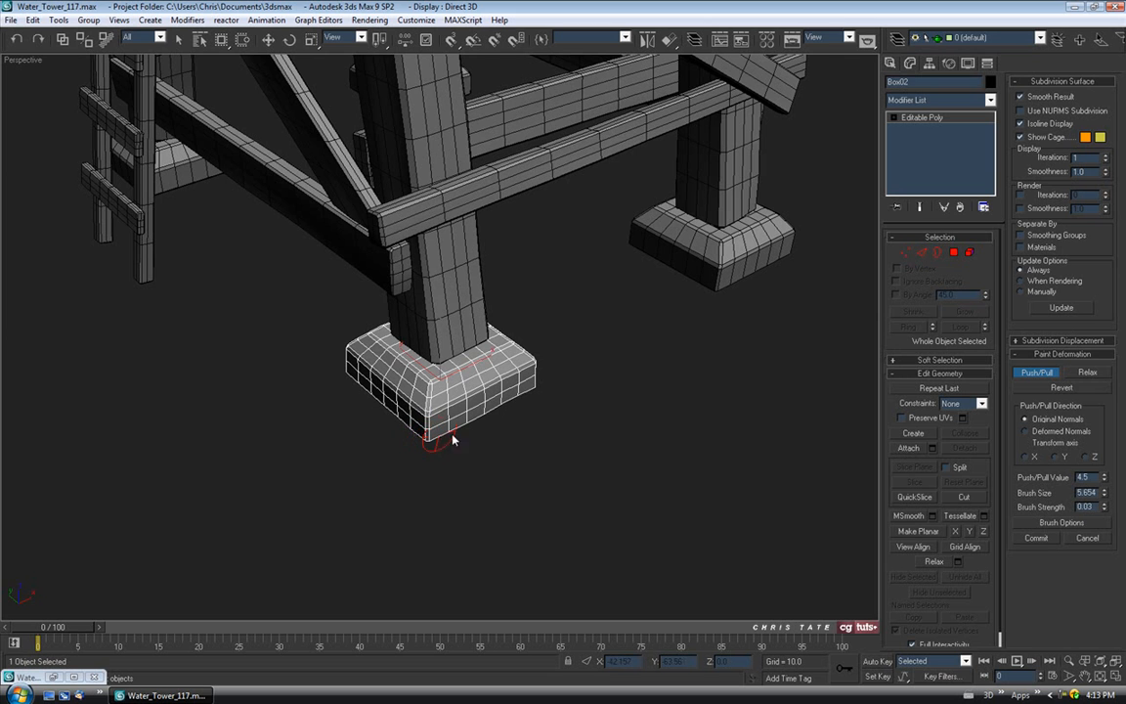
middle_click_drag(503, 405, 365, 437, "alt")
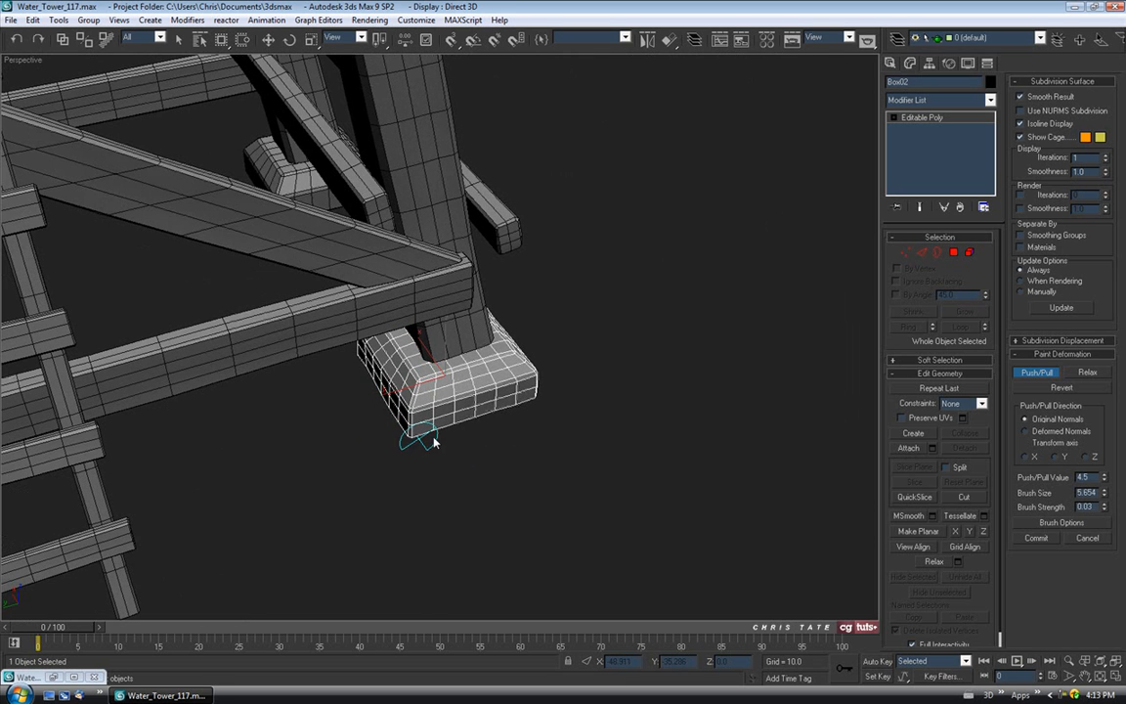
middle_click_drag(553, 423, 329, 422, "alt")
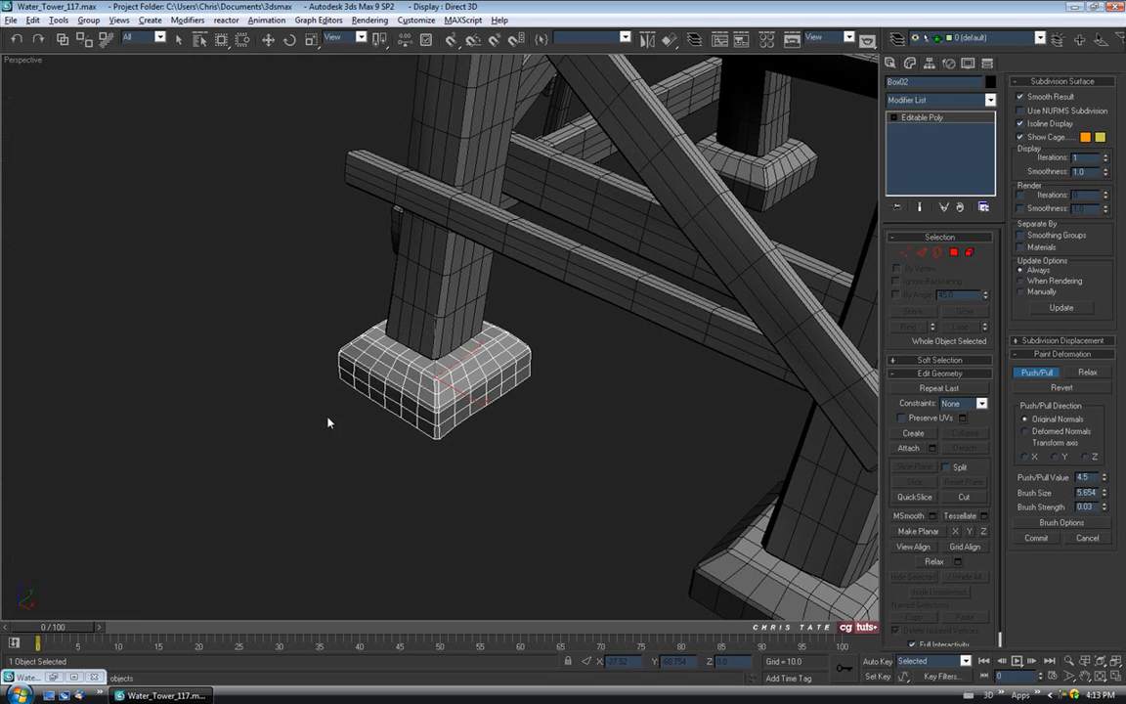
middle_click_drag(517, 371, 610, 426, "alt")
Stop painting, select footing Box52, and enter Edge level with a cleared selection.
left_click(1036, 379)
left_click(705, 405)
key("alt+w")
scroll(673, 251, "down", 6)
scroll(607, 225, "up", 8)
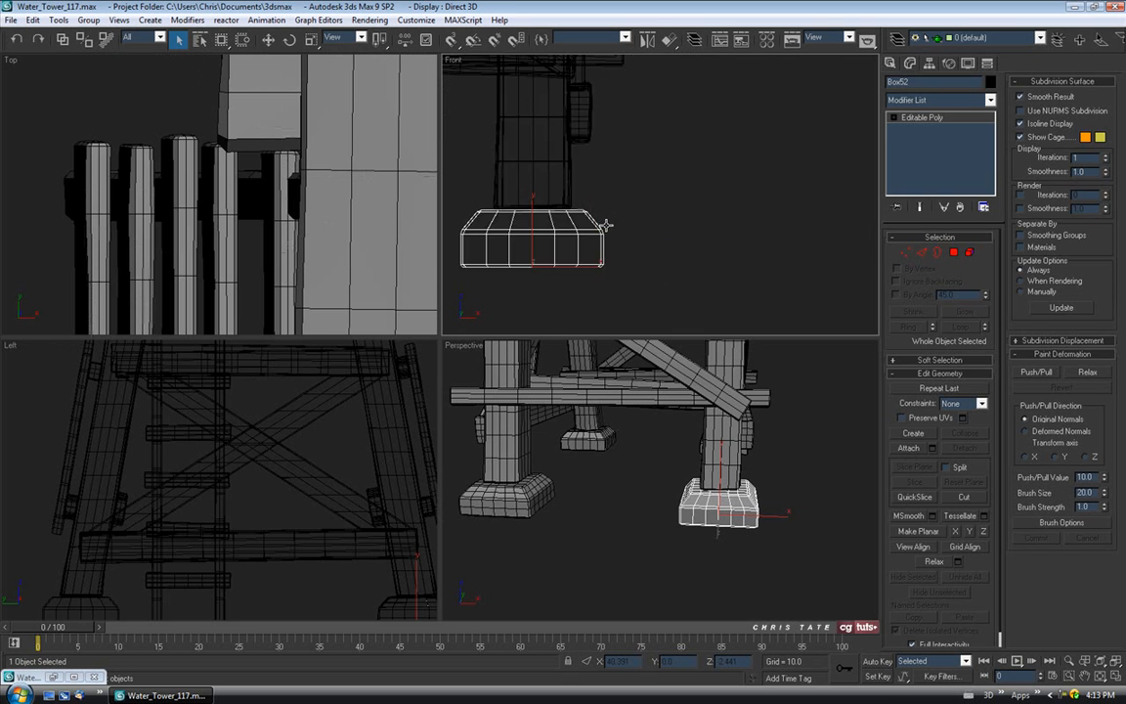
key("2")
left_click(500, 169)
Connect the 28 chamfer edges with a single-segment edge loop.
left_click_drag(519, 181, 820, 196)
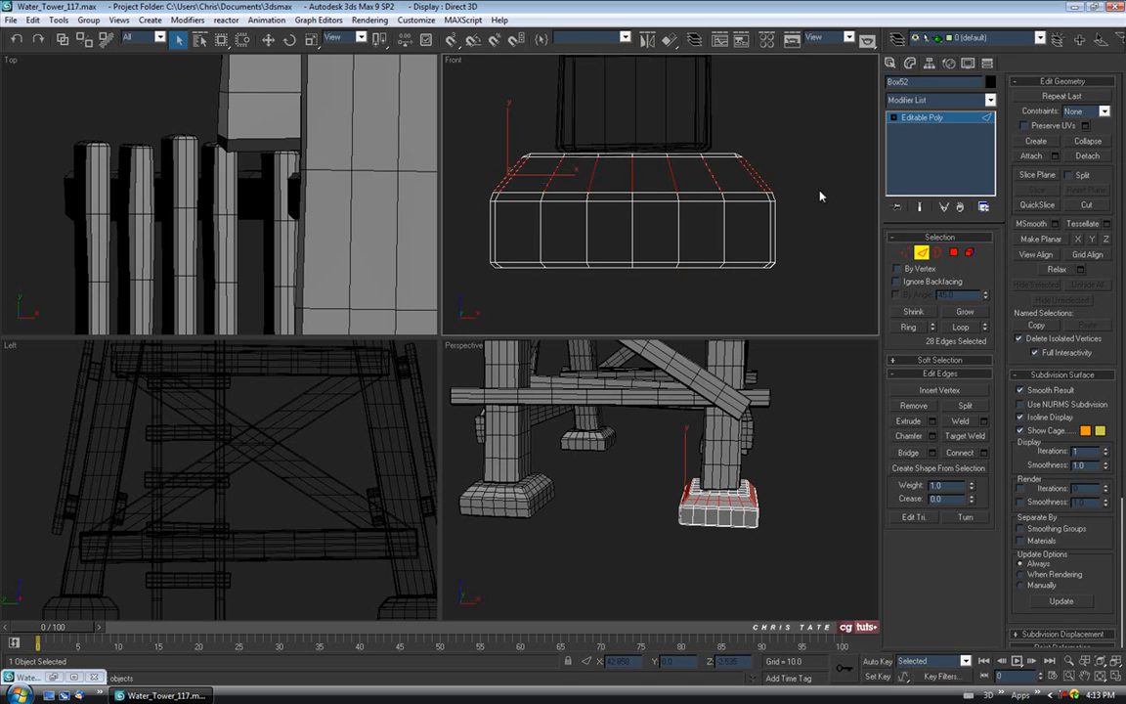
left_click(984, 452)
type("1")
left_click(541, 381)
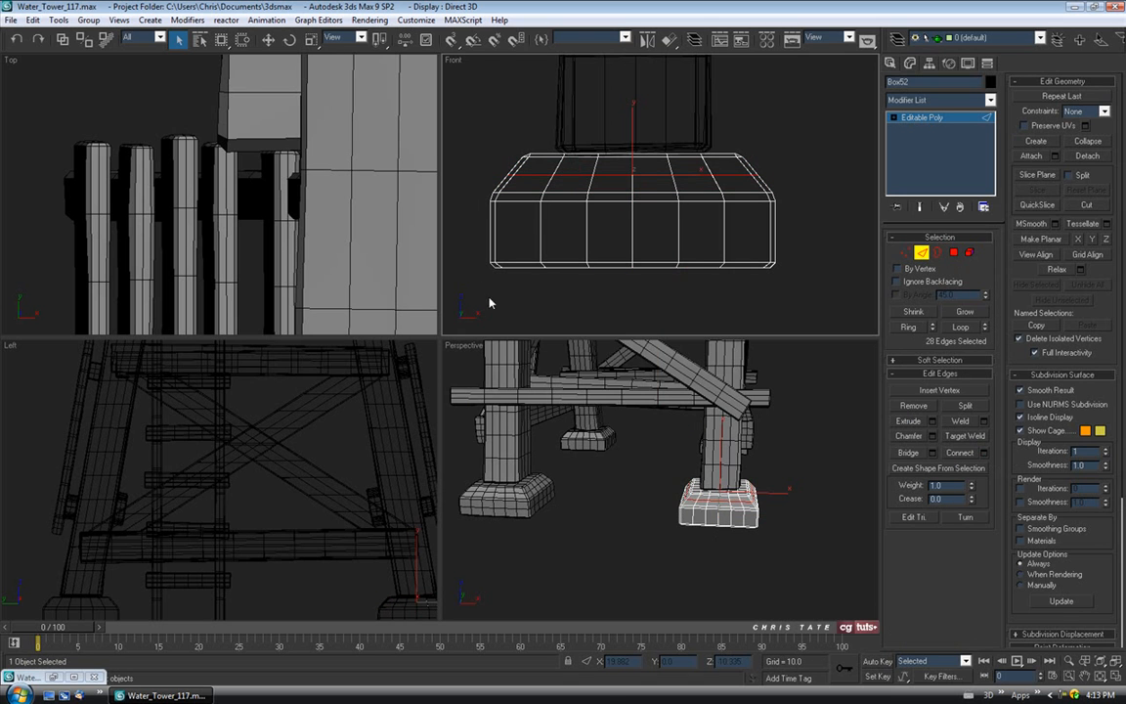
Add a horizontal edge loop around the footing's sides and start Push/Pull painting in Perspective.
left_click_drag(484, 191, 846, 273)
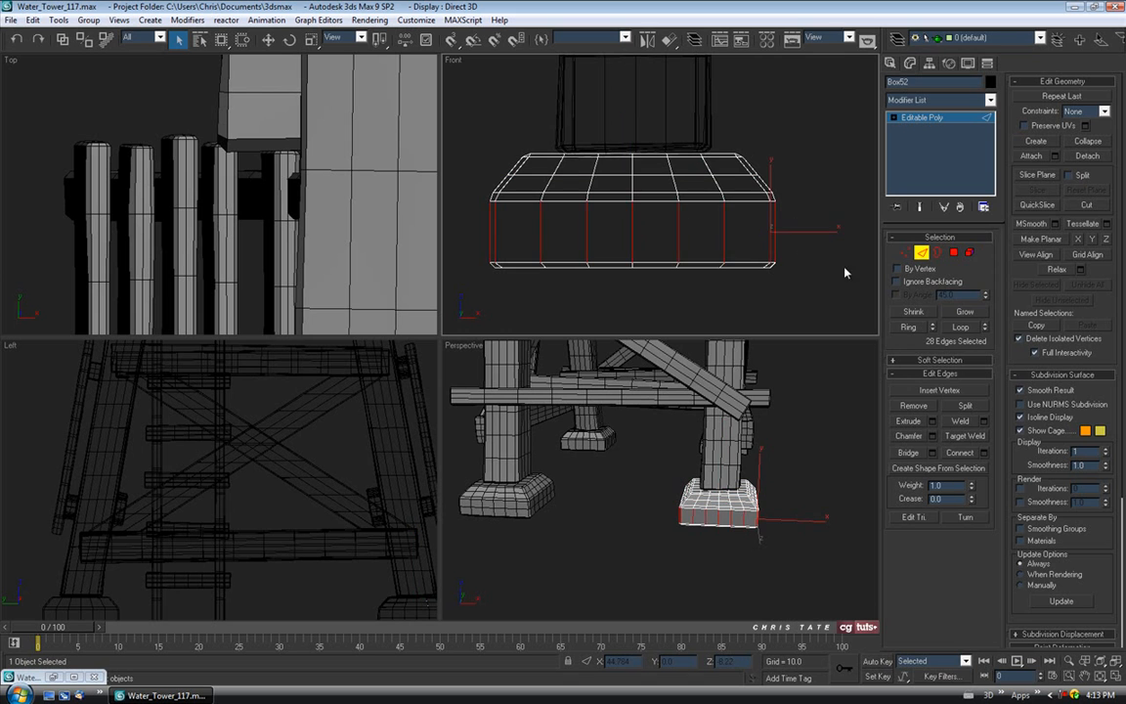
left_click(969, 457)
middle_click(710, 554)
key("alt+w")
middle_click_drag(641, 448, 562, 414, "alt")
scroll(1089, 550, "down", 4)
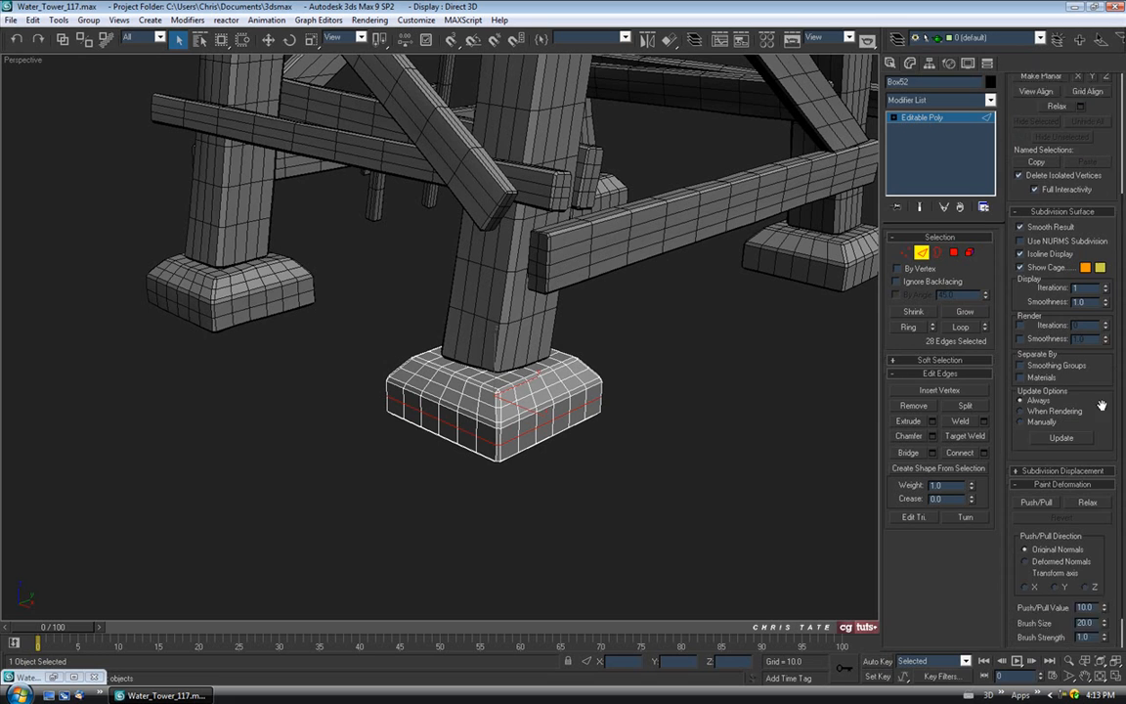
left_click(1038, 464)
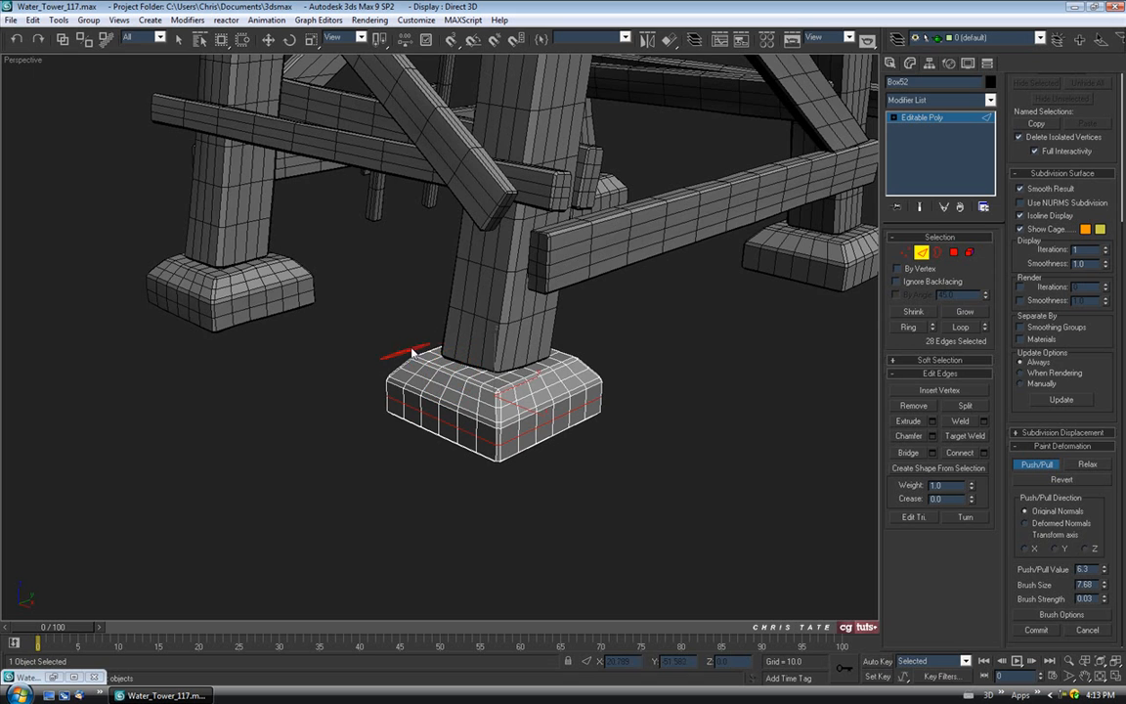
Return to object level and bulge Box52's lower front edge and bottom corner with Push/Pull.
middle_click_drag(460, 389, 598, 389, "alt")
left_click(924, 254)
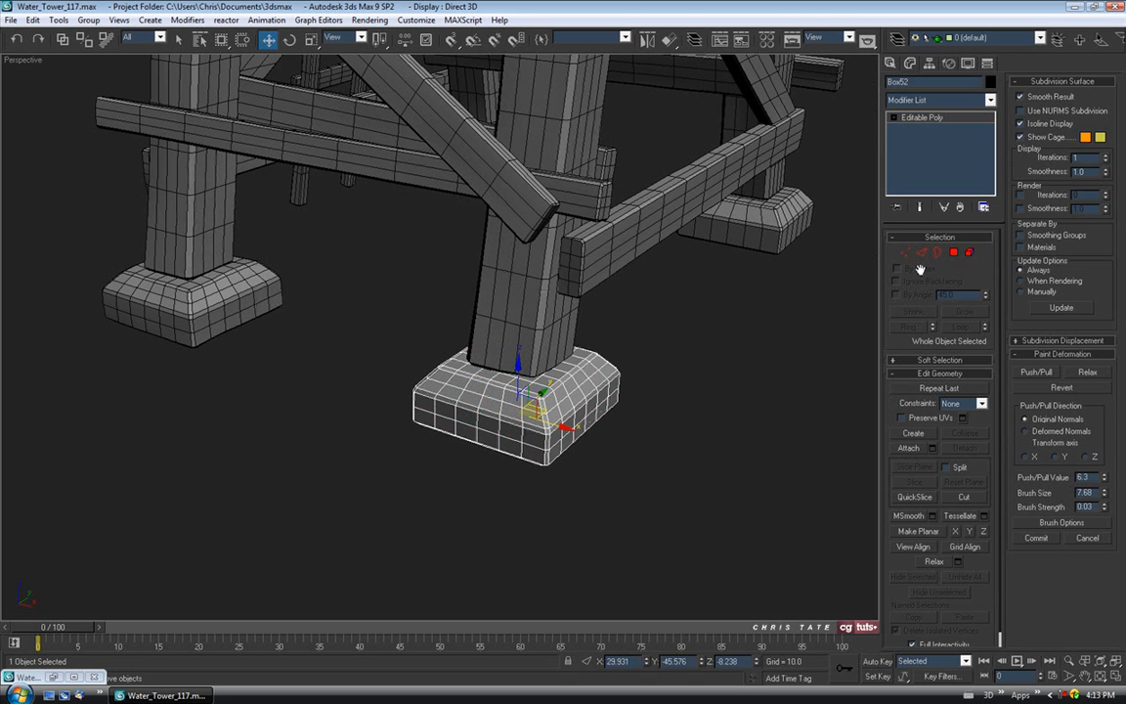
left_click(1036, 373)
scroll(541, 381, "up", 3)
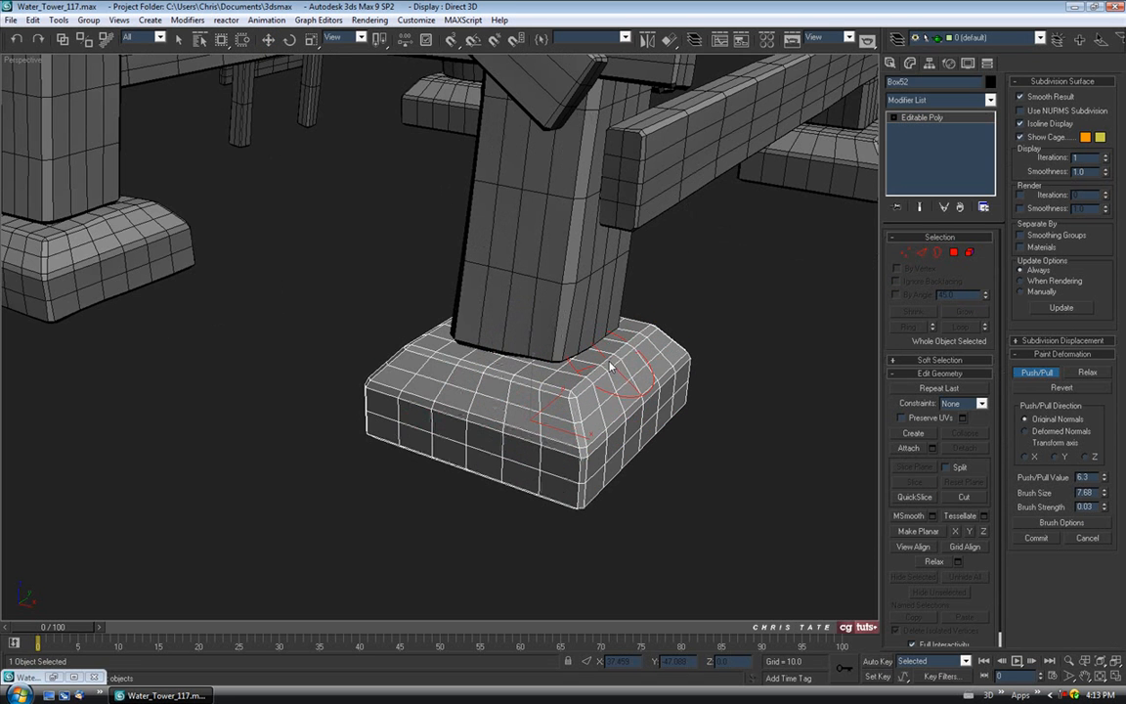
mouse_move(564, 465)
left_mouse_down()
mouse_move(497, 488)
mouse_move(476, 462)
left_mouse_up()
left_click_drag(596, 426, 699, 462)
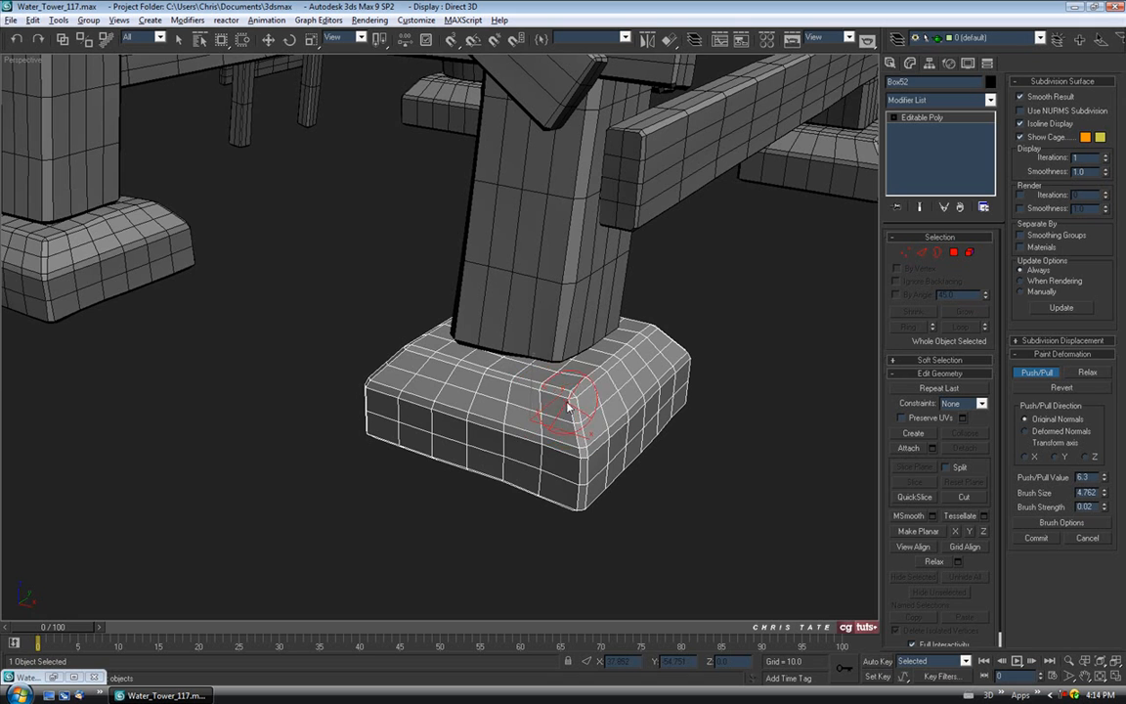
Orbit around the footing and push dents into its top surface.
mouse_move(448, 376)
middle_mouse_down("alt")
mouse_move(555, 375)
mouse_move(498, 309)
mouse_move(576, 367)
mouse_move(595, 321)
mouse_move(584, 334)
mouse_move(505, 336)
middle_mouse_up("alt")
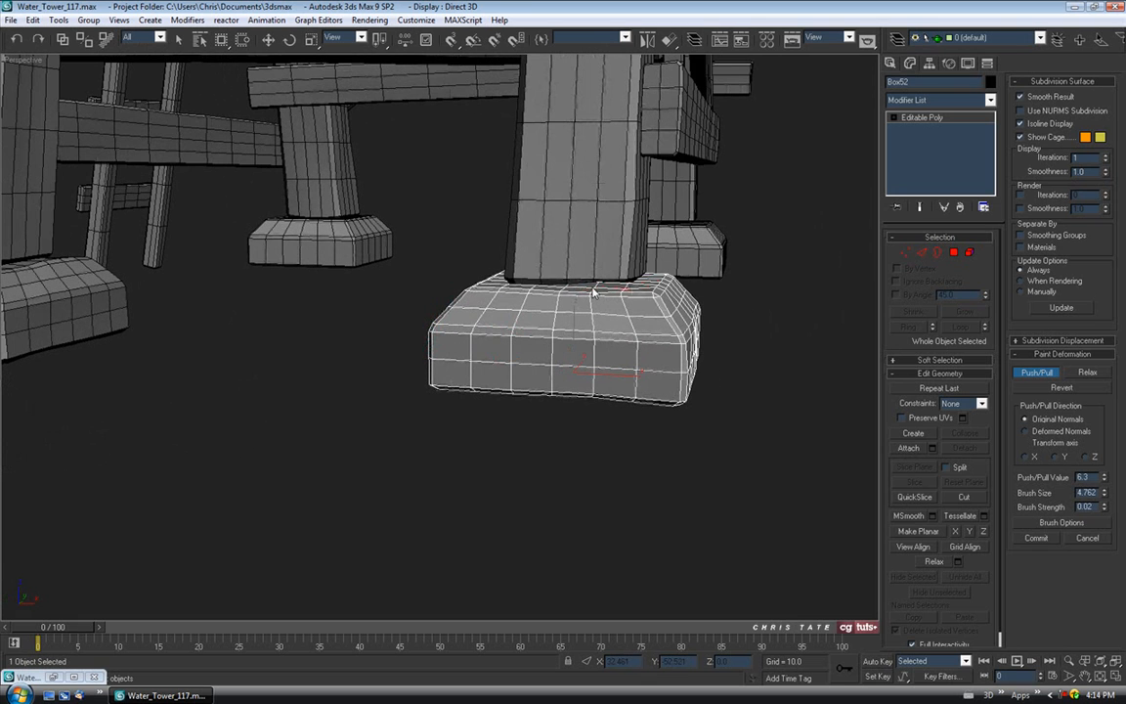
mouse_move(597, 291)
middle_mouse_down("alt")
mouse_move(488, 337)
mouse_move(400, 304)
middle_mouse_up("alt")
scroll(400, 304, "up", 3)
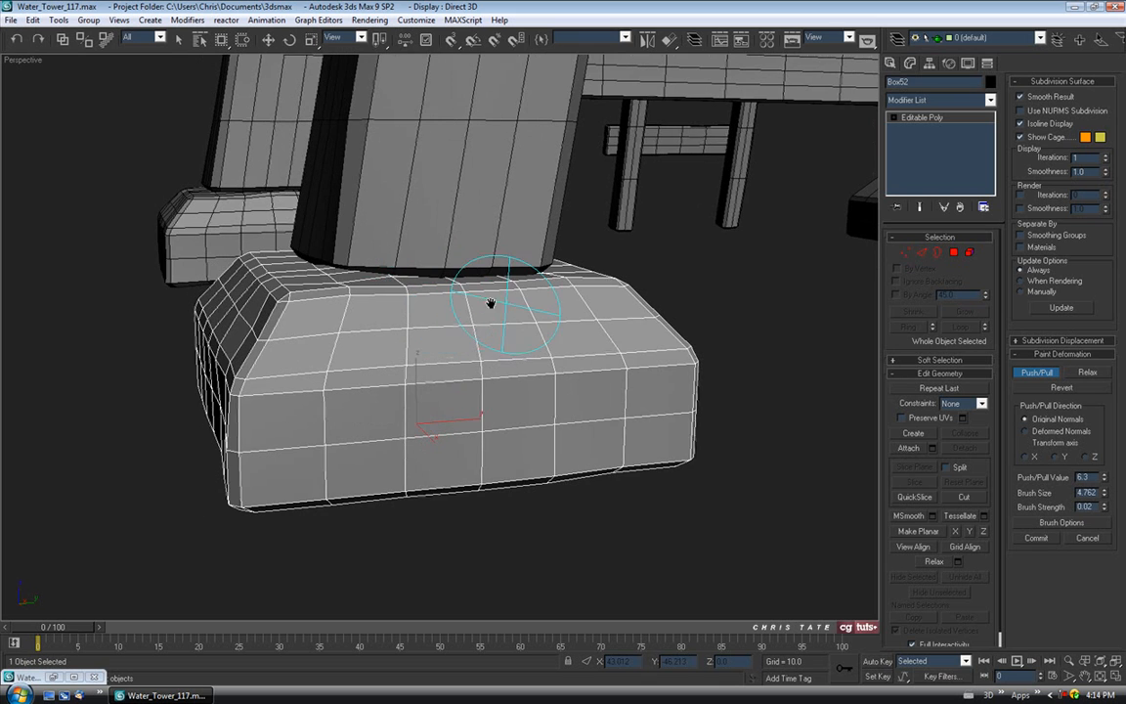
middle_click_drag(326, 305, 279, 304, "alt")
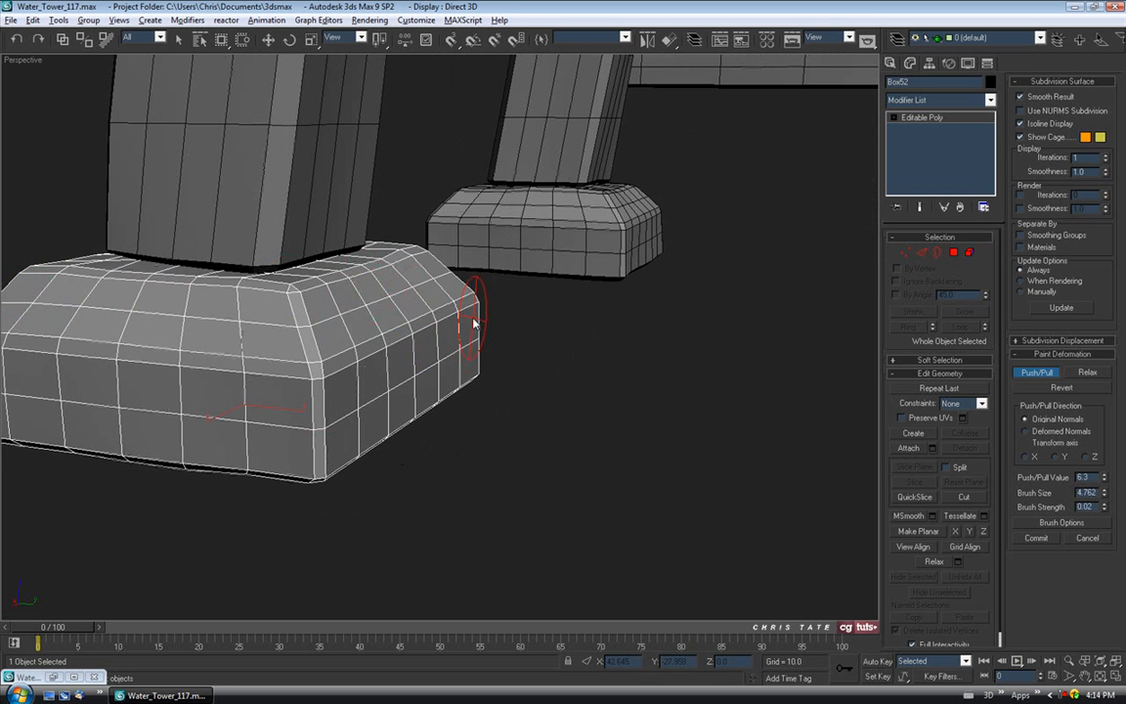
mouse_move(354, 383)
middle_mouse_down("alt")
mouse_move(370, 410)
mouse_move(417, 280)
mouse_move(470, 331)
mouse_move(602, 332)
mouse_move(528, 273)
middle_mouse_up("alt")
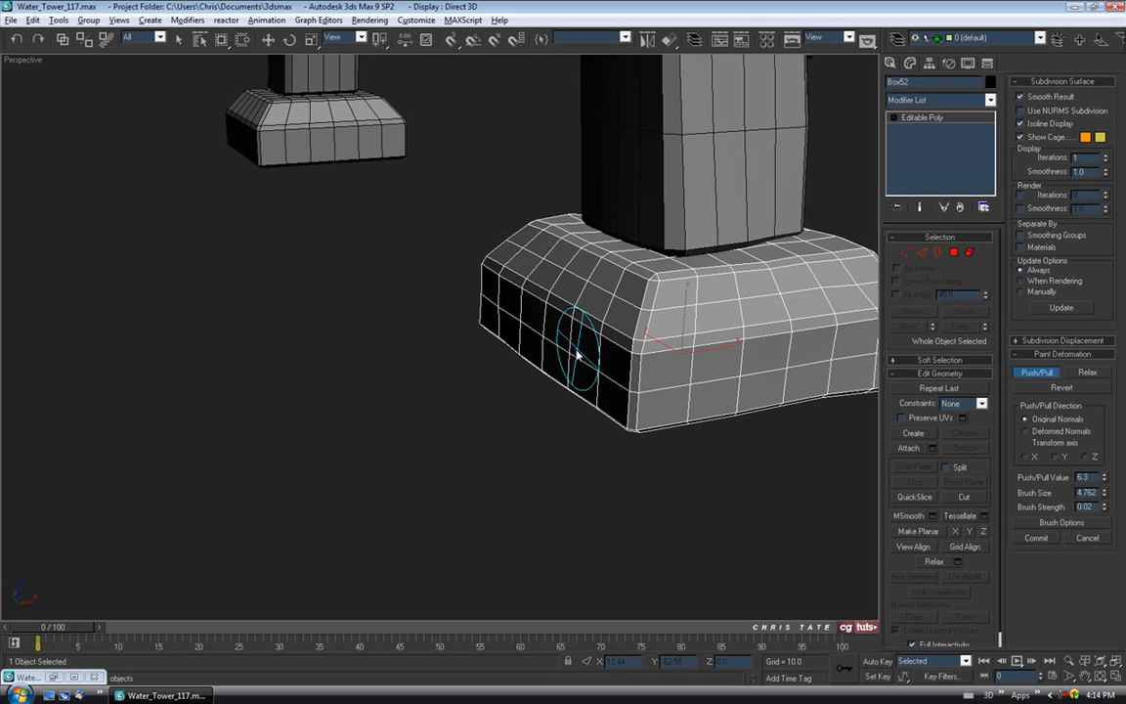
middle_click_drag(637, 417, 567, 396, "alt")
mouse_move(621, 350)
middle_mouse_down("alt")
mouse_move(515, 377)
mouse_move(547, 311)
middle_mouse_up("alt")
mouse_move(514, 363)
middle_mouse_down("alt")
mouse_move(572, 352)
mouse_move(567, 256)
mouse_move(510, 355)
mouse_move(595, 355)
mouse_move(665, 314)
mouse_move(689, 322)
mouse_move(689, 364)
mouse_move(767, 364)
mouse_move(512, 340)
middle_mouse_up("alt")
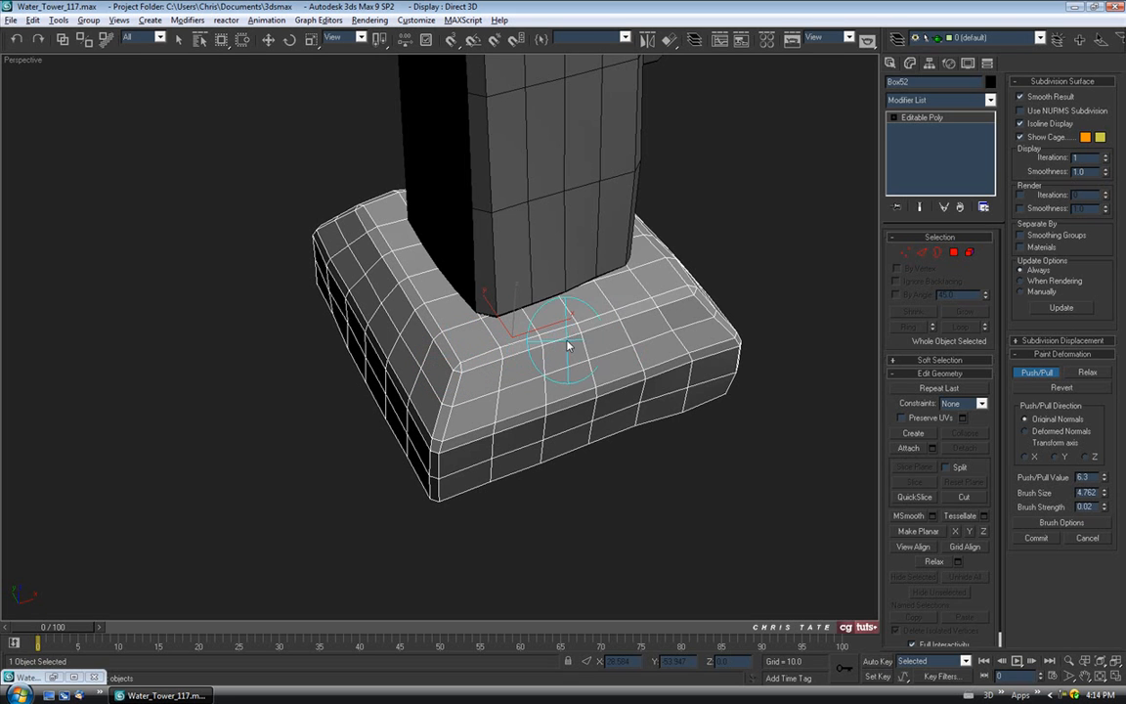
mouse_move(673, 277)
middle_mouse_down("alt")
mouse_move(452, 395)
mouse_move(423, 301)
middle_mouse_up("alt")
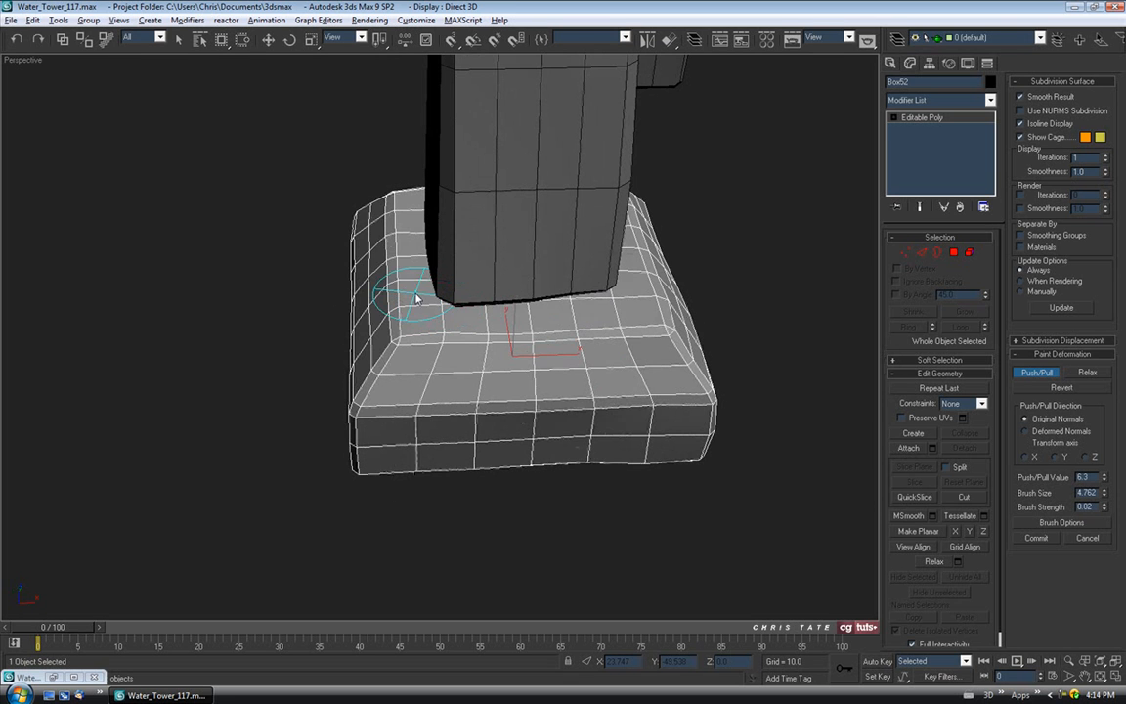
middle_click_drag(520, 309, 713, 327, "alt")
scroll(532, 276, "down", 5)
Deselect the footing and review the legs and footings shaded without wireframe.
key("w")
left_click(794, 387)
key("F4")
mouse_move(619, 360)
middle_mouse_down("alt")
mouse_move(637, 324)
mouse_move(490, 324)
mouse_move(523, 347)
mouse_move(566, 340)
mouse_move(577, 364)
mouse_move(583, 354)
mouse_move(546, 356)
mouse_move(557, 395)
mouse_move(625, 409)
mouse_move(435, 426)
middle_mouse_up("alt")
key("F4")
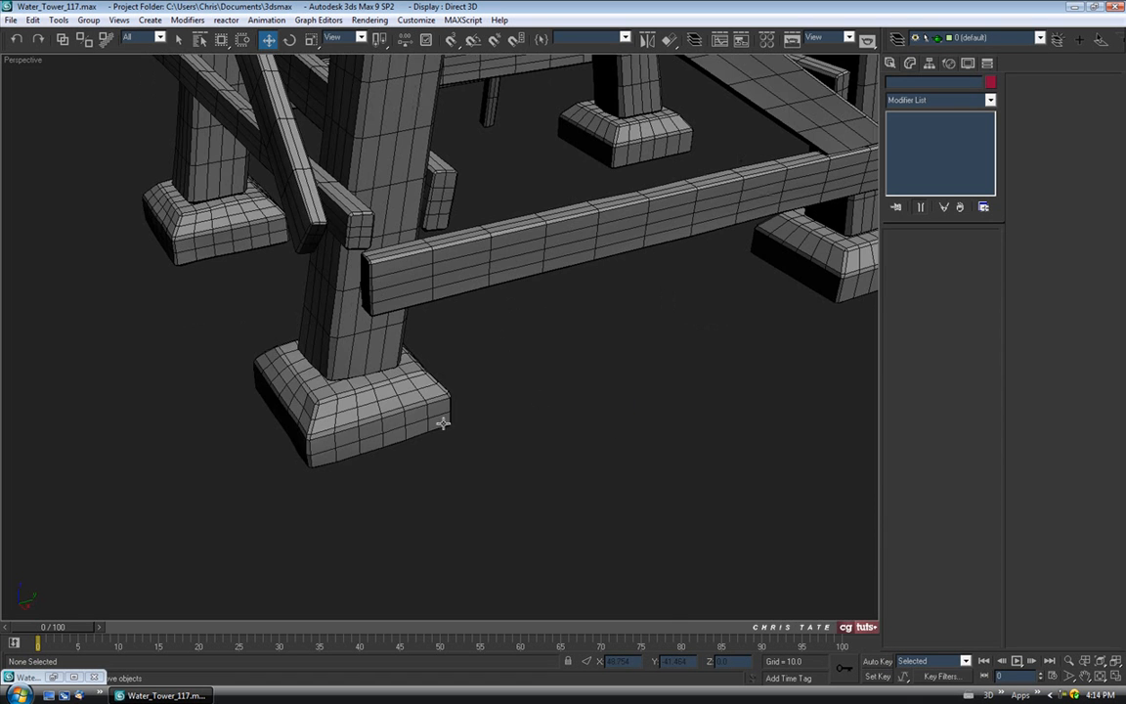
Clone the dented footing Box52 as a separate copy, Box60.
middle_click_drag(742, 389, 391, 279, "alt")
scroll(365, 265, "down", 3)
left_click(255, 306)
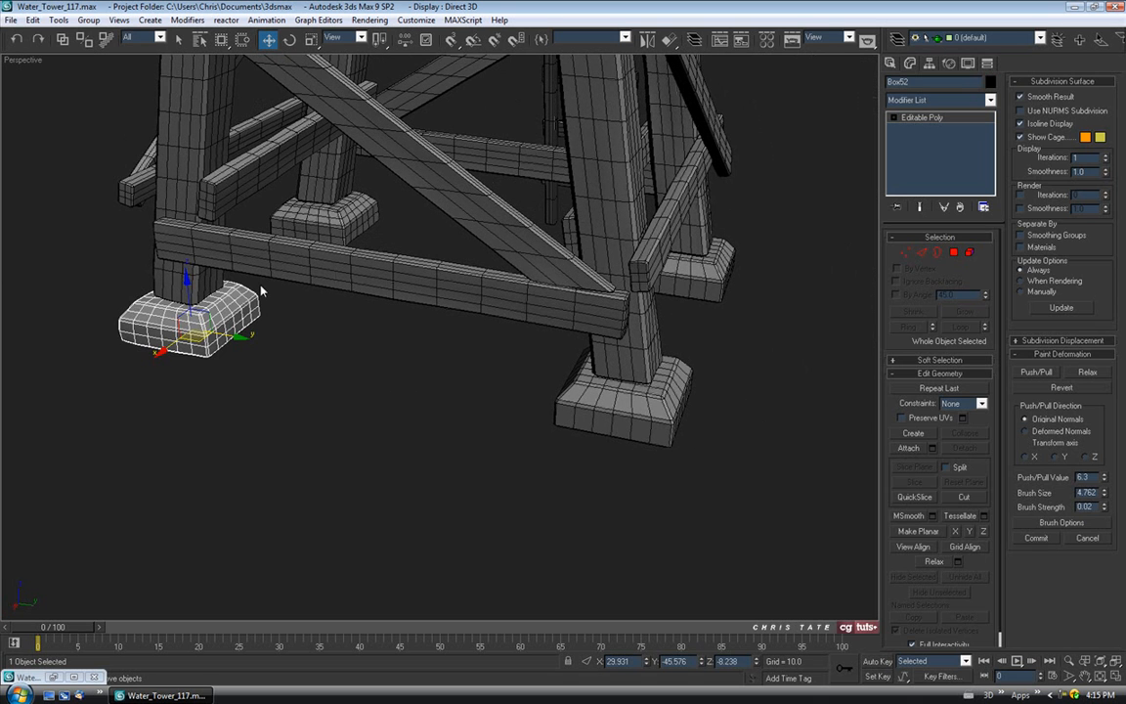
mouse_move(233, 333)
left_mouse_down("shift")
mouse_move(401, 355)
mouse_move(447, 373)
left_mouse_up("shift")
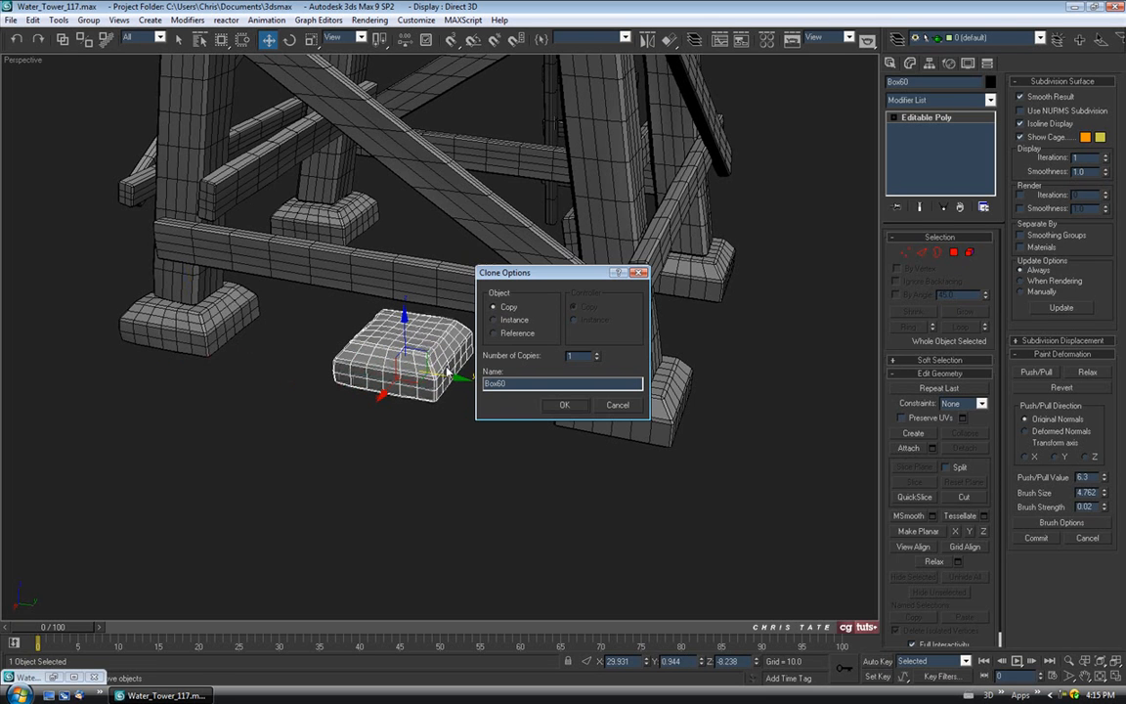
left_click(564, 405)
Align Box60 to Box53 by pivot point on X, Y and Z, then select the original underneath.
left_click(668, 41)
left_click(632, 401)
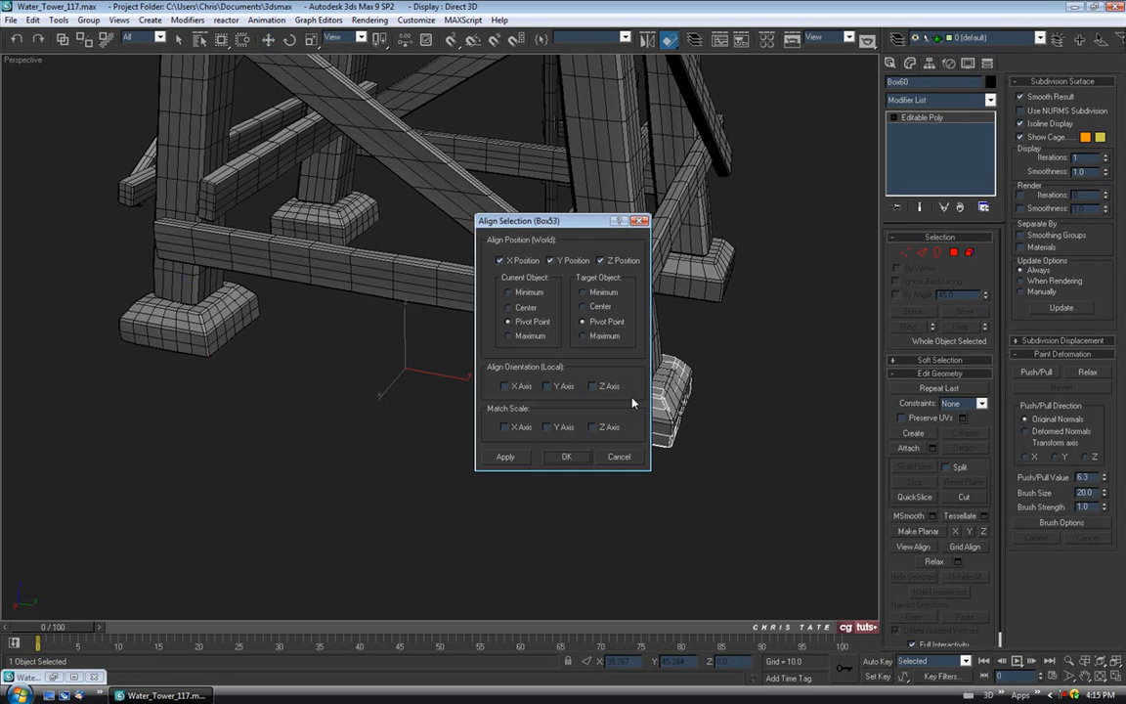
left_click_drag(543, 221, 337, 149)
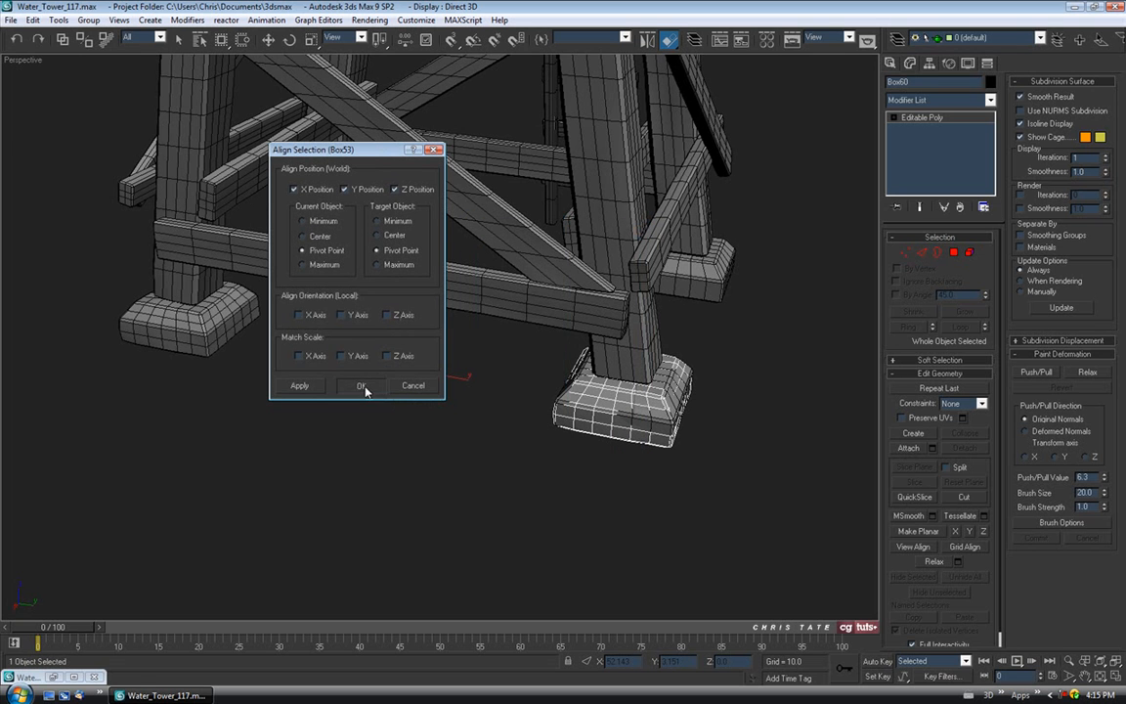
left_click(361, 386)
key("w")
key("z")
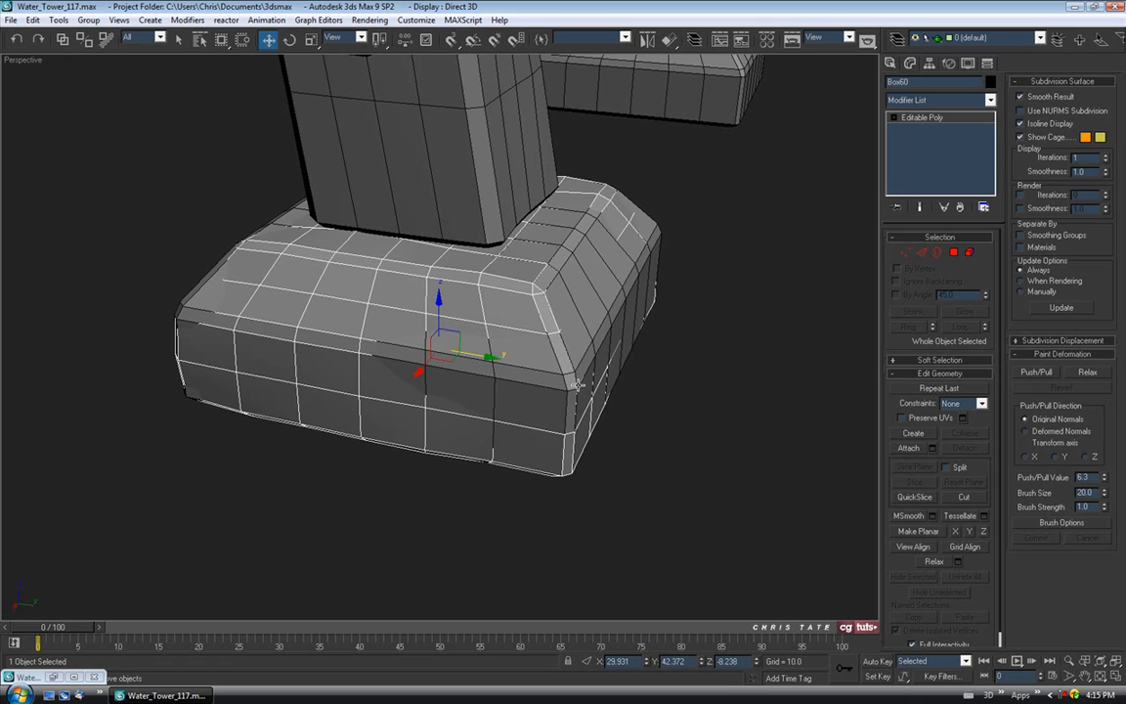
left_click(578, 386)
Delete the overlapped footing Box53 and start Push/Pull painting on Box60 with brush size 8.4.
key("Delete")
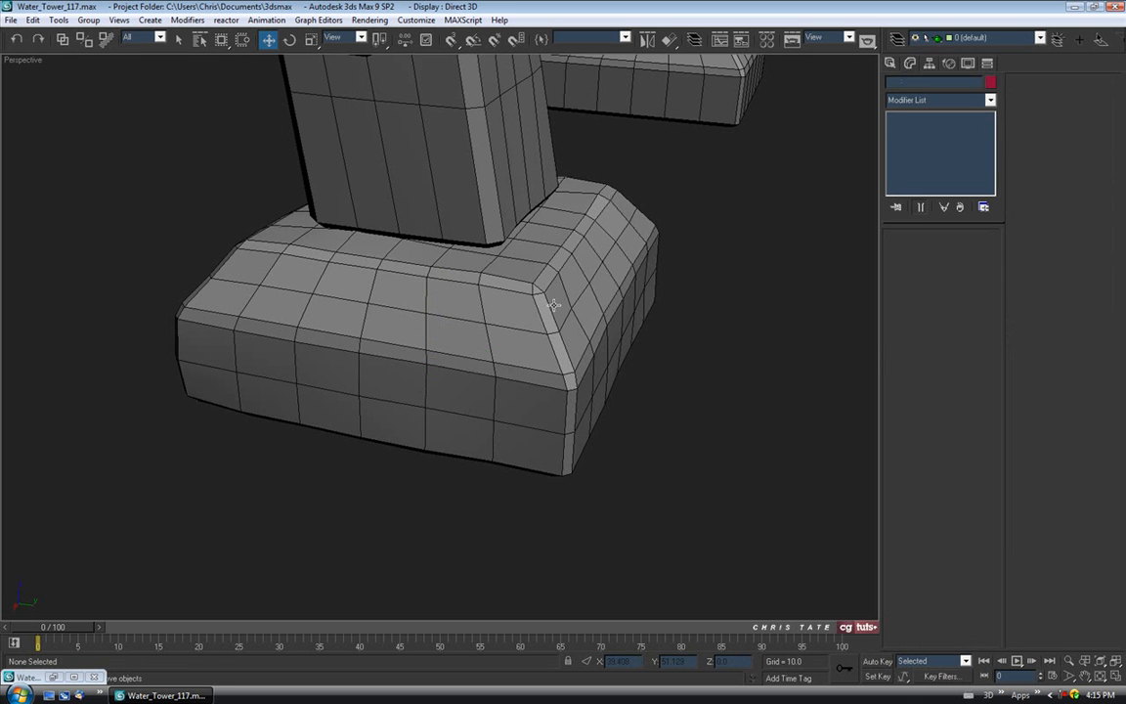
left_click(551, 317)
left_click(1037, 373)
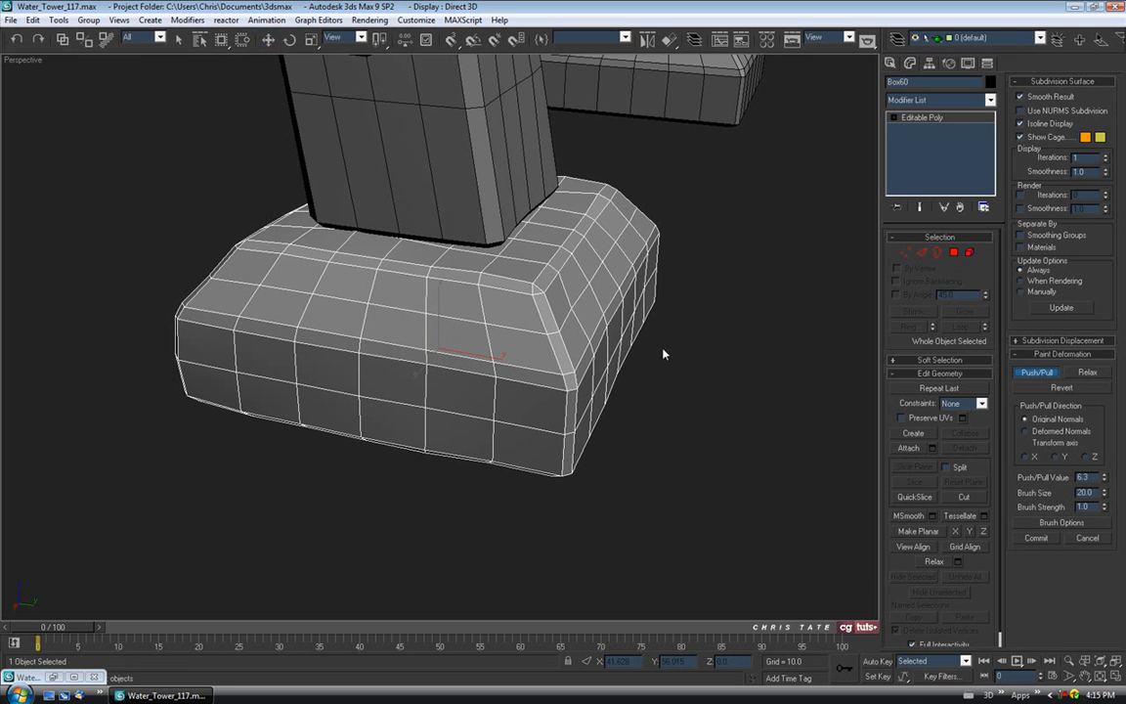
left_click_drag(1106, 496, 1107, 533)
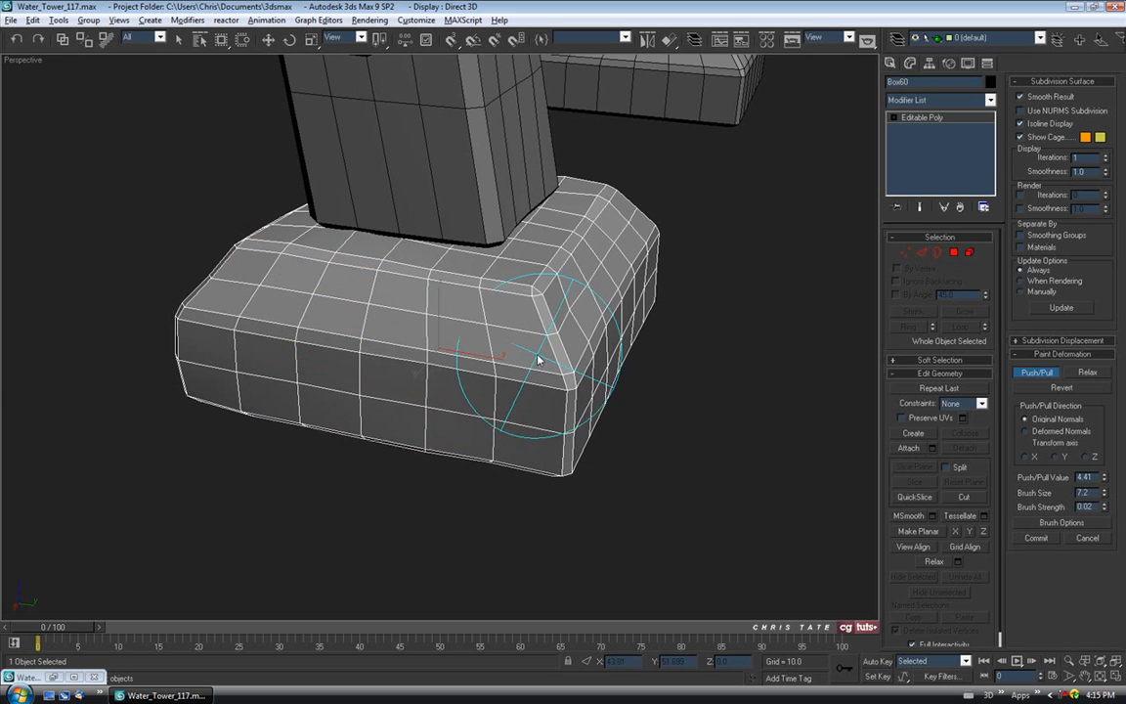
scroll(518, 372, "up", 6)
scroll(565, 371, "down", 6)
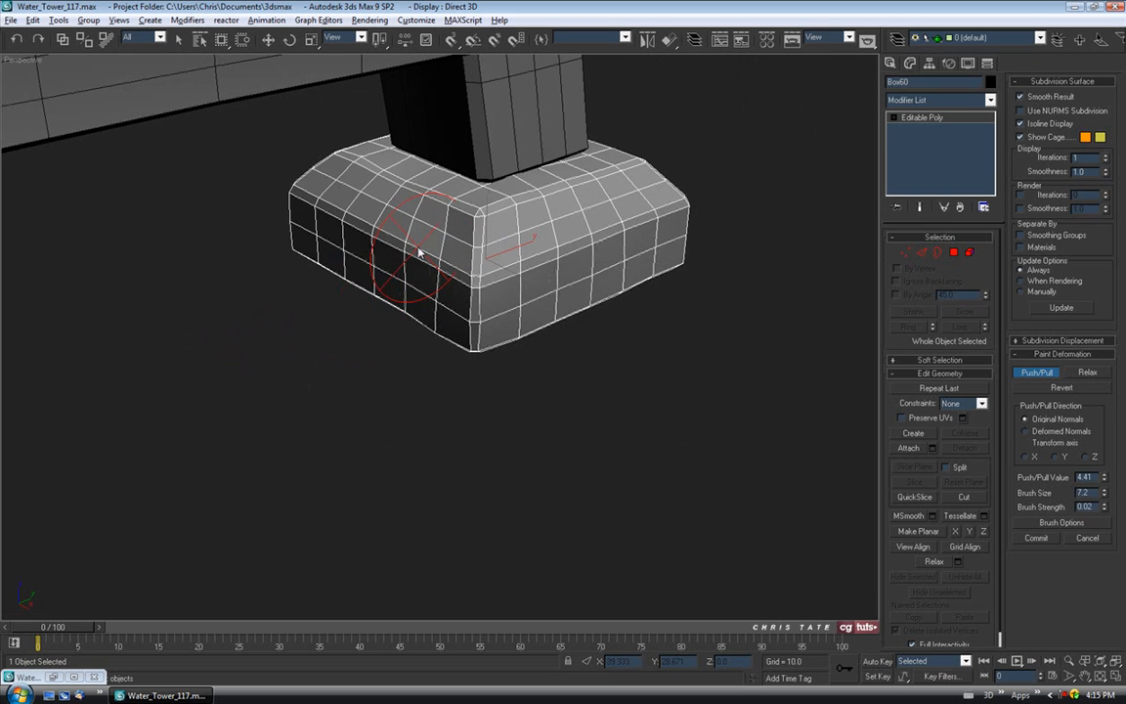
Isolate the footing and paint Push/Pull dents across its top and front corner.
key("alt+q")
key("w")
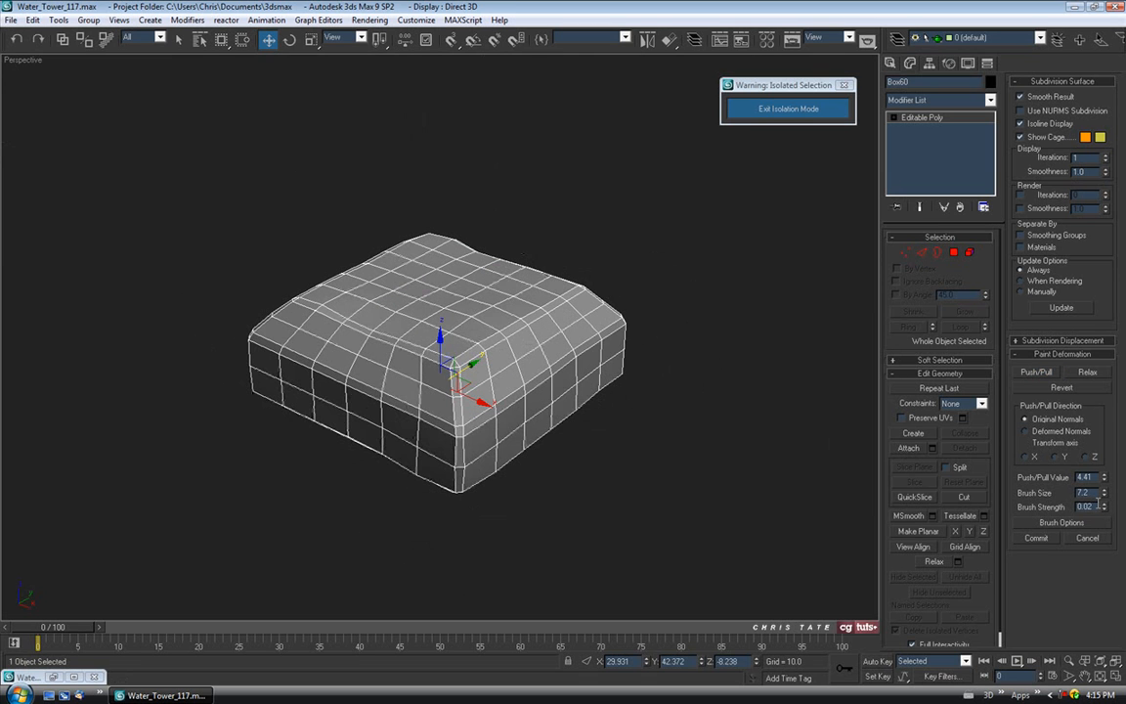
left_click(1036, 372)
mouse_move(660, 390)
middle_mouse_down("alt")
mouse_move(583, 331)
mouse_move(470, 283)
middle_mouse_up("alt")
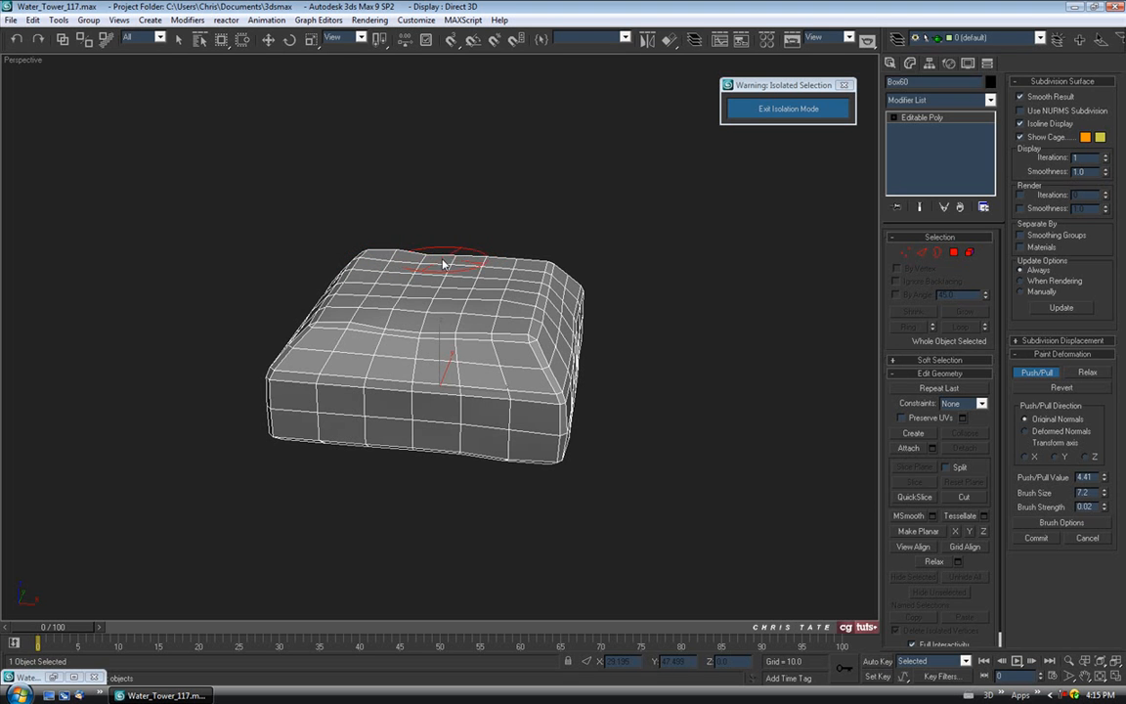
mouse_move(409, 329)
left_mouse_down()
mouse_move(440, 337)
mouse_move(416, 336)
left_mouse_up()
mouse_move(553, 346)
middle_mouse_down("alt")
mouse_move(465, 342)
mouse_move(489, 334)
mouse_move(458, 329)
middle_mouse_up("alt")
mouse_move(457, 330)
left_mouse_down()
mouse_move(390, 326)
mouse_move(470, 269)
left_mouse_up()
middle_click_drag(470, 270, 490, 406, "alt")
mouse_move(489, 407)
left_mouse_down()
mouse_move(502, 452)
mouse_move(402, 508)
left_mouse_up()
mouse_move(337, 452)
middle_mouse_down("alt")
mouse_move(483, 422)
mouse_move(533, 435)
middle_mouse_up("alt")
mouse_move(547, 351)
middle_mouse_down("alt")
mouse_move(411, 439)
mouse_move(372, 427)
mouse_move(346, 395)
mouse_move(230, 383)
middle_mouse_up("alt")
mouse_move(477, 379)
middle_mouse_down("alt")
mouse_move(486, 382)
mouse_move(458, 378)
mouse_move(738, 175)
middle_mouse_up("alt")
Exit isolation, turn off Push/Pull, deselect and frame the whole tower base.
left_click(788, 109)
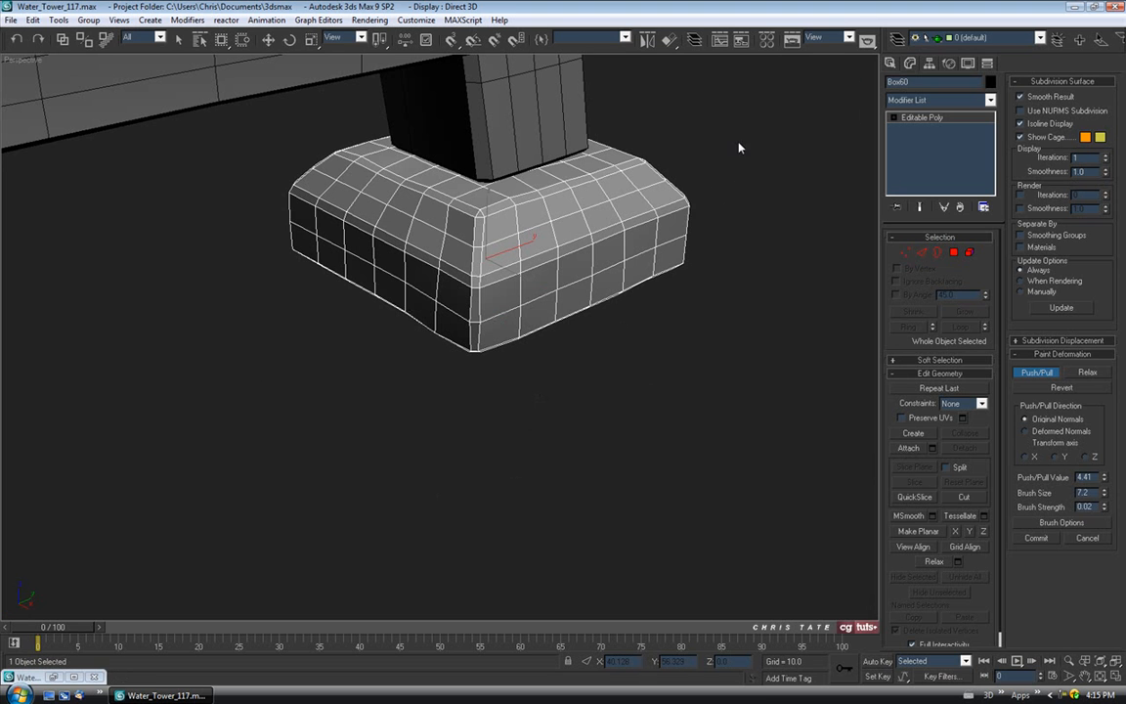
left_click(1028, 379)
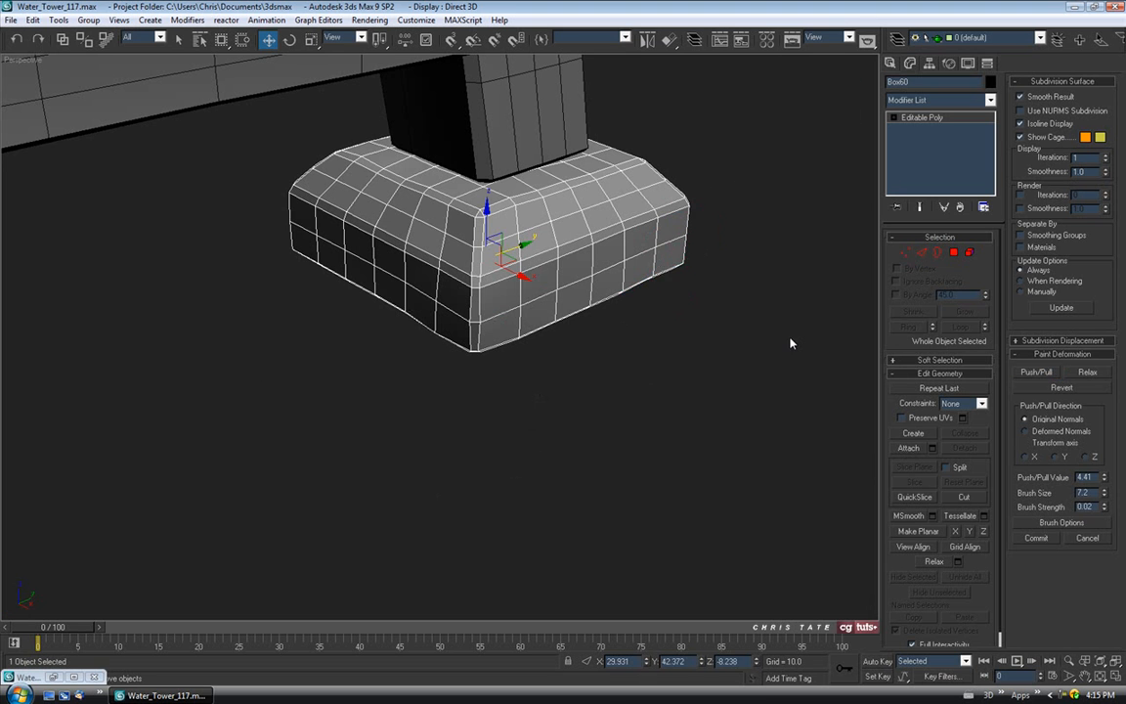
left_click(790, 343)
key("z")
middle_click_drag(696, 378, 691, 340, "alt")
scroll(647, 375, "up", 5)
middle_click_drag(741, 332, 663, 379, "alt")
Clone another leg's dented footing as a copy, Box61.
left_click(631, 386)
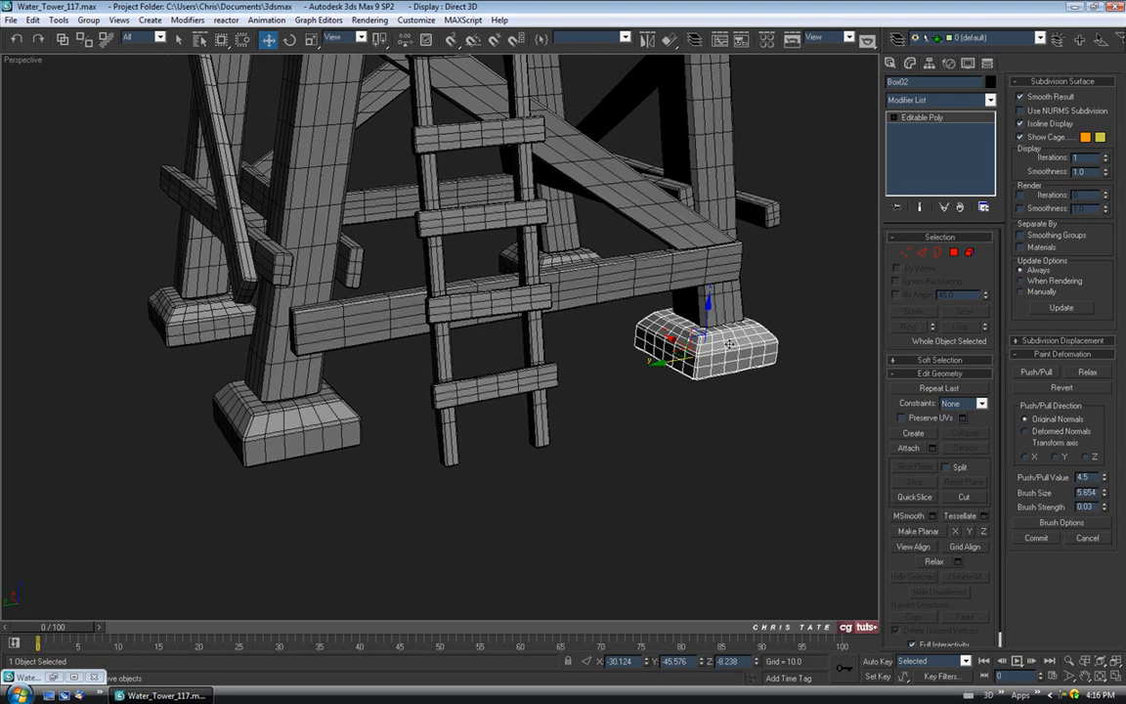
left_click_drag(665, 362, 450, 398, "shift")
left_click(576, 405)
middle_click_drag(468, 147, 467, 207)
Rotate Box61 180° with Angle Snap and align it onto the left leg's footing Box54.
left_click(289, 41)
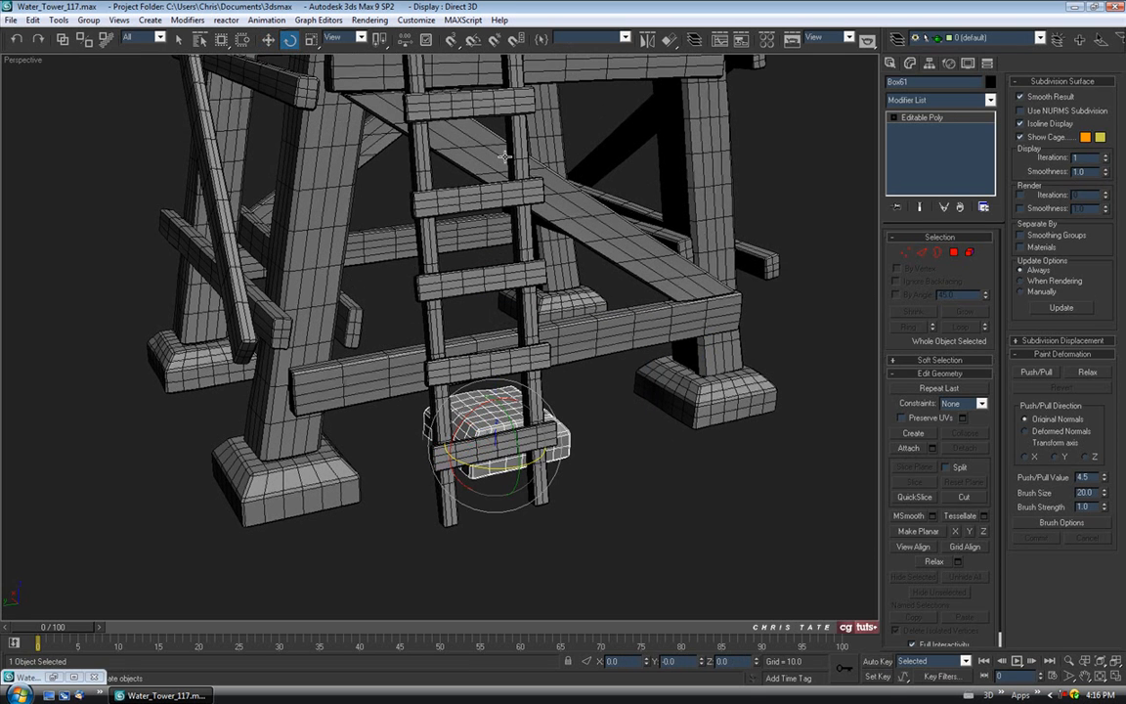
left_click(475, 42)
left_click_drag(494, 468, 376, 461)
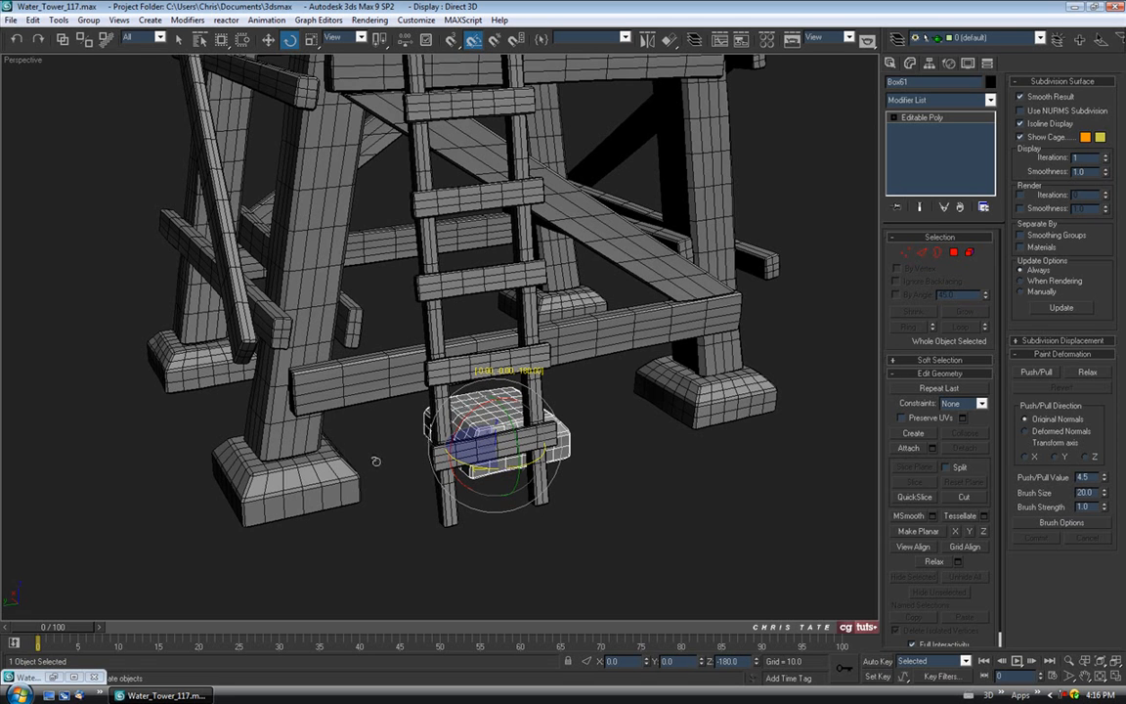
left_click(668, 42)
left_click(353, 488)
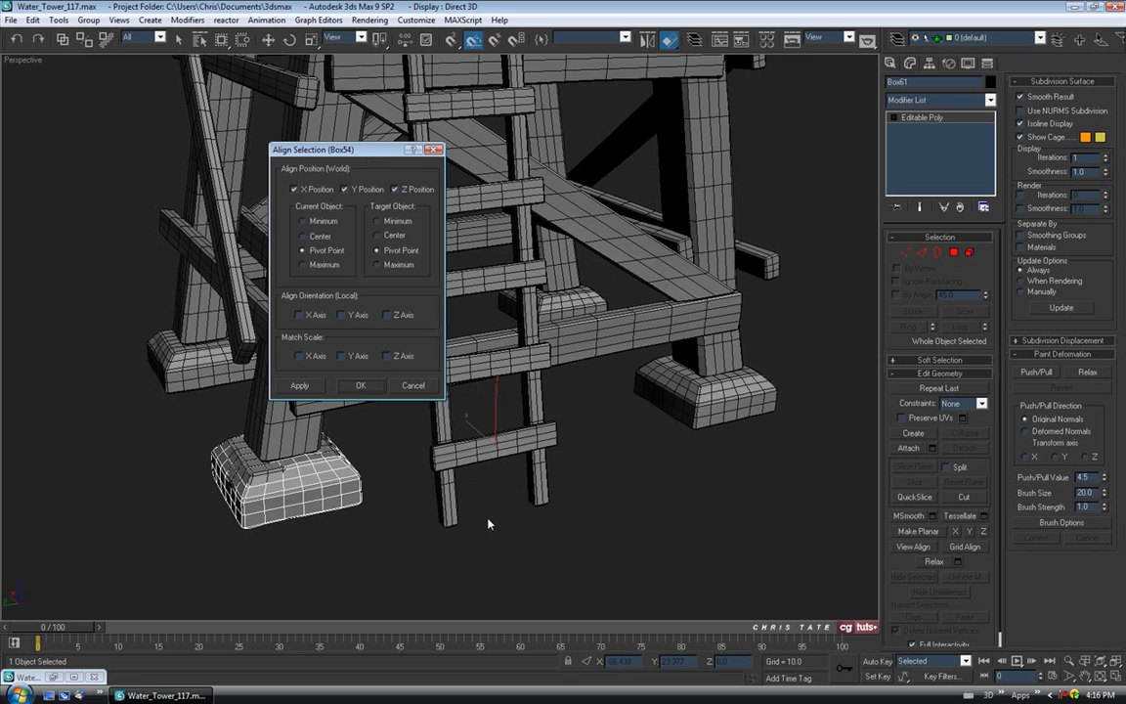
left_click(359, 387)
Delete the old left footing Box54 and reselect the copy Box61.
key("w")
middle_click_drag(460, 489, 490, 485, "alt")
scroll(596, 401, "up", 3)
middle_click_drag(421, 488, 353, 373)
left_click(463, 373)
key("Delete")
left_click(435, 367)
Push/Pull paint Box61 at half brush size, denting its top, lower left and right sides.
left_click(1037, 372)
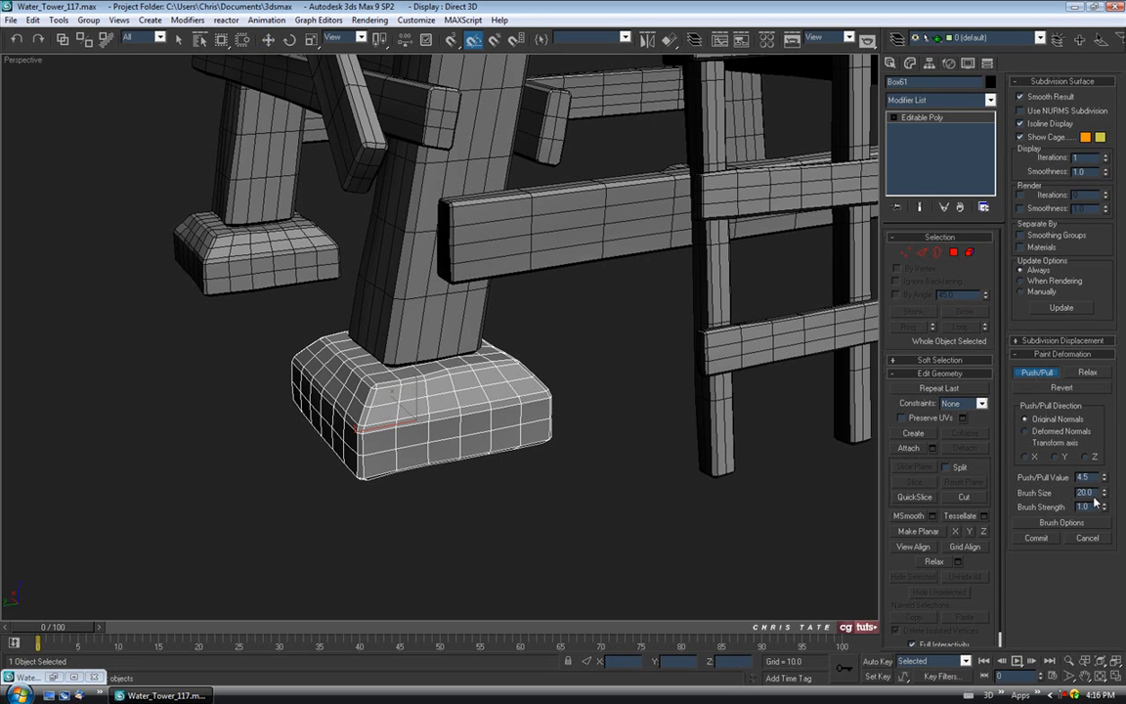
left_click_drag(1105, 499, 1109, 528)
left_click_drag(445, 373, 489, 374)
middle_click_drag(470, 418, 447, 408, "alt")
mouse_move(262, 362)
left_mouse_down()
mouse_move(246, 368)
mouse_move(275, 342)
left_mouse_up()
middle_click_drag(274, 341, 411, 347, "alt")
mouse_move(690, 314)
left_mouse_down()
mouse_move(640, 288)
mouse_move(654, 342)
left_mouse_up()
Shrink the brush further, paint a small dent, then pull back to view the tower base.
left_click_drag(1104, 493, 1103, 521)
mouse_move(624, 285)
left_mouse_down()
mouse_move(656, 281)
mouse_move(681, 320)
left_mouse_up()
mouse_move(770, 342)
middle_mouse_down("alt")
mouse_move(659, 347)
mouse_move(679, 335)
middle_mouse_up("alt")
mouse_move(493, 344)
middle_mouse_down("alt")
mouse_move(555, 376)
mouse_move(533, 369)
mouse_move(518, 344)
middle_mouse_up("alt")
mouse_move(470, 293)
middle_mouse_down("alt")
mouse_move(462, 371)
mouse_move(505, 307)
mouse_move(470, 403)
mouse_move(422, 408)
mouse_move(577, 427)
mouse_move(587, 389)
middle_mouse_up("alt")
Turn off Push/Pull painting, deselect the footing and orbit to view the whole tower.
left_click(1026, 377)
left_click(712, 377)
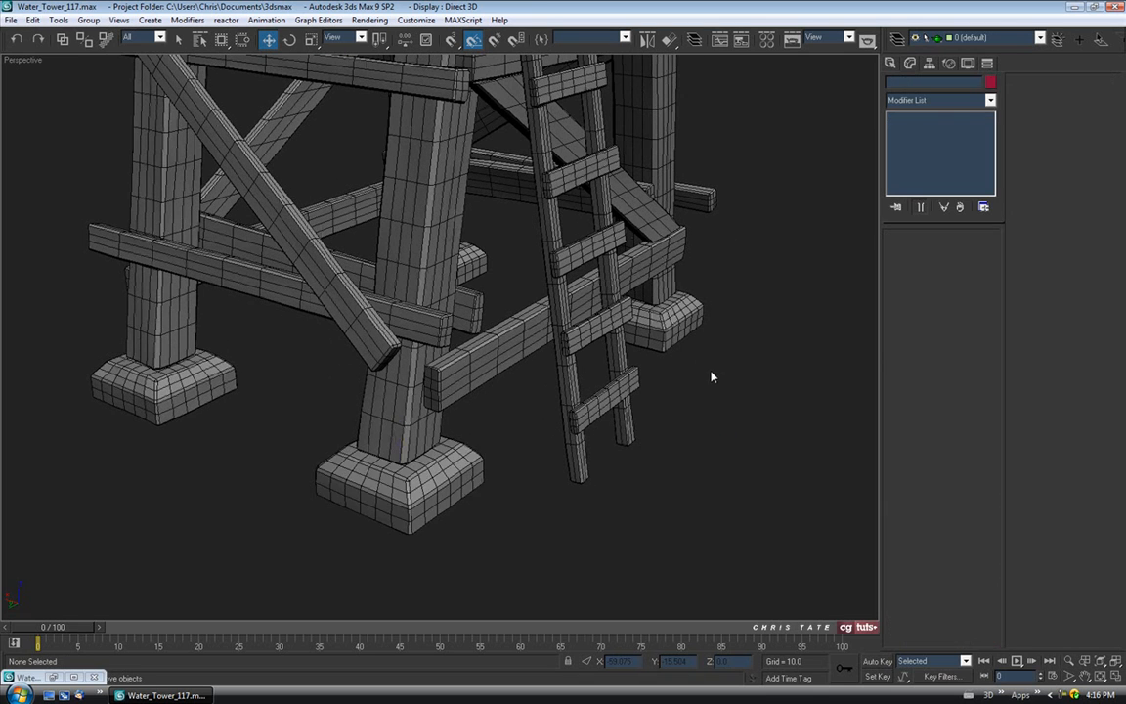
scroll(699, 363, "down", 4)
middle_click_drag(699, 363, 578, 395)
mouse_move(578, 395)
middle_mouse_down()
mouse_move(613, 368)
mouse_move(543, 423)
mouse_move(620, 450)
mouse_move(553, 388)
mouse_move(576, 394)
mouse_move(572, 370)
mouse_move(569, 381)
middle_mouse_up()
Save the scene as Water_Tower_118.max and compare it against the reference sheet image.
left_click(10, 21)
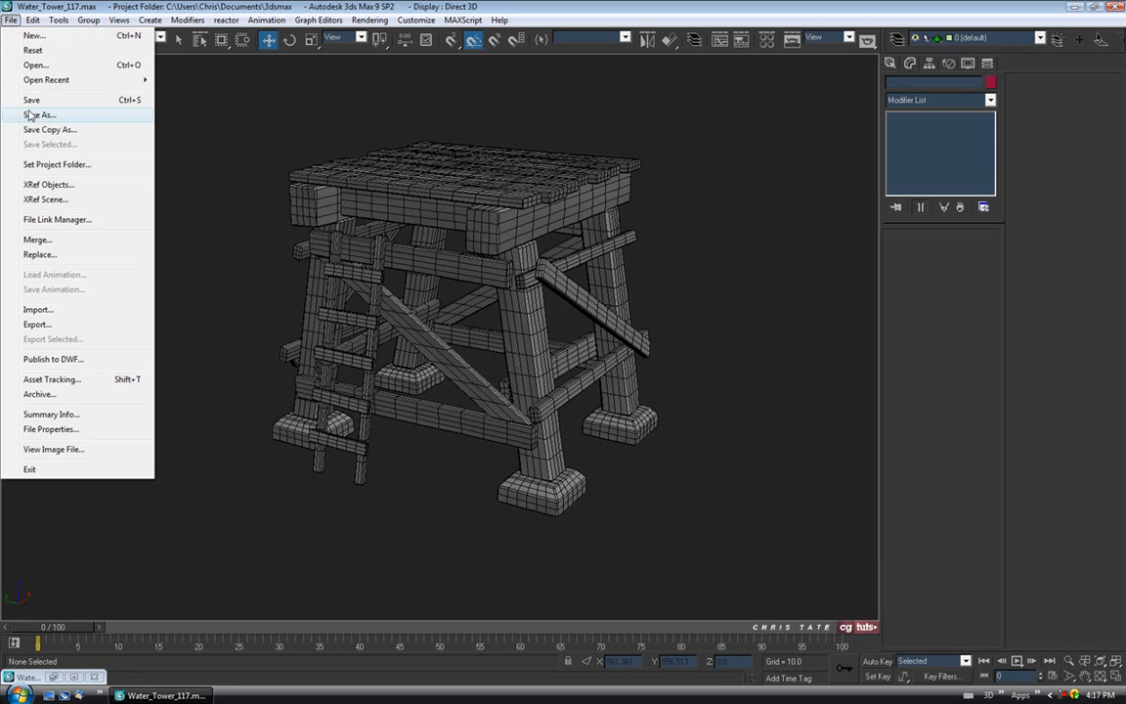
left_click(39, 112)
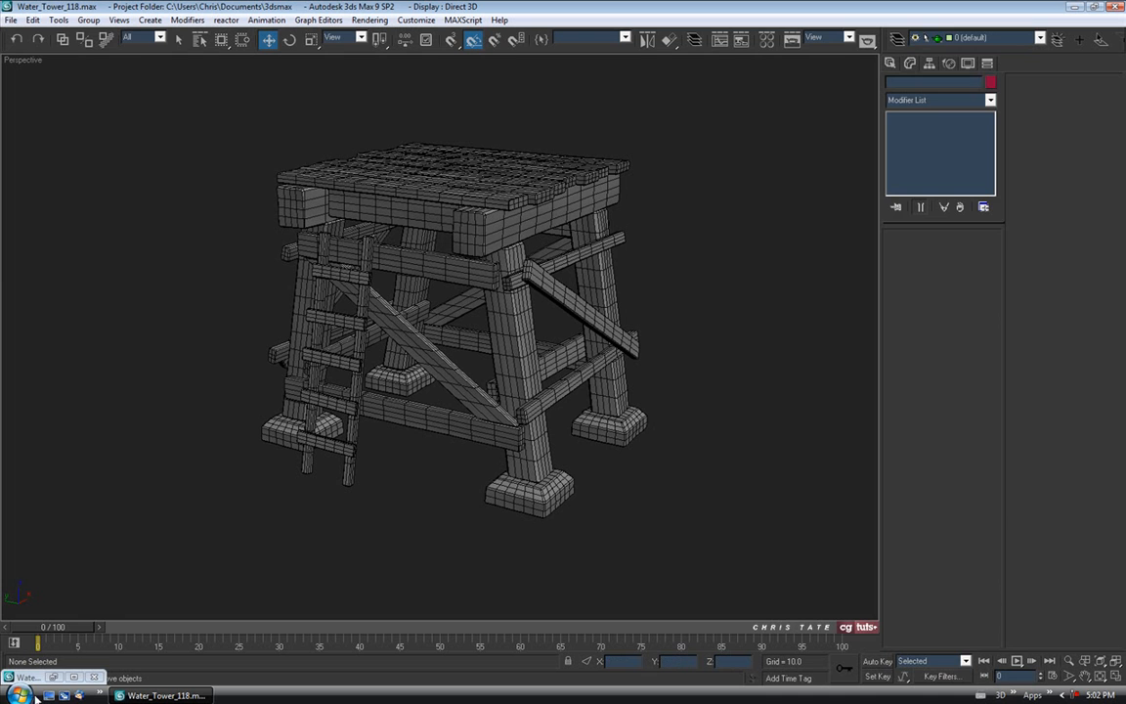
double_click(54, 676)
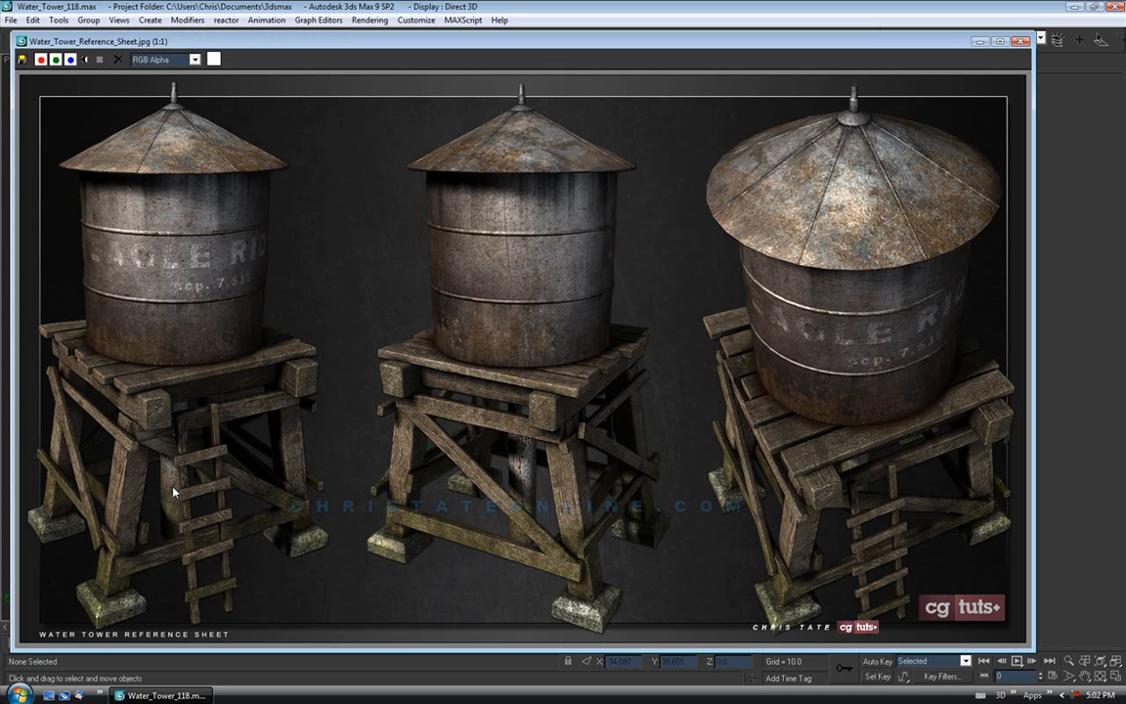
left_click(979, 42)
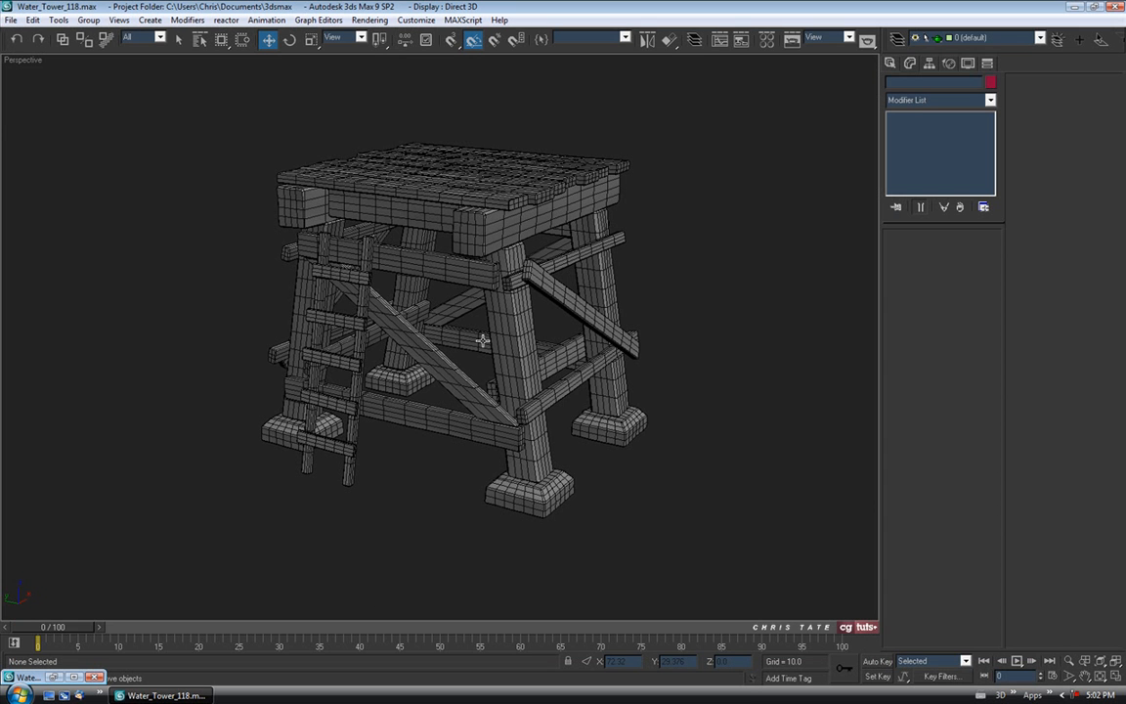
Select one of the top deck planks with the Select tool.
middle_click_drag(507, 373, 498, 297, "alt")
left_click(181, 37)
left_click(547, 220)
middle_click_drag(616, 285, 509, 274, "alt")
Delete the selected deck plank and copy a neighbouring plank into the gap as Box62.
scroll(437, 204, "up", 5)
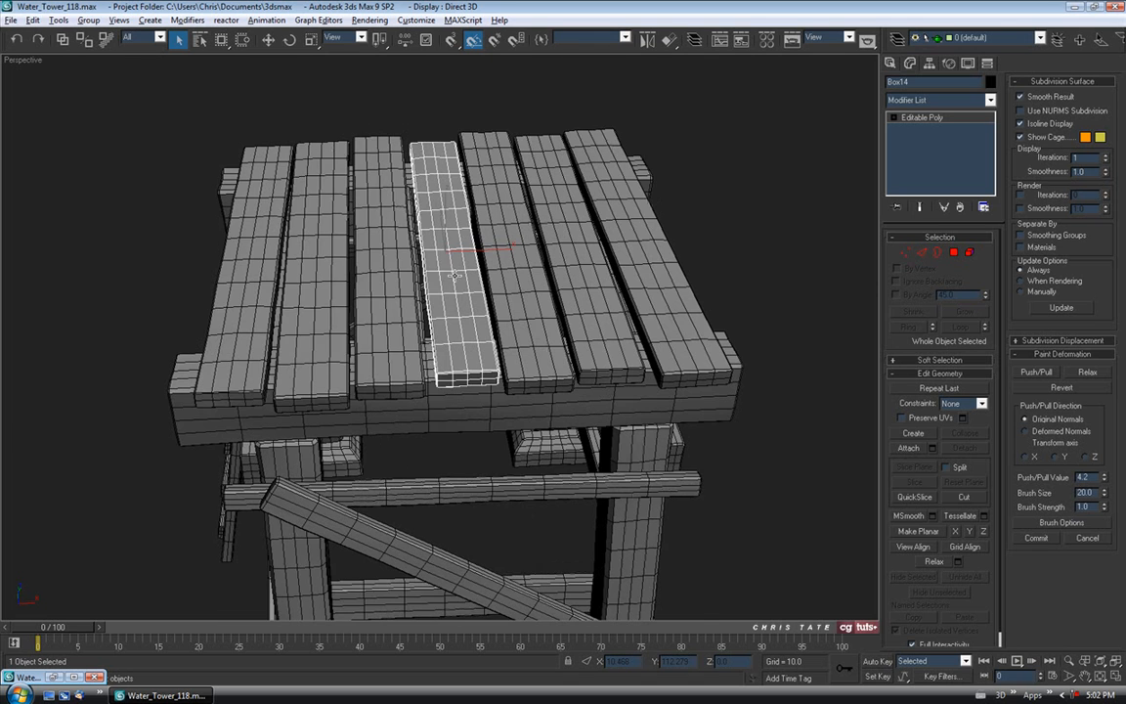
middle_click_drag(454, 167, 464, 287, "alt")
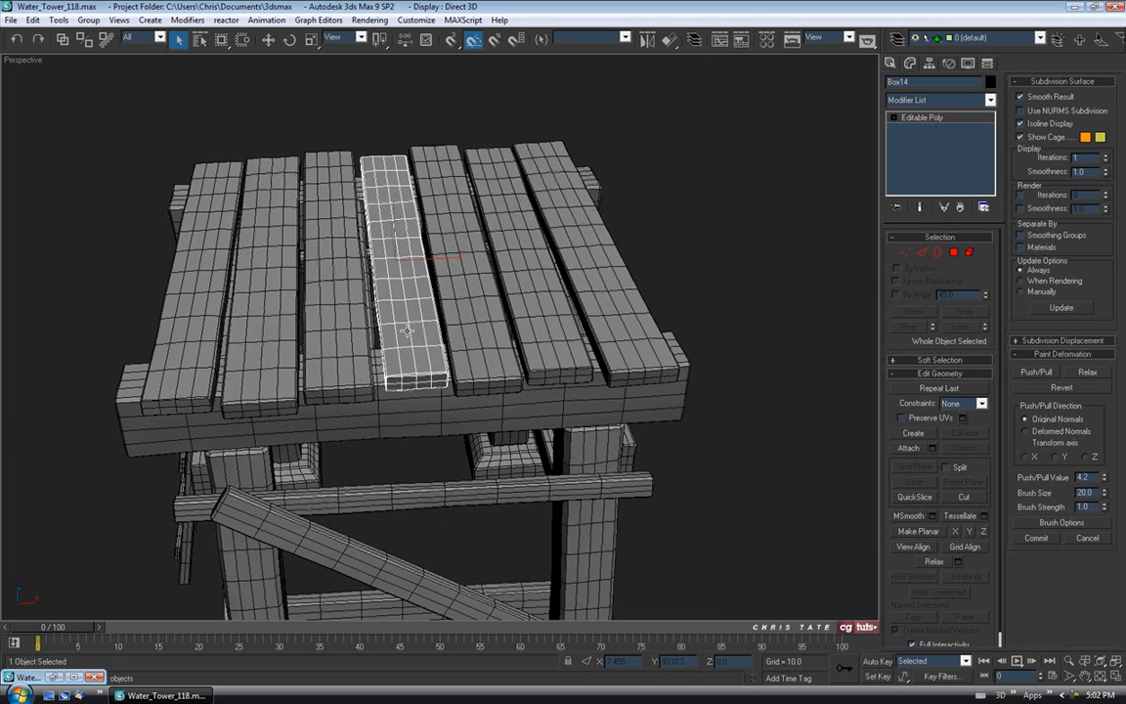
mouse_move(427, 329)
middle_mouse_down("alt")
mouse_move(433, 279)
mouse_move(439, 309)
middle_mouse_up("alt")
key("Delete")
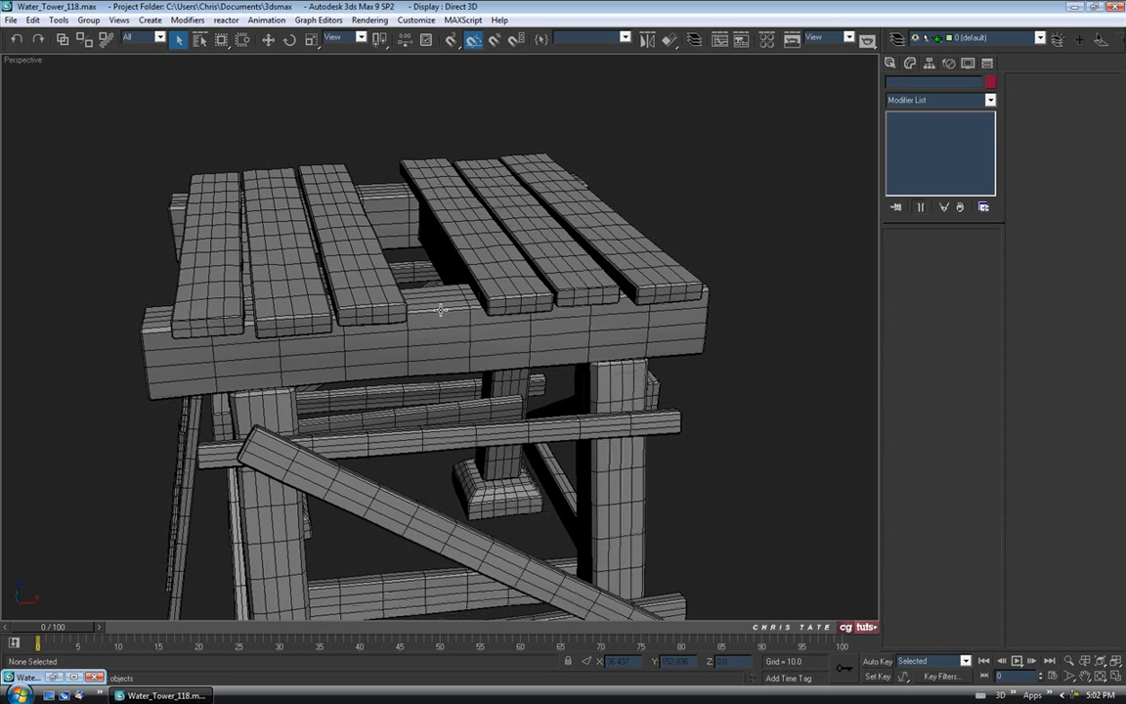
middle_click_drag(386, 241, 438, 255, "alt")
left_click(543, 287)
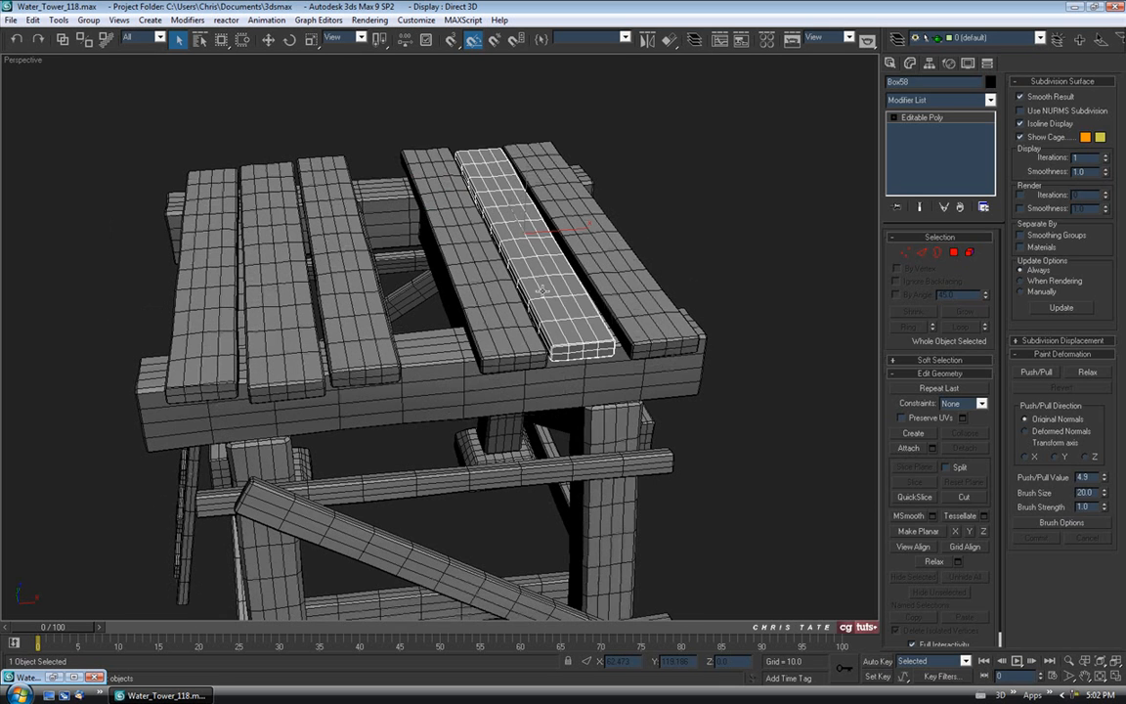
left_click(268, 40)
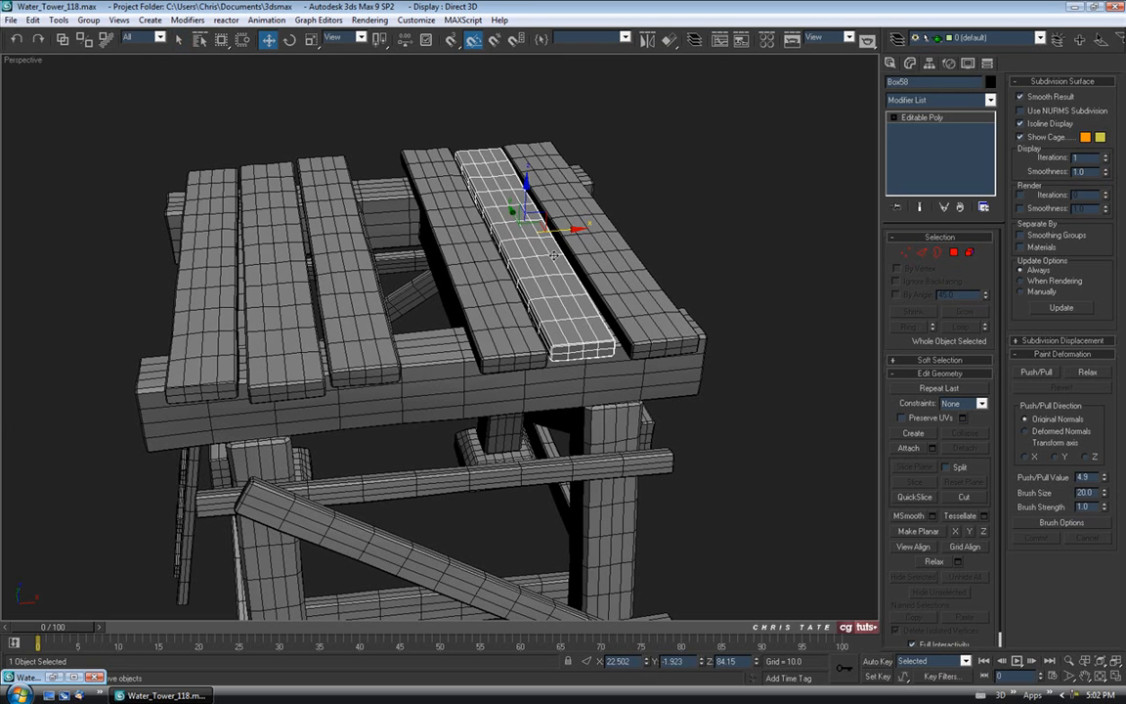
left_click_drag(569, 230, 452, 235, "shift")
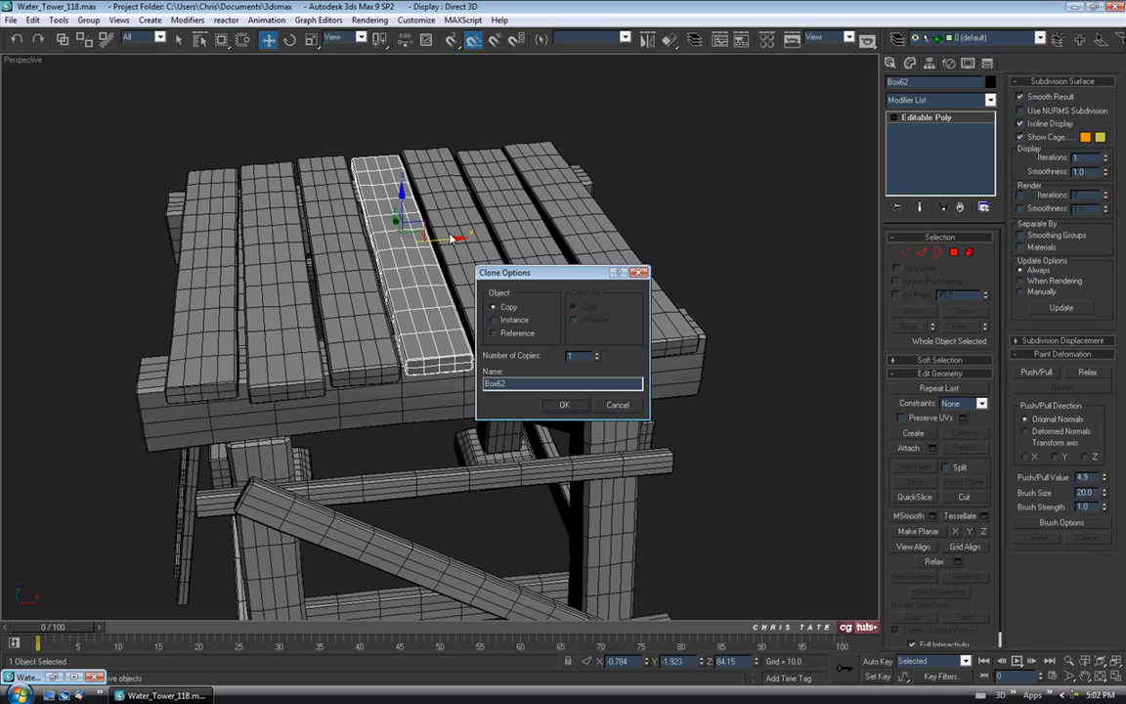
left_click(559, 410)
Flip the copied plank 180° end to end.
mouse_move(420, 303)
middle_mouse_down("alt")
mouse_move(358, 196)
mouse_move(379, 256)
middle_mouse_up("alt")
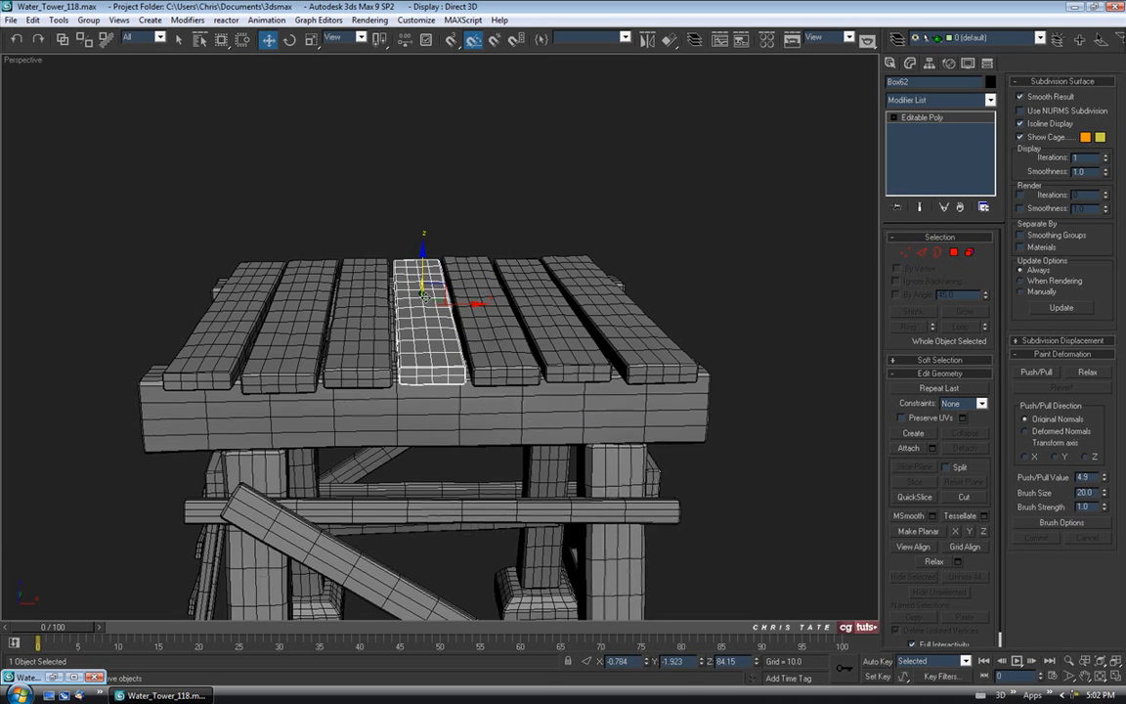
scroll(379, 256, "up", 4)
key("e")
middle_click_drag(380, 183, 382, 212)
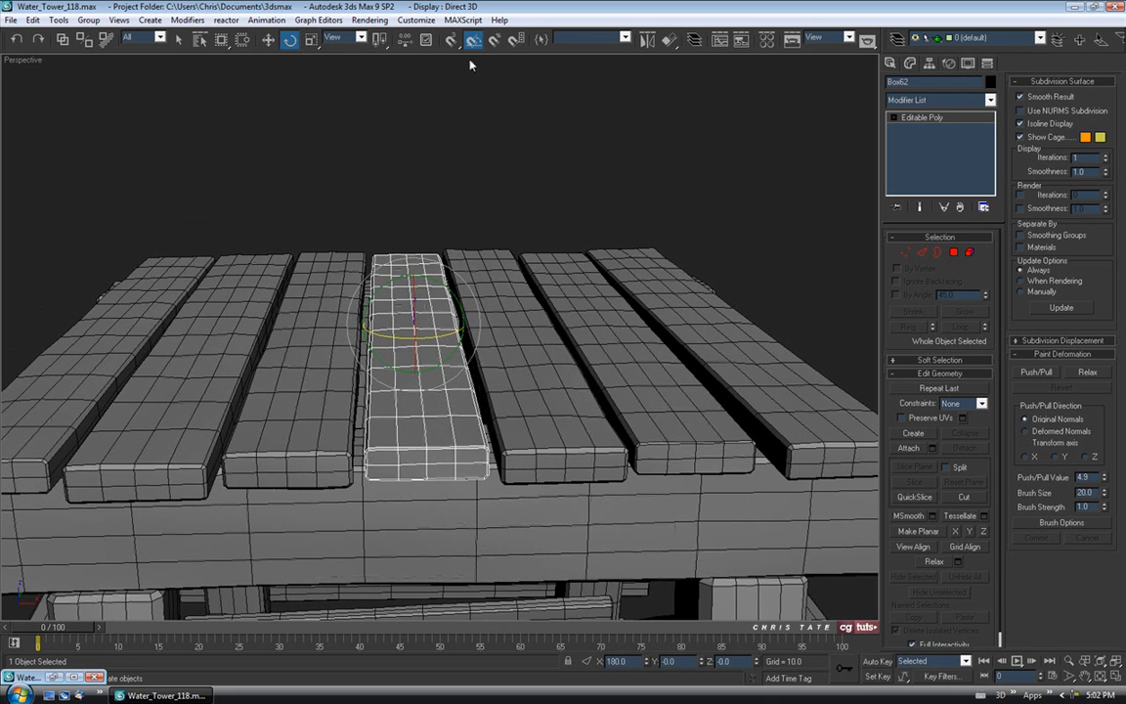
left_click_drag(357, 262, 460, 244)
left_click_drag(428, 338, 553, 323)
Lower the new plank on Z level with the others and slide it along its length.
left_click(269, 42)
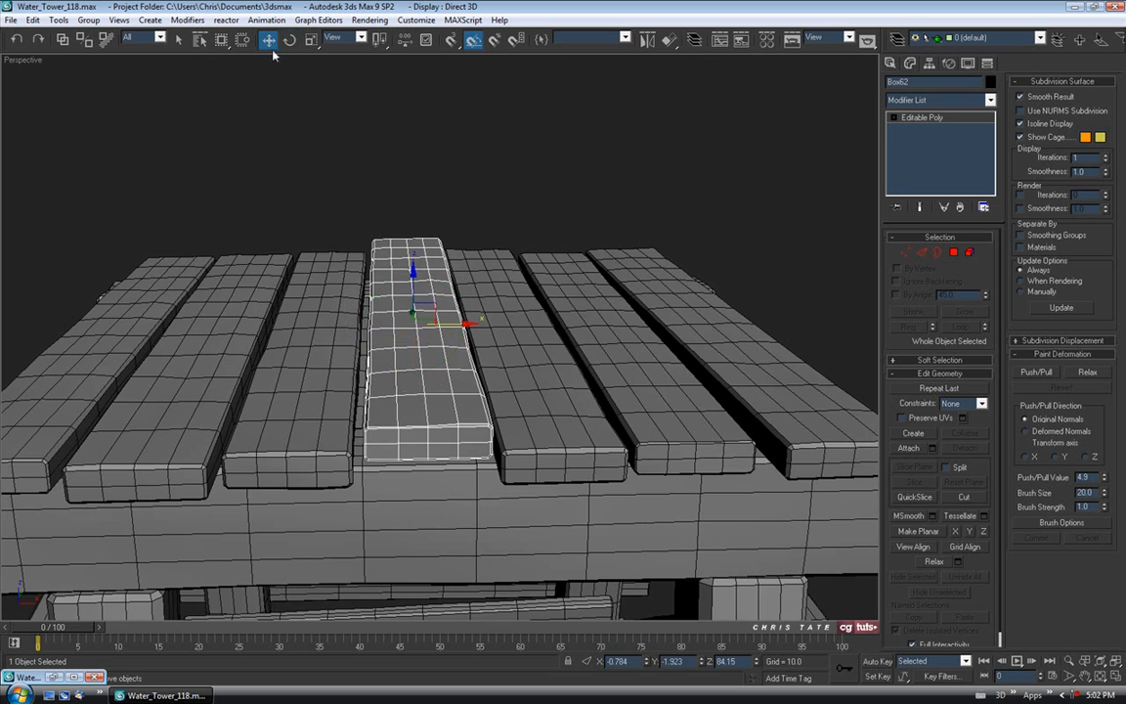
middle_click_drag(358, 184, 362, 138, "alt")
left_click_drag(409, 226, 409, 270)
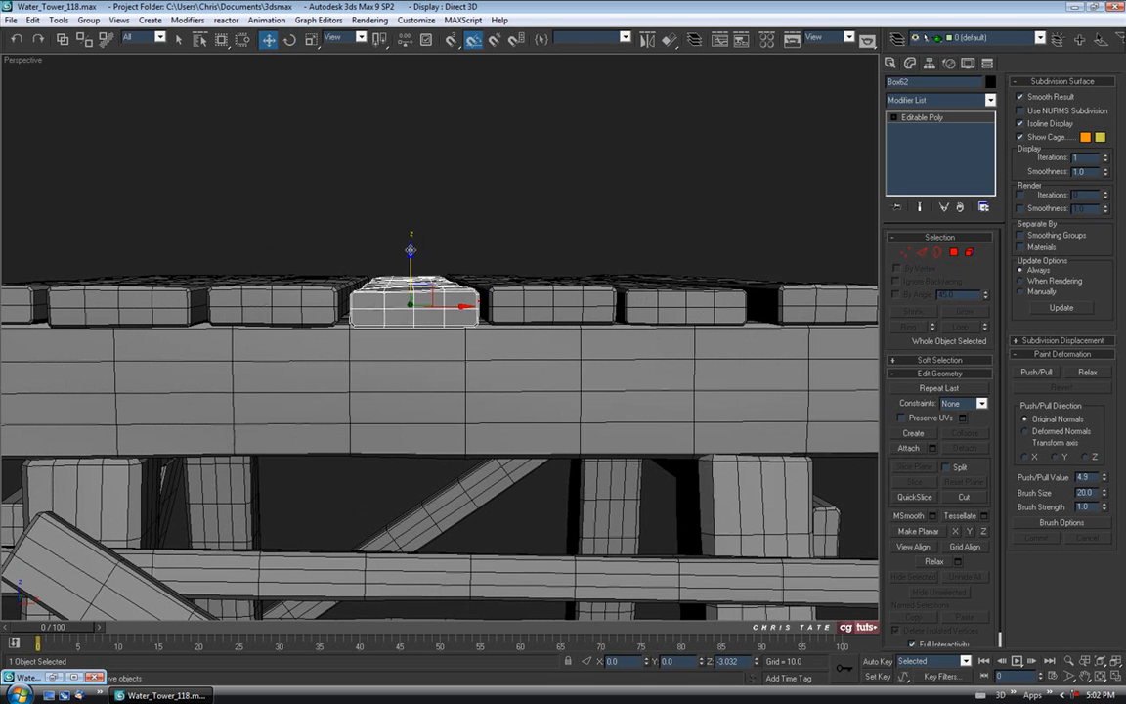
middle_click_drag(409, 270, 407, 230)
left_click_drag(404, 254, 403, 255)
middle_click_drag(400, 213, 379, 260, "alt")
left_click_drag(404, 264, 382, 260)
middle_click_drag(382, 260, 409, 286, "alt")
left_click_drag(388, 252, 387, 252)
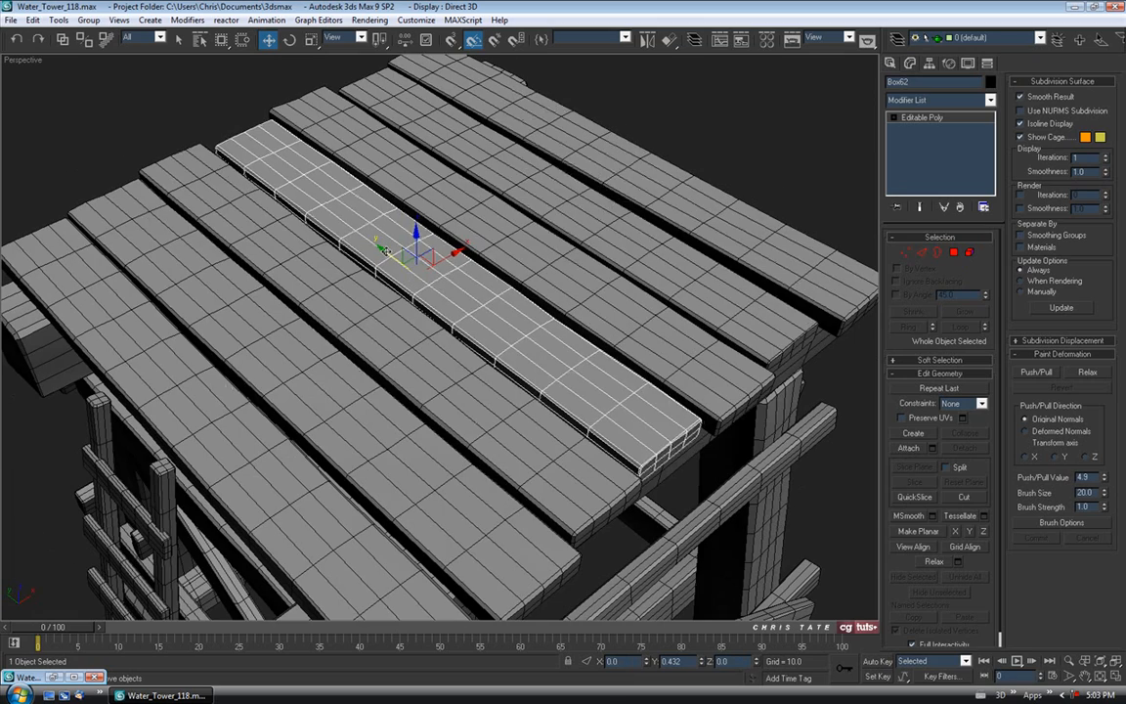
middle_click_drag(426, 285, 420, 56, "alt")
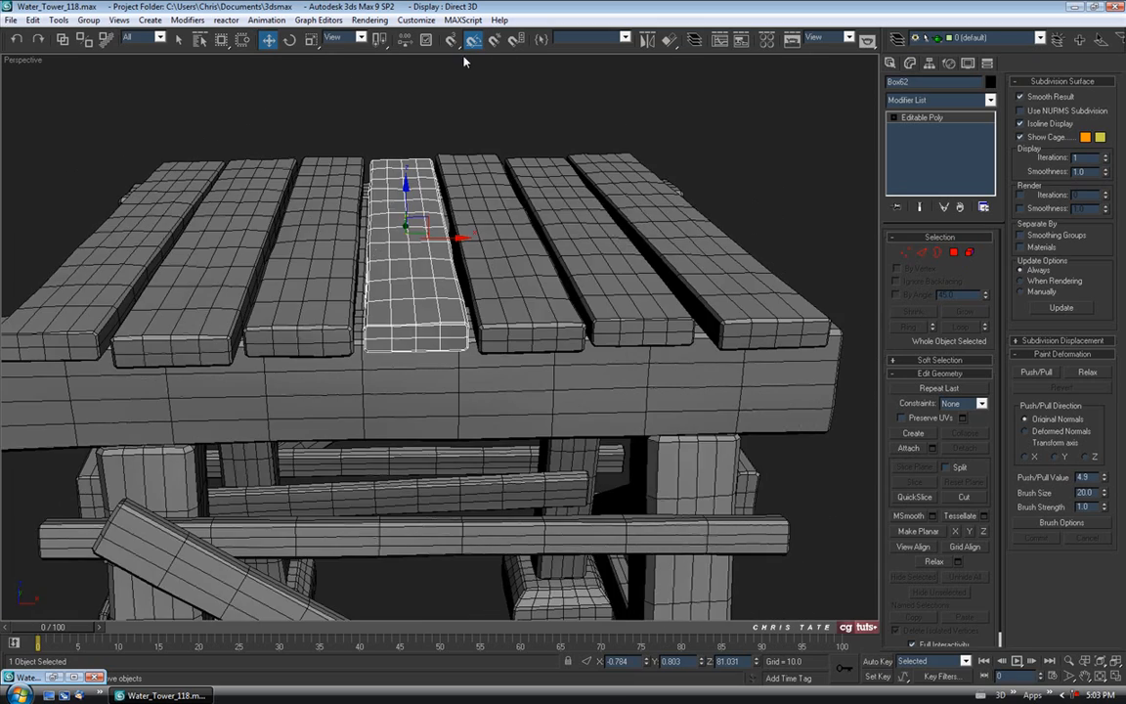
middle_click_drag(474, 117, 321, 60, "alt")
Twist the plank about 0.8° off straight, then deselect it and view the whole tower.
left_click(292, 41)
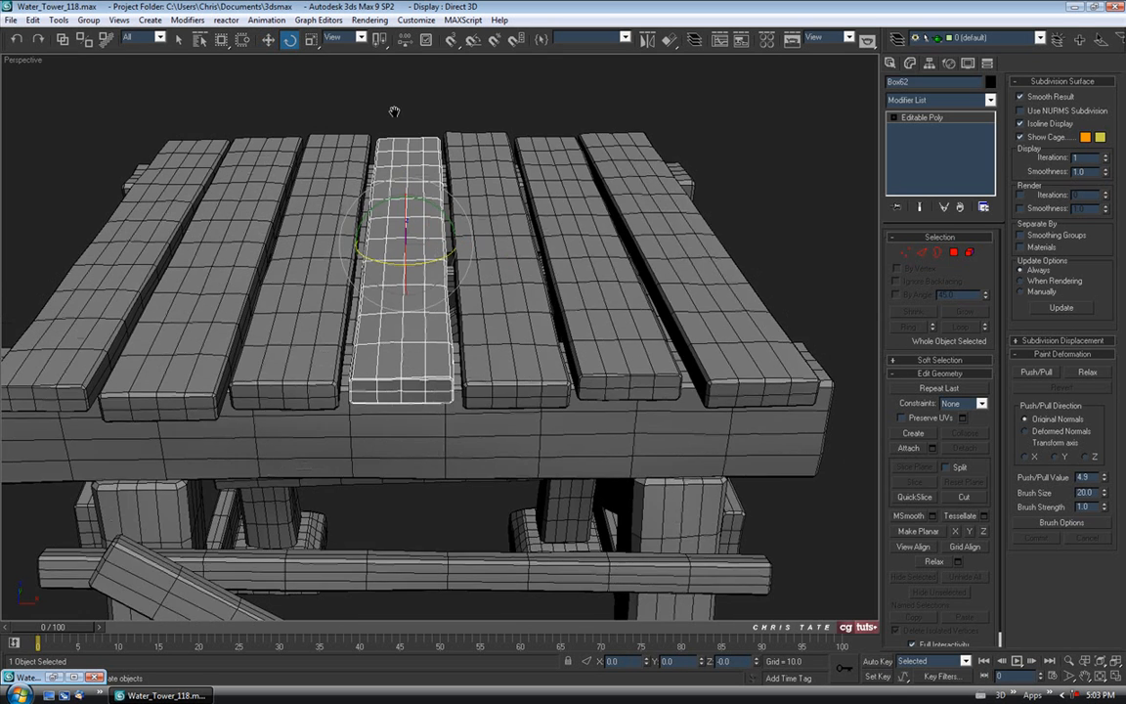
scroll(409, 194, "up", 3)
left_click_drag(428, 282, 430, 280)
left_click(400, 77)
middle_click_drag(400, 80, 508, 248, "alt")
scroll(402, 180, "down", 5)
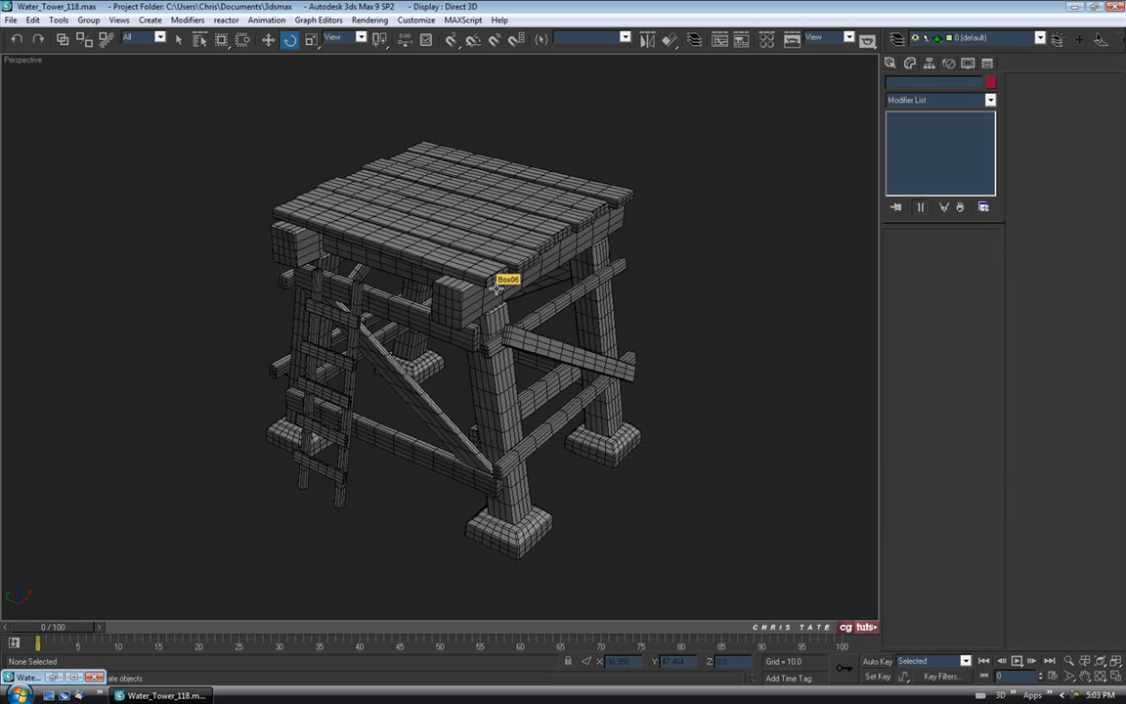
Draw a new cylinder at the tower's centre in the Top view.
key("alt+w")
left_click(309, 229)
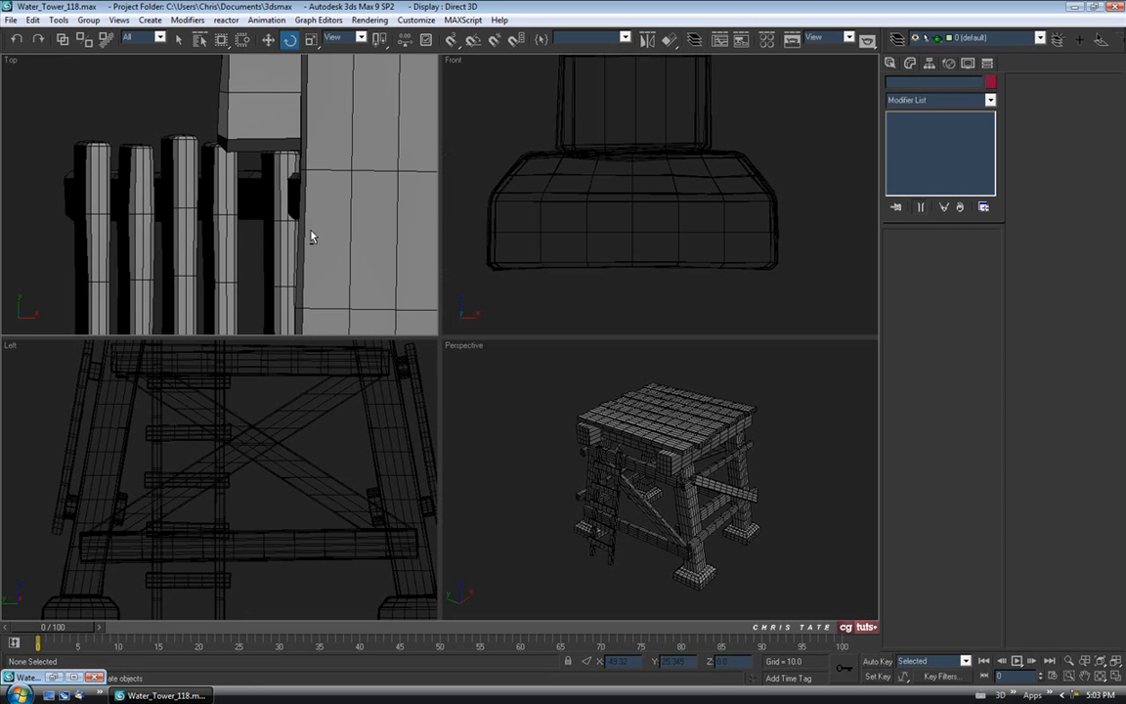
key("alt+w")
key("z")
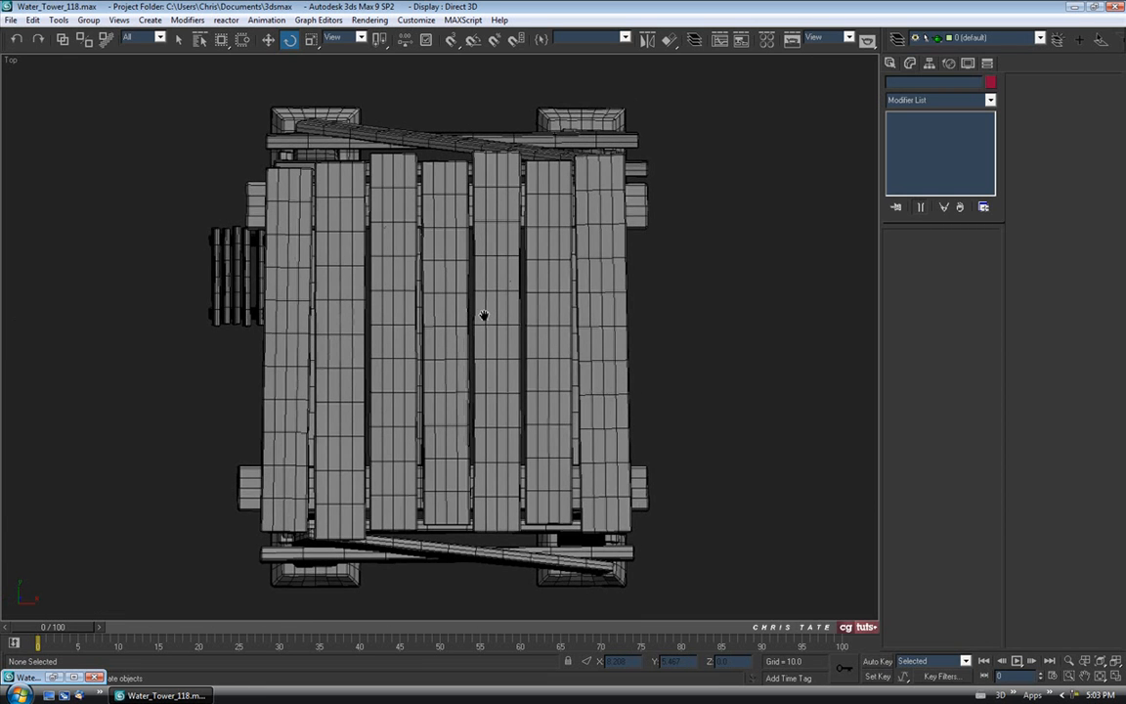
left_click(890, 62)
left_click(914, 177)
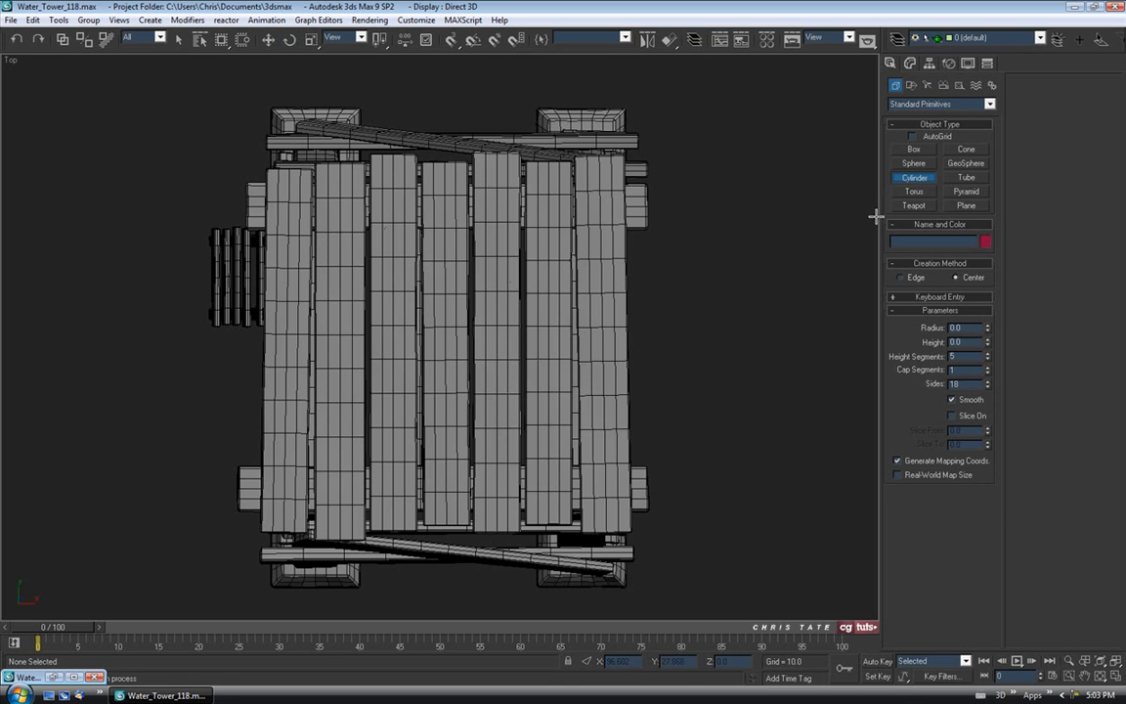
middle_click_drag(442, 357, 454, 345)
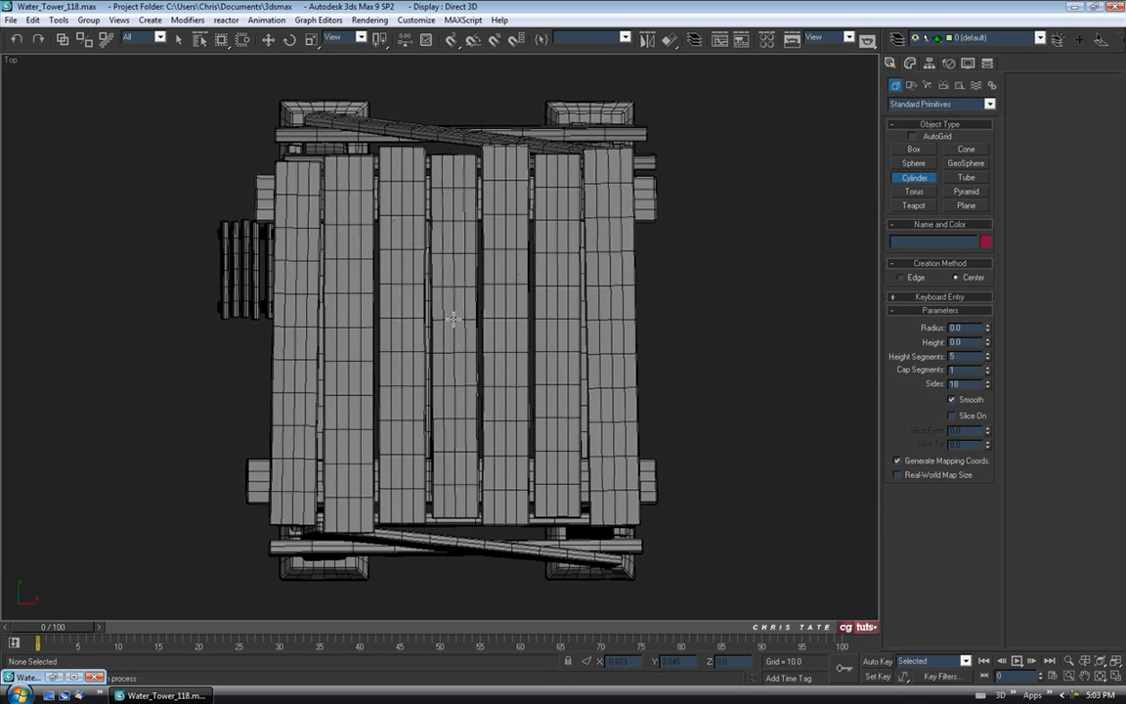
left_click_drag(454, 318, 454, 347)
left_click(458, 260)
Position the new cylinder vertically beneath the platform in the Front view.
key("alt+w")
middle_click_drag(539, 242, 512, 282)
key("alt+w")
scroll(459, 261, "down", 4)
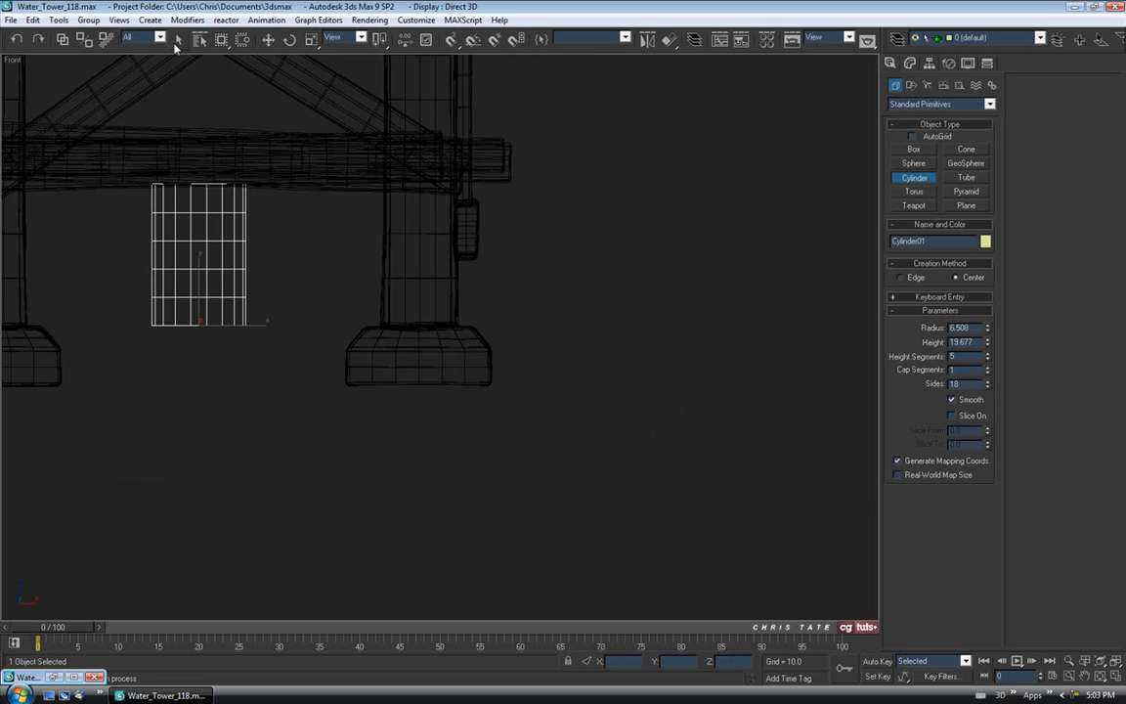
left_click(264, 41)
middle_click_drag(347, 227, 588, 308)
left_click_drag(440, 363, 445, 431)
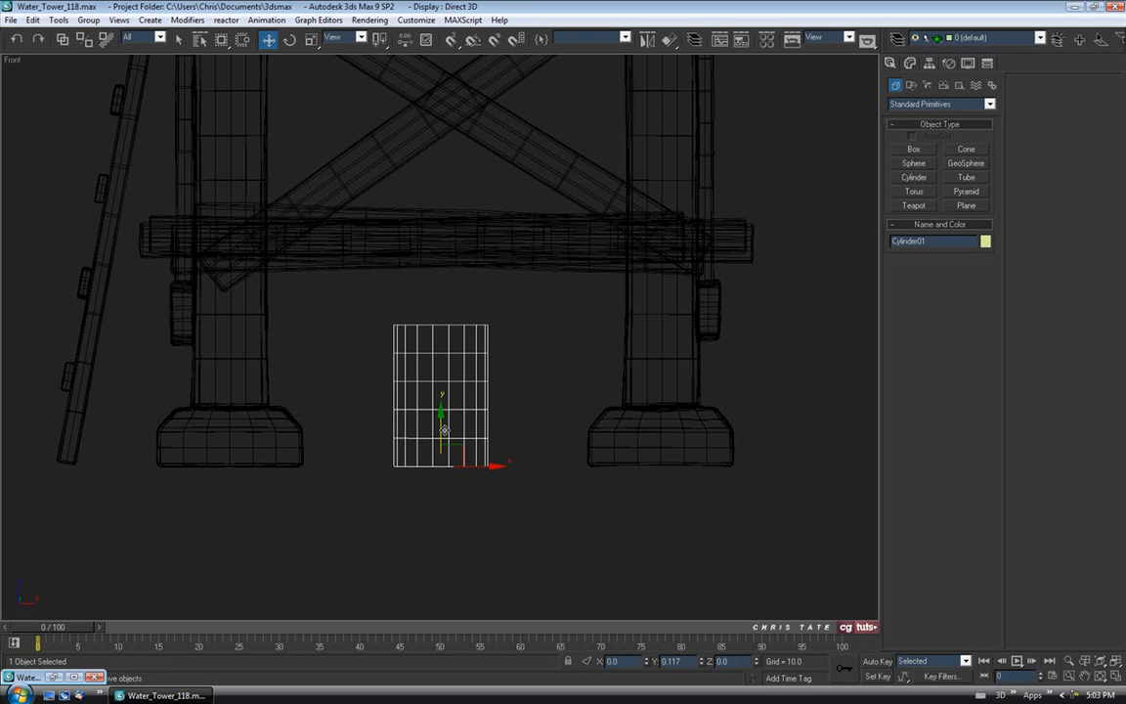
scroll(496, 321, "down", 2)
middle_click_drag(483, 251, 480, 335)
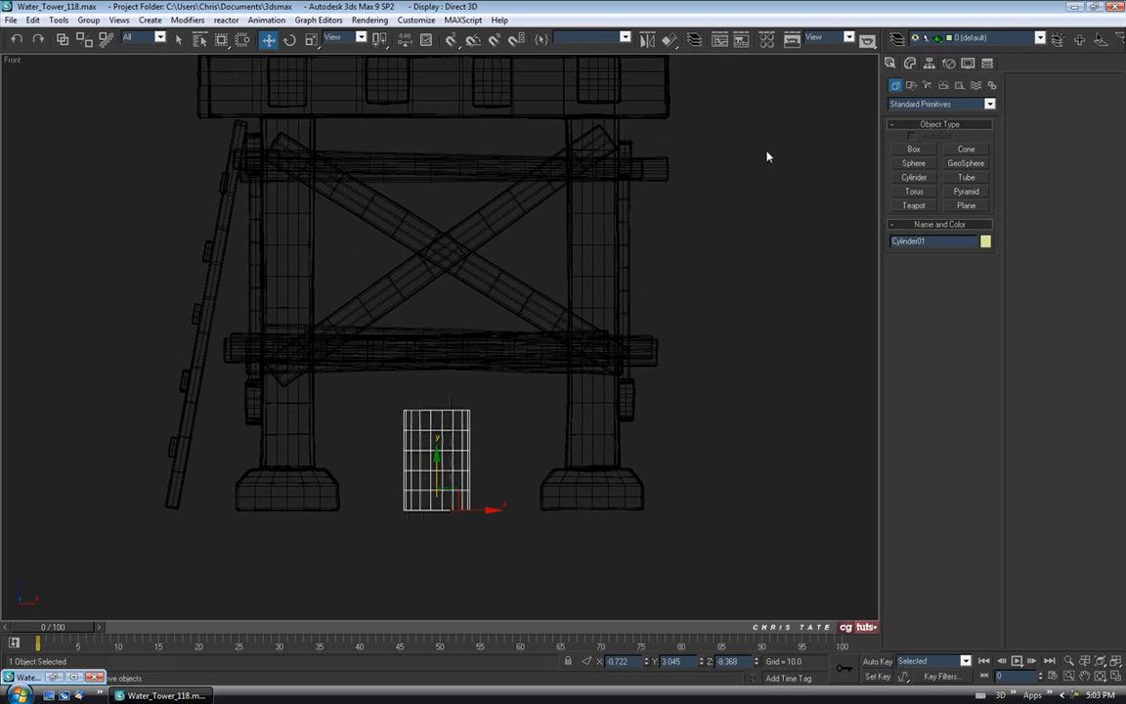
middle_click_drag(631, 207, 626, 255)
Raise the cylinder's height to 90 and set its radius to 5.5.
left_click(909, 63)
left_click_drag(990, 268, 985, 27)
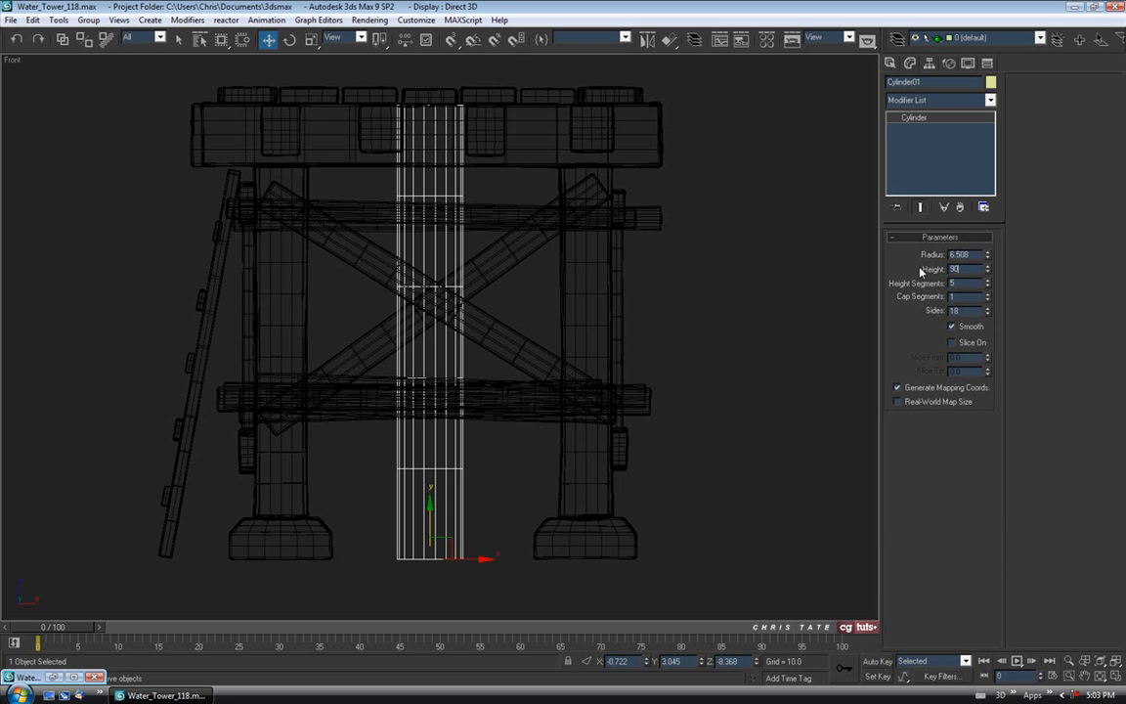
middle_click_drag(464, 267, 460, 277)
key("alt+w")
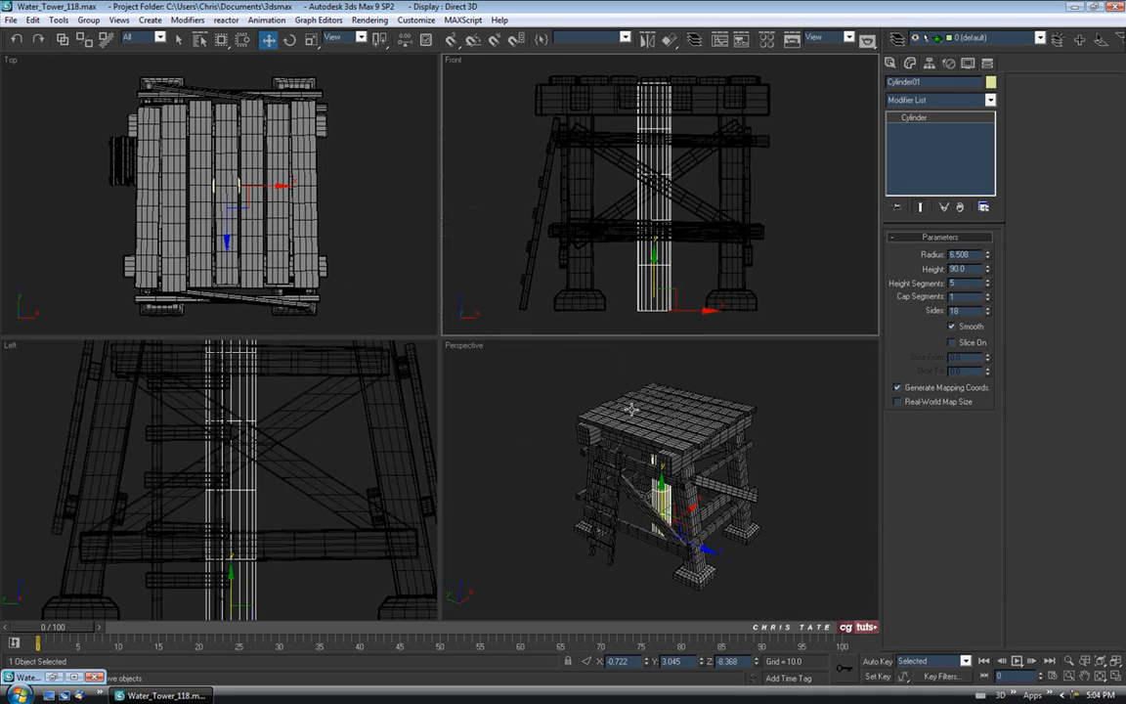
right_click(633, 410)
key("alt+w")
middle_click_drag(525, 416, 558, 407, "alt")
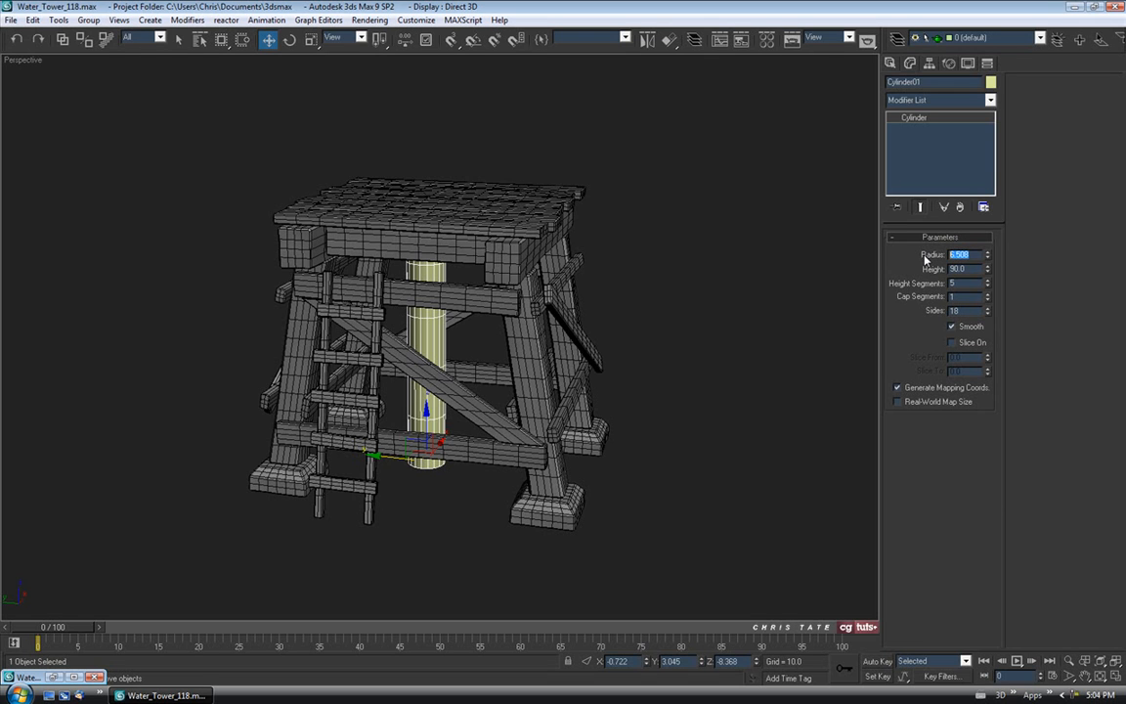
type("5.5")
key("Return")
Orbit the Perspective view around the tower to inspect the new cylinder.
middle_click_drag(577, 338, 479, 198, "alt")
middle_click_drag(460, 364, 574, 299, "alt")
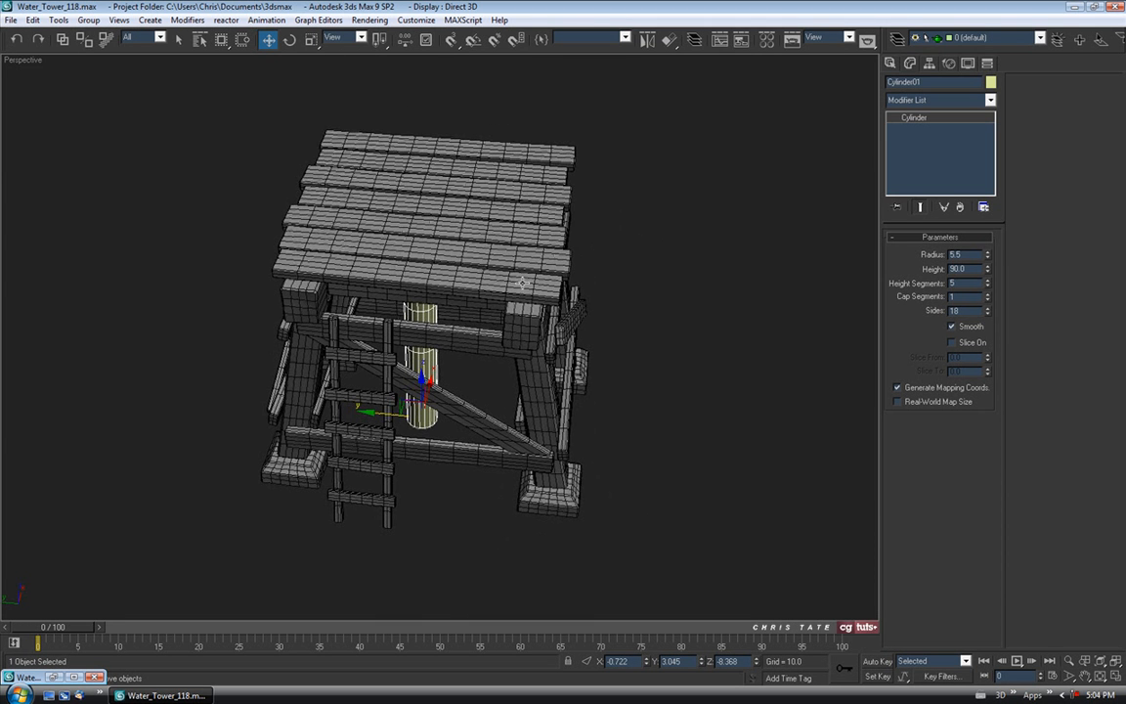
middle_click_drag(465, 235, 420, 278, "alt")
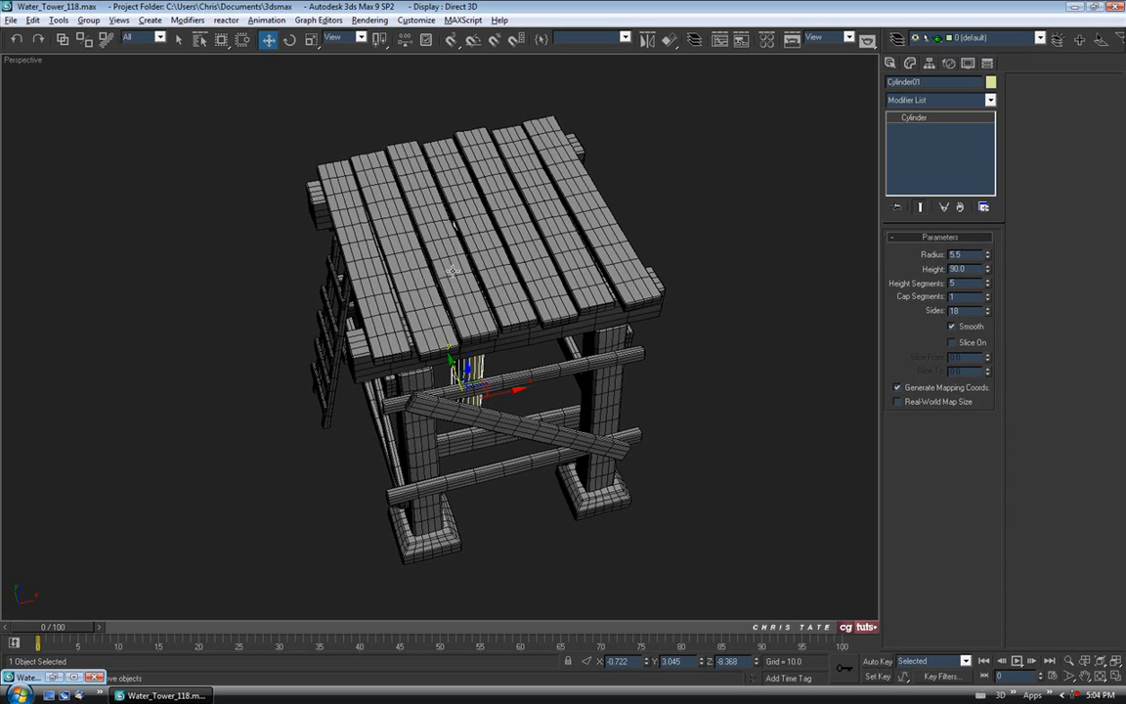
middle_click_drag(501, 279, 513, 244, "alt")
middle_click_drag(521, 179, 466, 265, "alt")
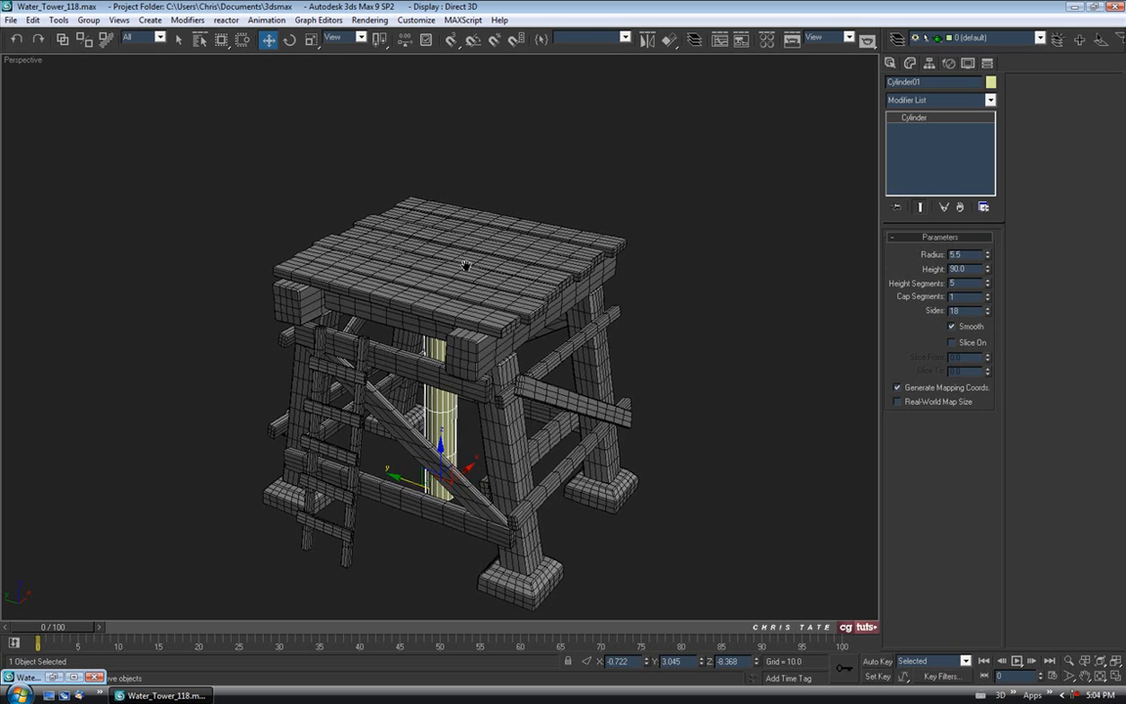
middle_click_drag(468, 308, 480, 309, "alt")
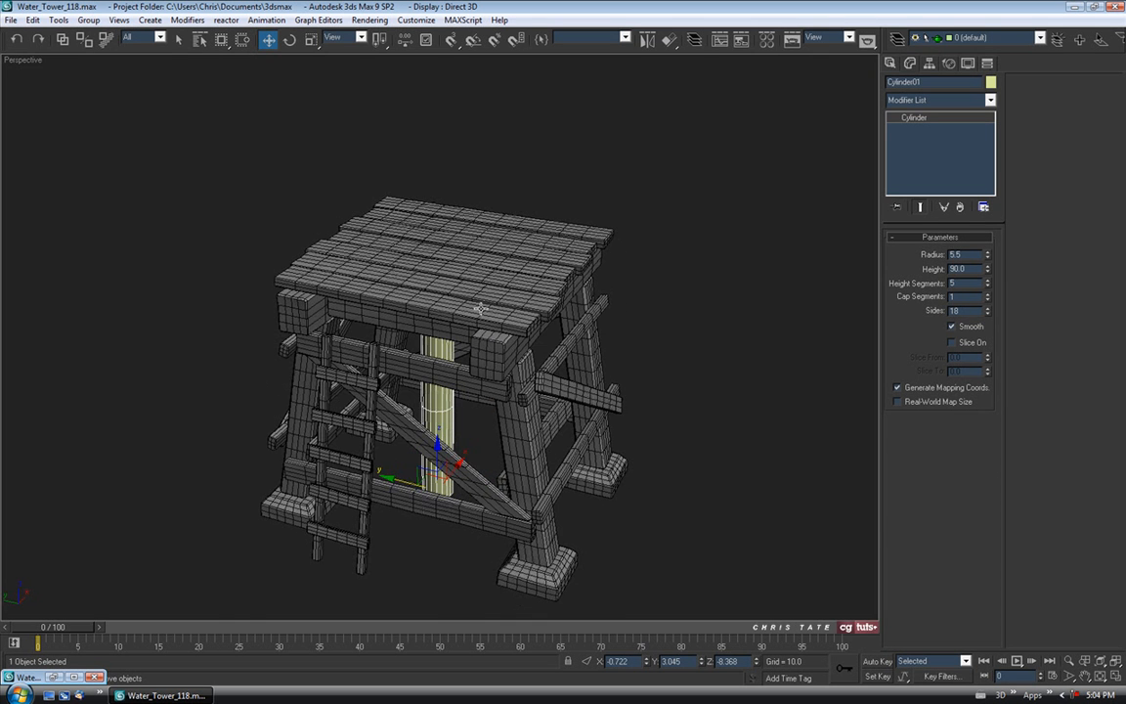
key("alt+w")
middle_click(594, 225)
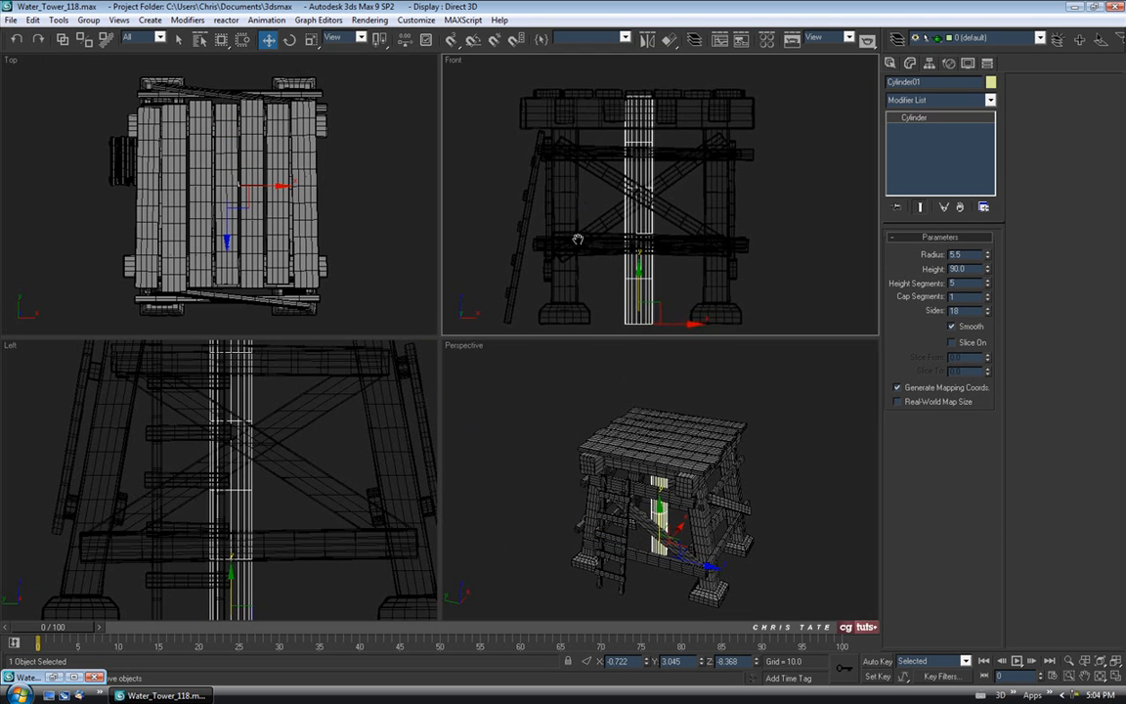
Shift the cylinder slightly right in the Front view to centre it.
key("alt+w")
middle_click_drag(534, 295, 536, 299)
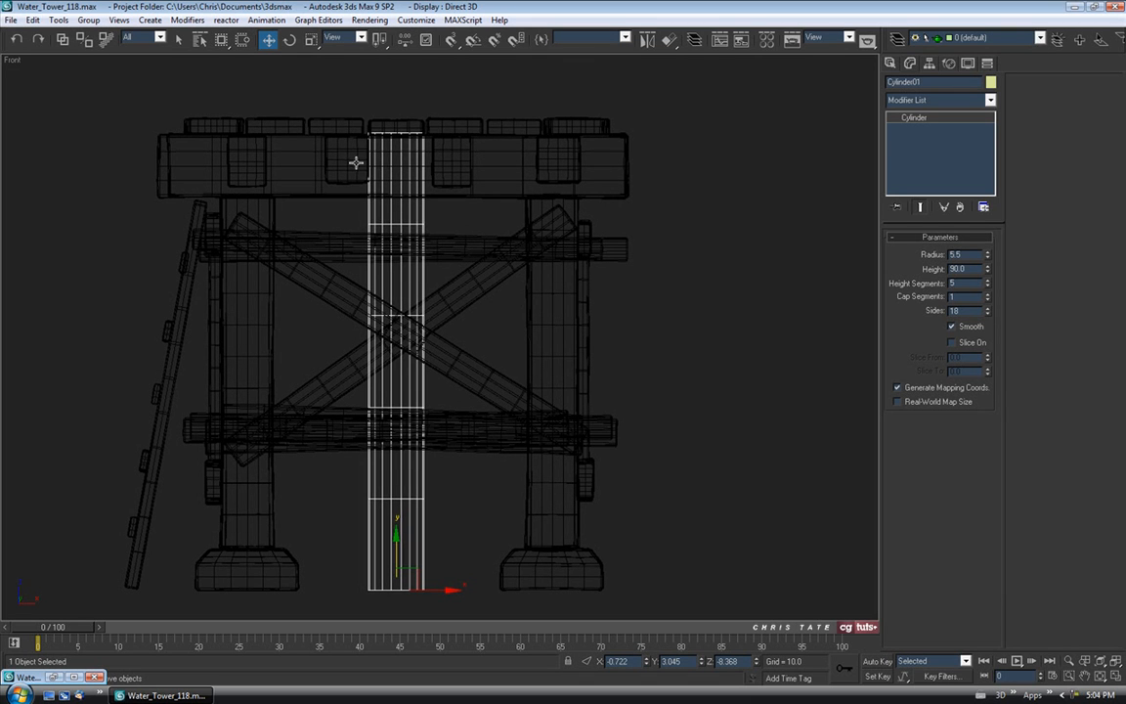
left_click_drag(436, 589, 441, 589)
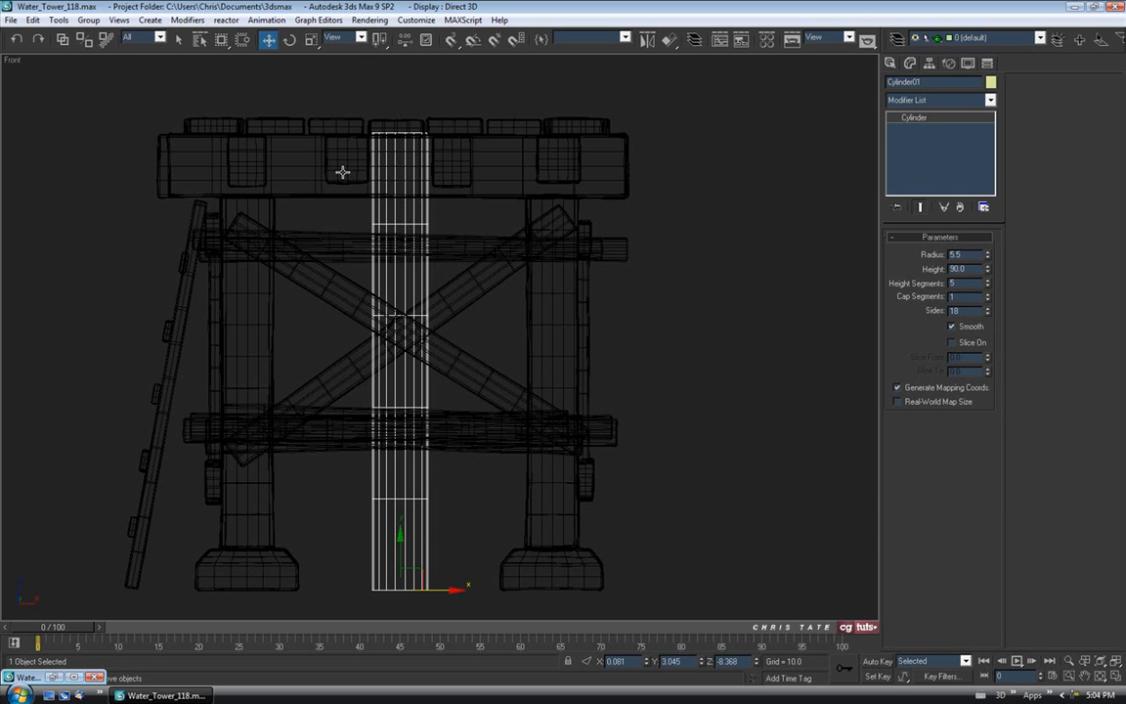
middle_click_drag(474, 402, 415, 423)
Slide the cylinder sideways in the Left view to centre it between the legs.
key("alt+w")
right_click(296, 515)
key("alt+w")
scroll(429, 376, "down", 4)
left_click_drag(474, 512, 493, 514)
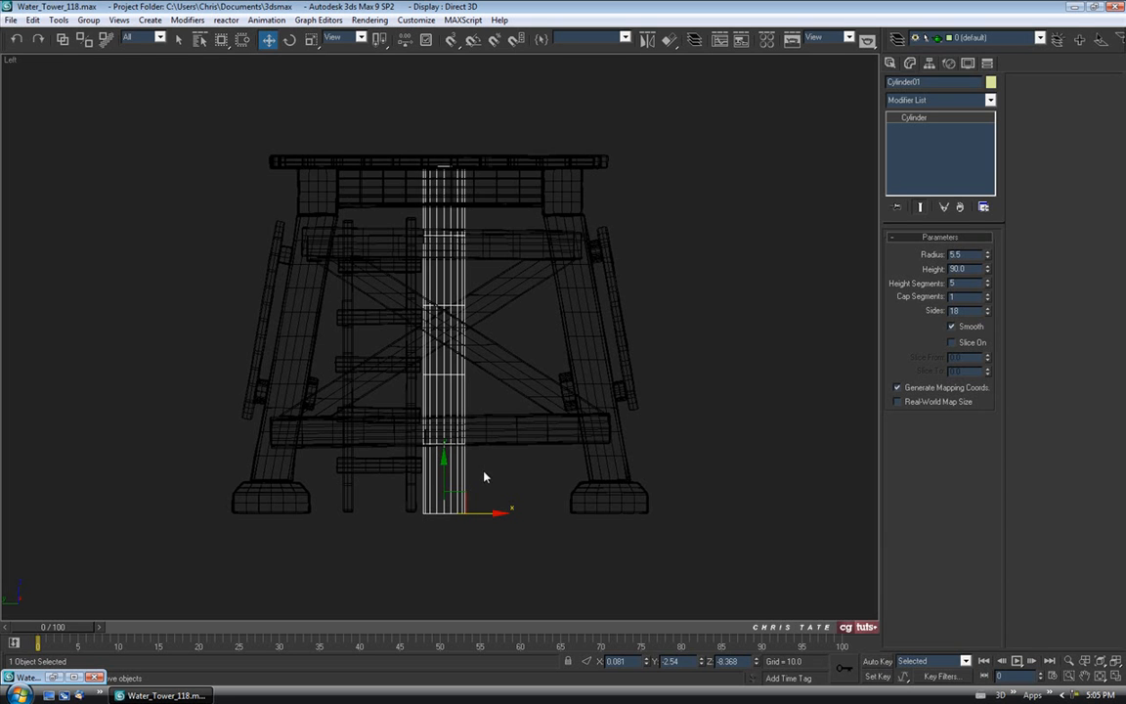
middle_click_drag(482, 472, 482, 483)
Orbit the Perspective view to look up under the tower at the cylinder.
key("alt+w")
middle_click(582, 495)
key("alt+w")
middle_click_drag(582, 504, 473, 407, "alt")
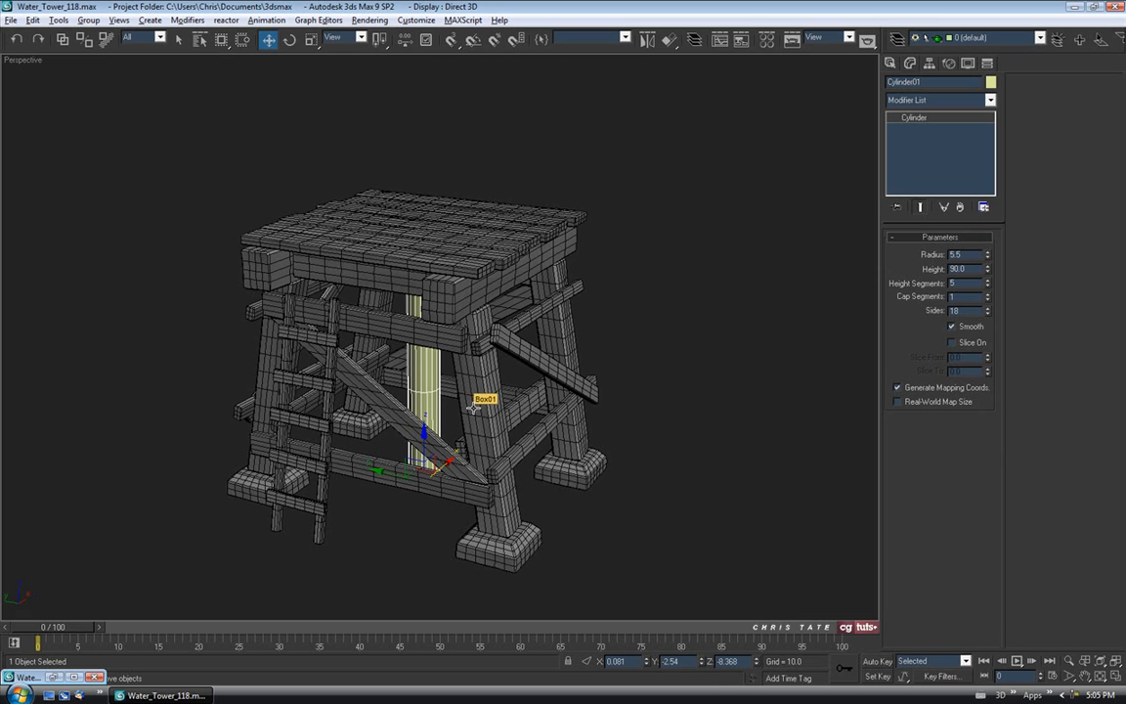
Isolate the cylinder with Alt+Q and orbit to a level side view.
key("alt+q")
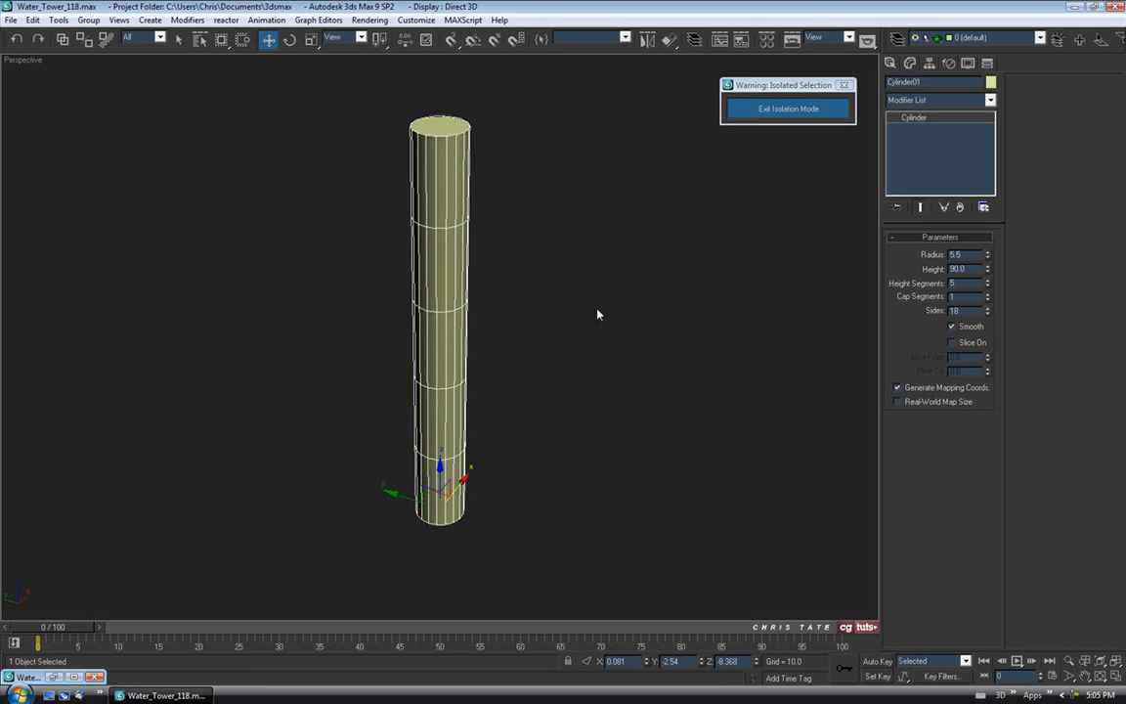
middle_click_drag(448, 140, 440, 160)
middle_click_drag(444, 268, 642, 253, "alt")
mouse_move(562, 259)
middle_mouse_down("alt")
mouse_move(621, 269)
mouse_move(576, 282)
mouse_move(583, 263)
middle_mouse_up("alt")
Set the cylinder's Height Segments to 15.
left_click(988, 281)
left_click(987, 285)
left_click(986, 284)
left_click(987, 285)
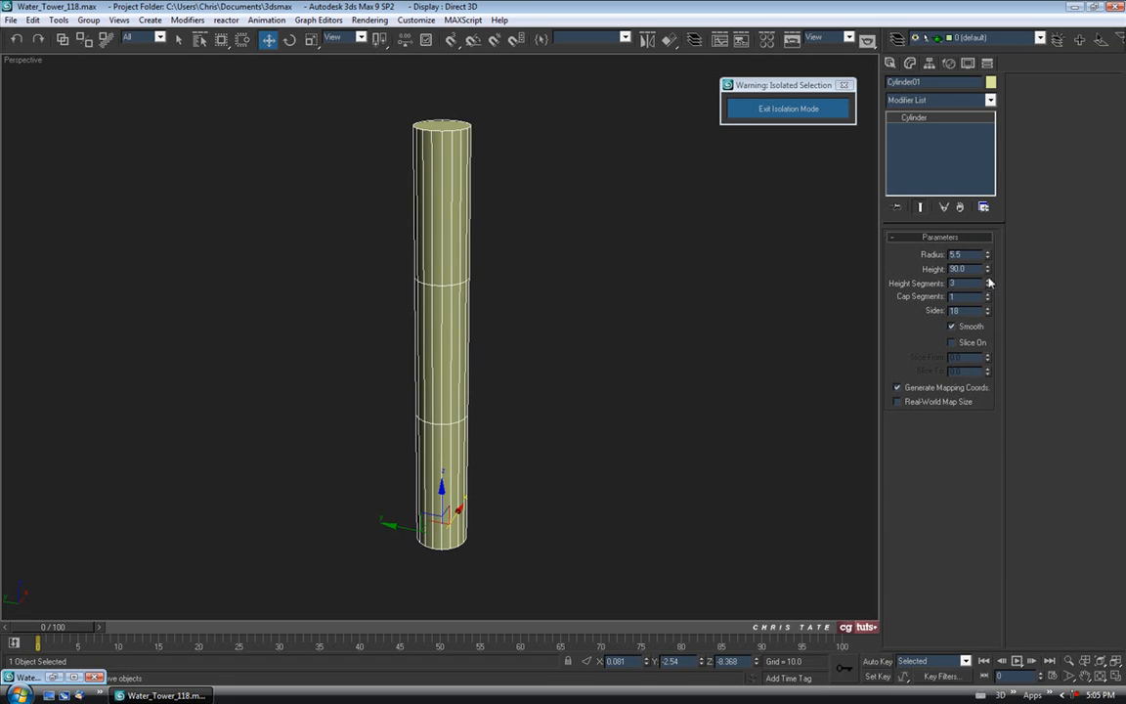
left_click(988, 282)
left_click(988, 282)
left_click(988, 282)
left_click(988, 281)
left_click(988, 282)
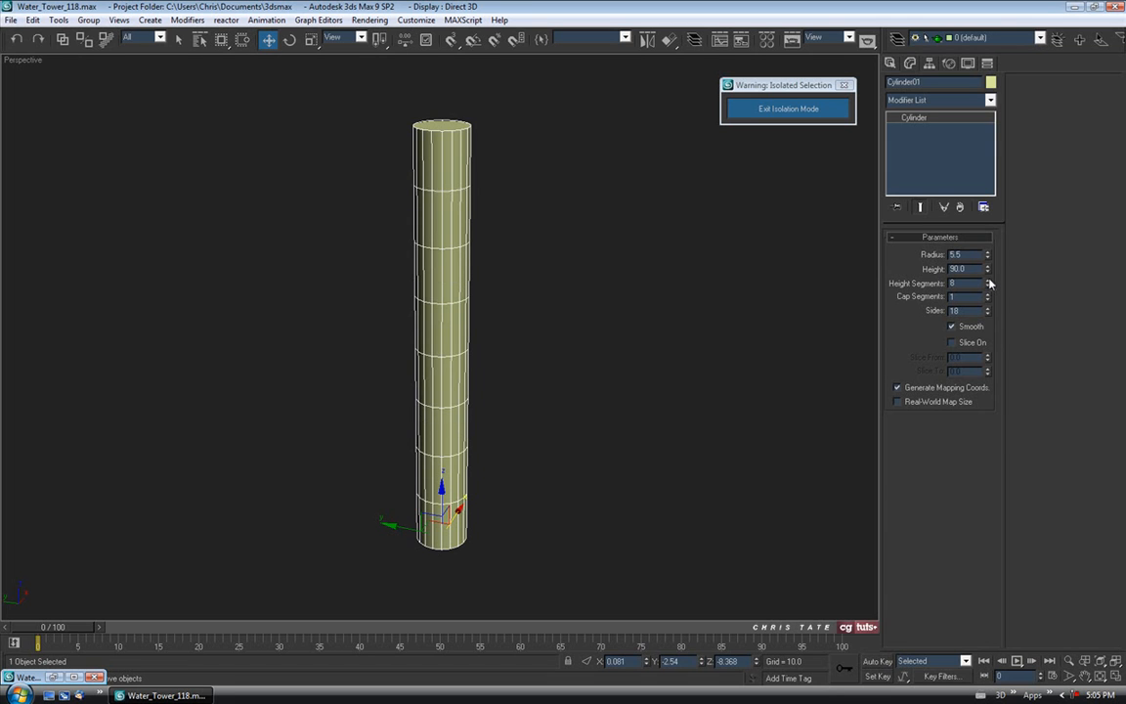
left_click(988, 282)
left_click(989, 281)
left_click(988, 282)
left_click(987, 282)
left_click(988, 282)
left_click(988, 282)
left_click(988, 281)
Increase the cylinder's sides to 30 and orbit to check the denser mesh.
mouse_move(534, 284)
middle_mouse_down("alt")
mouse_move(552, 267)
mouse_move(535, 269)
middle_mouse_up("alt")
left_click_drag(988, 310, 884, 206)
mouse_move(541, 363)
middle_mouse_down("alt")
mouse_move(537, 402)
mouse_move(533, 381)
middle_mouse_up("alt")
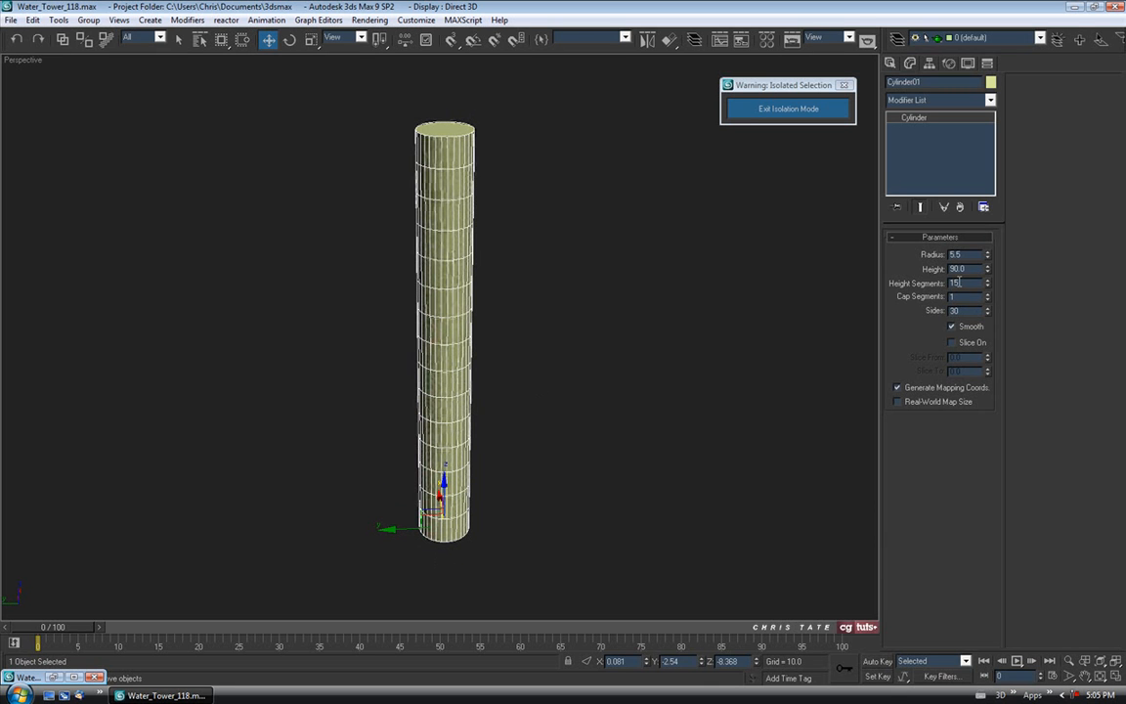
middle_click_drag(598, 316, 576, 313, "alt")
right_click(442, 177)
Convert the cylinder to Editable Poly with a dark object colour and the default grey material.
mouse_move(498, 296)
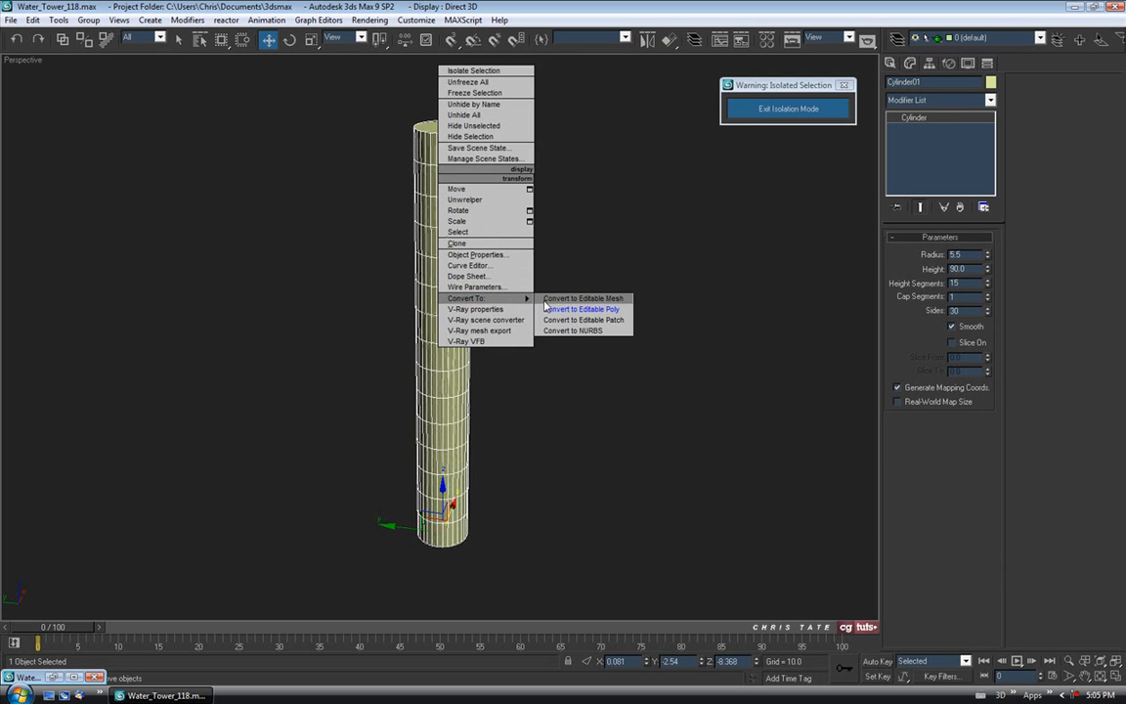
left_click(625, 307)
left_click(990, 82)
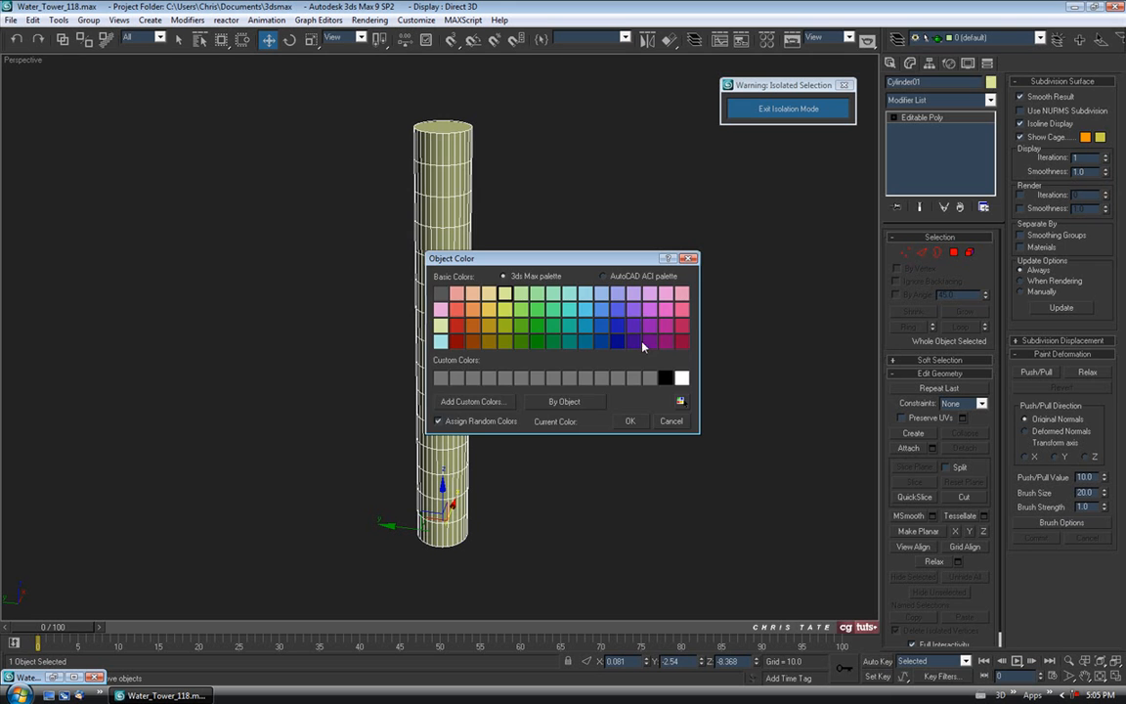
left_click(629, 421)
key("m")
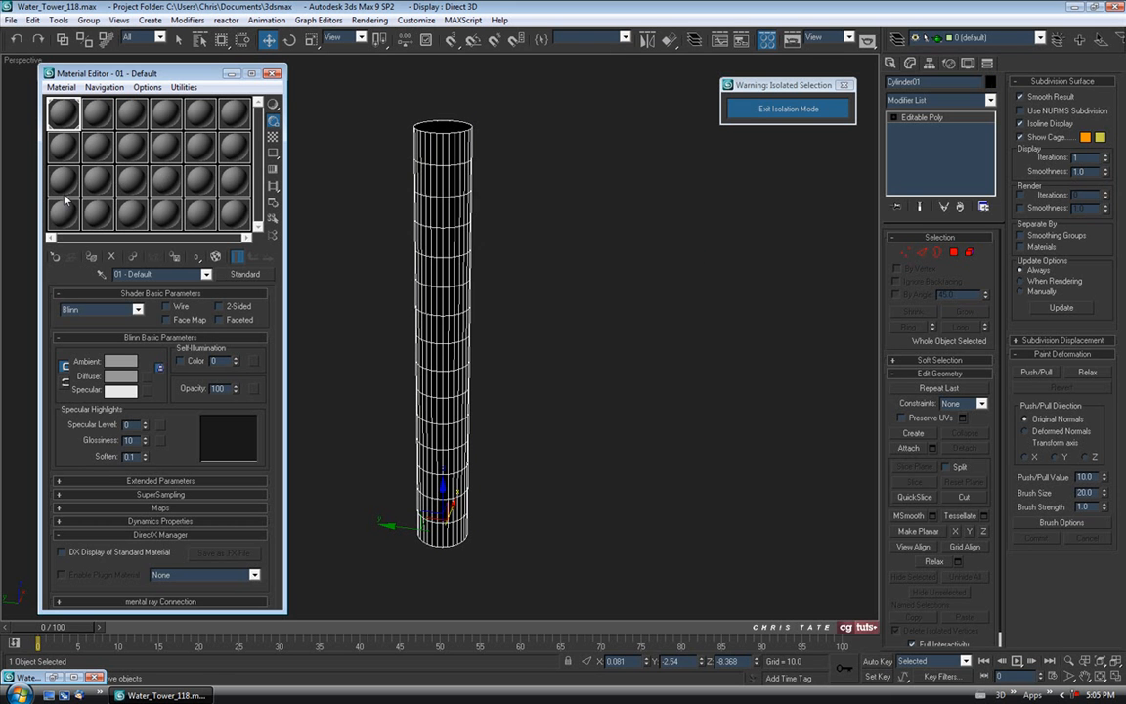
left_click(91, 258)
left_click(273, 75)
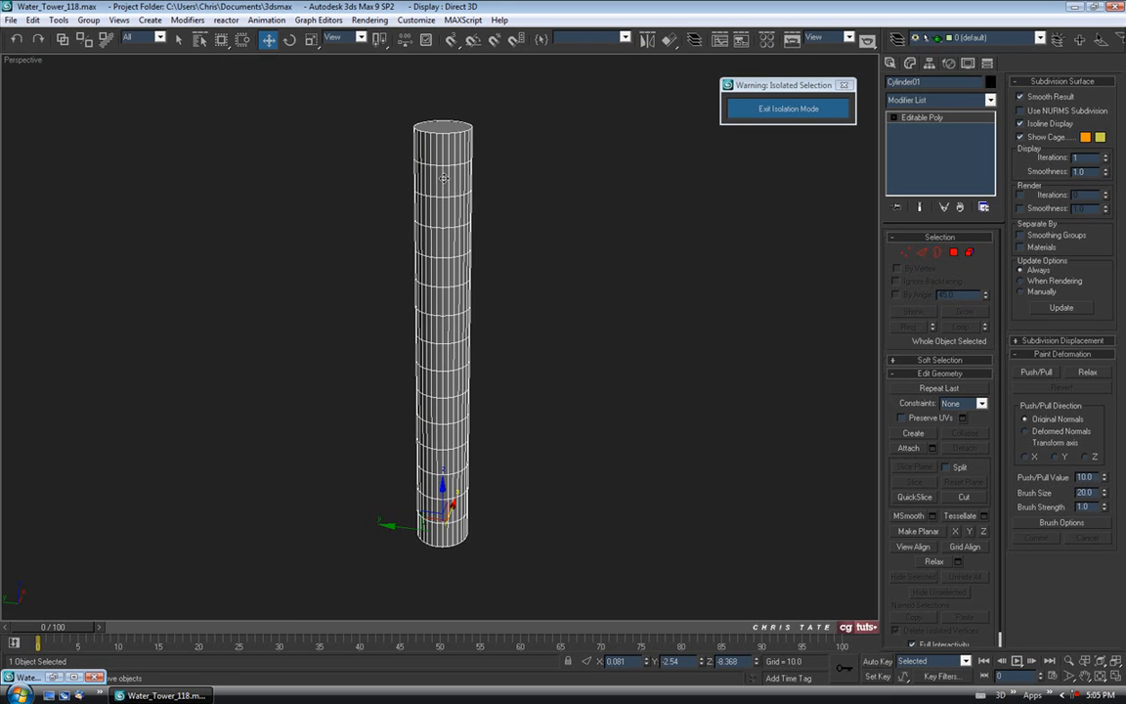
Delete the top and bottom cap polygons, leaving an open tube, and enable Push/Pull.
left_click(958, 252)
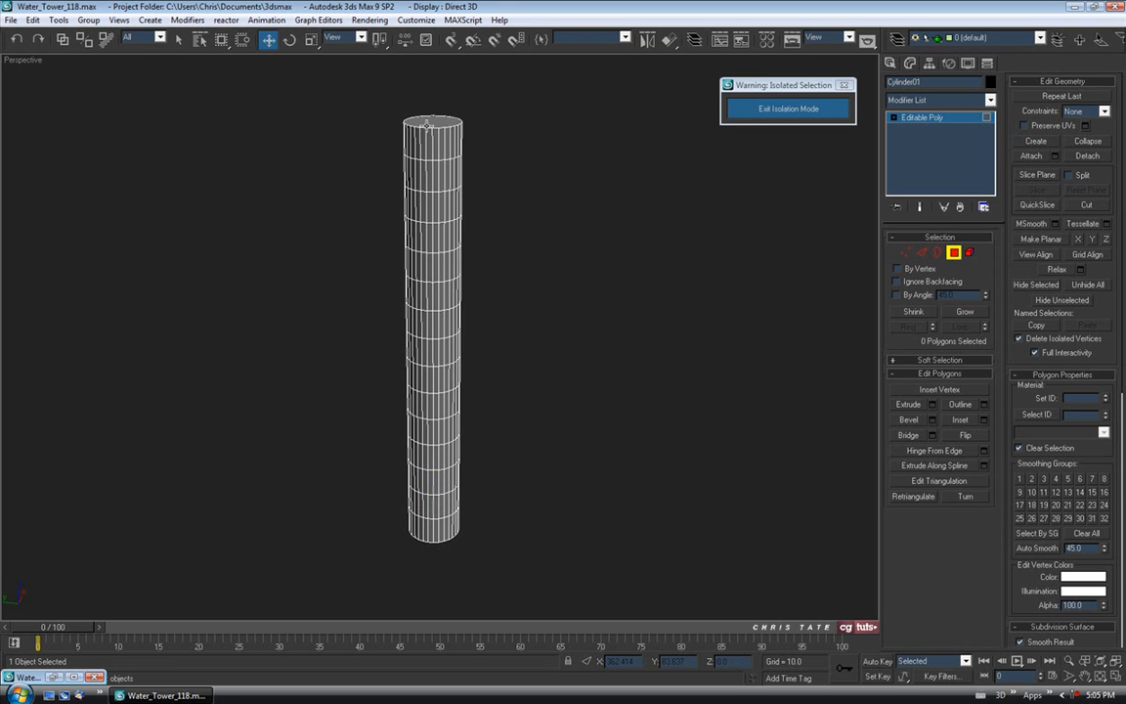
key("Delete")
middle_click_drag(505, 253, 486, 203, "alt")
left_click(435, 521)
key("Delete")
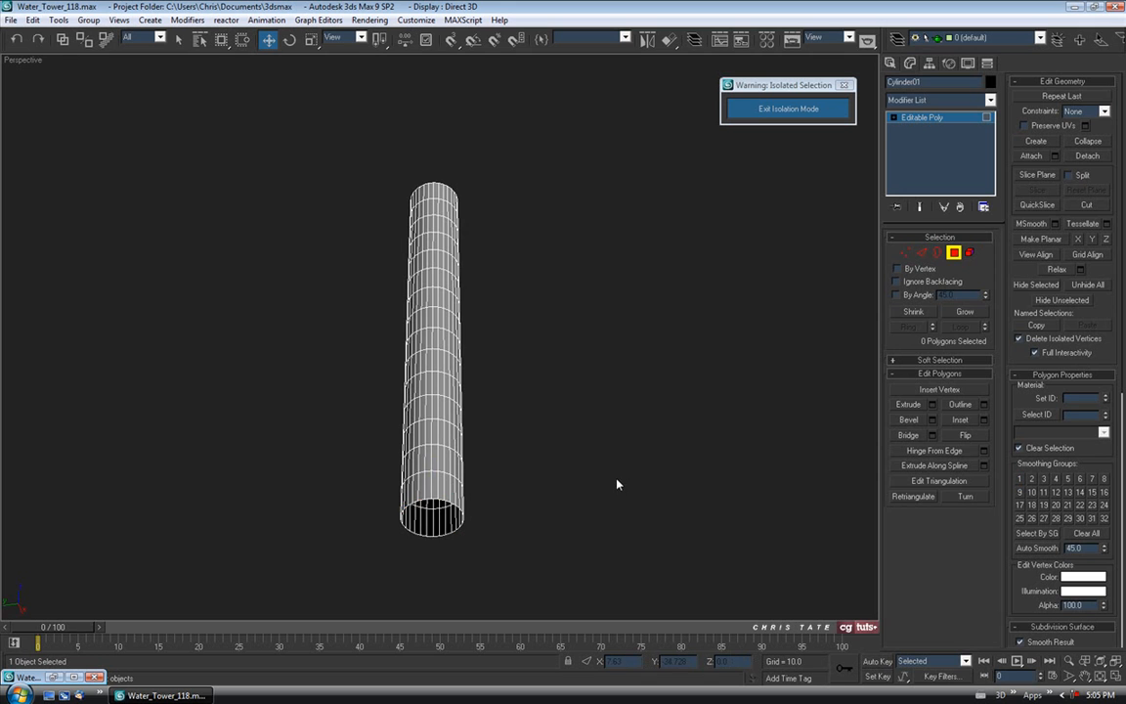
middle_click_drag(461, 300, 467, 269, "alt")
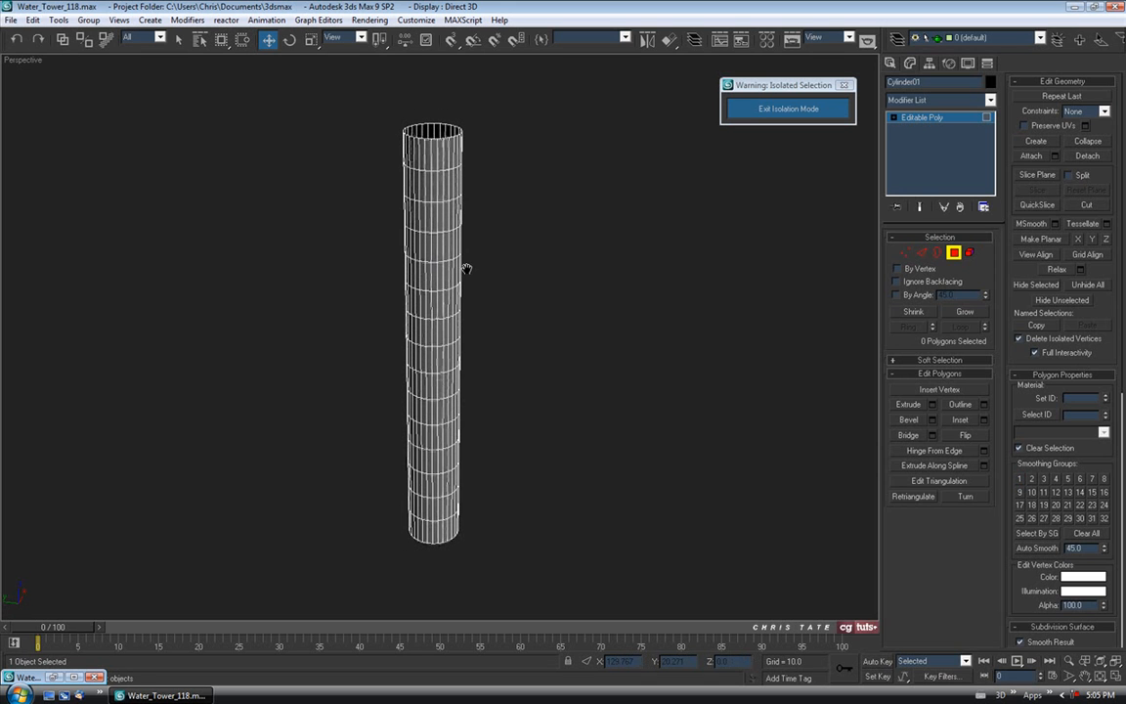
left_click(954, 254)
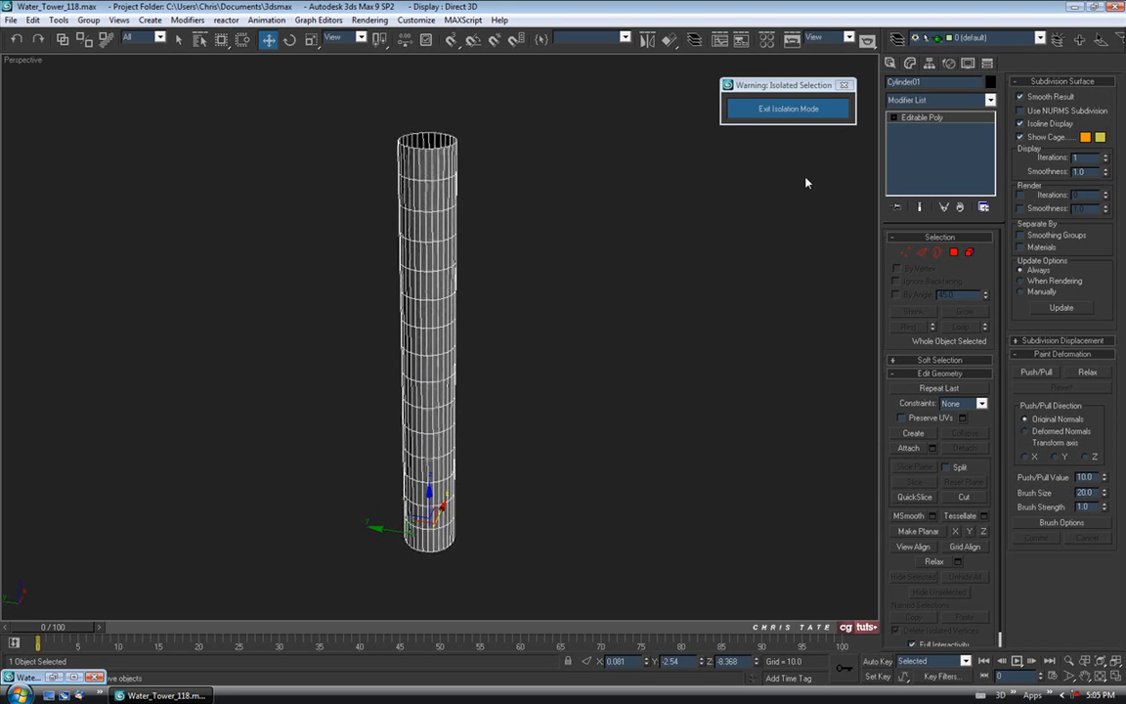
left_click(1038, 371)
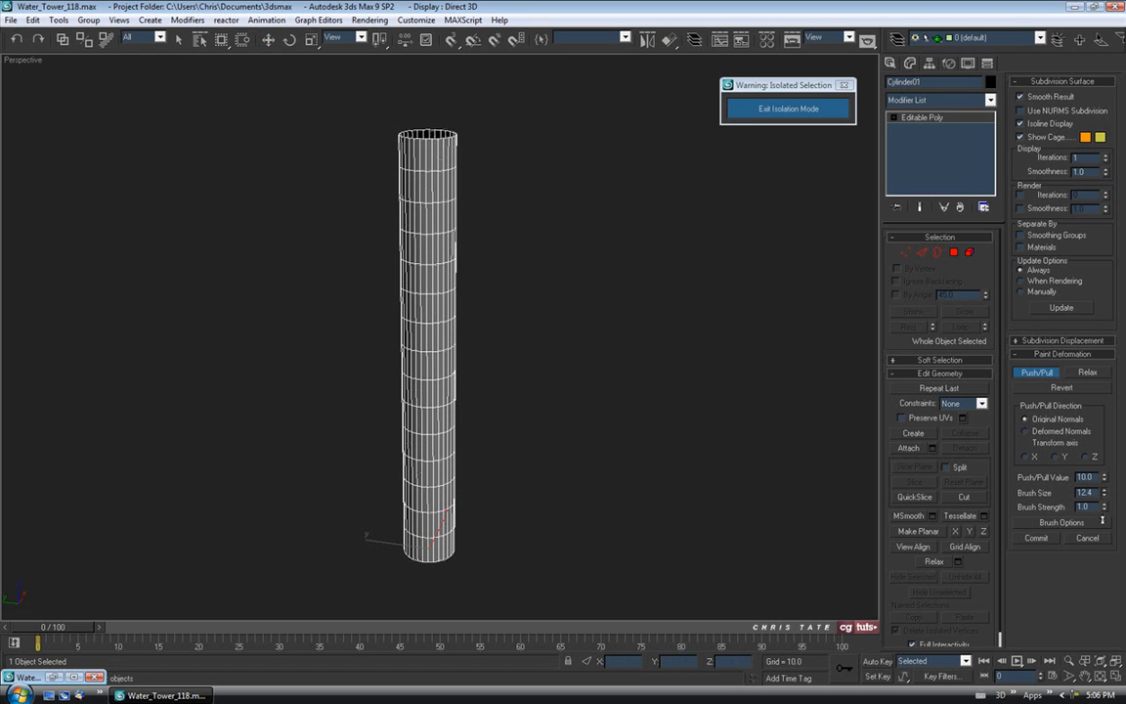
Set brush strength 0.02 and push/pull value 6.6, then paint gentle dents along the cylinder.
left_click_drag(1108, 556, 1107, 569)
left_click_drag(1105, 478, 1105, 494)
middle_click_drag(546, 230, 542, 224)
mouse_move(420, 145)
left_mouse_down()
mouse_move(435, 239)
mouse_move(421, 303)
mouse_move(393, 339)
mouse_move(421, 388)
left_mouse_up()
key("F4")
left_click_drag(409, 237, 406, 480)
mouse_move(427, 438)
left_mouse_down()
mouse_move(419, 372)
mouse_move(449, 278)
left_mouse_up()
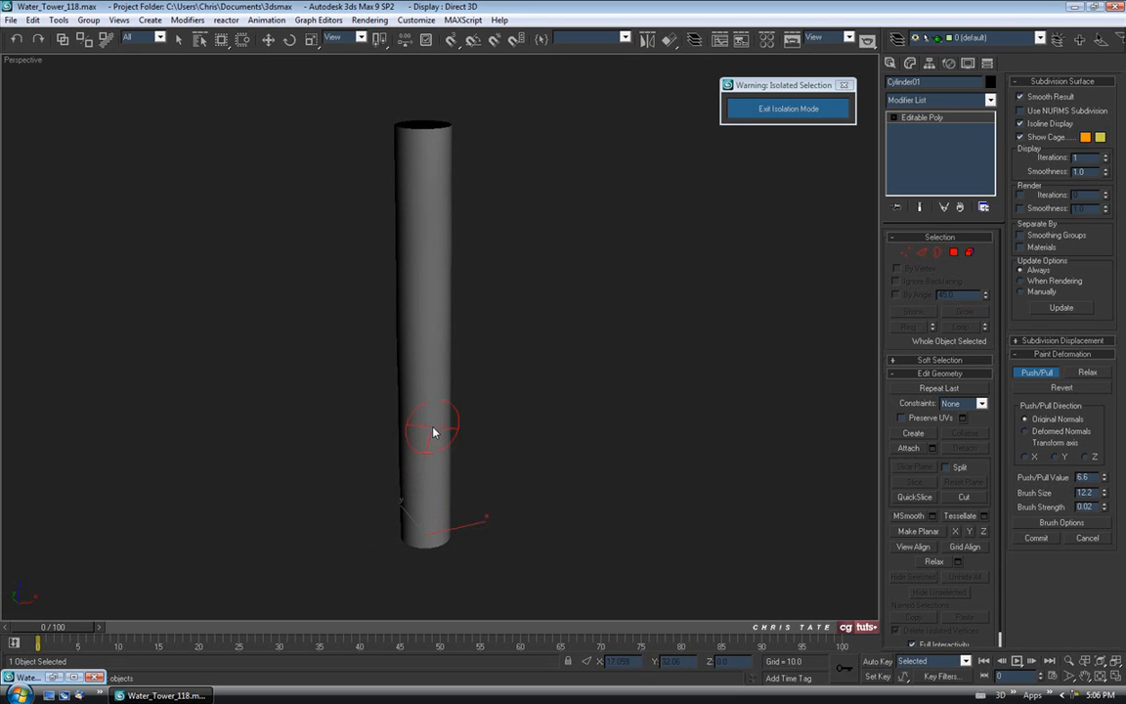
left_click_drag(437, 479, 445, 337)
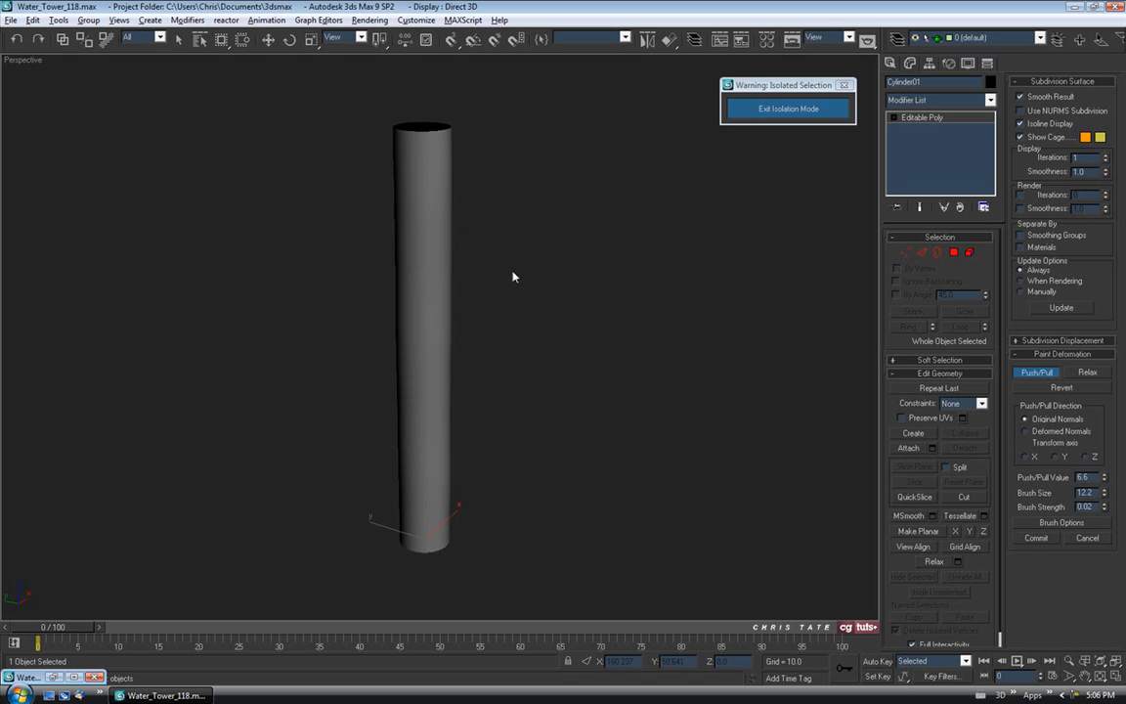
Raise the second material slot's specular level and bring its Glossiness down to 13.
key("m")
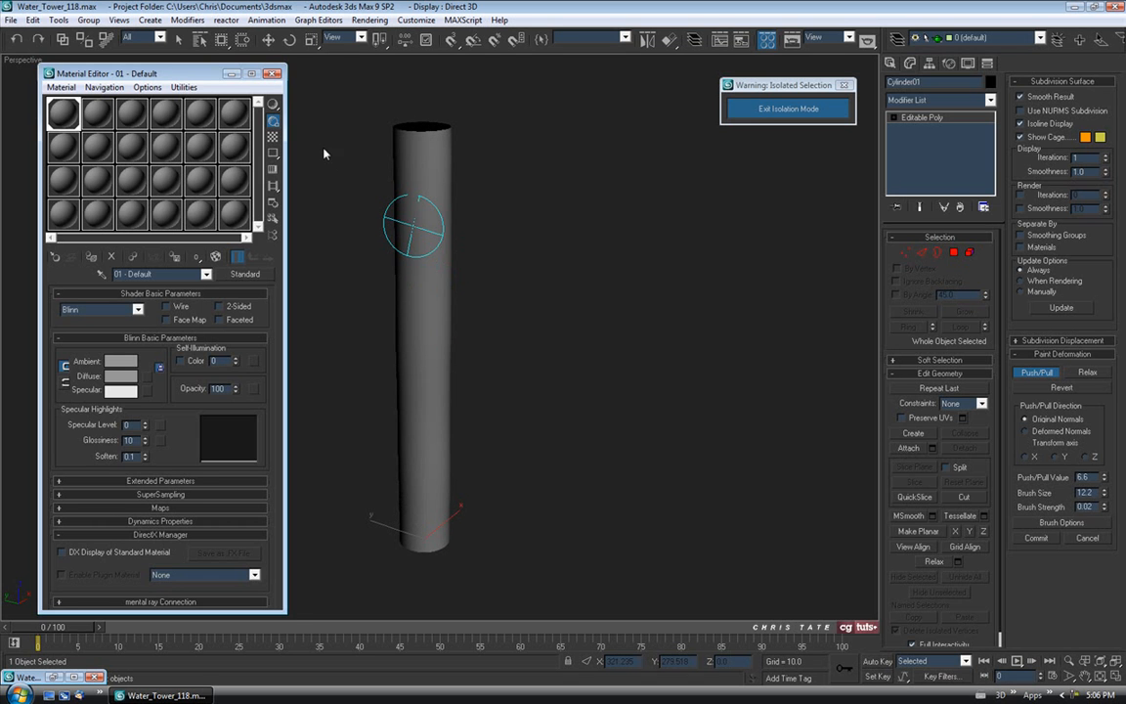
left_click_drag(189, 76, 161, 78)
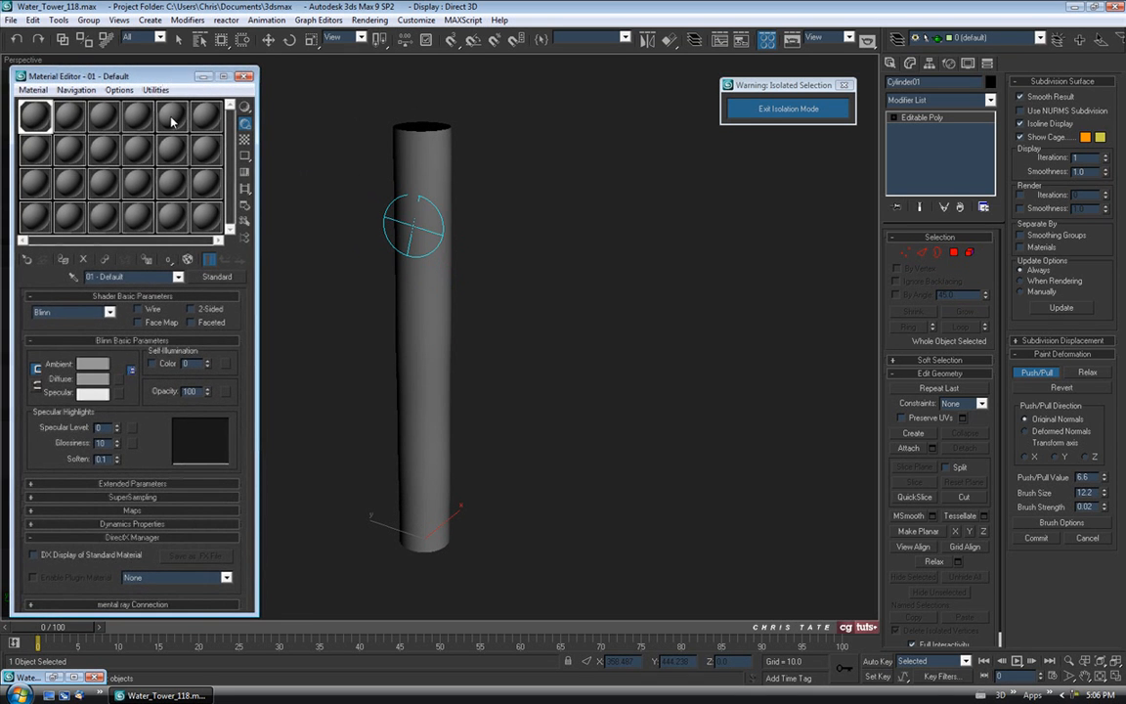
left_click(69, 116)
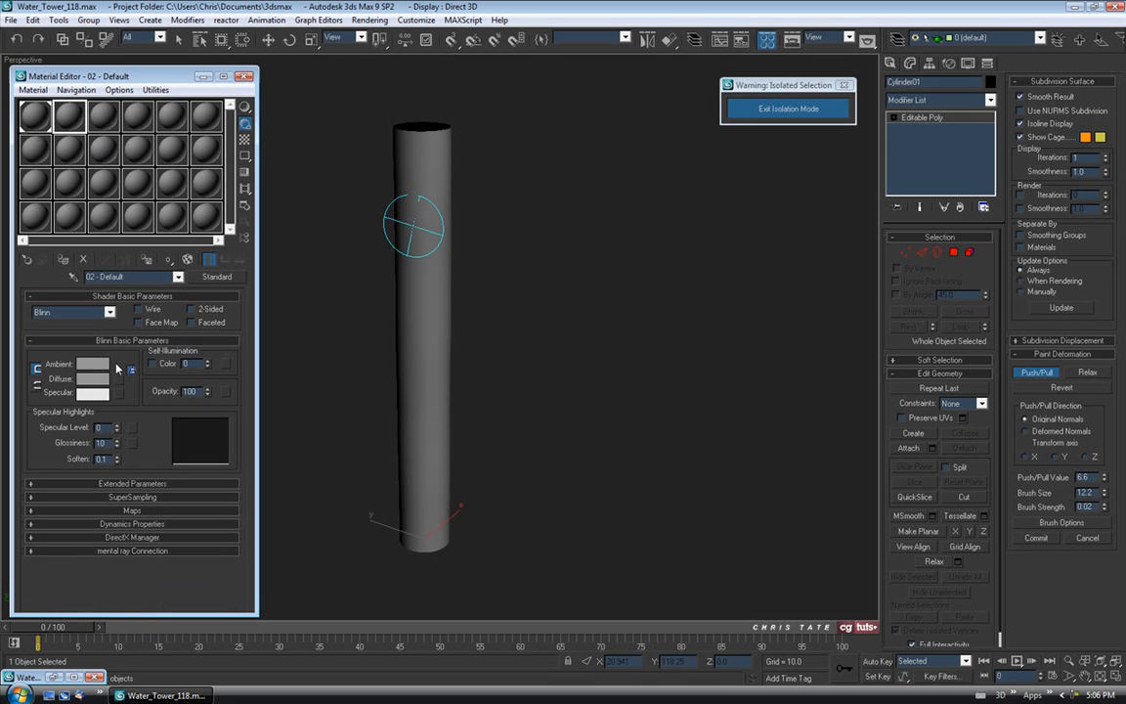
mouse_move(117, 428)
left_mouse_down()
mouse_move(105, 376)
mouse_move(117, 417)
mouse_move(117, 407)
left_mouse_up()
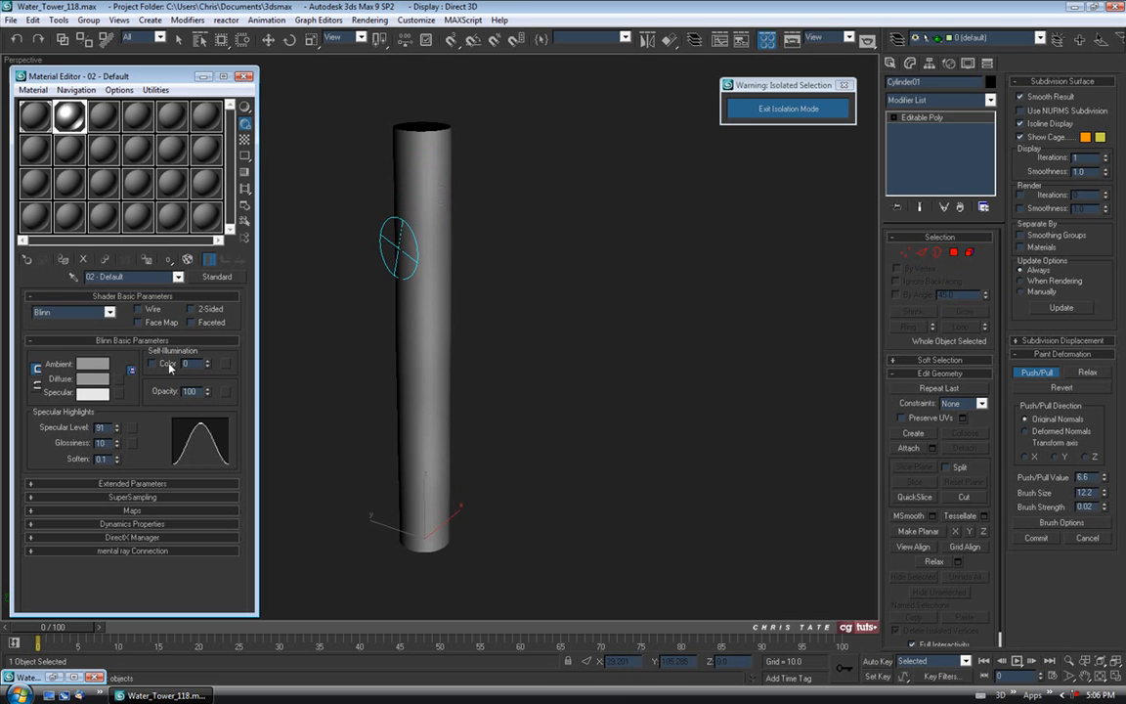
left_click_drag(118, 445, 121, 381)
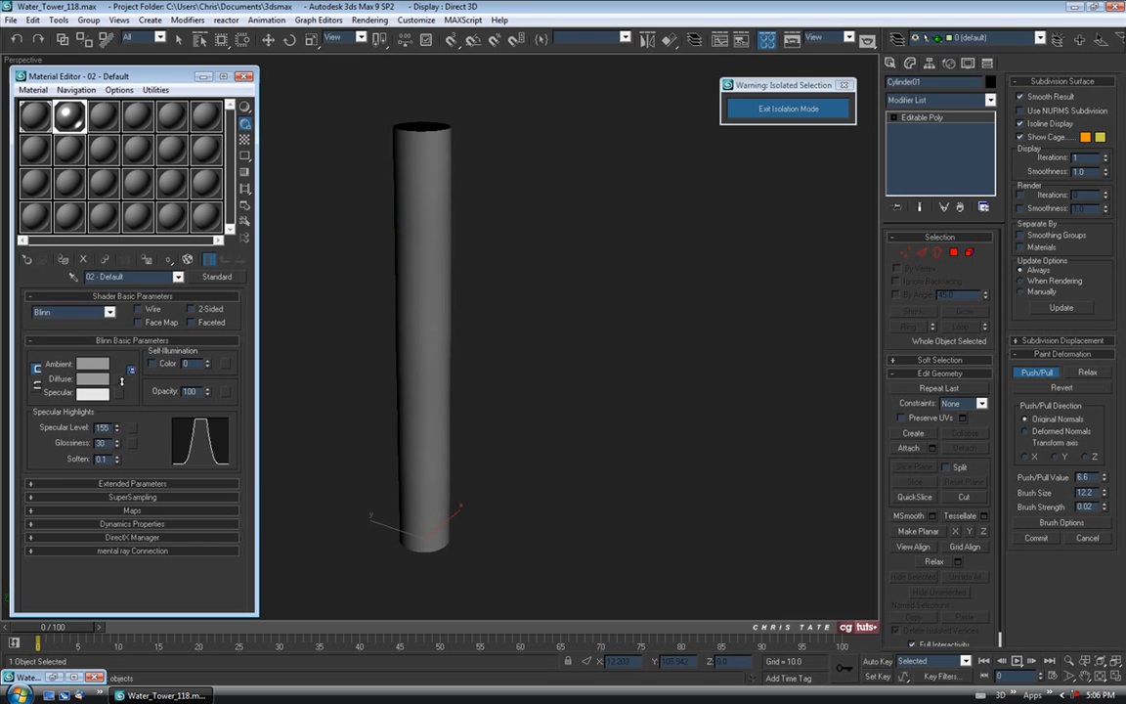
mouse_move(396, 338)
middle_mouse_down("alt")
mouse_move(373, 301)
mouse_move(405, 296)
middle_mouse_up("alt")
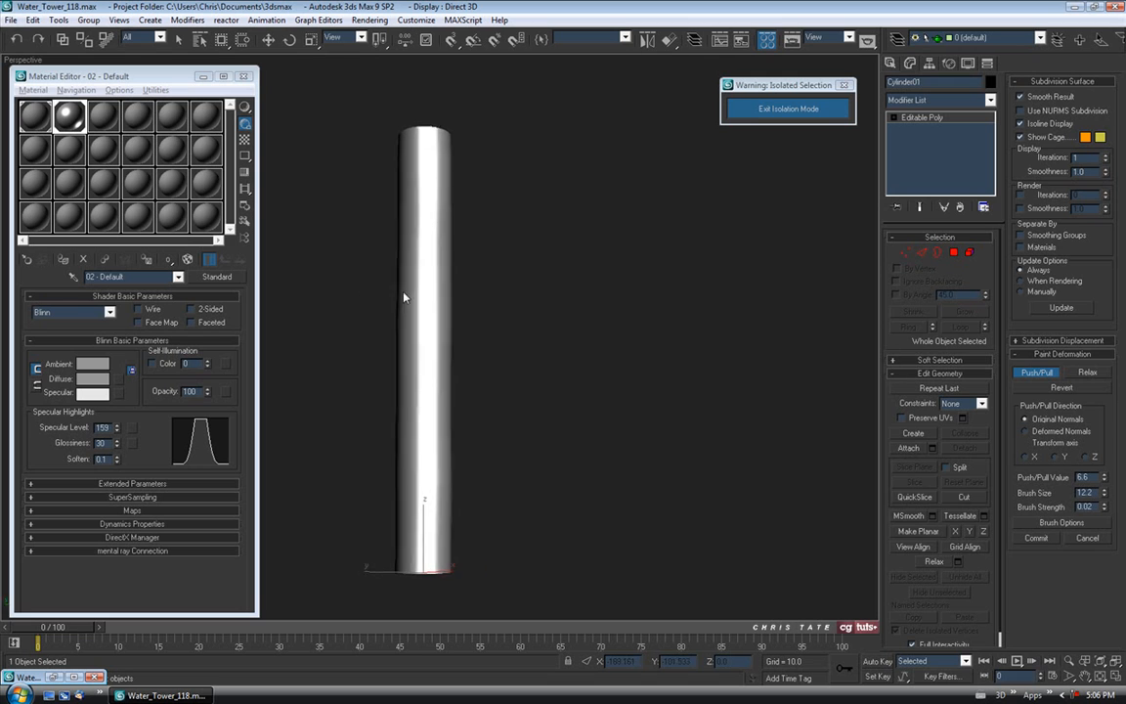
left_click_drag(119, 449, 114, 451)
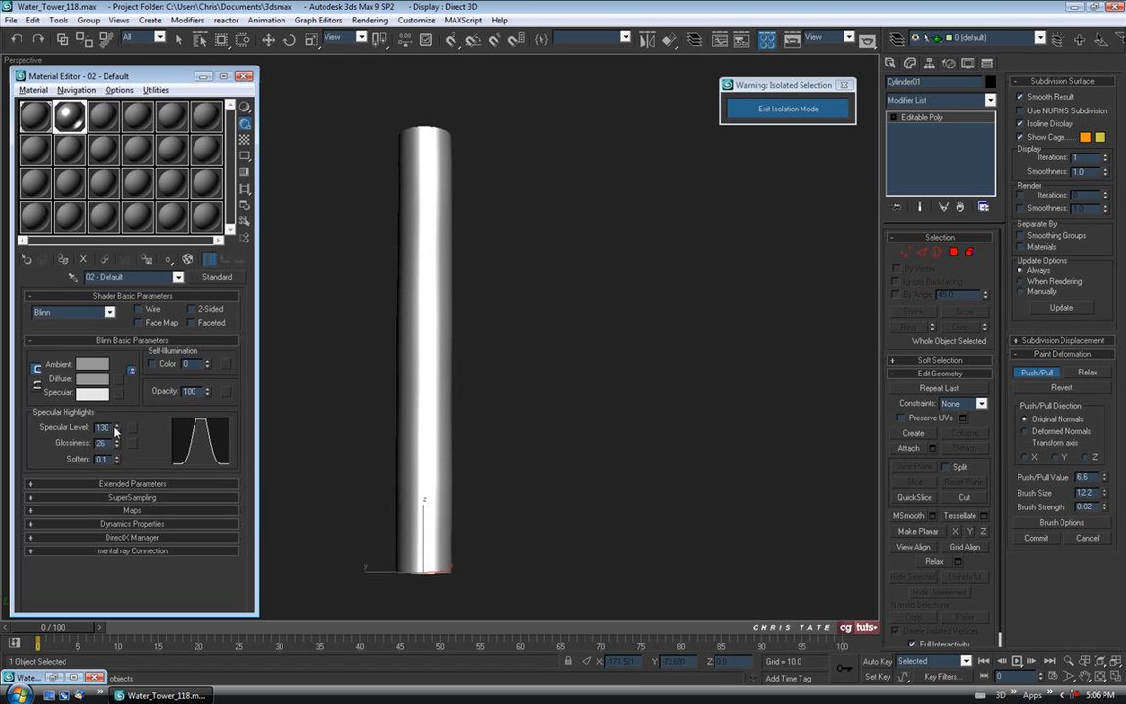
Paint test dent strokes along the cylinder shaft from several angles.
mouse_move(452, 415)
middle_mouse_down("alt")
mouse_move(377, 414)
mouse_move(451, 414)
mouse_move(493, 460)
mouse_move(506, 417)
mouse_move(452, 396)
middle_mouse_up("alt")
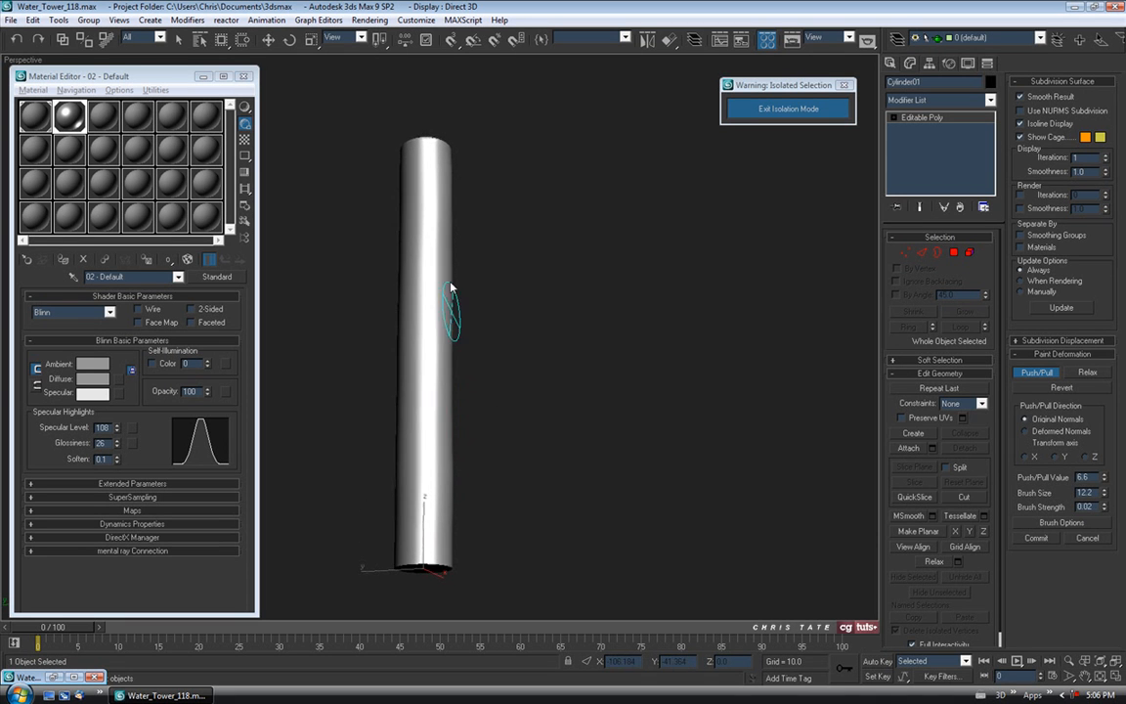
mouse_move(440, 289)
middle_mouse_down("alt")
mouse_move(360, 284)
mouse_move(495, 304)
mouse_move(612, 302)
mouse_move(488, 304)
middle_mouse_up("alt")
left_click_drag(434, 184, 447, 301)
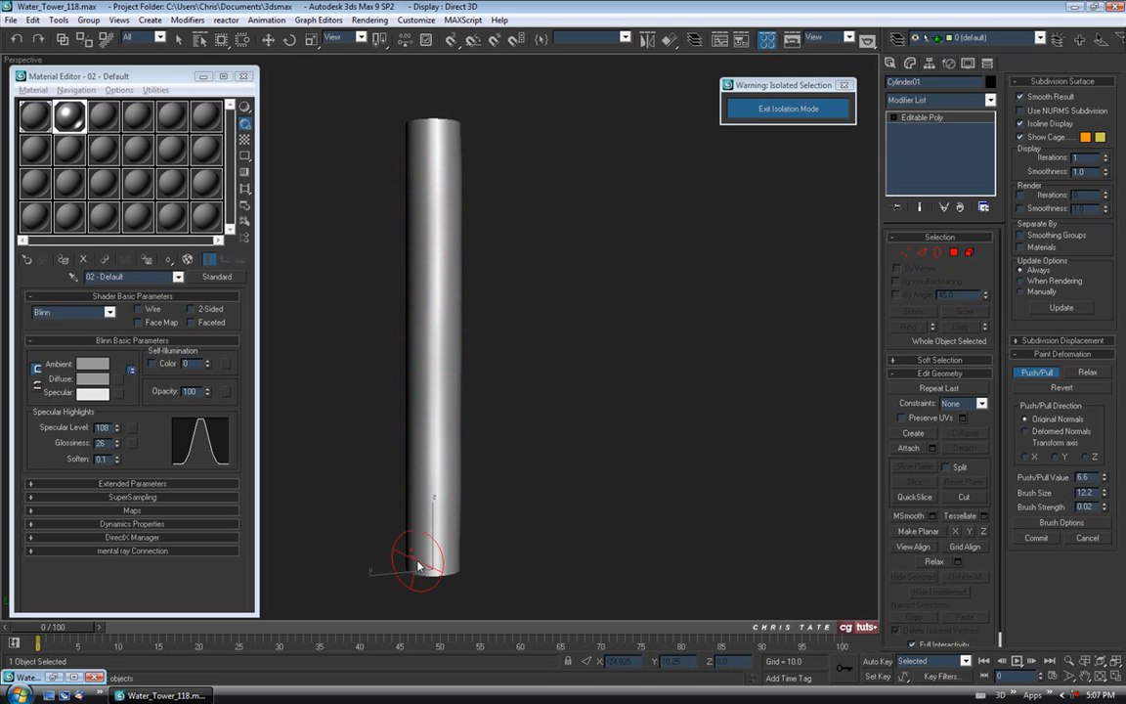
mouse_move(437, 368)
left_mouse_down()
mouse_move(455, 390)
mouse_move(460, 467)
left_mouse_up()
middle_click_drag(466, 403, 401, 397, "alt")
mouse_move(438, 547)
left_mouse_down()
mouse_move(444, 538)
mouse_move(432, 558)
mouse_move(448, 485)
mouse_move(452, 339)
left_mouse_up()
mouse_move(480, 360)
middle_mouse_down("alt")
mouse_move(404, 330)
mouse_move(494, 312)
mouse_move(411, 311)
middle_mouse_up("alt")
mouse_move(445, 204)
left_mouse_down()
mouse_move(410, 221)
mouse_move(443, 372)
mouse_move(453, 366)
left_mouse_up()
Lower the material's Specular Level to 77.
middle_click_drag(278, 421, 295, 442, "alt")
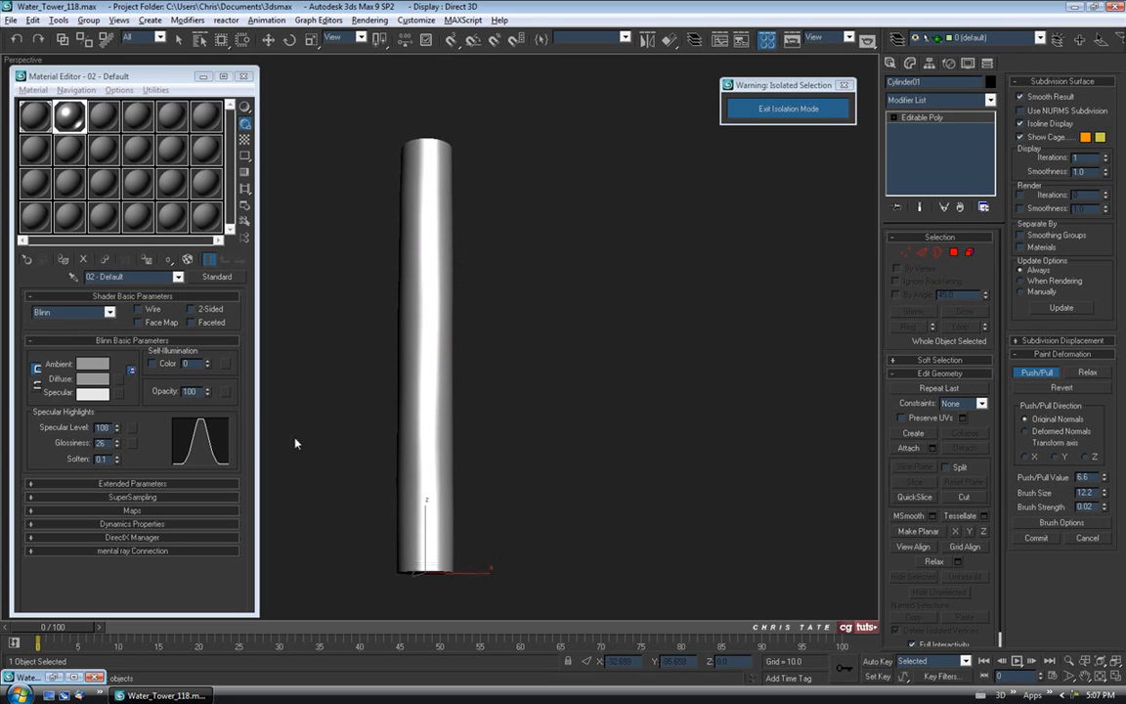
mouse_move(117, 427)
left_mouse_down()
mouse_move(117, 452)
mouse_move(118, 439)
left_mouse_up()
mouse_move(440, 432)
middle_mouse_down("alt")
mouse_move(347, 434)
mouse_move(476, 303)
mouse_move(447, 402)
mouse_move(359, 377)
mouse_move(506, 269)
mouse_move(453, 348)
mouse_move(492, 354)
mouse_move(494, 438)
mouse_move(742, 444)
mouse_move(703, 473)
mouse_move(689, 464)
mouse_move(710, 452)
mouse_move(675, 435)
middle_mouse_up("alt")
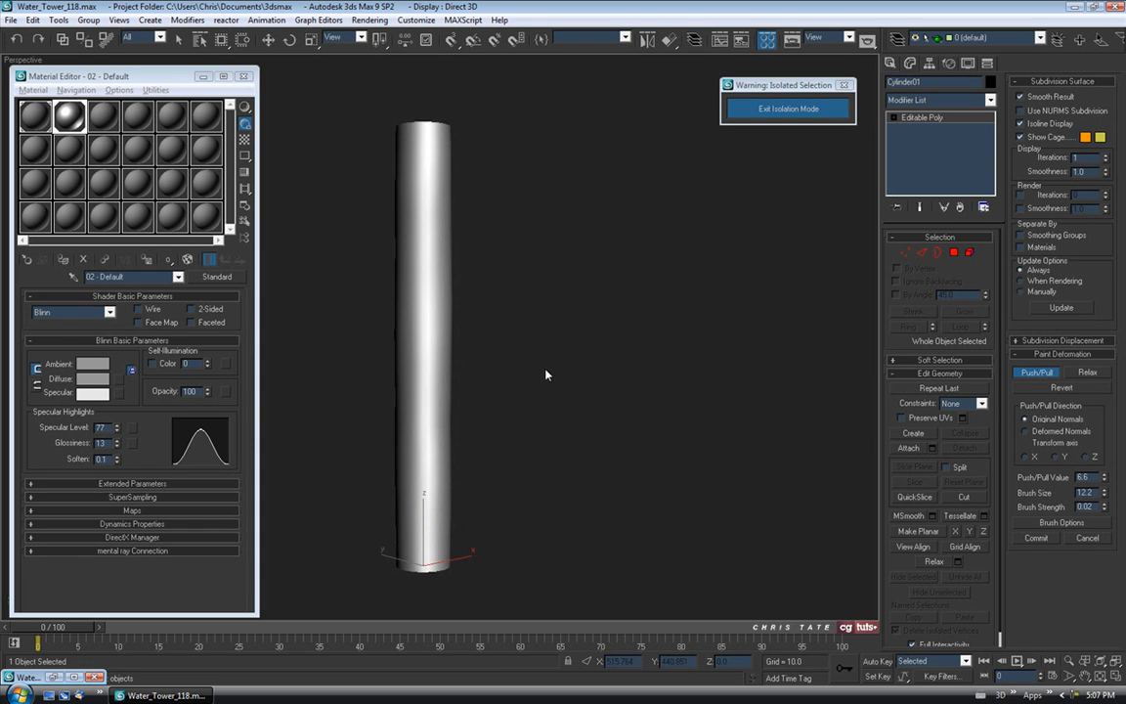
Paint small push/pull dents along the cylinder's sides using a 9.028 brush size.
mouse_move(452, 371)
left_mouse_down()
mouse_move(450, 289)
mouse_move(457, 419)
left_mouse_up()
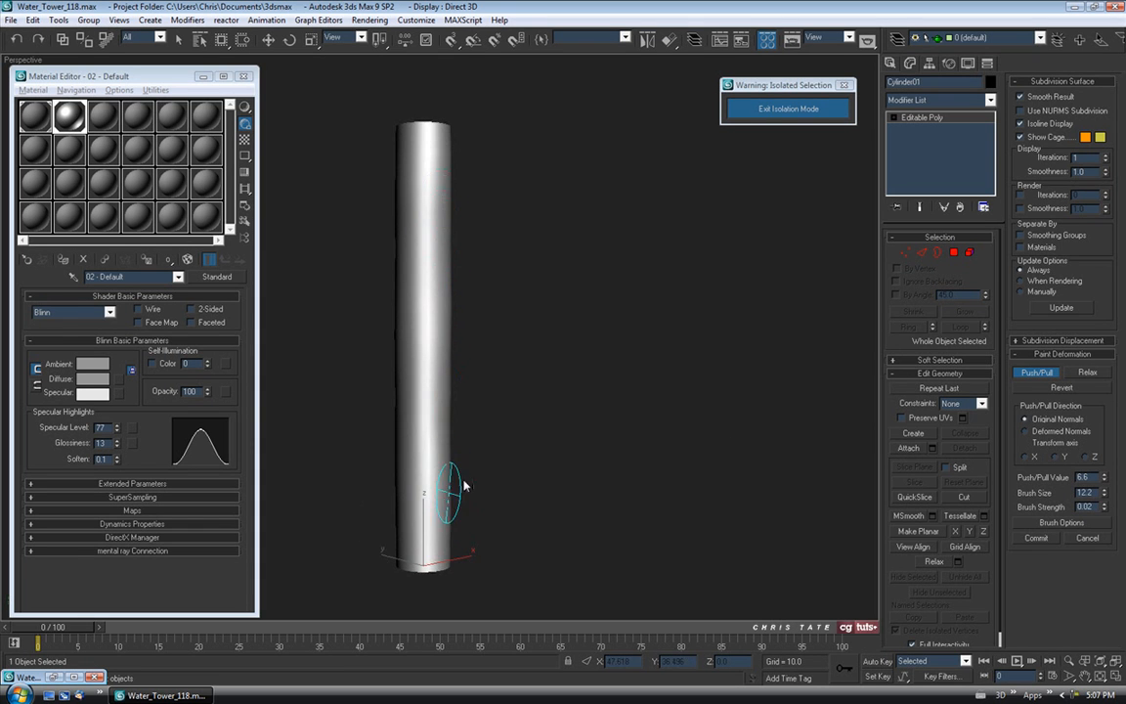
middle_click_drag(535, 374, 536, 342)
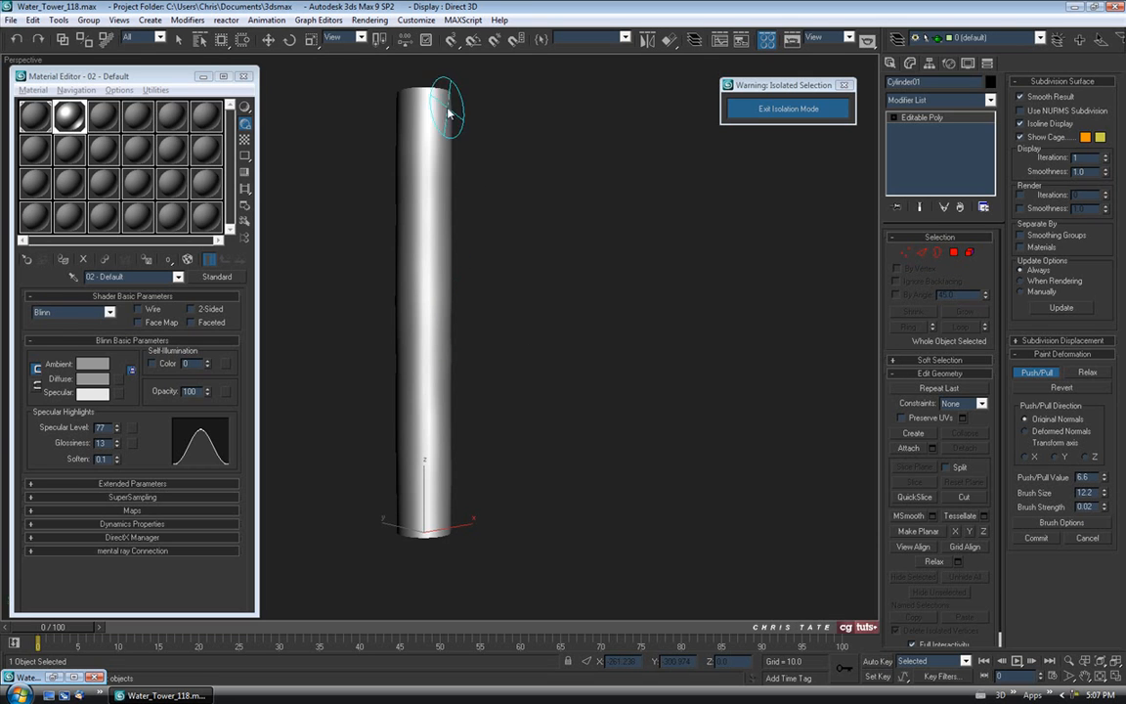
mouse_move(447, 251)
middle_mouse_down("alt")
mouse_move(484, 284)
mouse_move(798, 297)
middle_mouse_up("alt")
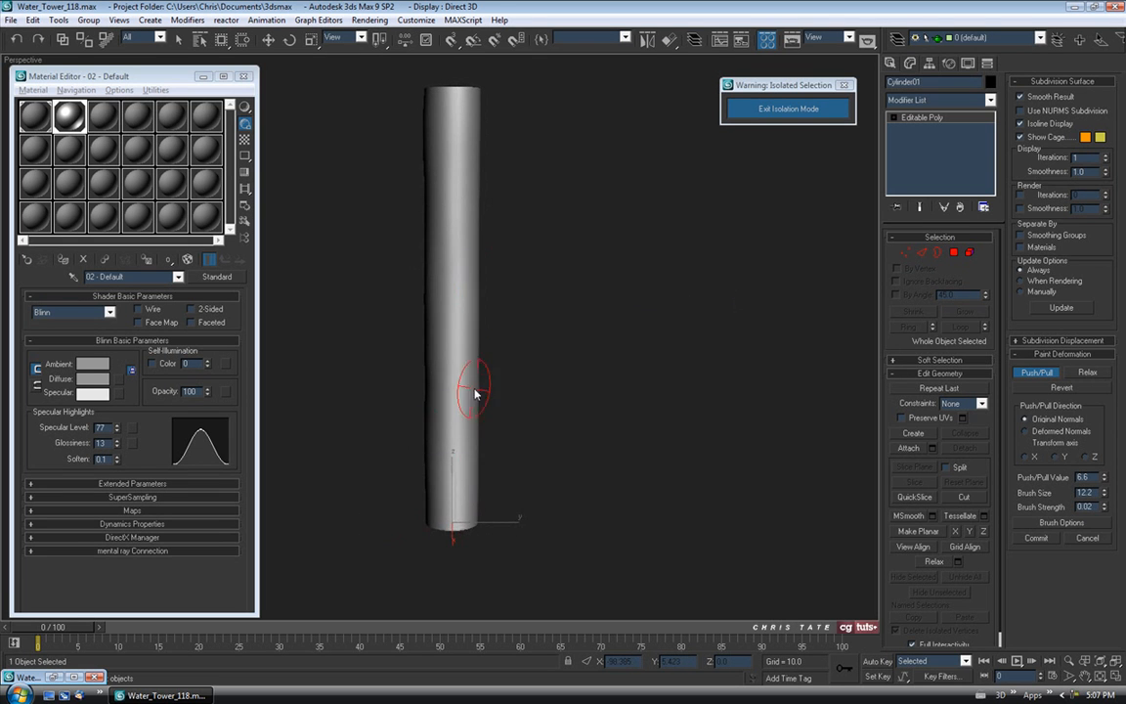
key("F4")
mouse_move(542, 295)
middle_mouse_down("alt")
mouse_move(509, 285)
mouse_move(447, 297)
mouse_move(470, 426)
middle_mouse_up("alt")
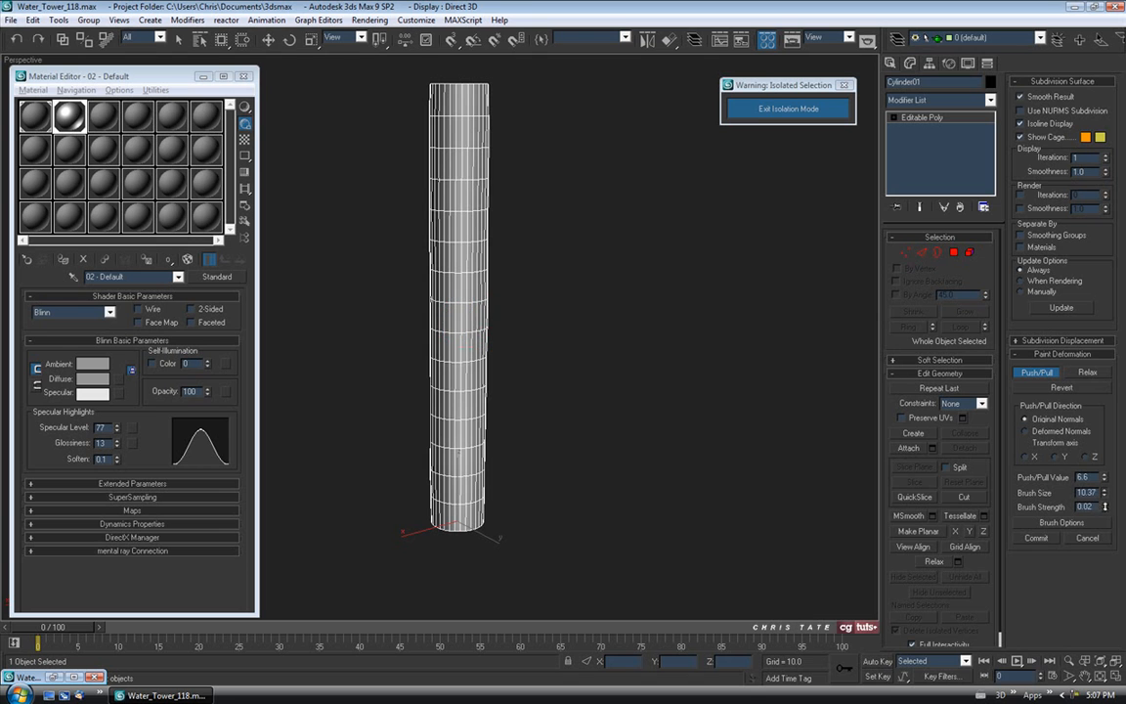
left_click_drag(476, 180, 474, 422)
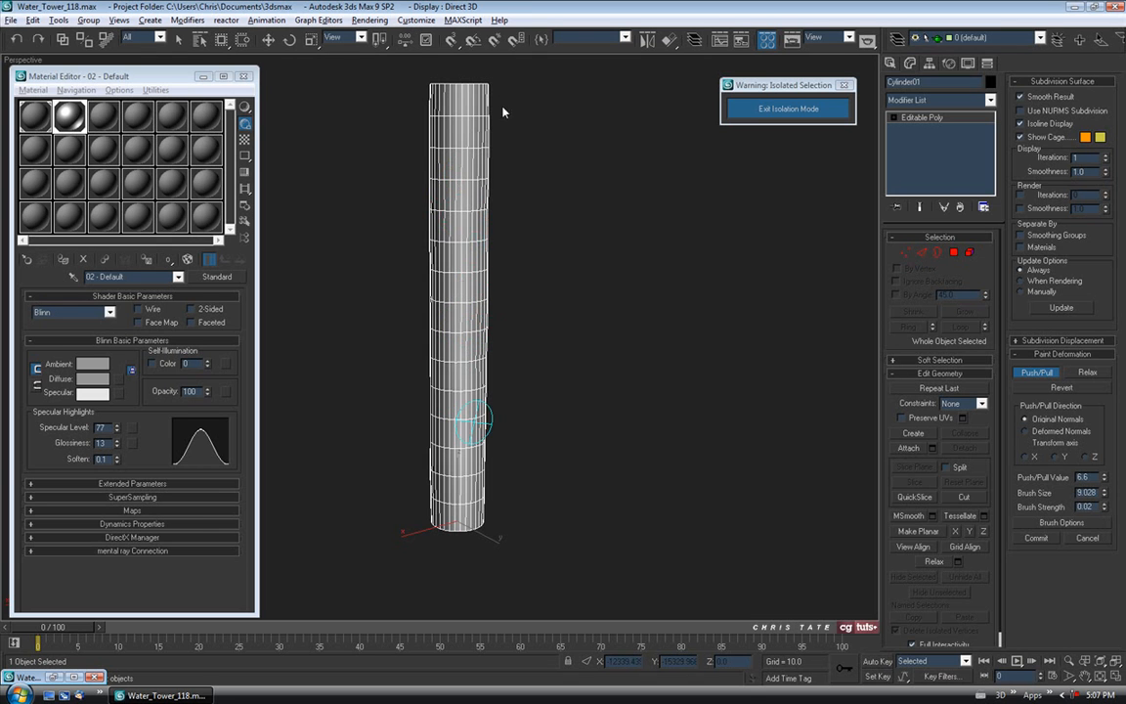
middle_click_drag(485, 326, 608, 312, "alt")
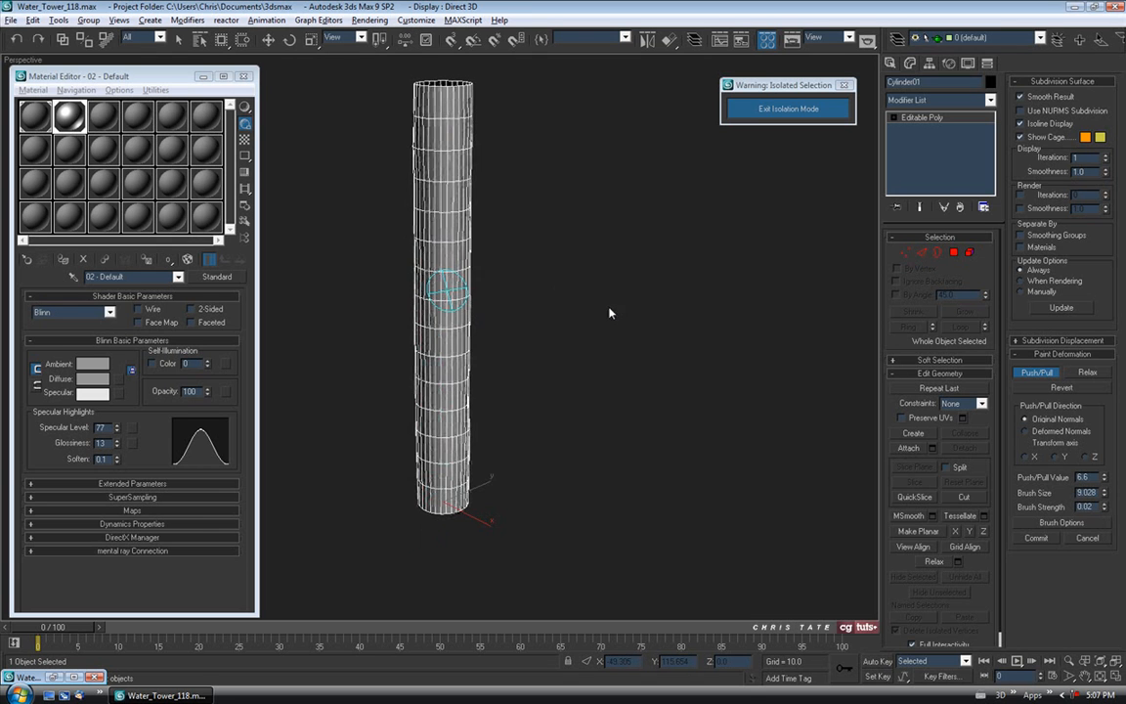
key("F3")
mouse_move(475, 224)
middle_mouse_down("alt")
mouse_move(577, 215)
mouse_move(510, 192)
mouse_move(333, 195)
mouse_move(621, 215)
middle_mouse_up("alt")
middle_click_drag(641, 217, 385, 243, "alt")
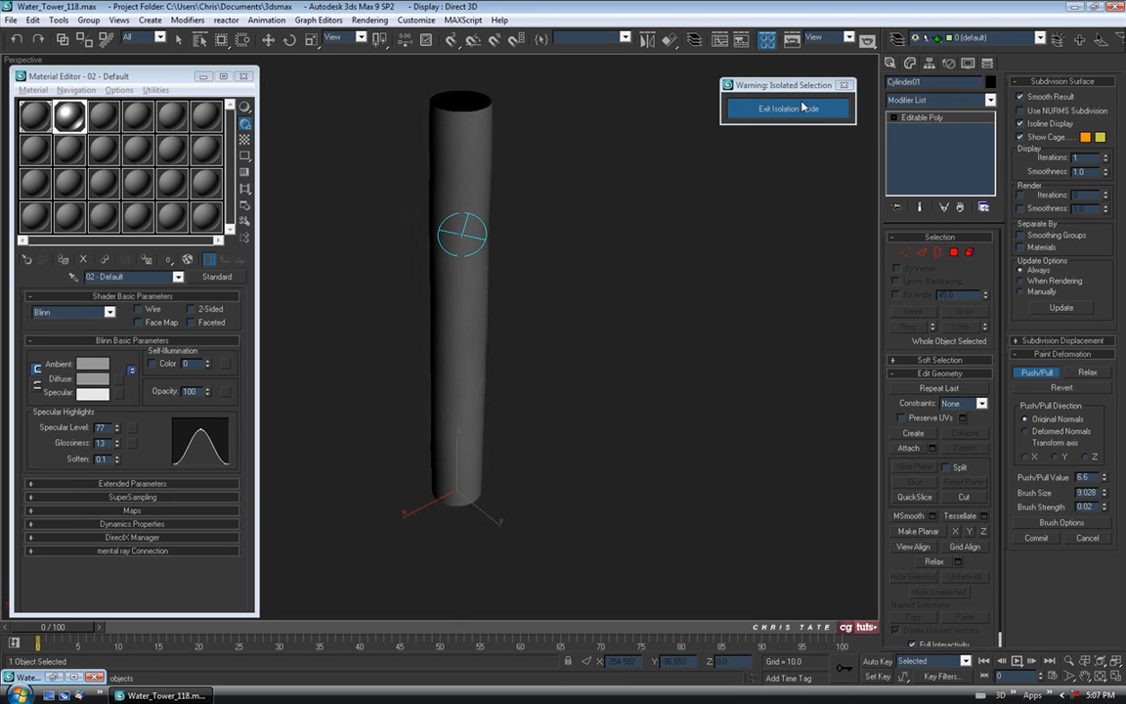
Exit isolation mode to show the whole water tower again.
left_click(798, 106)
mouse_move(593, 256)
middle_mouse_down("alt")
mouse_move(646, 230)
mouse_move(588, 251)
mouse_move(586, 234)
mouse_move(558, 225)
mouse_move(581, 221)
mouse_move(577, 205)
mouse_move(590, 209)
mouse_move(525, 232)
mouse_move(422, 231)
mouse_move(536, 246)
mouse_move(326, 190)
mouse_move(536, 241)
mouse_move(452, 221)
middle_mouse_up("alt")
scroll(647, 230, "up", 3)
scroll(536, 240, "up", 2)
Drag the grey material onto Cylinder01 and close the Material Editor.
left_click_drag(69, 122, 471, 147)
left_click(244, 76)
scroll(402, 191, "down", 6)
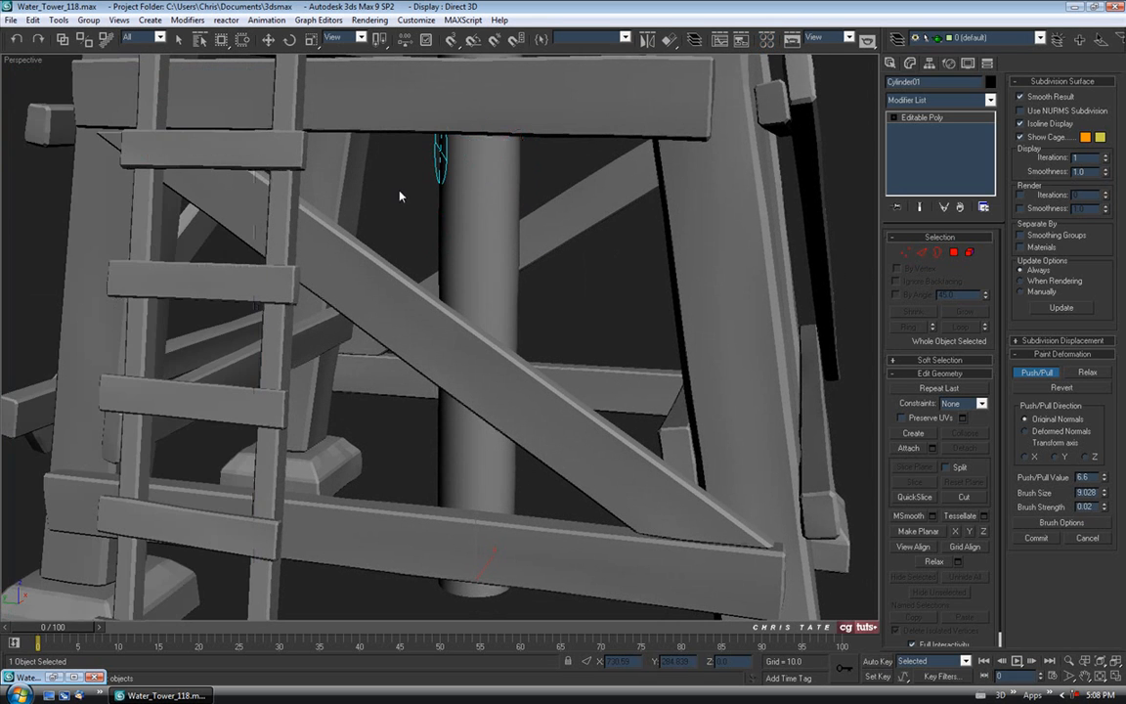
middle_click_drag(405, 194, 448, 322, "alt")
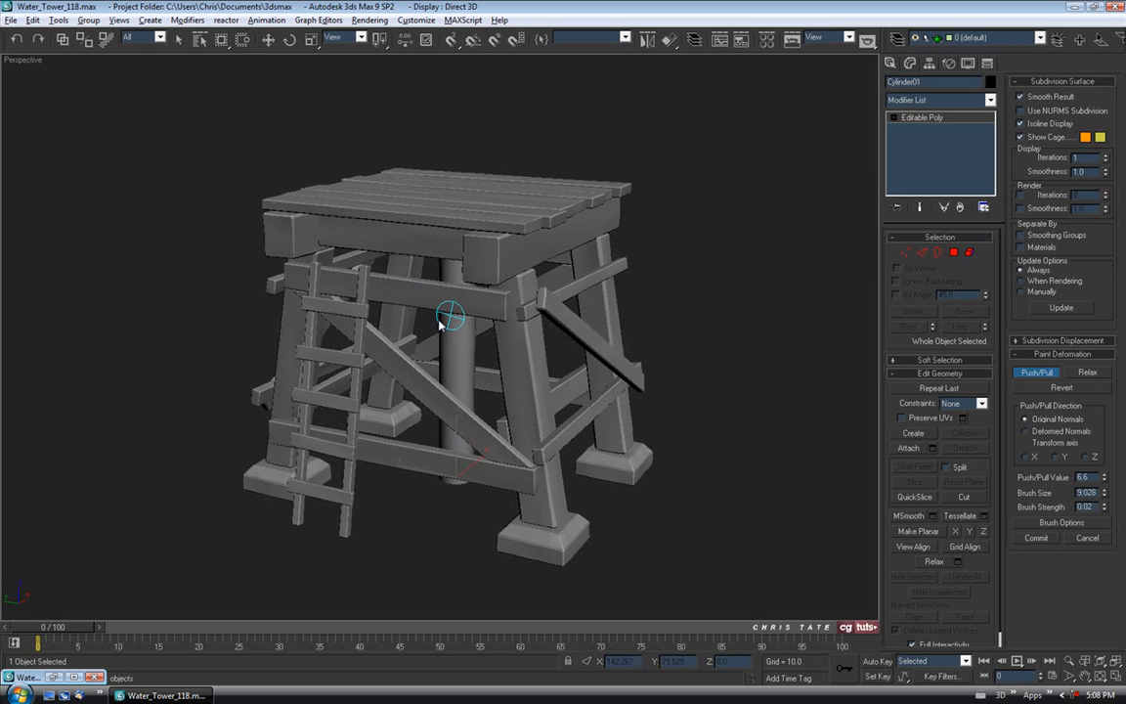
Show edged faces, turn off Push/Pull and deselect the cylinder.
key("F4")
left_click(1023, 376)
left_click(739, 344)
middle_click_drag(633, 333, 626, 316)
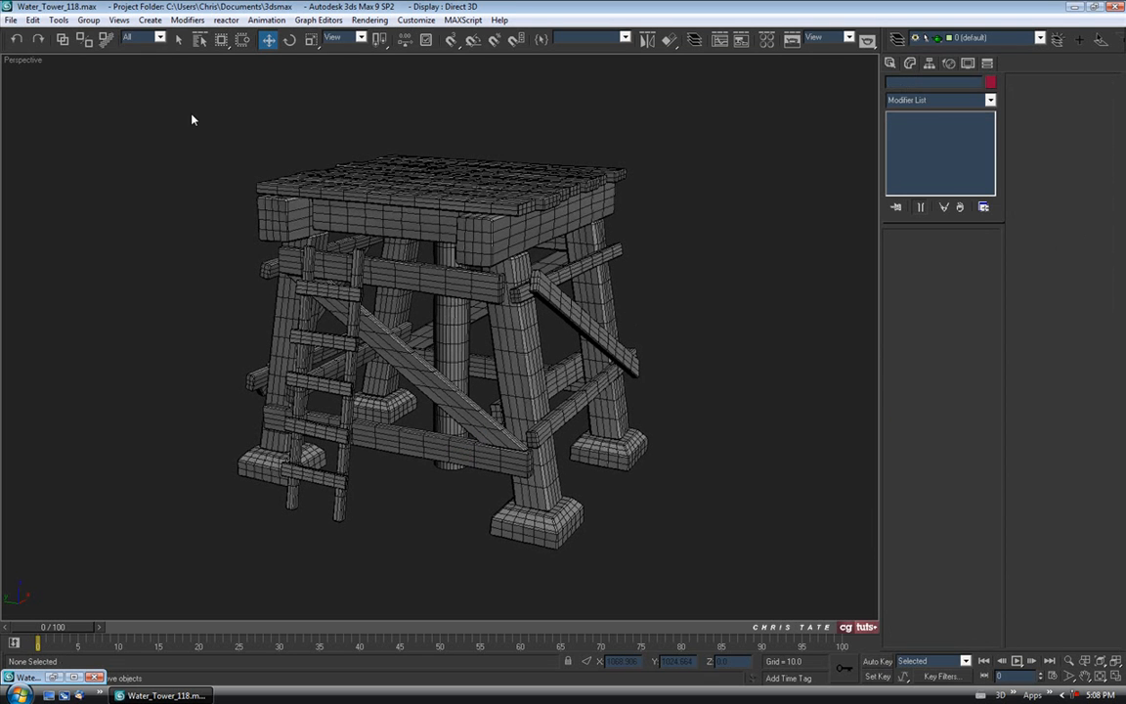
Save the scene as the next version, Water_Tower_119.max.
left_click(11, 19)
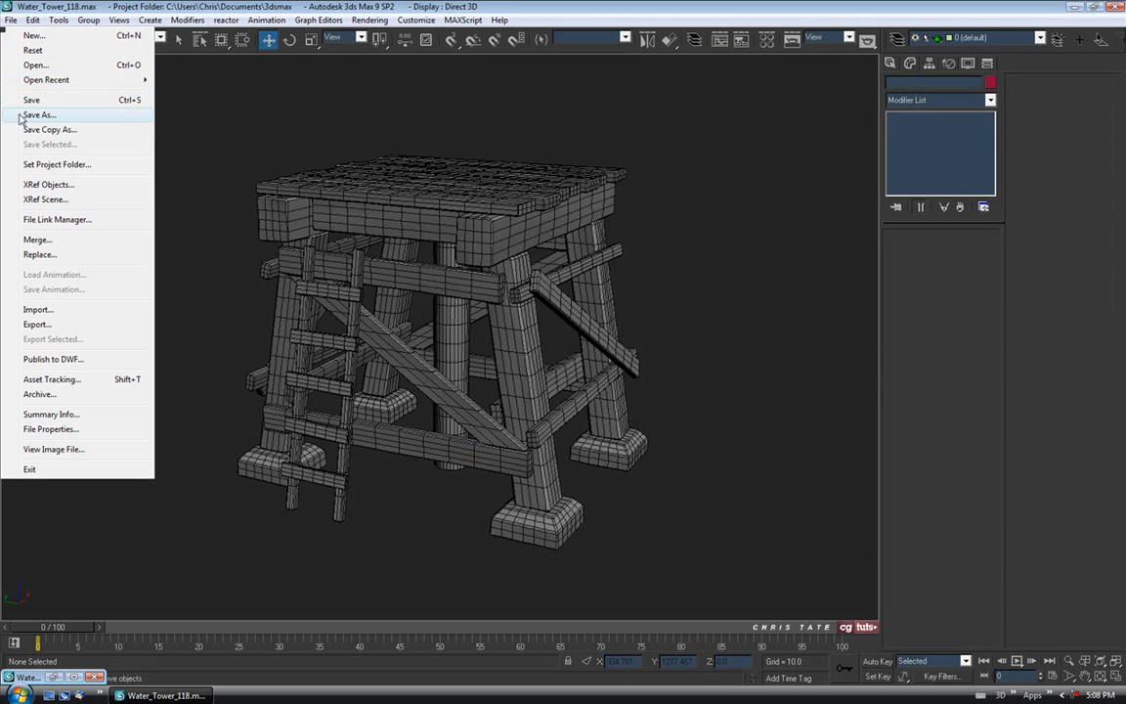
left_click(39, 113)
left_click(309, 457)
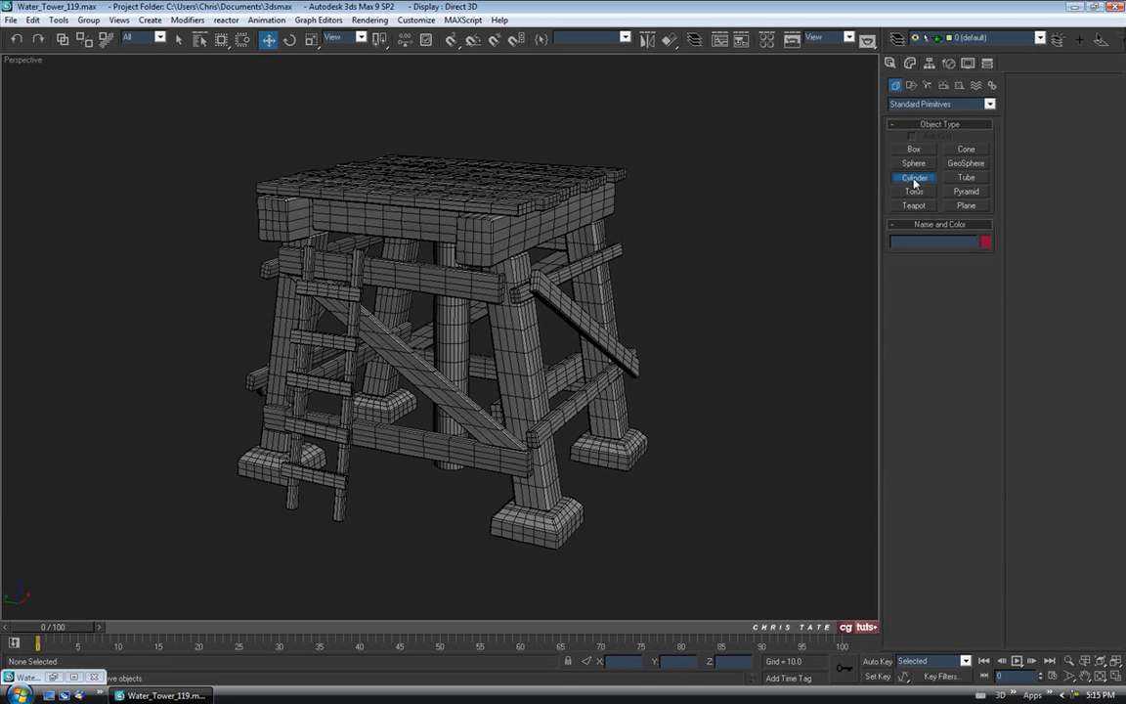
Draw a 30-sided cylinder (radius 39.675, height 37.537) centred on the platform in the Top view.
left_click(914, 178)
key("alt+w")
middle_click(299, 234)
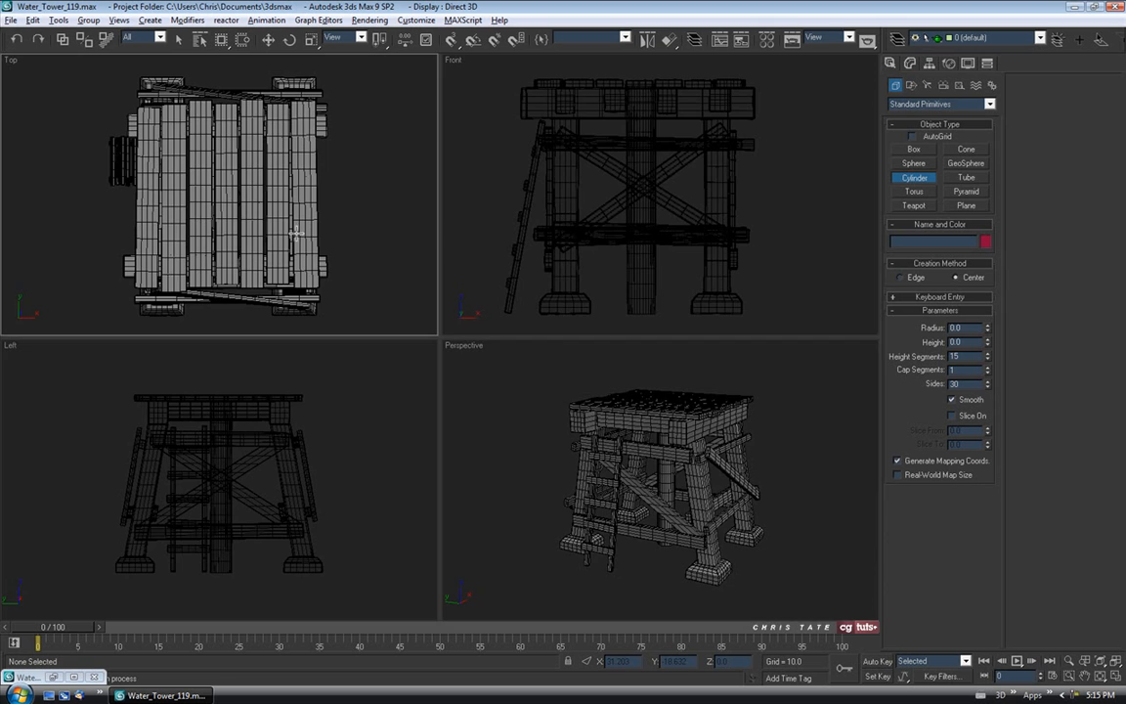
key("alt+w")
middle_click_drag(459, 286, 438, 283)
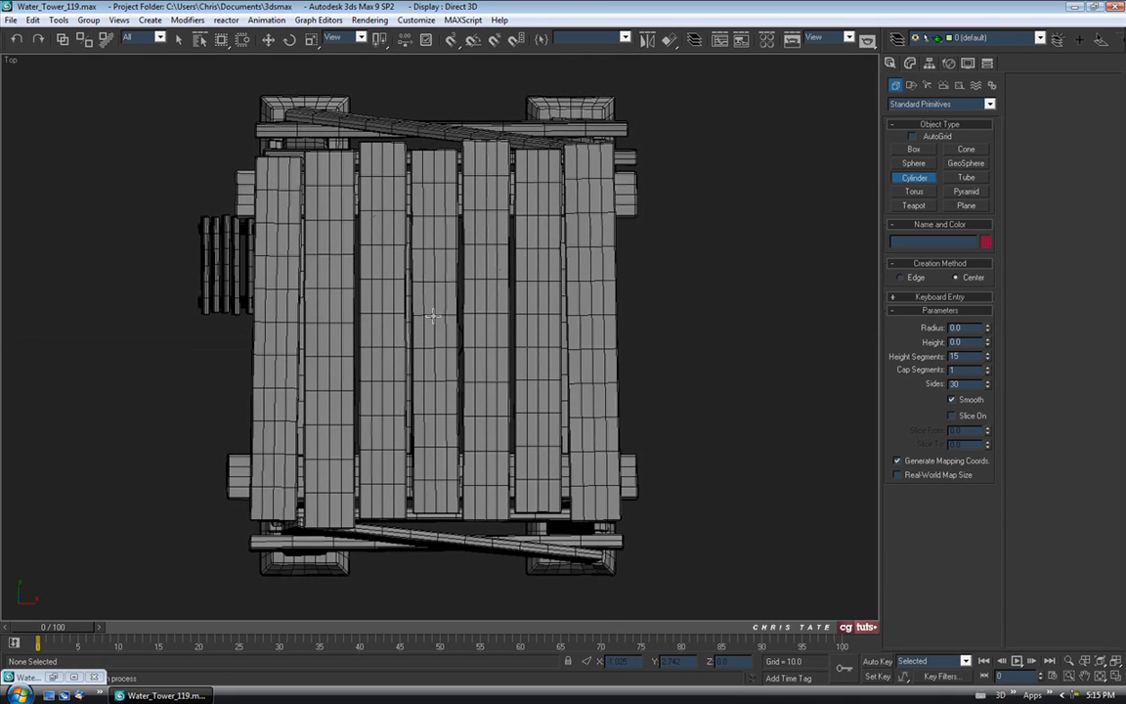
left_click_drag(436, 314, 429, 479)
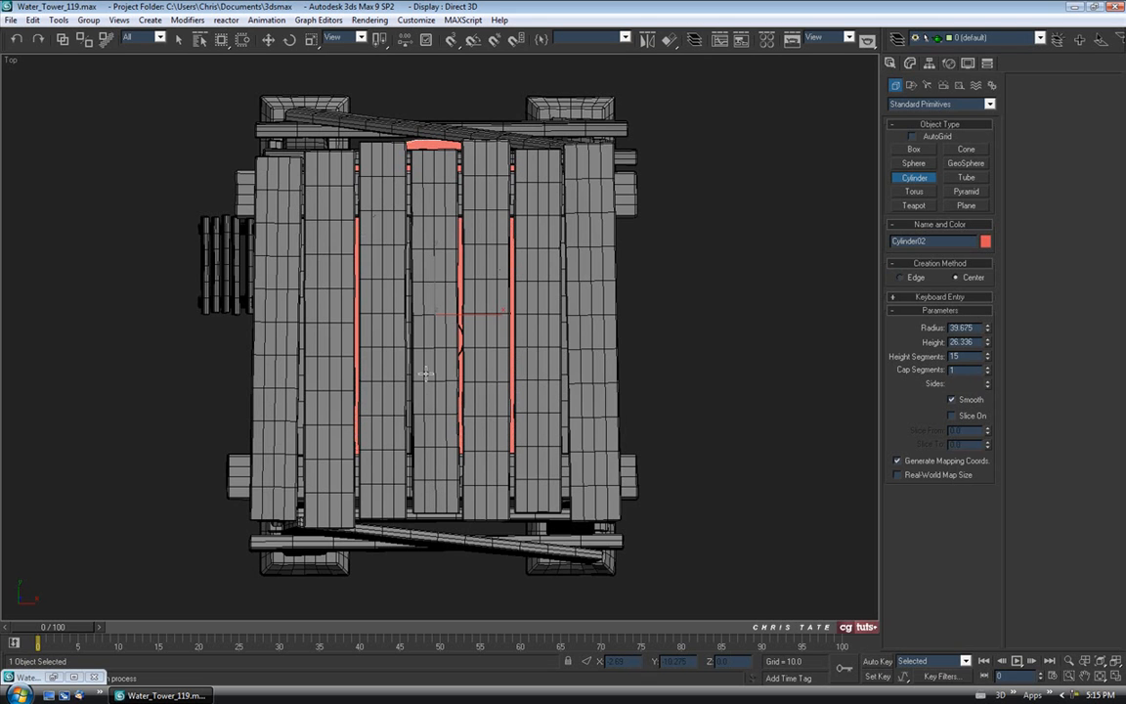
Move the new cylinder up in the Front view so it sits on the tower deck.
key("alt+w")
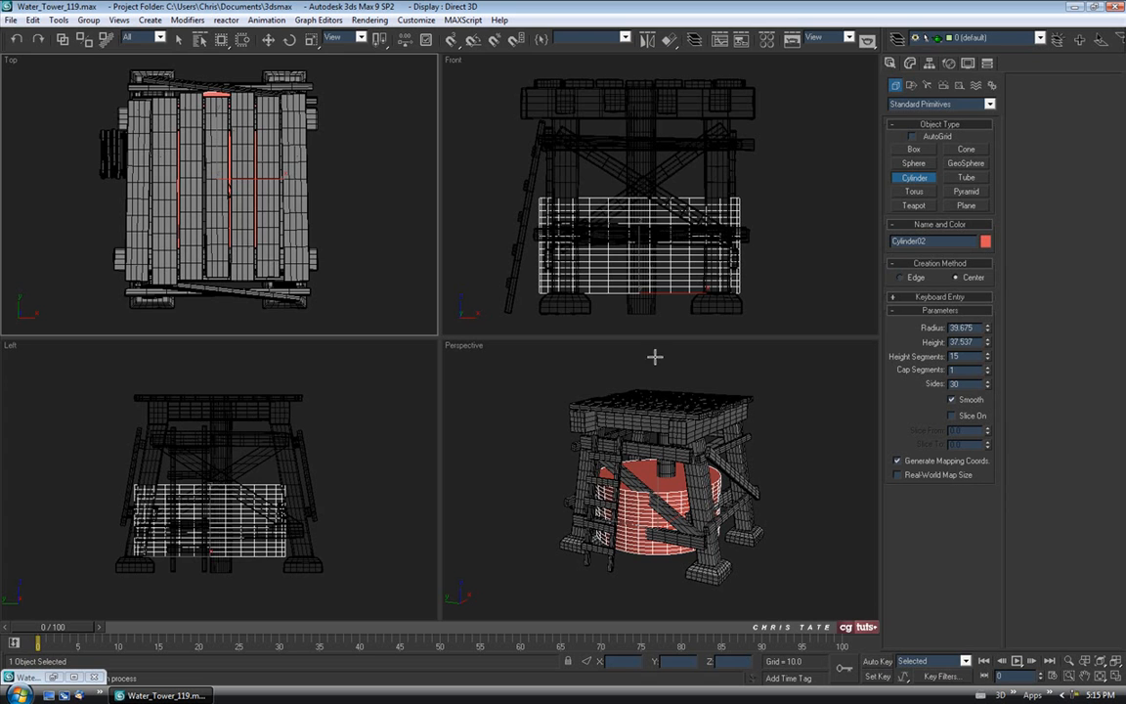
key("alt+w")
key("w")
left_click_drag(437, 486, 476, 210)
scroll(476, 210, "up", 3)
left_click_drag(413, 379, 426, 367)
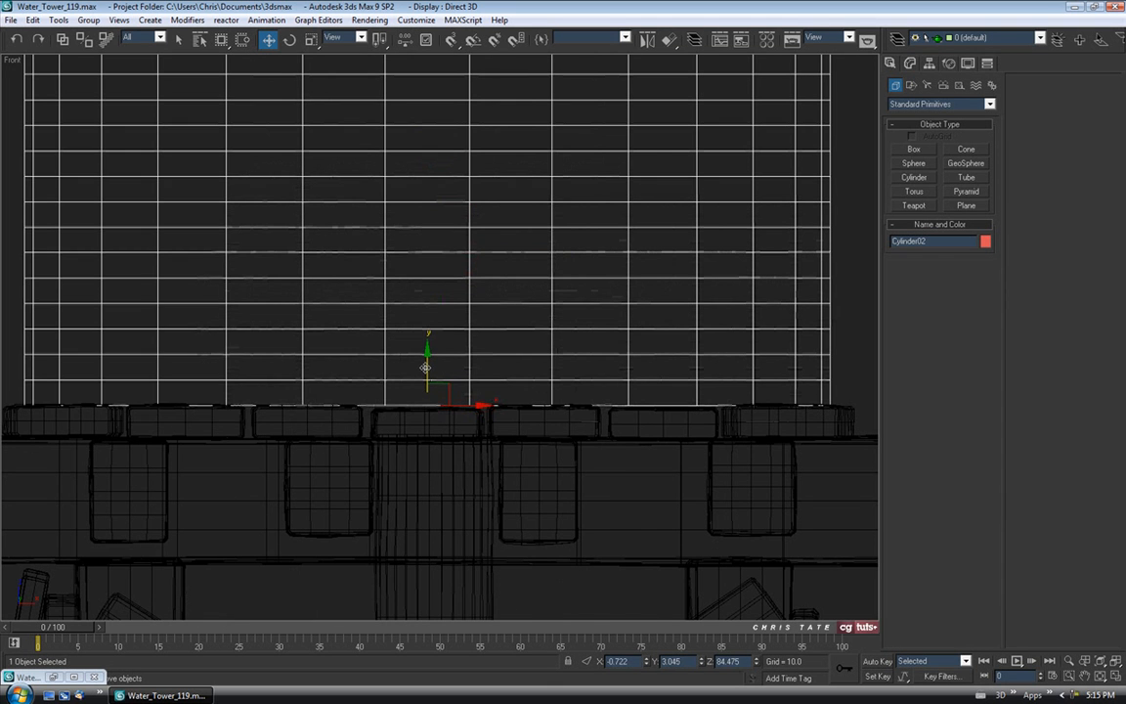
key("alt+w")
key("alt+w")
scroll(507, 387, "down", 3)
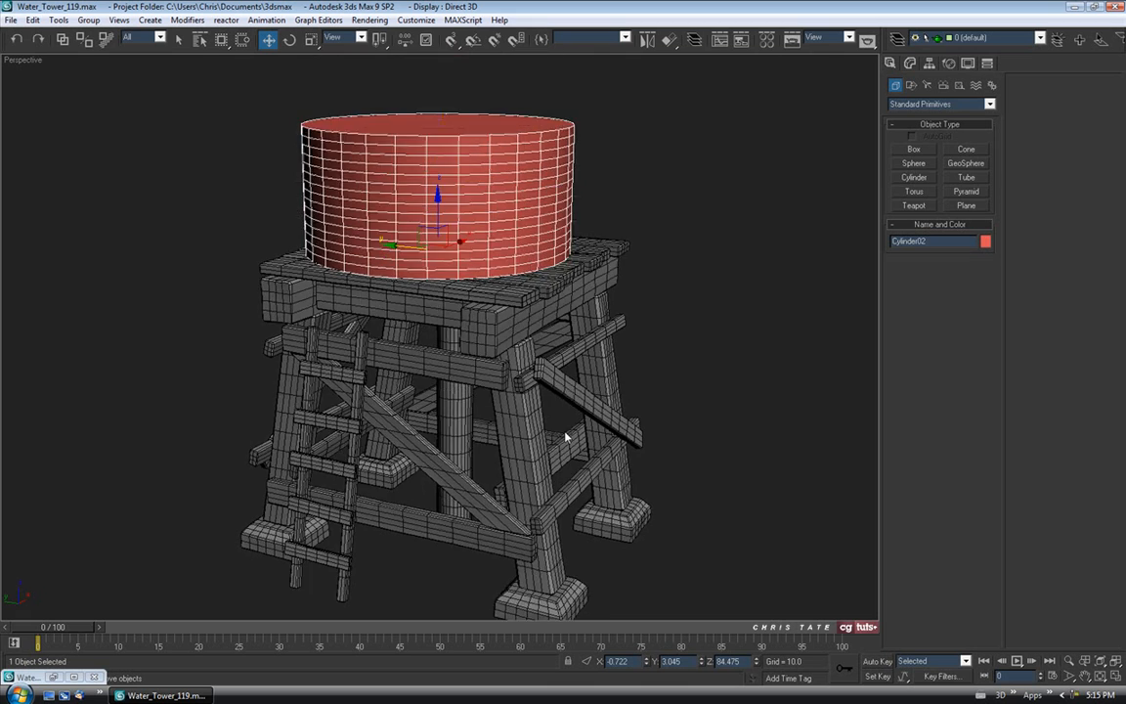
middle_click_drag(506, 435, 549, 366, "alt")
scroll(513, 343, "up", 2)
Set the tank cylinder's radius to 35.
left_click(909, 64)
middle_click_drag(635, 302, 407, 437, "alt")
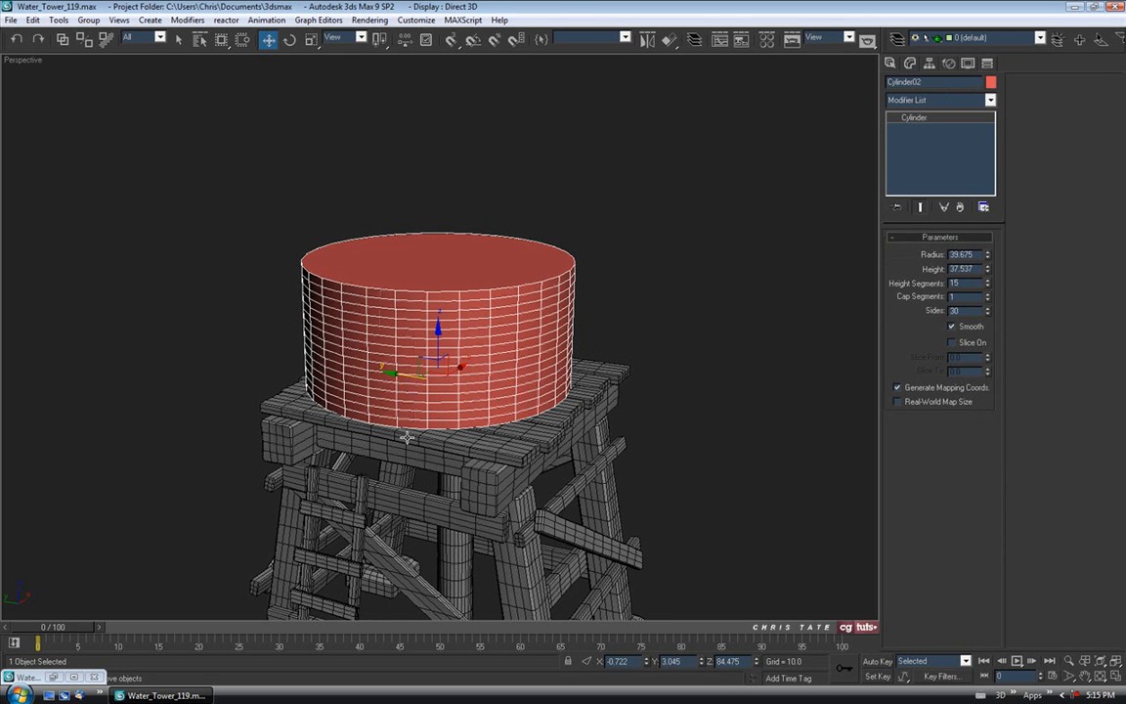
left_click(53, 678)
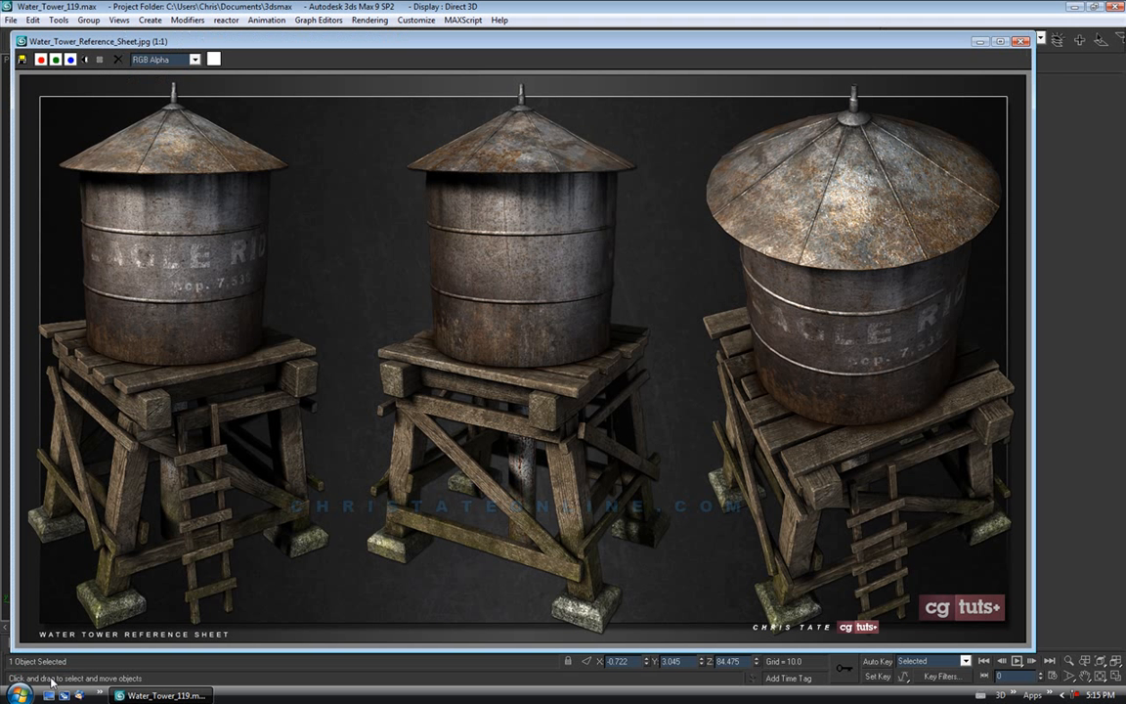
left_click(979, 42)
left_click_drag(986, 259, 989, 262)
double_click(969, 254)
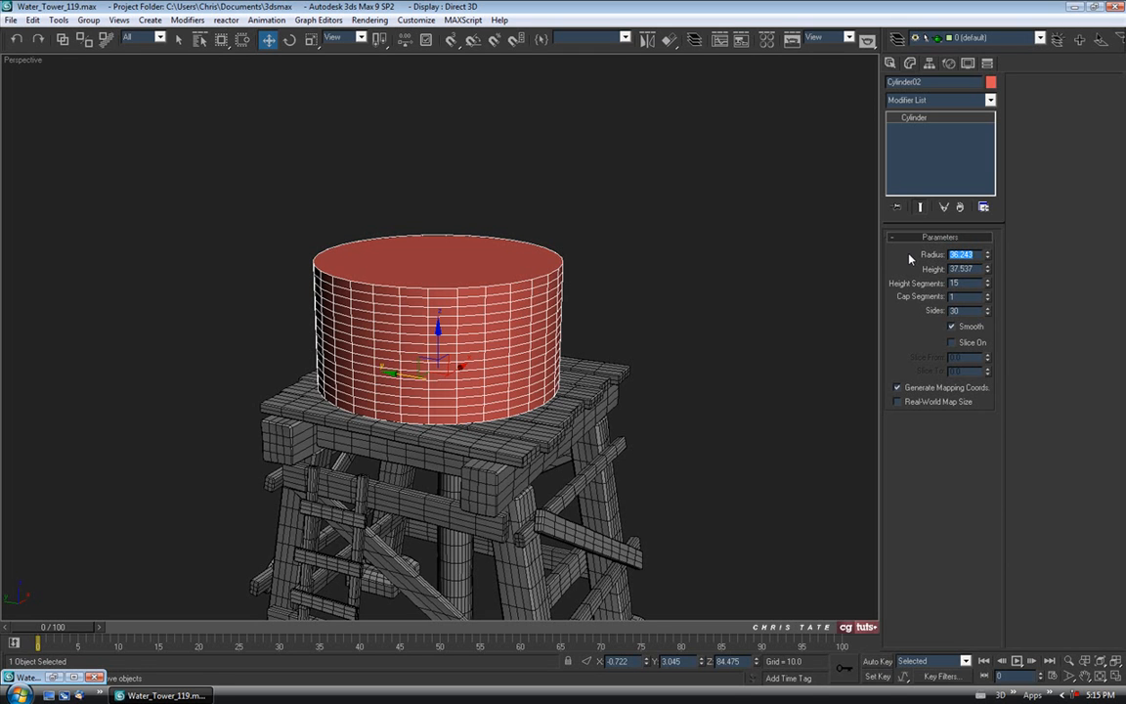
type("35")
key("Return")
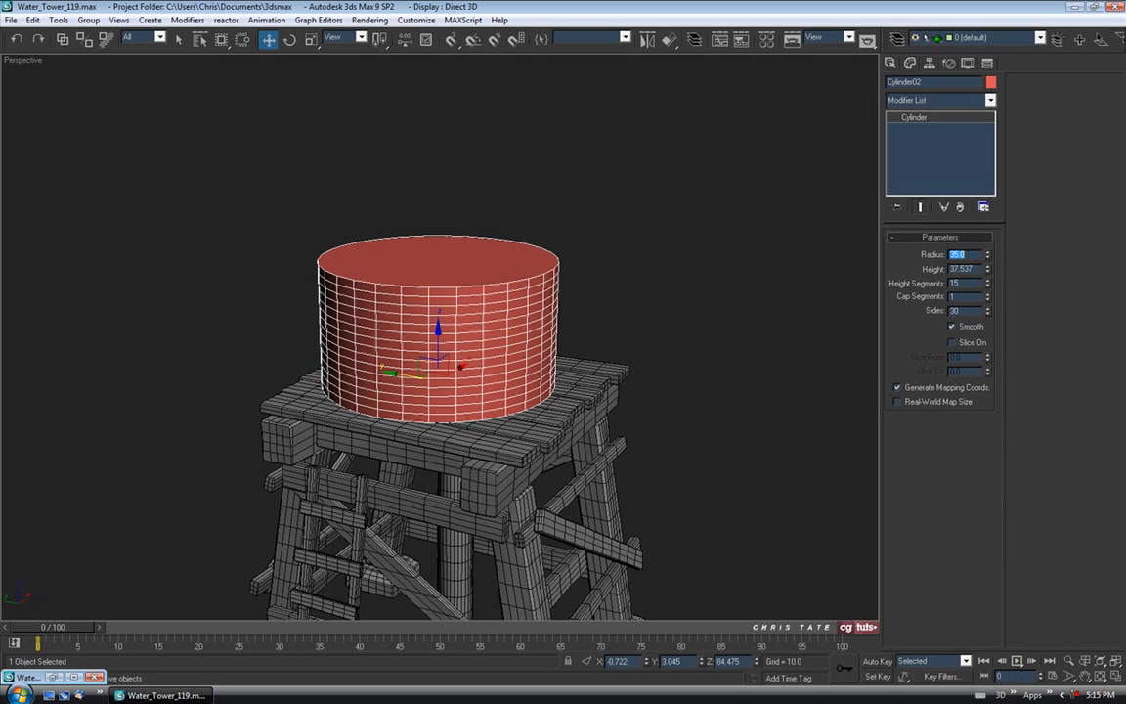
Set the tank's height to exactly 70.
middle_click_drag(388, 347, 439, 345, "alt")
left_click_drag(401, 379, 414, 378)
middle_click_drag(592, 360, 867, 299, "alt")
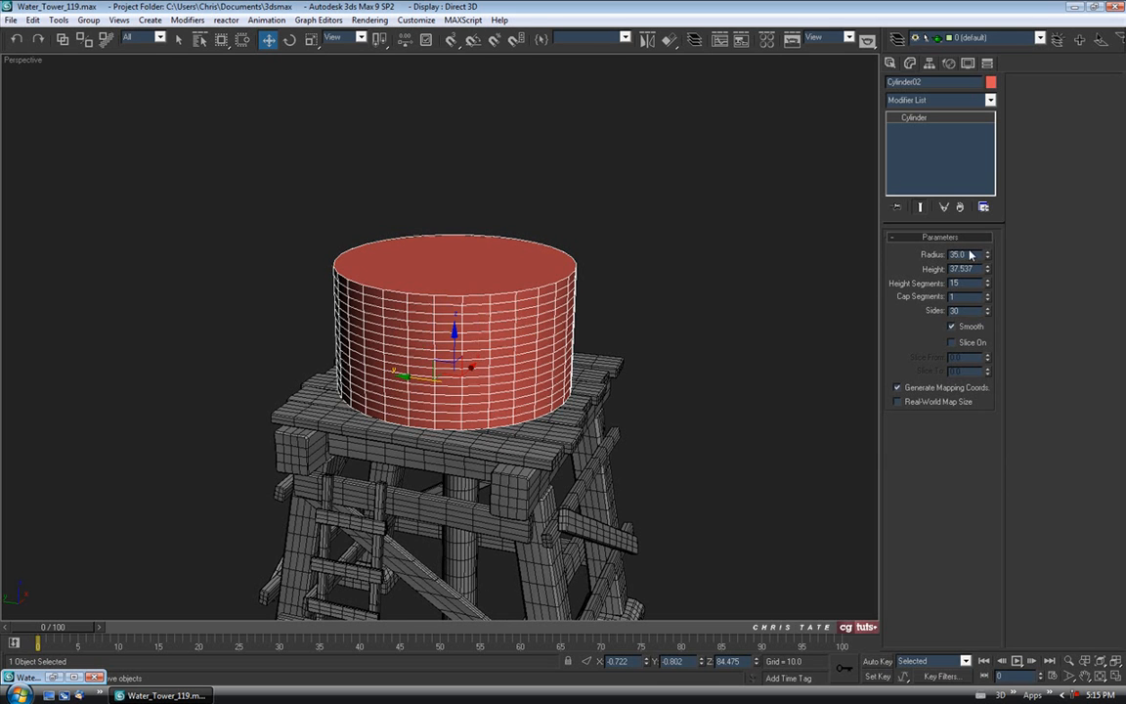
left_click_drag(989, 271, 984, 209)
middle_click_drag(667, 236, 495, 259, "alt")
left_click(54, 676)
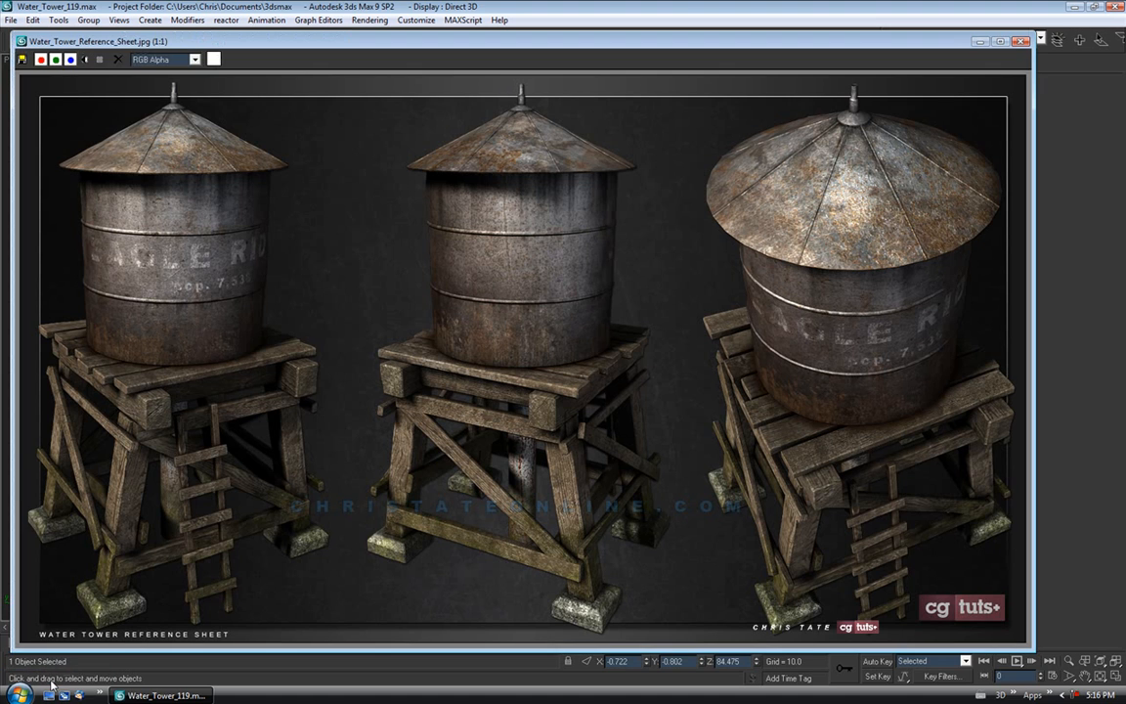
left_click(980, 41)
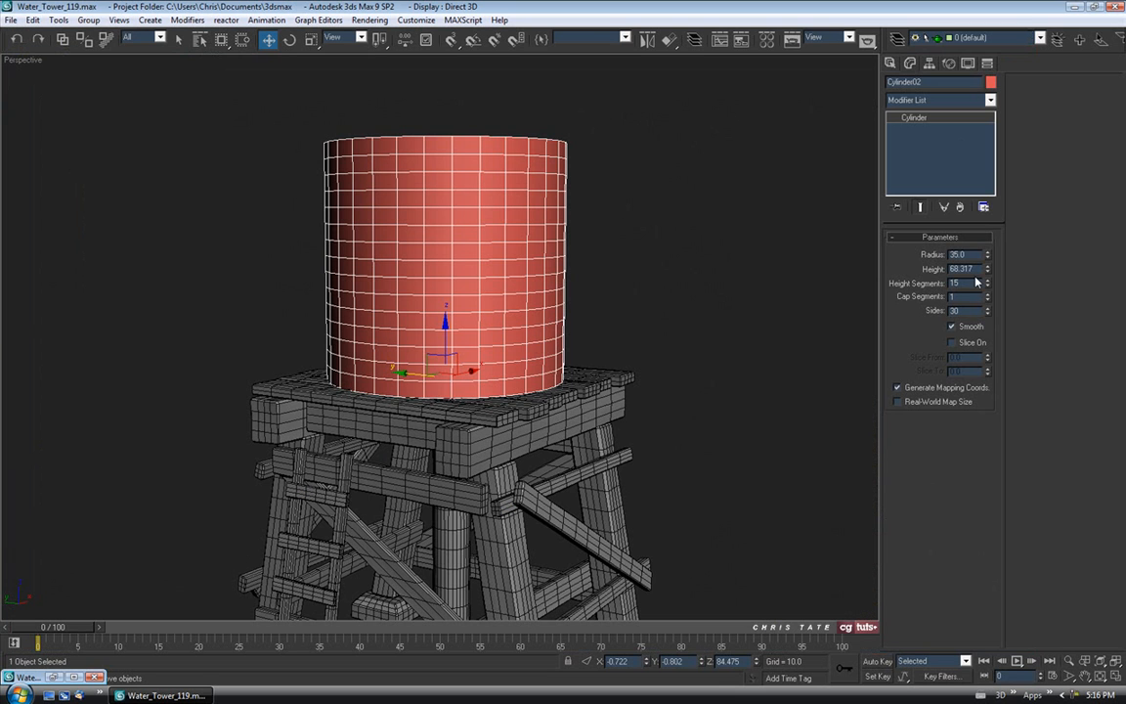
left_click_drag(975, 269, 916, 266)
type("70")
key("Return")
Orbit around the tower and bring up the tank's object colour choices.
middle_click_drag(618, 301, 631, 331, "alt")
scroll(586, 317, "down", 4)
middle_click_drag(508, 305, 592, 273, "alt")
scroll(526, 278, "up", 4)
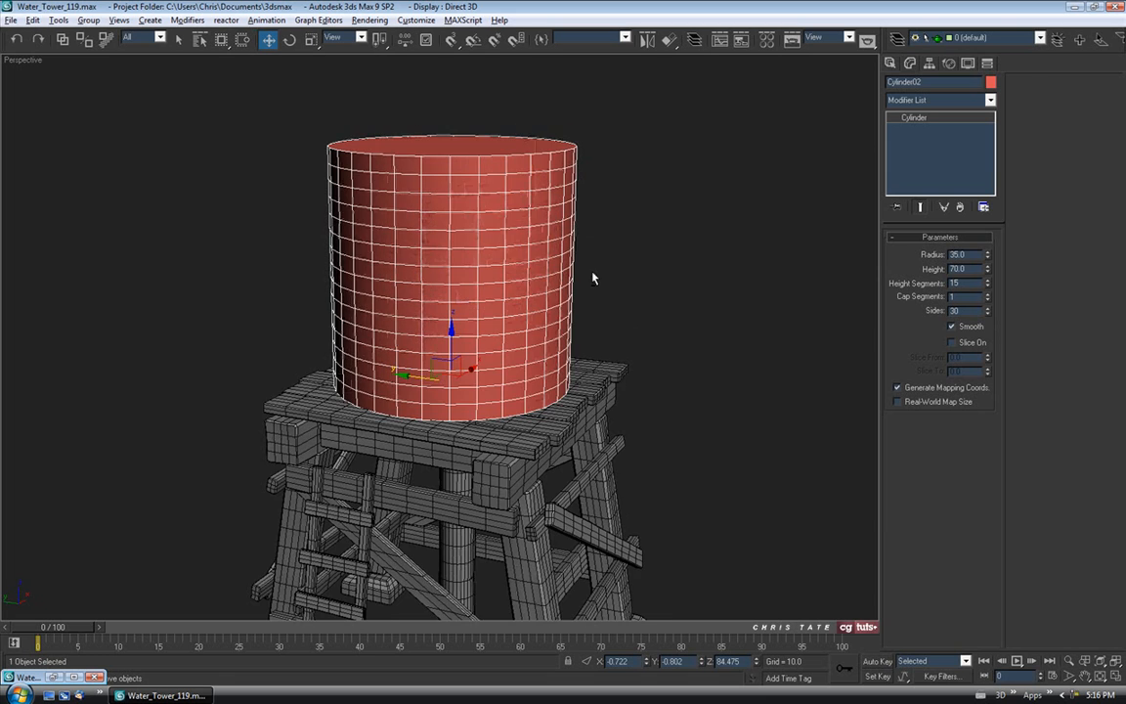
left_click(992, 82)
Make the tank black and apply the second sample material from the Material Editor.
left_click(666, 377)
left_click(629, 422)
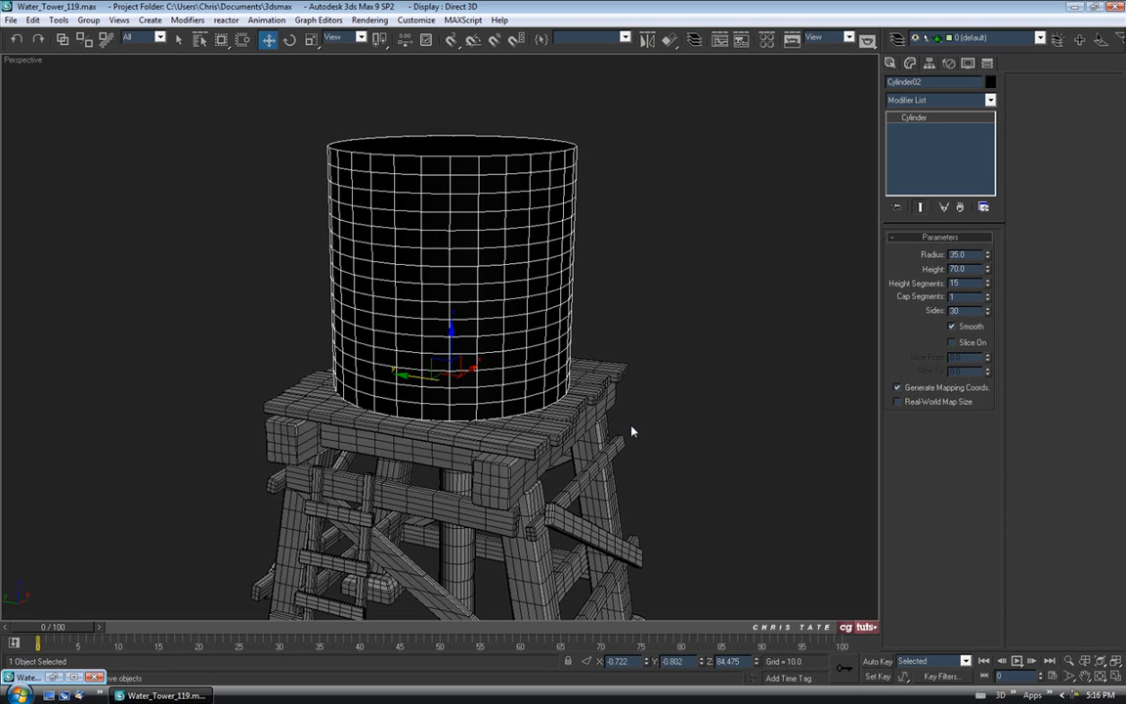
key("m")
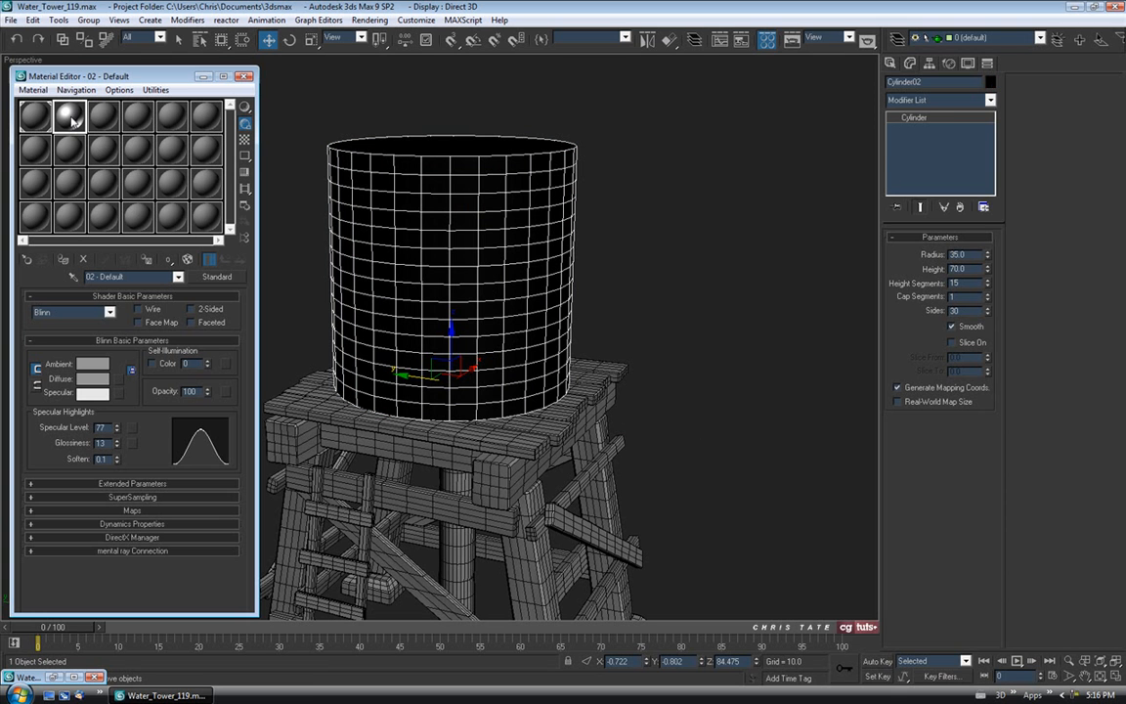
left_click_drag(72, 119, 330, 161)
left_click(244, 77)
Raise the tank's sides from 30 to 50 for a rounder outline.
middle_click_drag(467, 272, 476, 191, "alt")
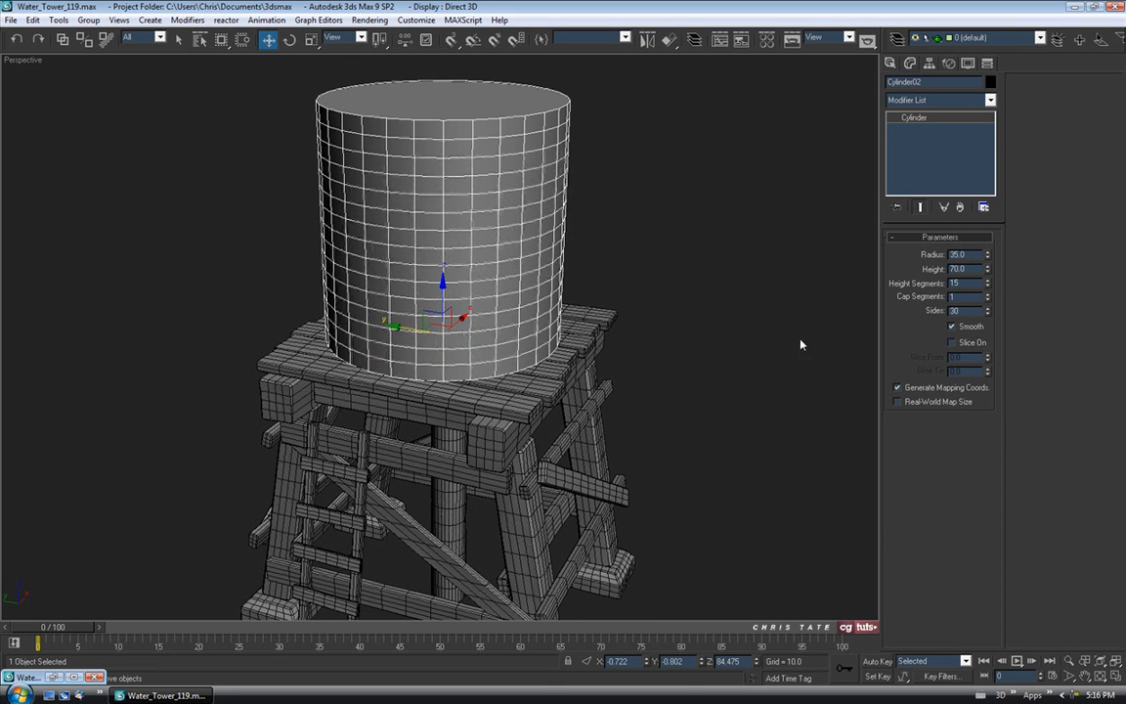
middle_click_drag(549, 159, 553, 147, "alt")
mouse_move(538, 221)
middle_mouse_down("alt")
mouse_move(537, 242)
mouse_move(517, 224)
middle_mouse_up("alt")
mouse_move(989, 311)
left_mouse_down()
mouse_move(983, 217)
mouse_move(985, 252)
left_mouse_up()
left_click_drag(990, 309, 991, 309)
middle_click_drag(568, 273, 529, 322, "alt")
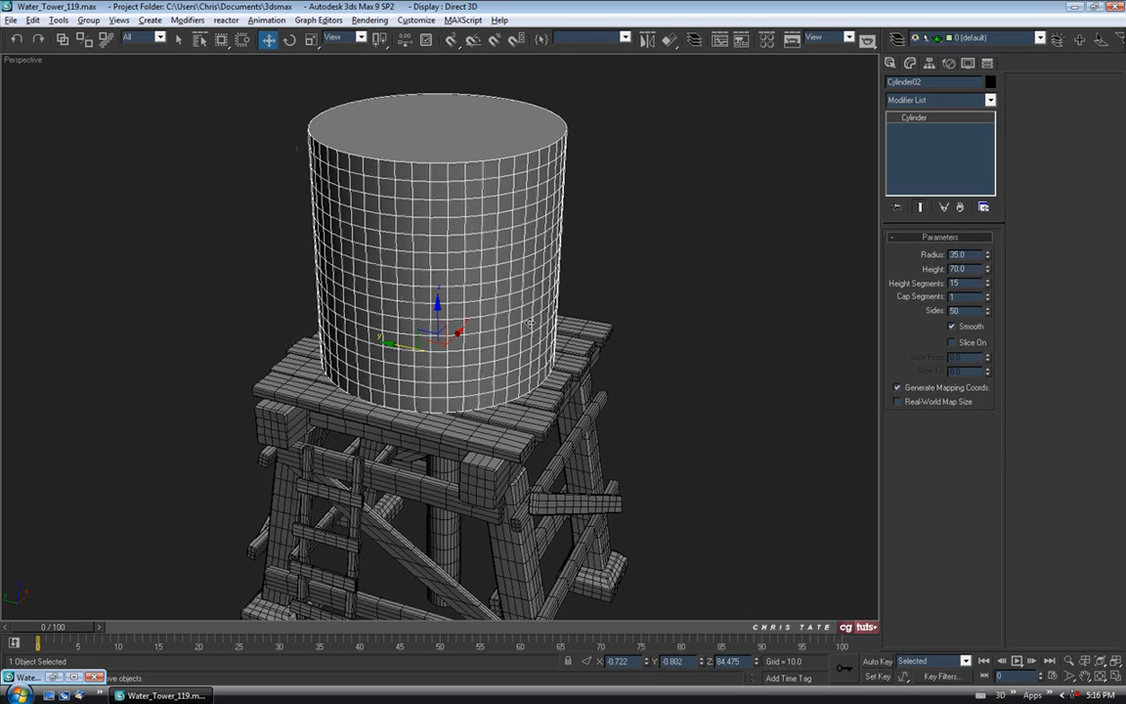
Convert the tank to an Editable Poly and delete its top cap polygon.
right_click(459, 272)
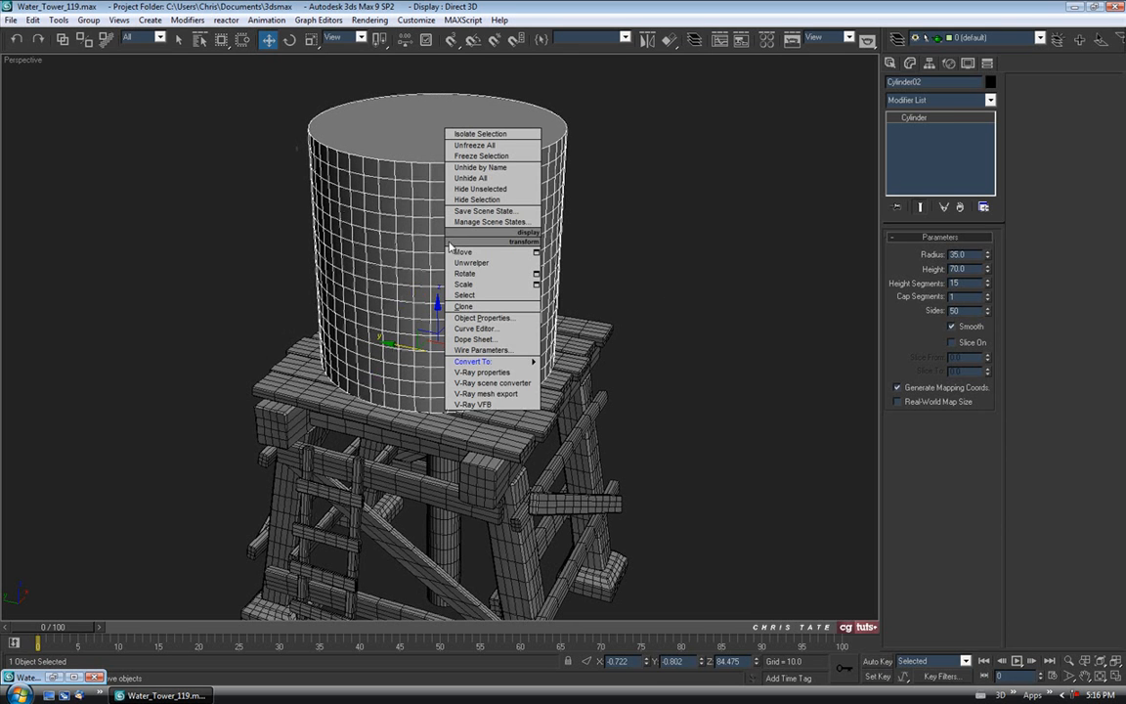
mouse_move(479, 369)
left_click(601, 371)
middle_click_drag(602, 374, 598, 351, "alt")
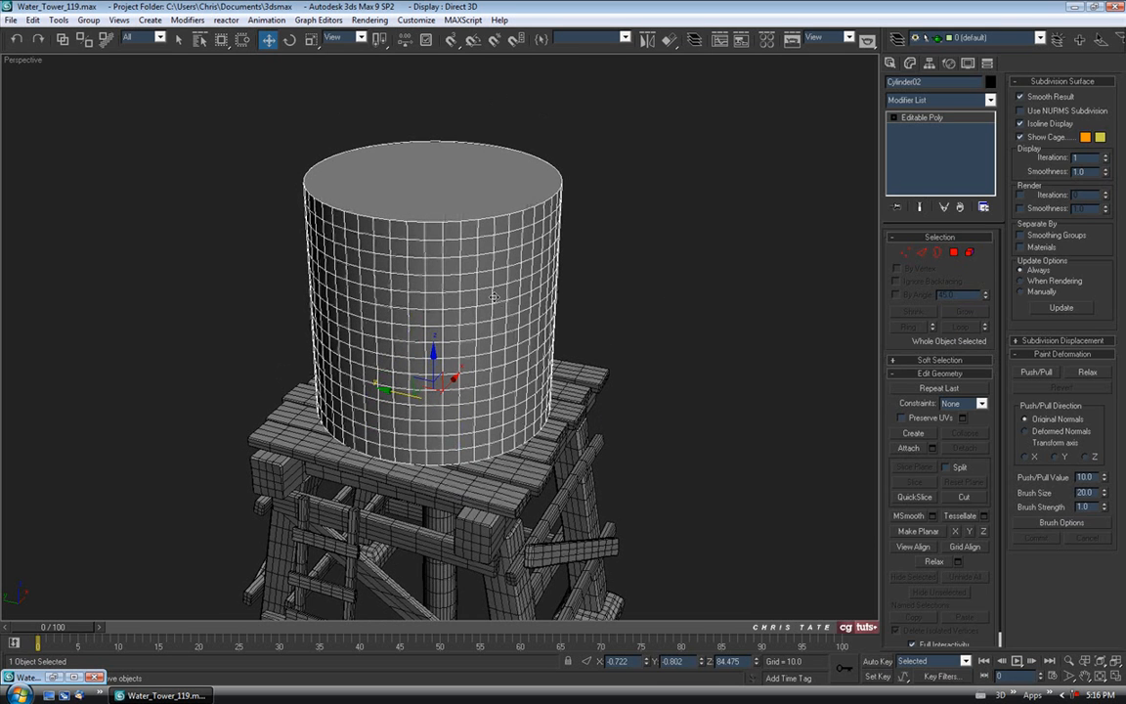
left_click(953, 252)
left_click(452, 195)
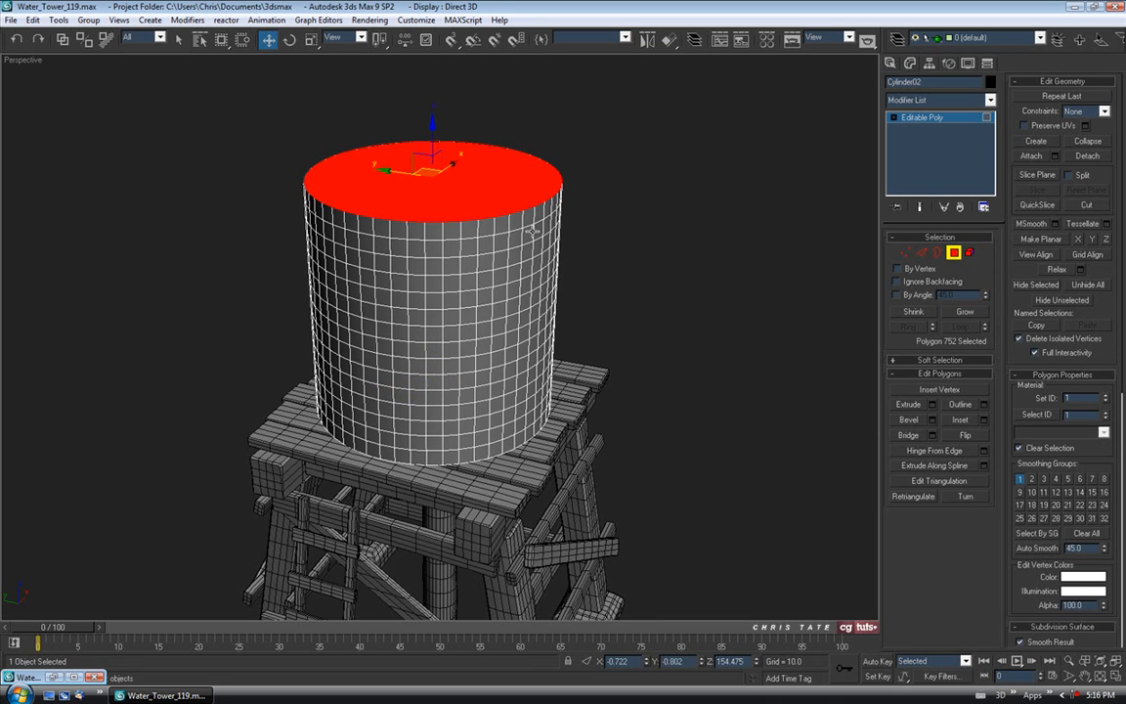
key("Delete")
Isolate the tank and select the border edges of its bottom cap.
middle_click_drag(502, 323, 486, 292, "alt")
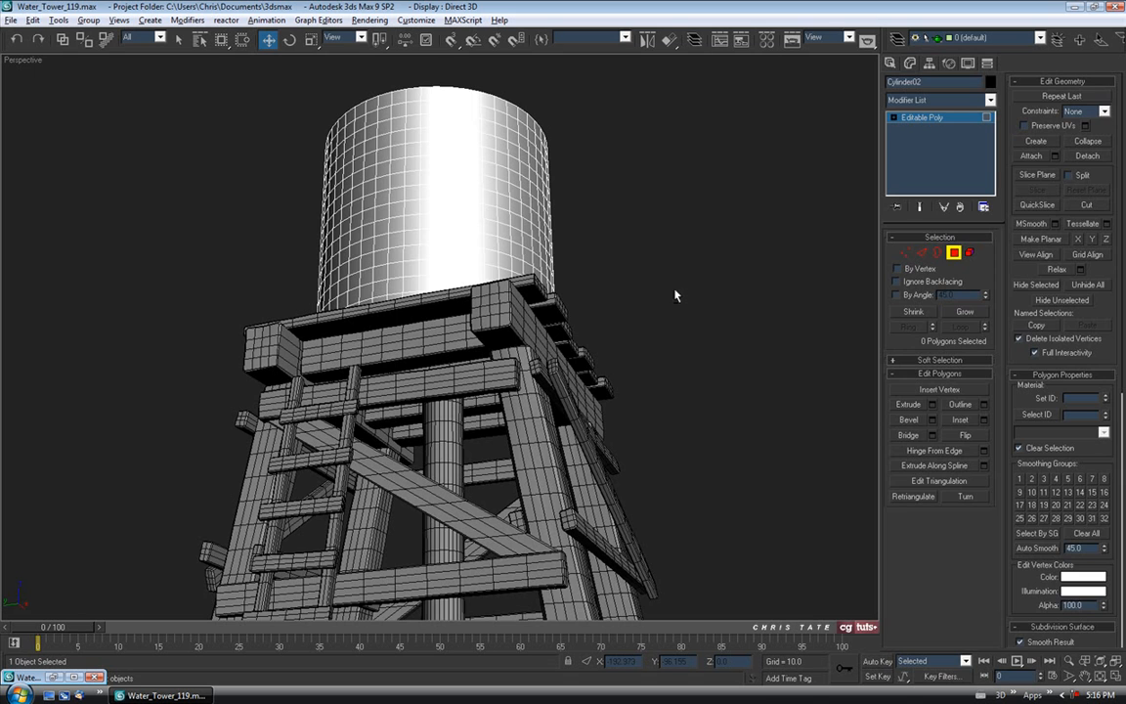
key("alt+q")
middle_click_drag(588, 377, 535, 298, "alt")
left_click(507, 313)
scroll(535, 318, "up", 4)
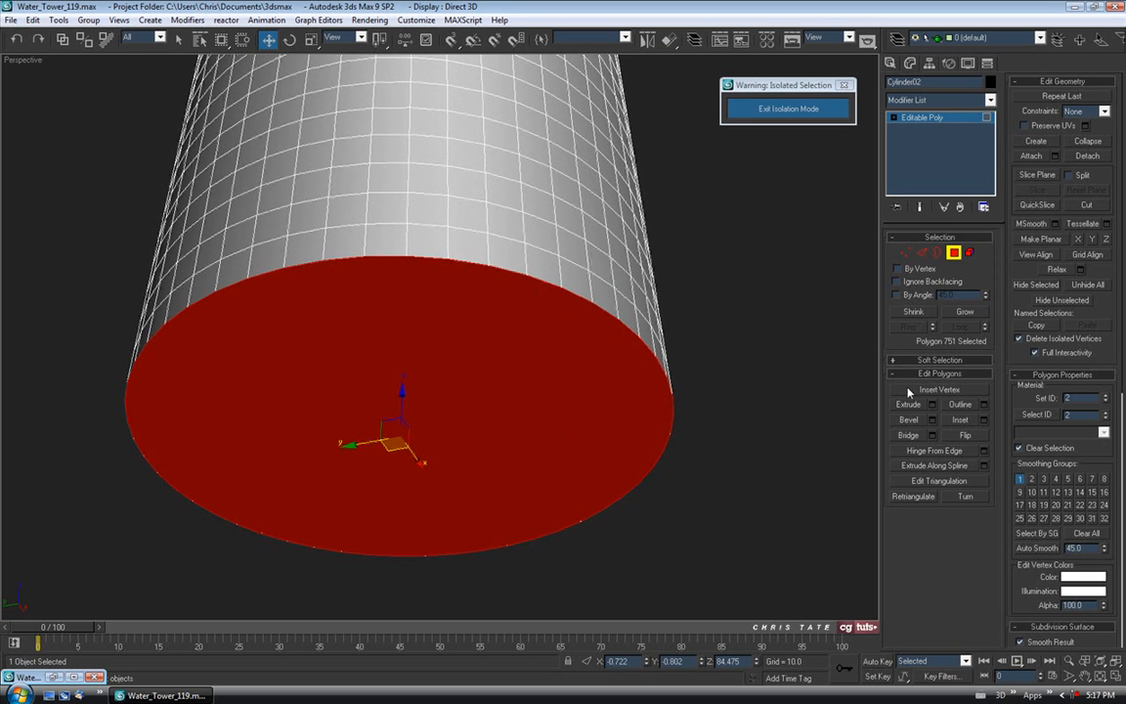
left_click(921, 253, "ctrl")
middle_click_drag(584, 380, 637, 354, "alt")
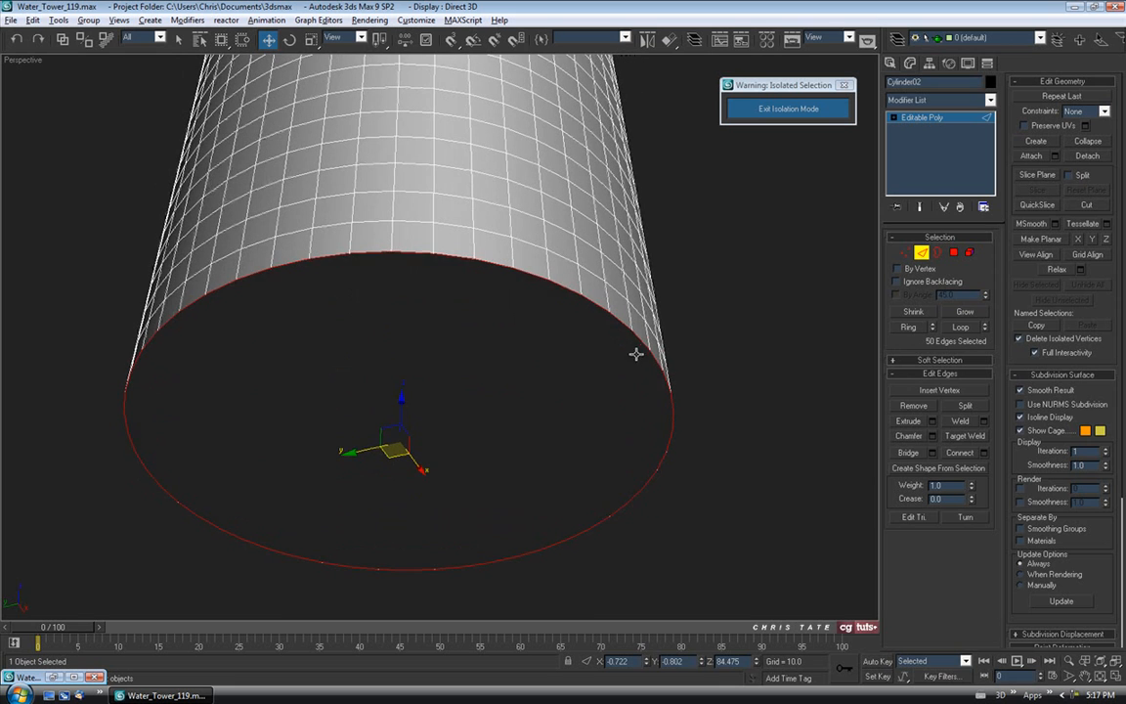
Chamfer the bottom rim edges by 0.4, then again by 0.16.
left_click(933, 436)
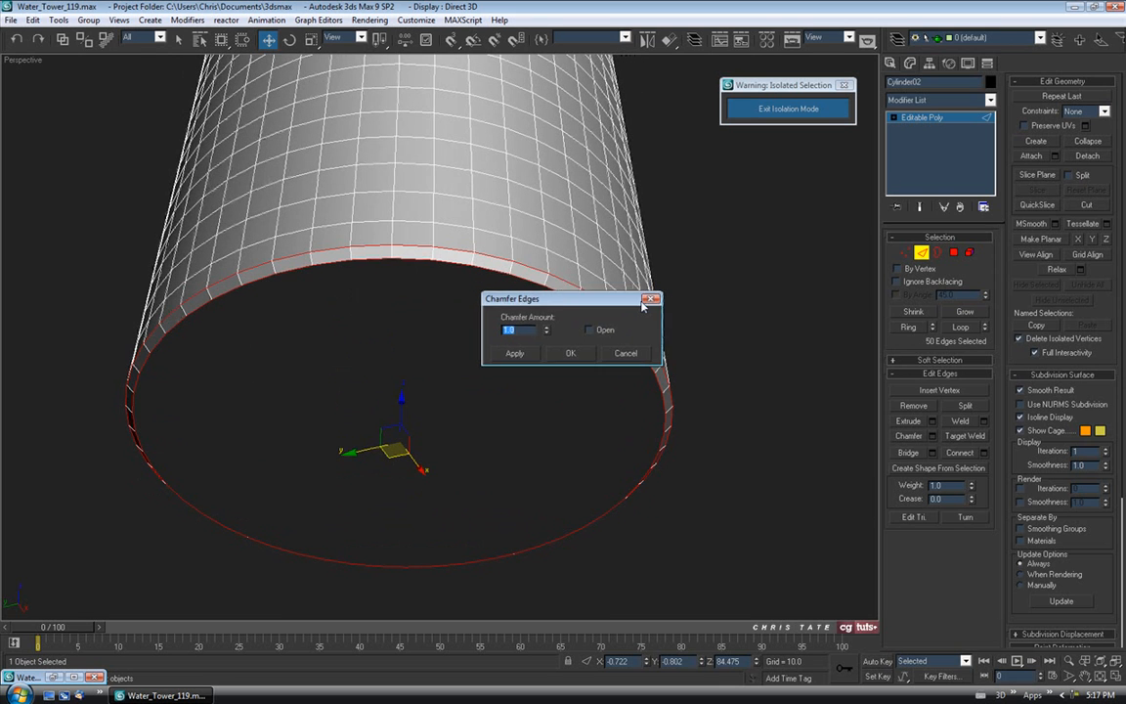
middle_click_drag(572, 290, 577, 314, "alt")
left_click_drag(734, 238, 734, 267)
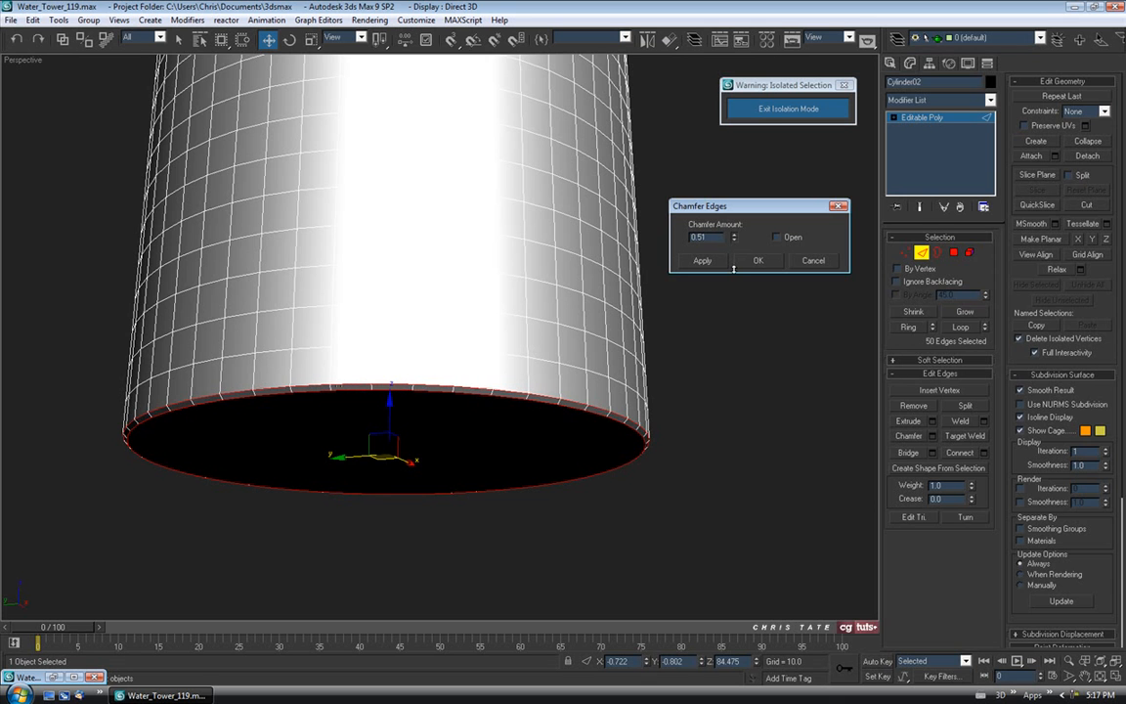
middle_click_drag(575, 308, 669, 217, "alt")
left_click_drag(734, 237, 734, 242)
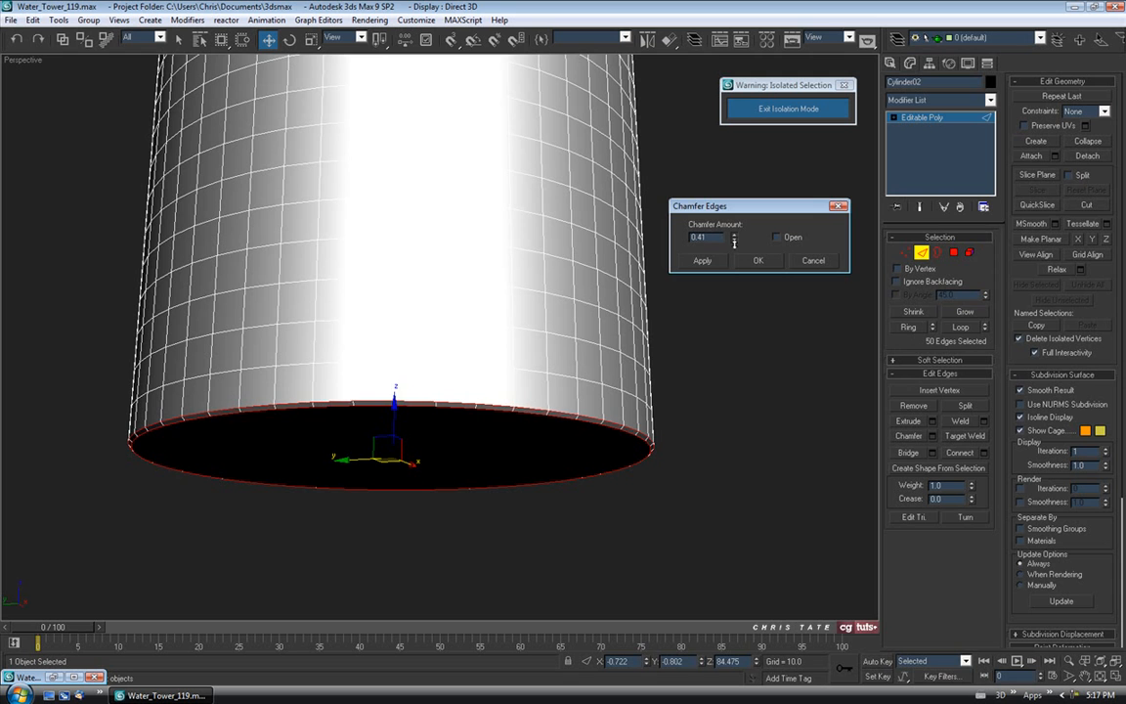
middle_click_drag(734, 254, 730, 299, "alt")
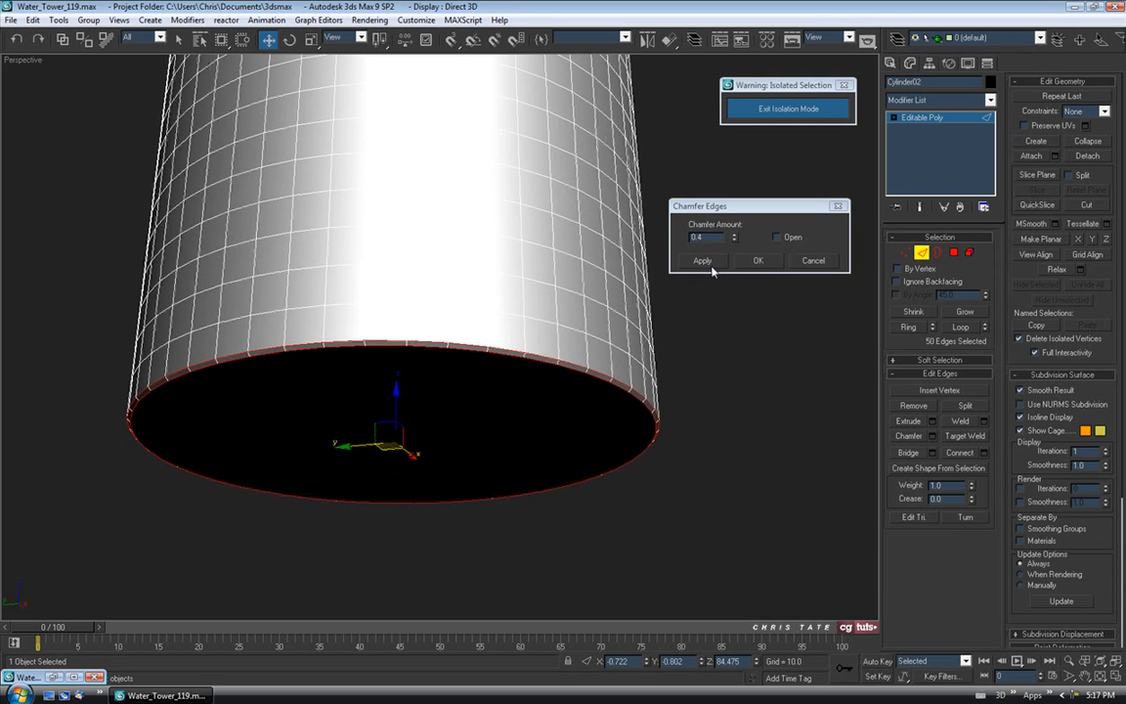
left_click(702, 261)
scroll(645, 294, "up", 5)
left_click_drag(734, 239, 730, 253)
scroll(564, 323, "down", 6)
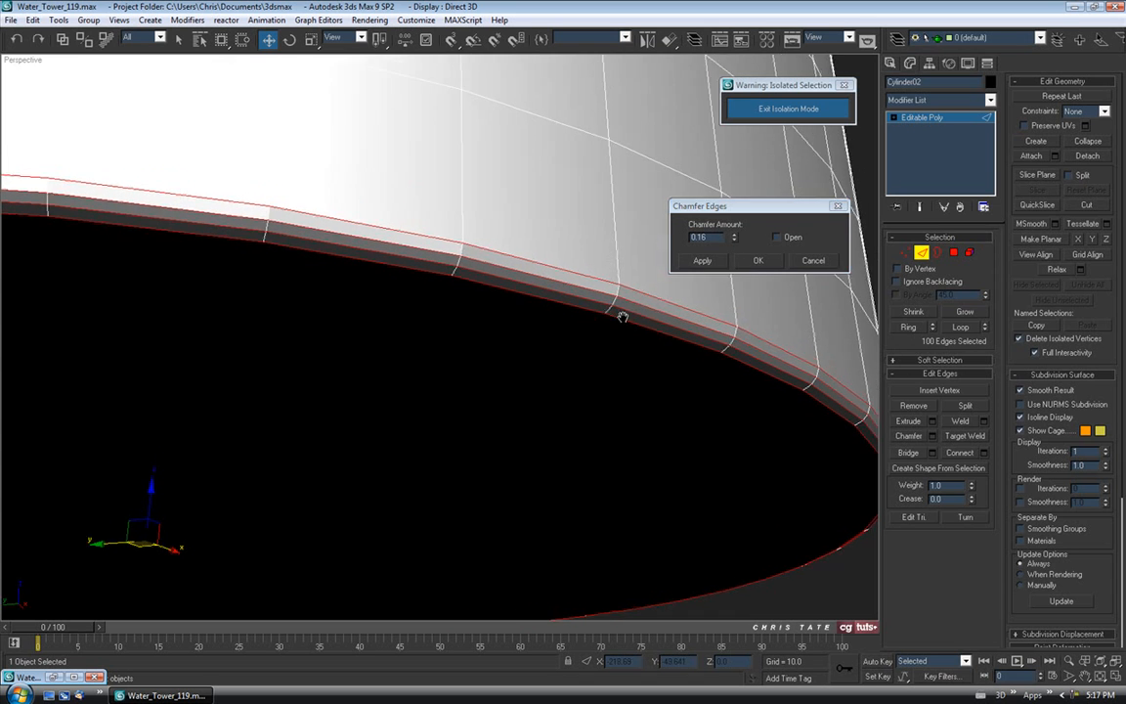
middle_click_drag(563, 341, 563, 303, "alt")
left_click(757, 260)
Exit edge editing and isolation to show the full tower again.
middle_click_drag(498, 262, 602, 305, "alt")
scroll(479, 269, "down", 5)
left_click(921, 256)
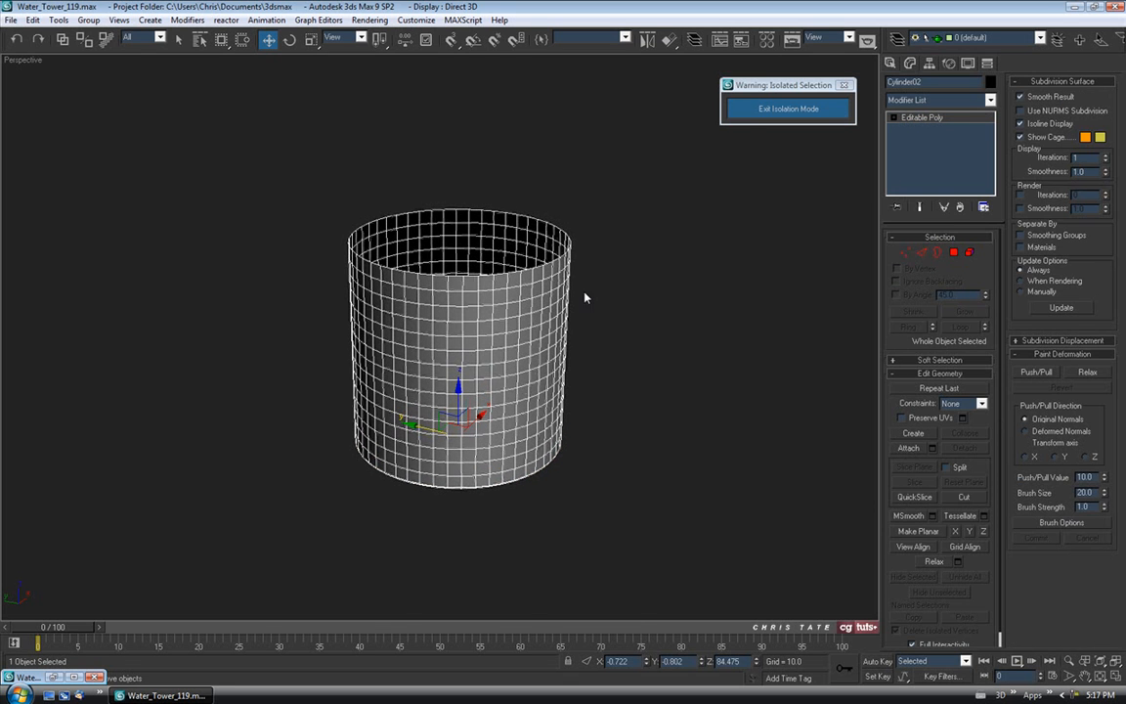
left_click(748, 109)
left_click(694, 245)
middle_click_drag(693, 244, 636, 298, "alt")
scroll(657, 259, "down", 5)
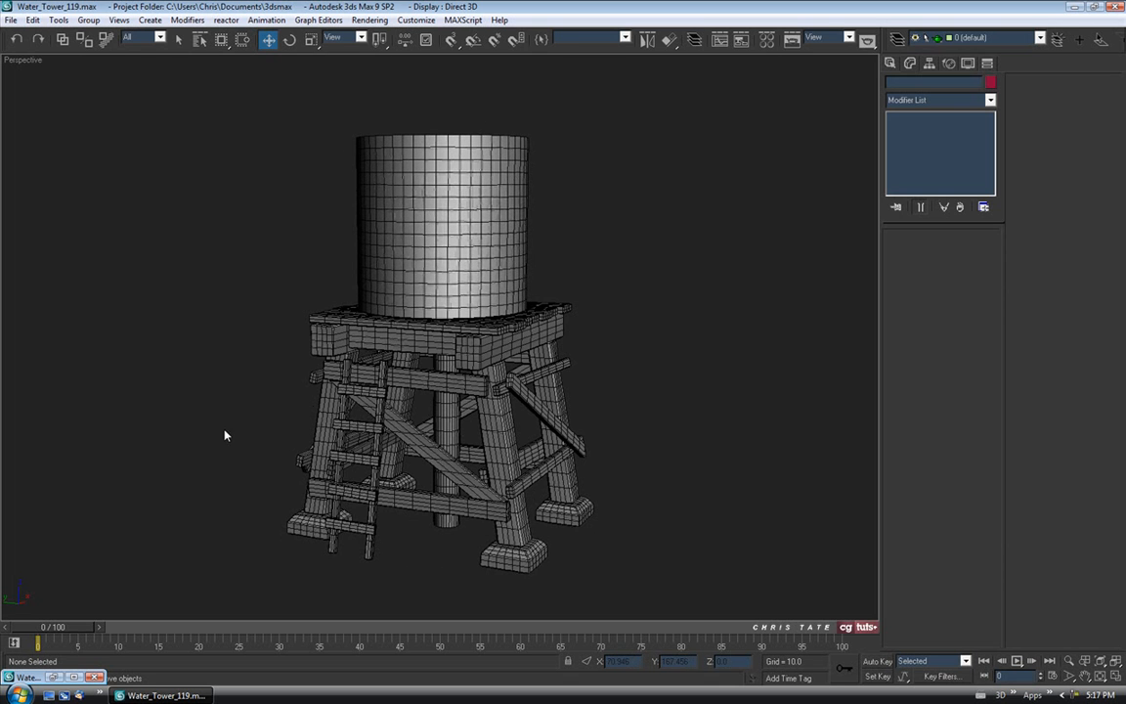
Maximize the Front viewport, frame the tank and select it.
left_click(55, 674)
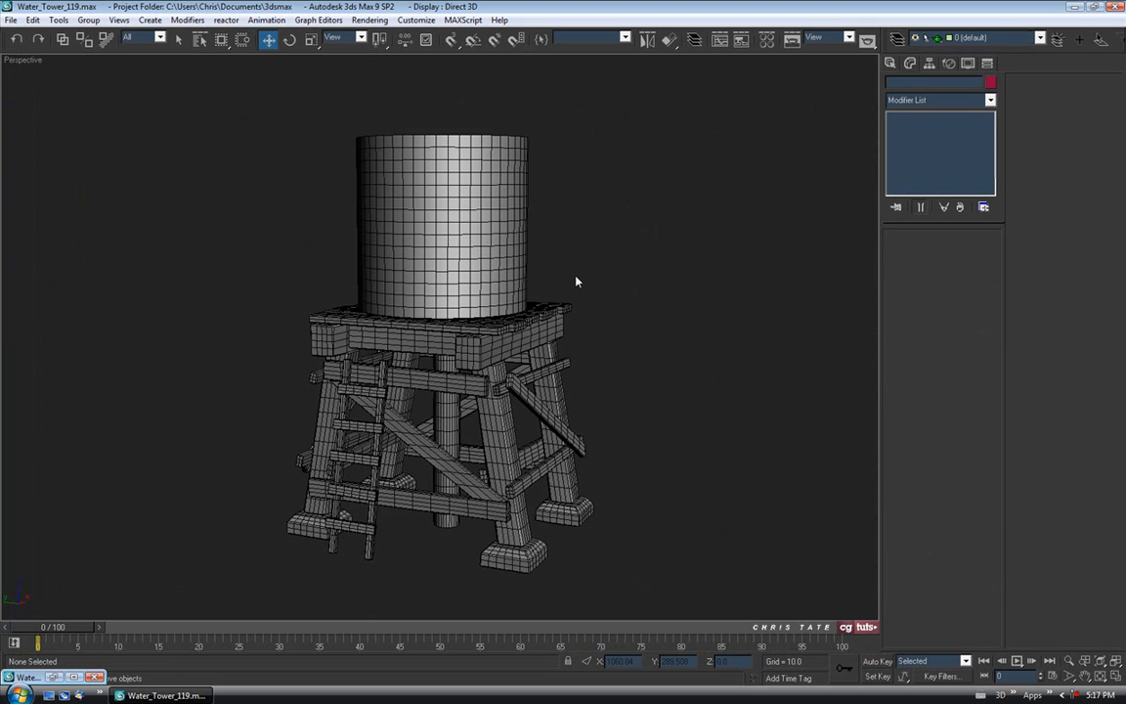
key("alt+w")
left_click(646, 256)
key("alt+w")
middle_click_drag(653, 229, 656, 302)
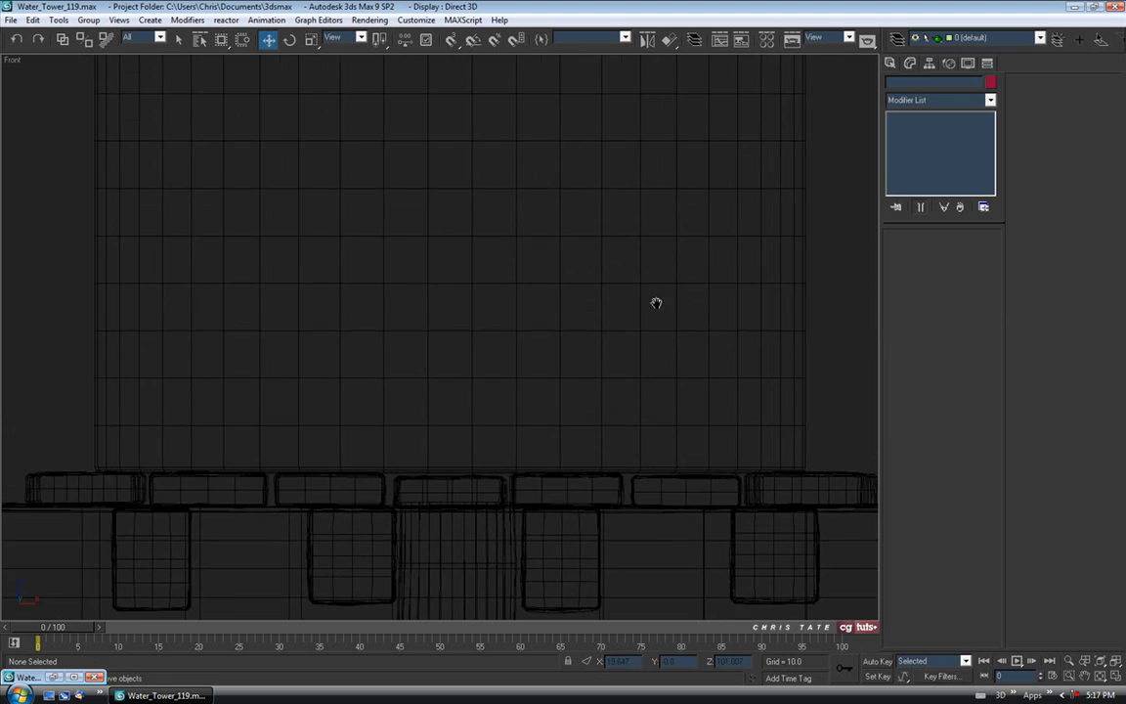
scroll(571, 251, "down", 2)
middle_click_drag(572, 255, 537, 322)
left_click(520, 213)
scroll(523, 234, "down", 3)
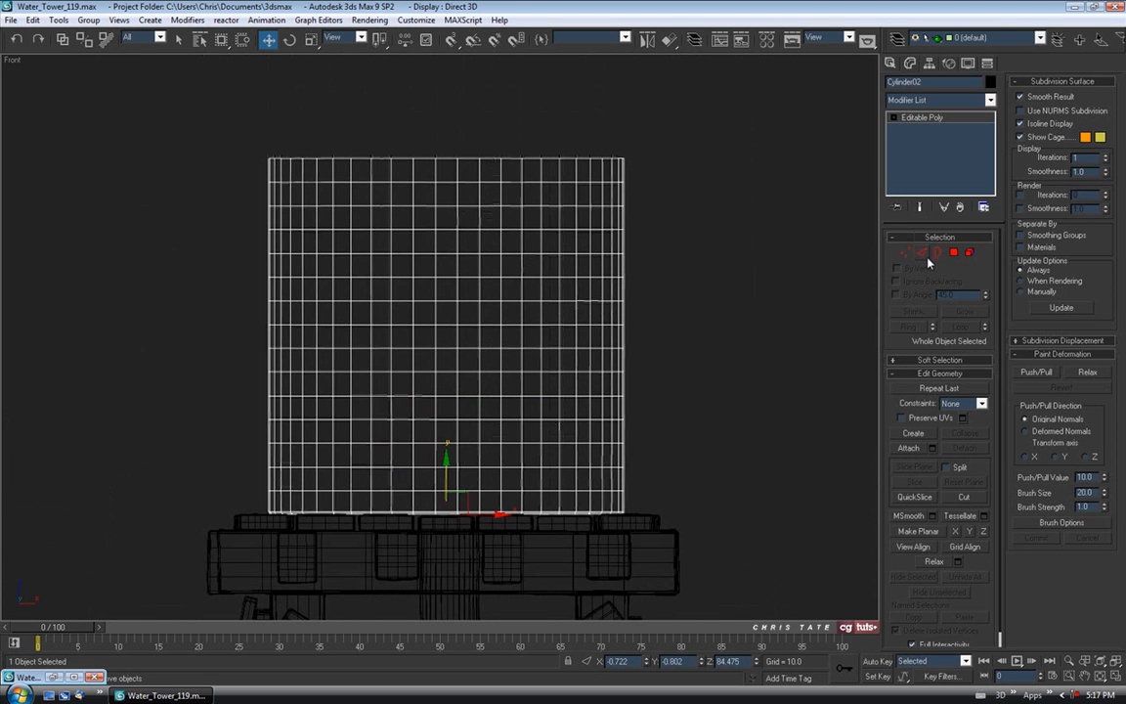
In Edge mode, pick one tank edge for the upper band and one for the lower band.
left_click(924, 254)
middle_click_drag(483, 226, 477, 239)
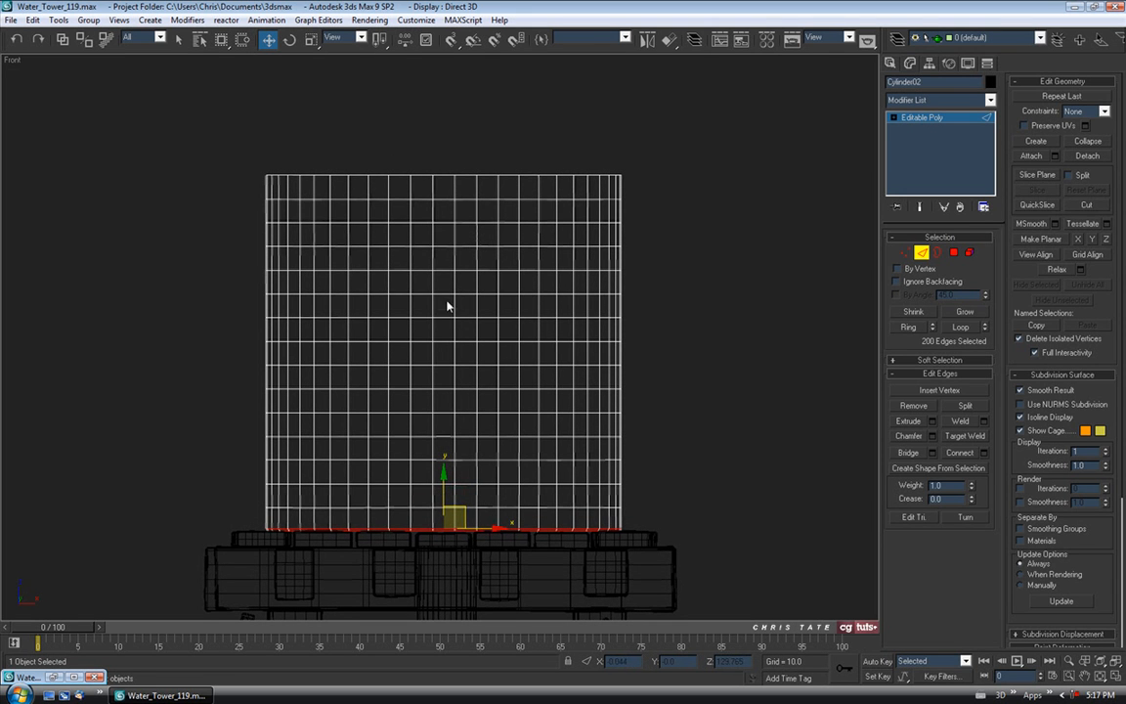
left_click(179, 39)
middle_click_drag(434, 177, 436, 164)
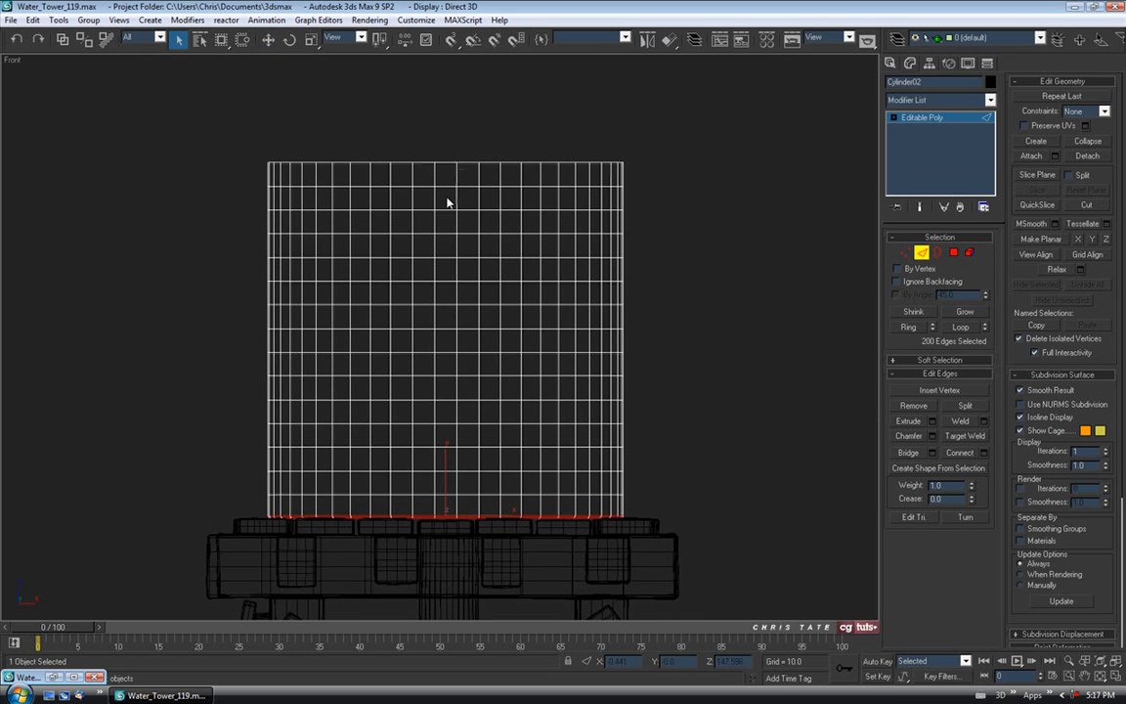
left_click(445, 281)
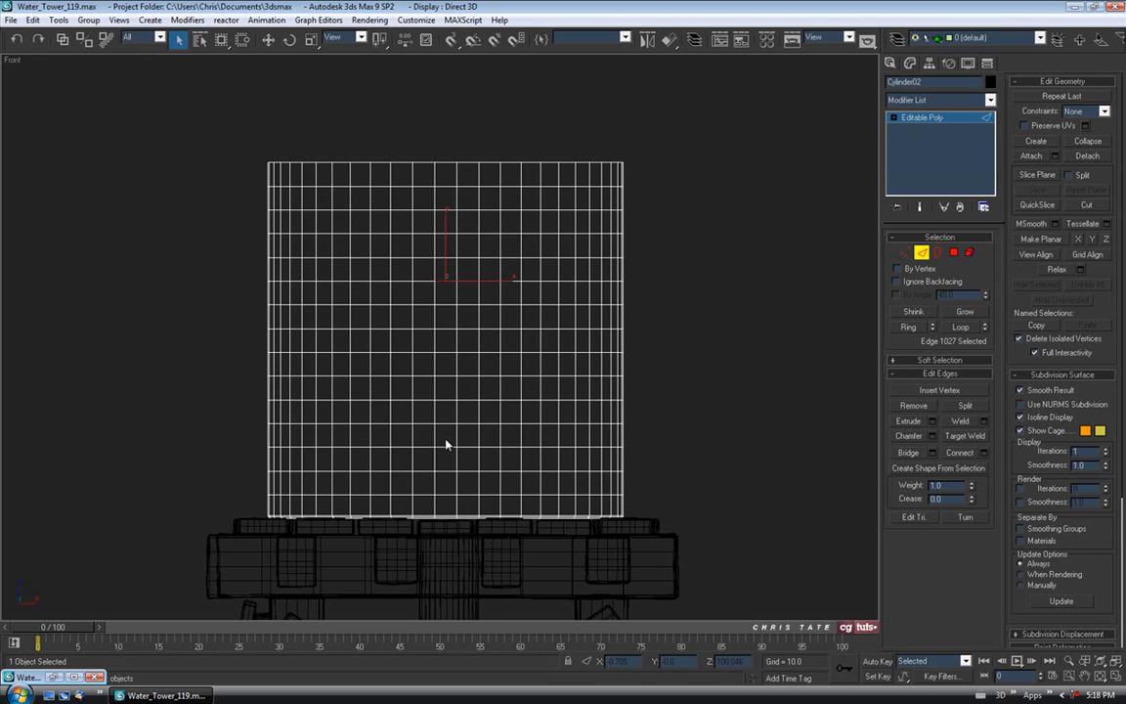
left_click(446, 398, "ctrl")
Extend the two picked edges into full loops around the tank.
left_click(961, 327)
middle_click_drag(550, 342, 544, 305)
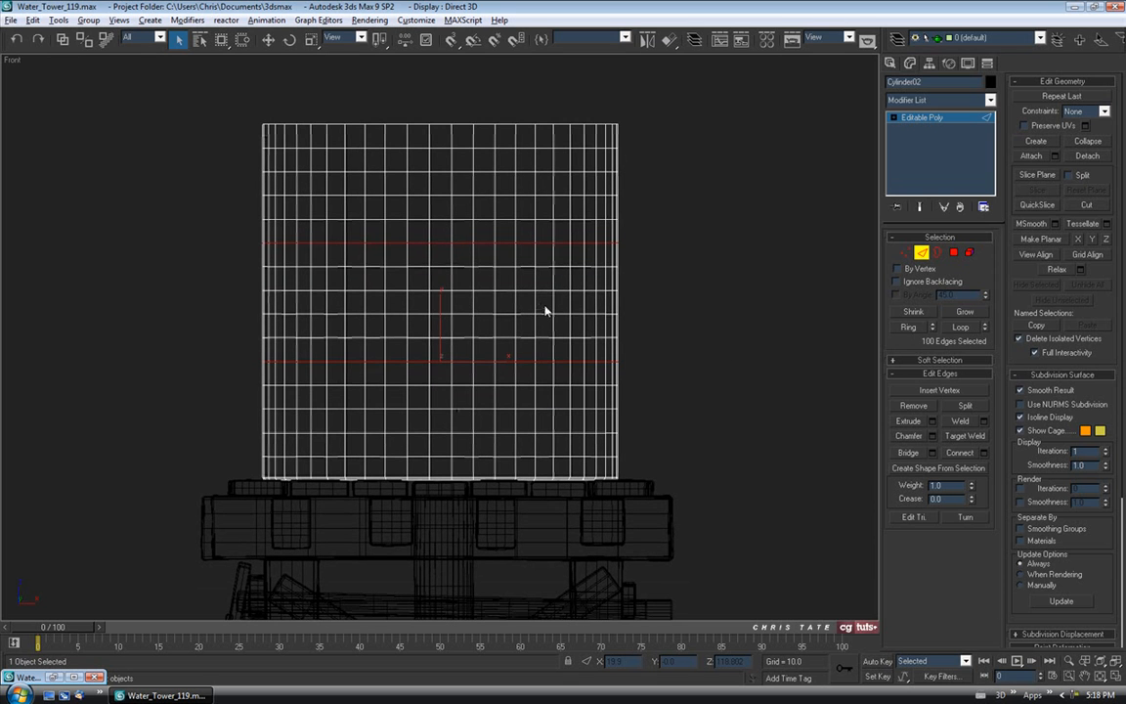
key("alt+w")
right_click(508, 409)
key("alt+w")
middle_click_drag(426, 340, 486, 308, "alt")
scroll(486, 268, "up", 1)
scroll(501, 355, "down", 1)
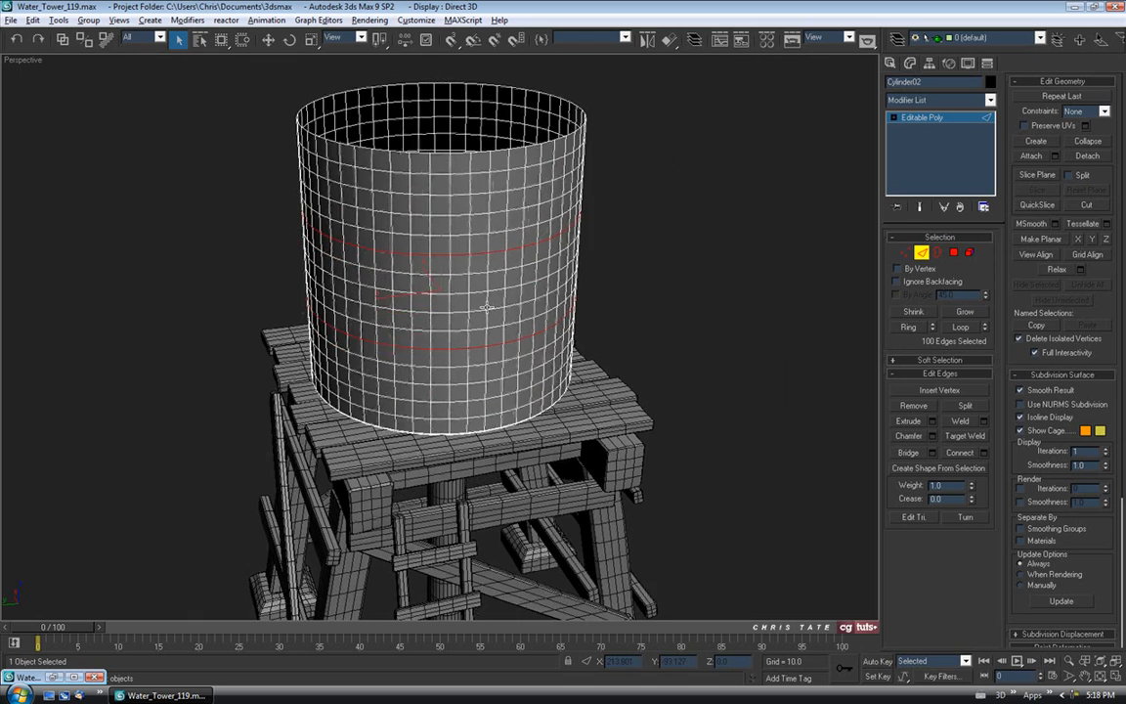
scroll(513, 281, "up", 2)
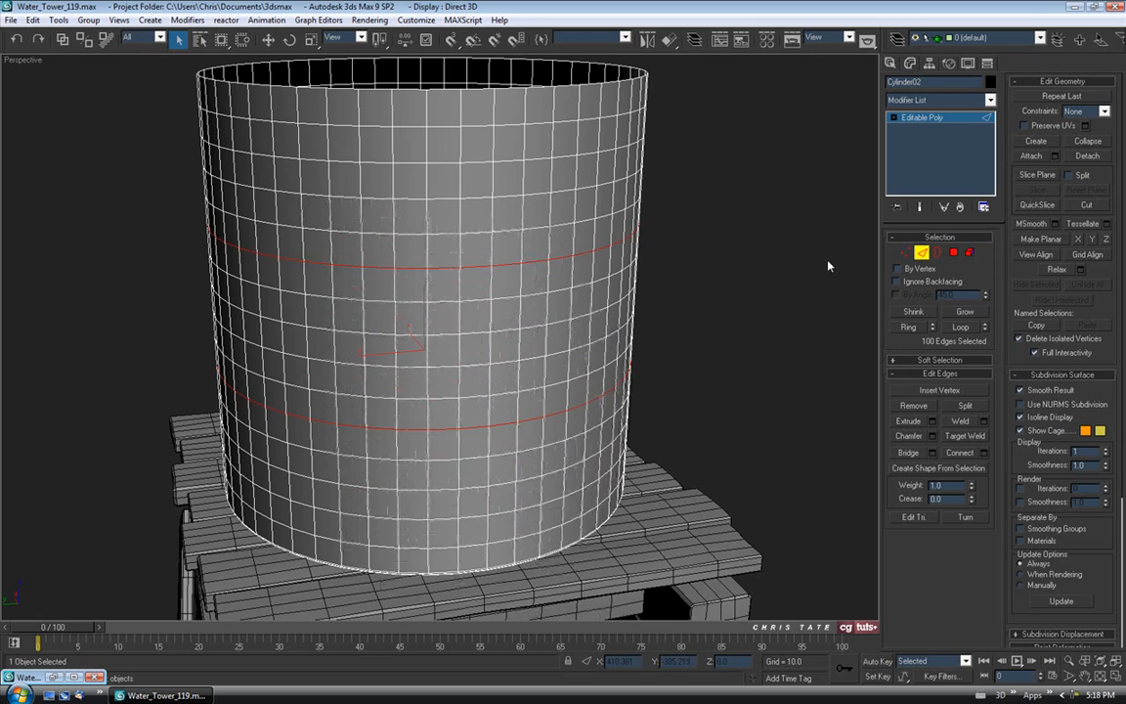
Chamfer both edge loops by 0.75, reapplying the sample material to the tank.
left_click(932, 436)
left_click_drag(735, 240, 727, 191)
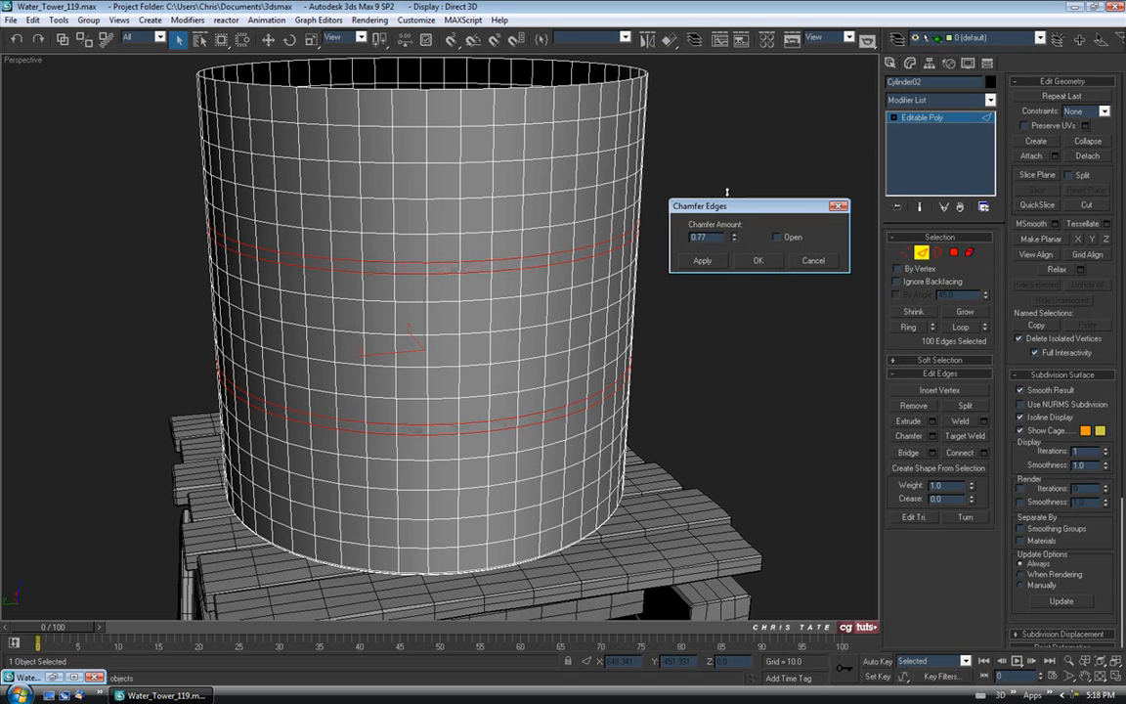
middle_click_drag(577, 265, 539, 304, "alt")
left_click(734, 241)
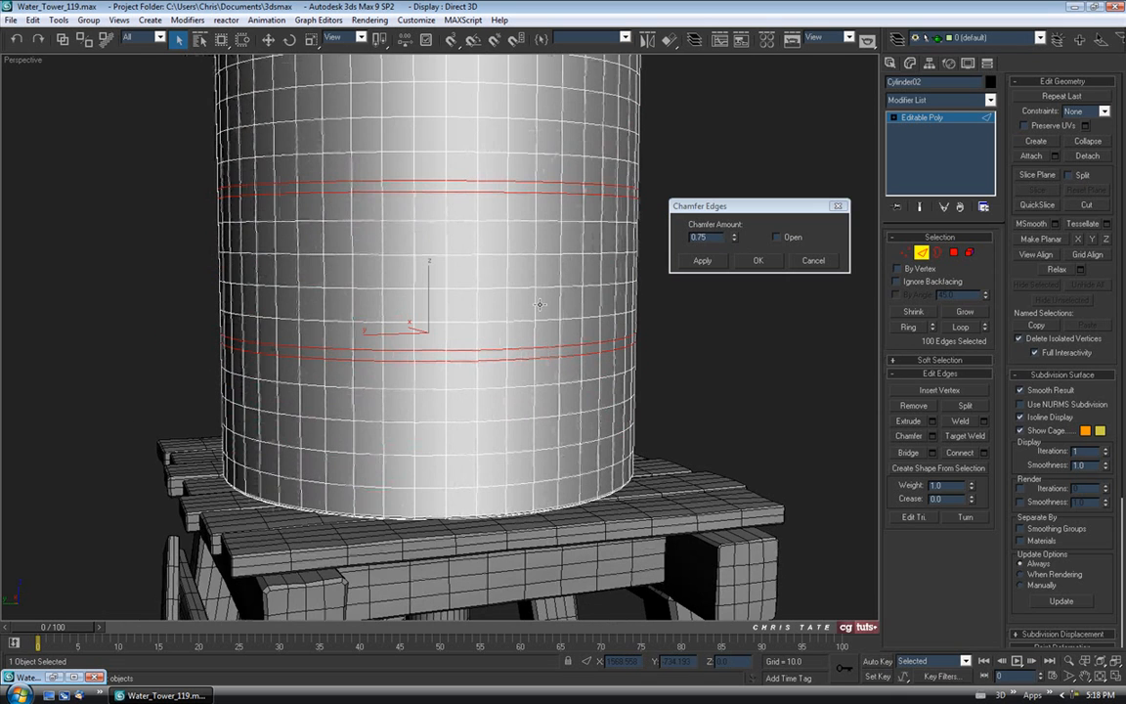
key("m")
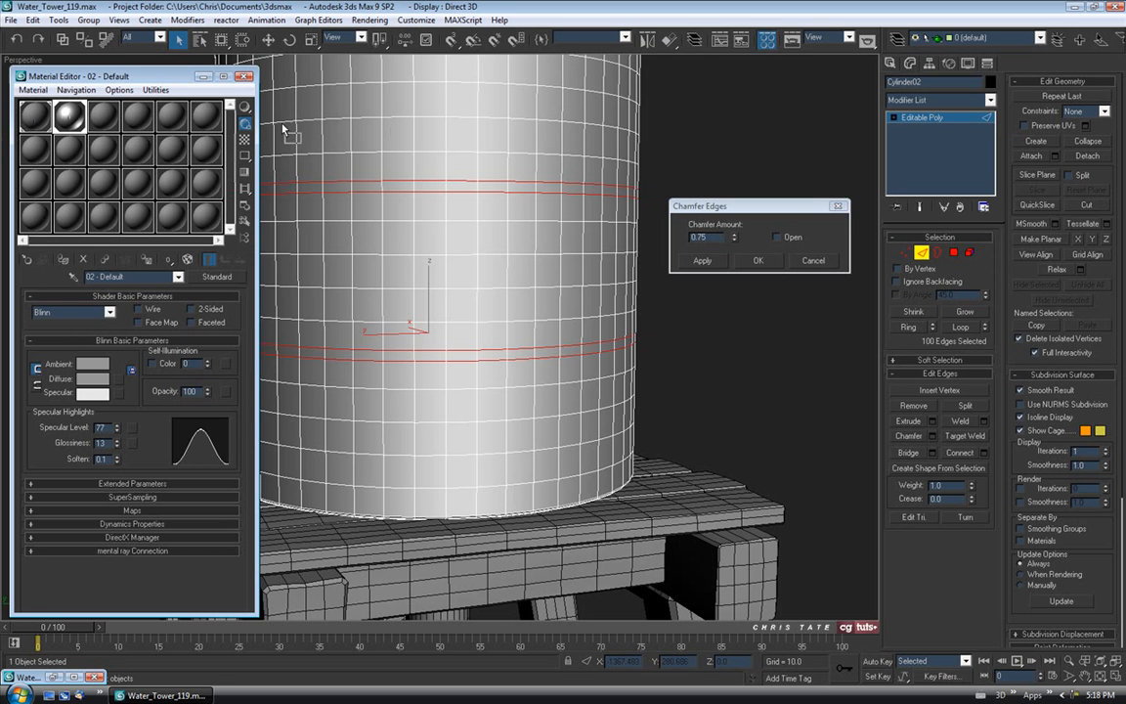
left_click_drag(282, 128, 283, 129)
left_click(246, 79)
middle_click_drag(374, 154, 378, 162, "alt")
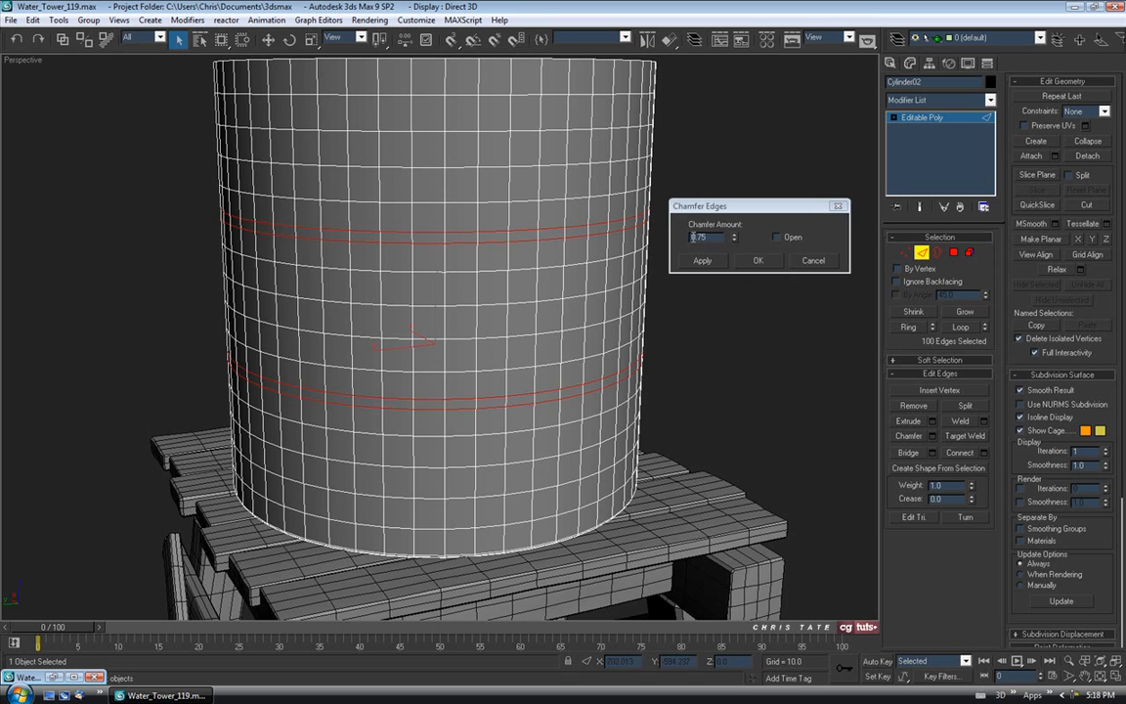
left_click(753, 260)
Select one edge across each strip and grow them into rings of 100 edges.
scroll(526, 280, "up", 4)
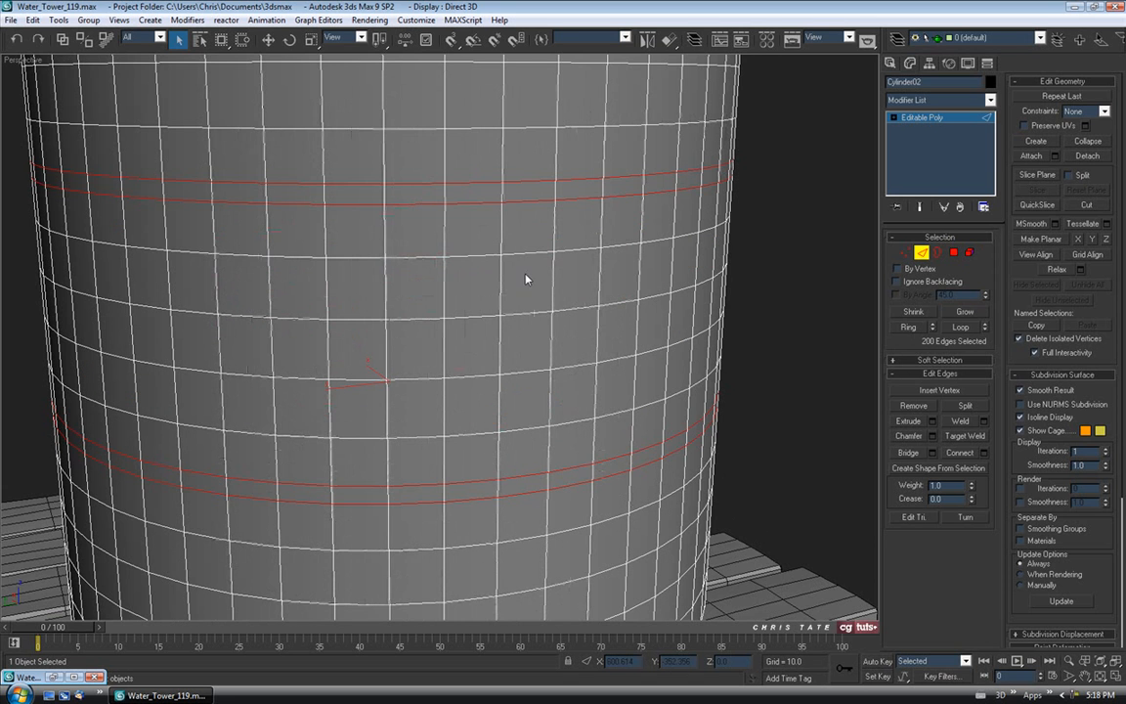
left_click(503, 192)
middle_click_drag(514, 325, 514, 283)
left_click(494, 448, "ctrl")
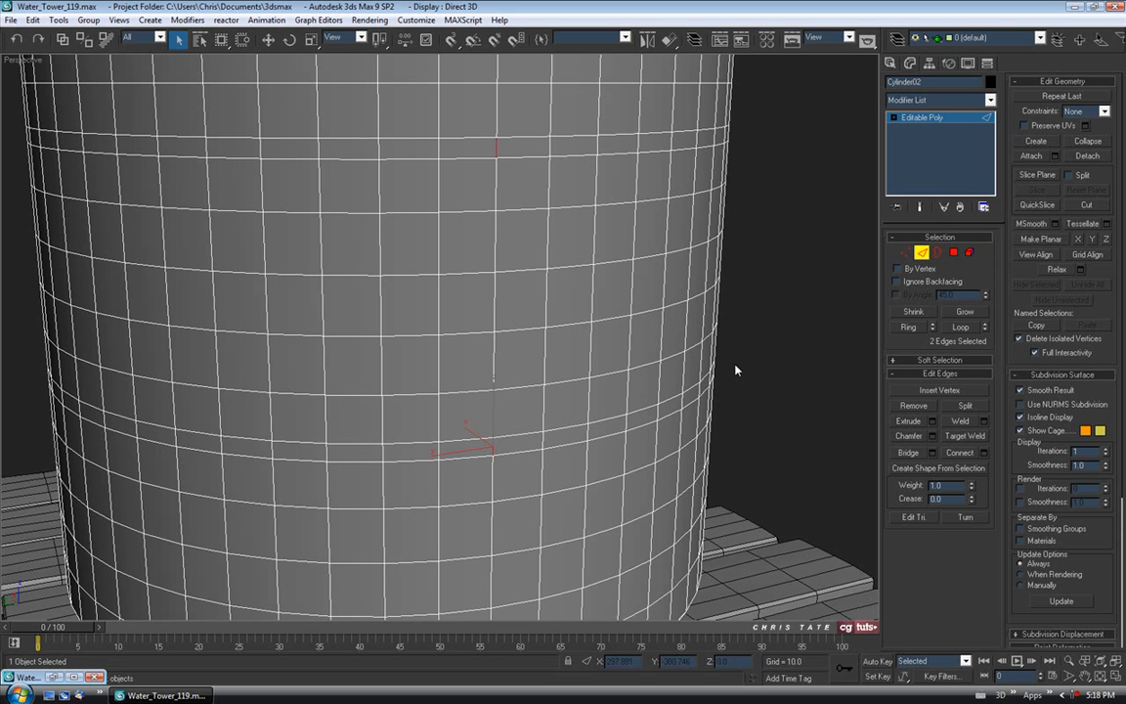
left_click(907, 327)
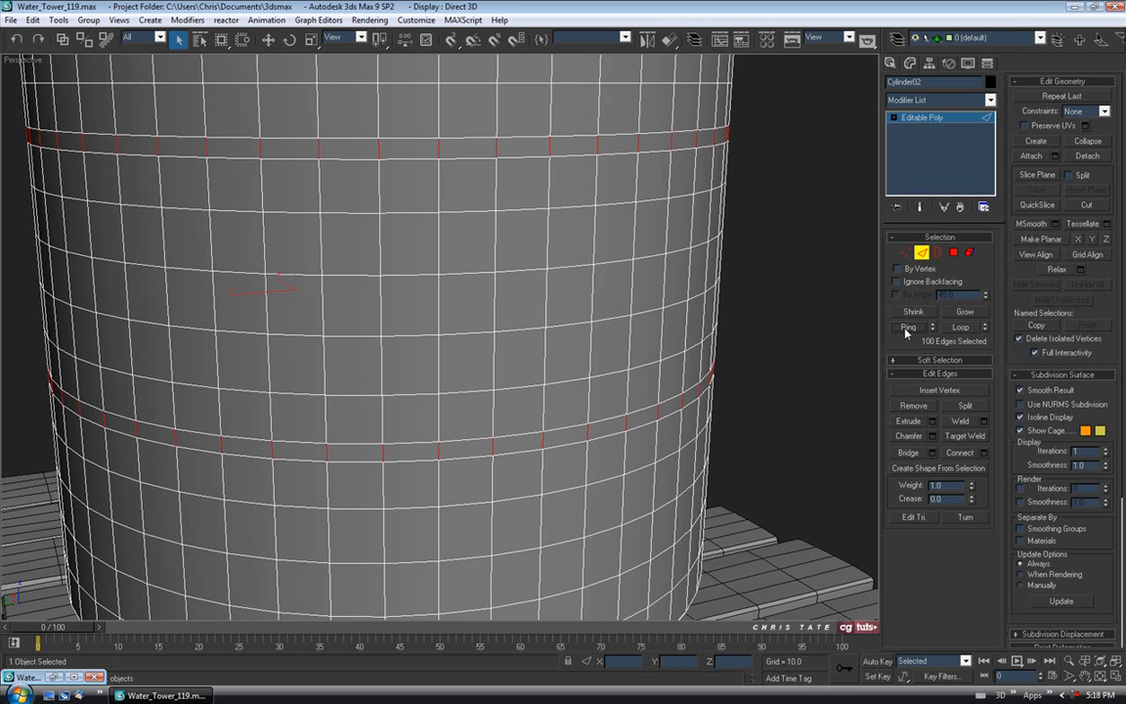
Convert the two edge rings into polygon strips and frame them in a shaded front view.
left_click(953, 253, "ctrl")
middle_click_drag(663, 284, 656, 272)
key("alt+w")
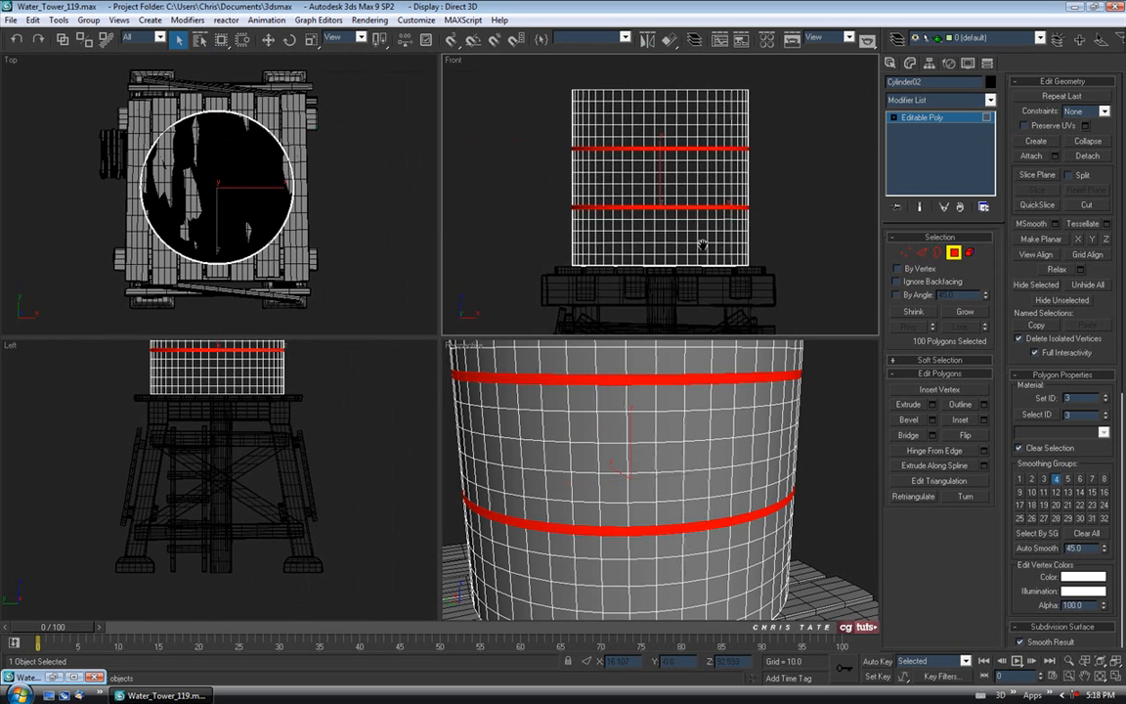
key("alt+w")
key("F3")
scroll(647, 294, "up", 5)
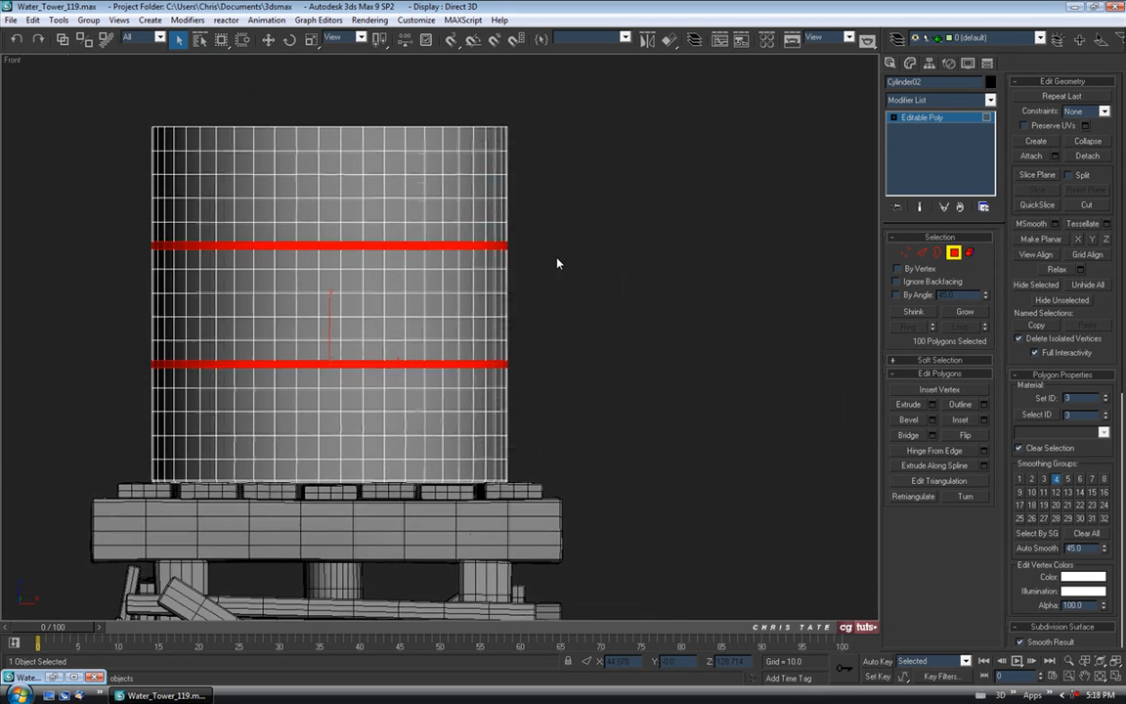
scroll(591, 244, "up", 3)
middle_click_drag(580, 289, 531, 296)
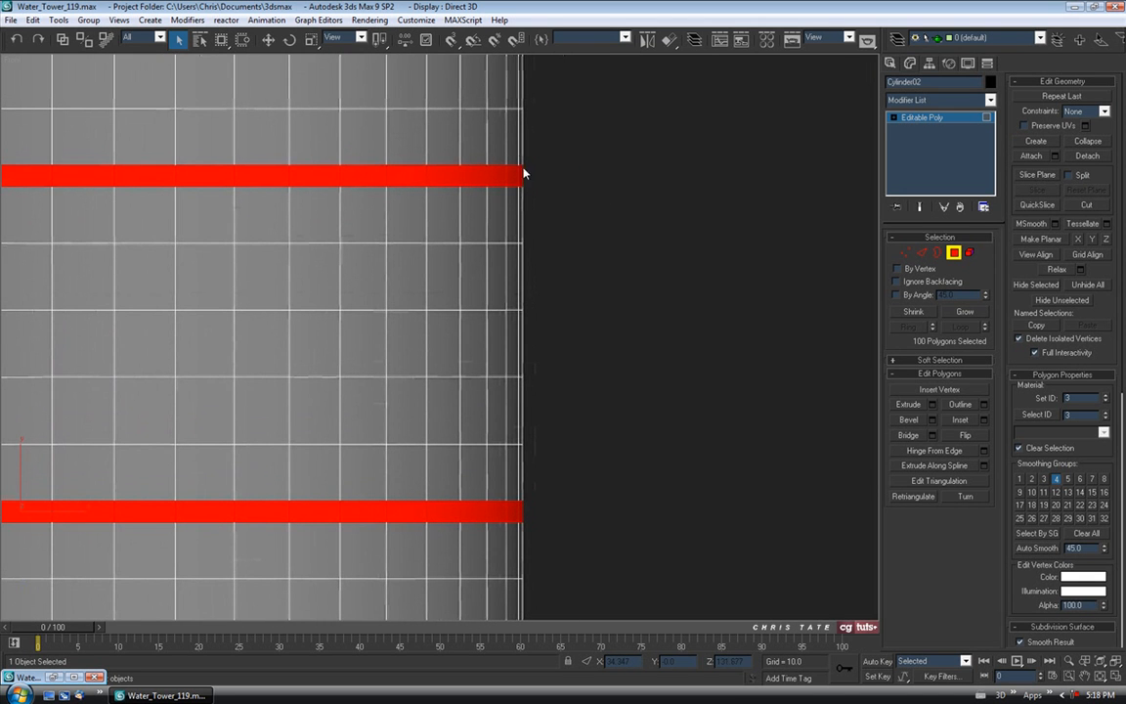
Bevel the strips along Local Normal with height 0.35 and outline -0.45.
left_click(932, 420)
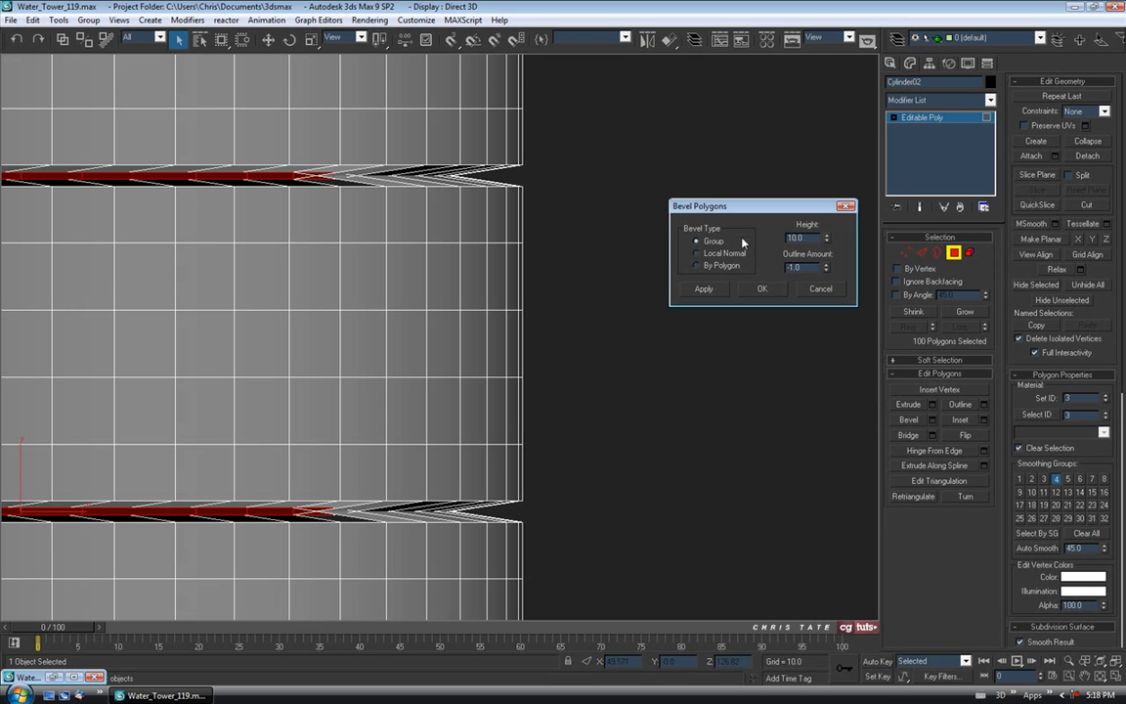
left_click(697, 255)
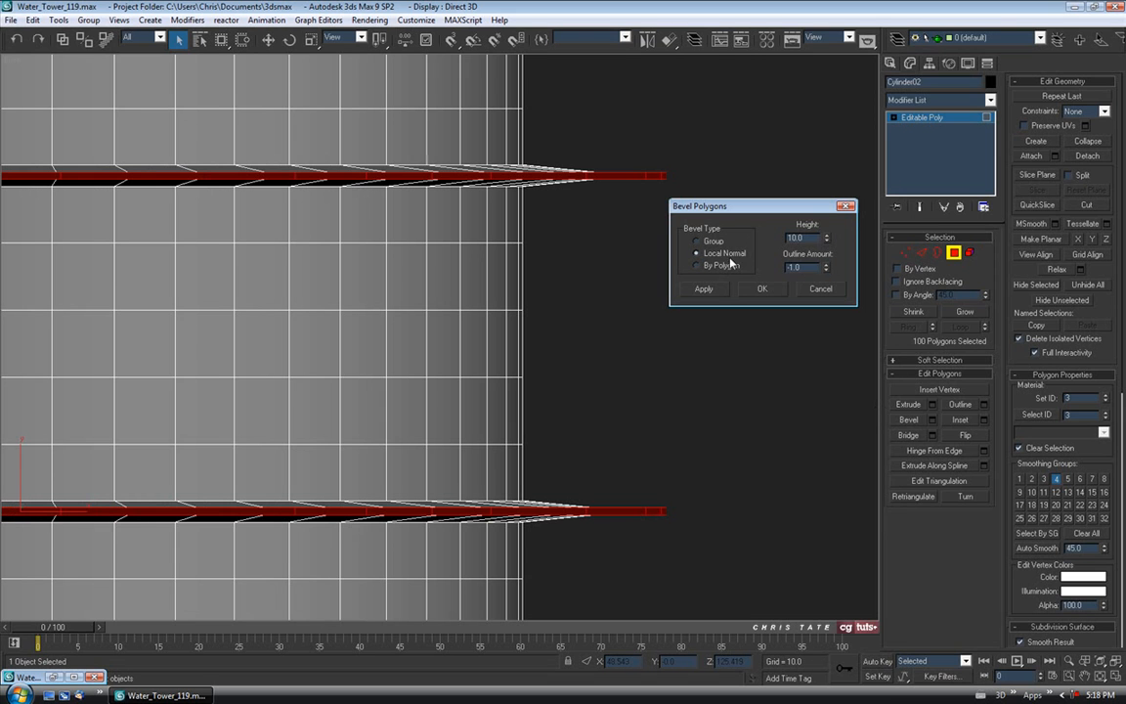
left_click_drag(753, 208, 750, 190)
mouse_move(823, 219)
left_mouse_down()
mouse_move(815, 287)
mouse_move(824, 225)
mouse_move(824, 236)
left_mouse_up()
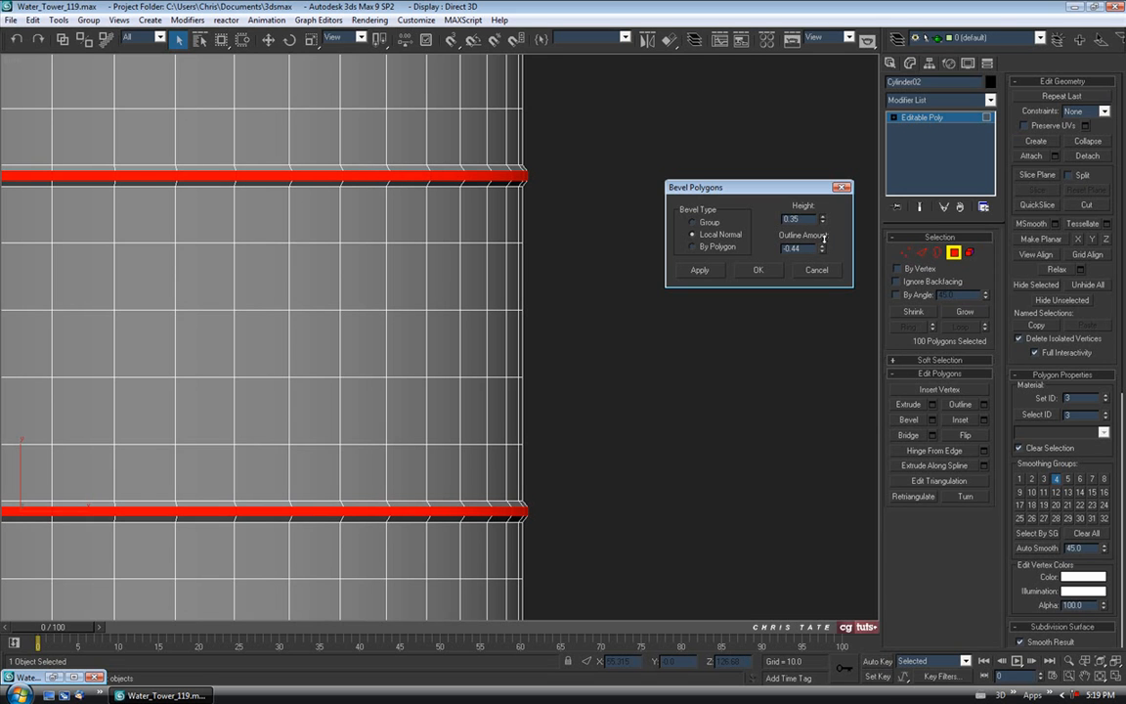
left_click_drag(824, 254, 824, 259)
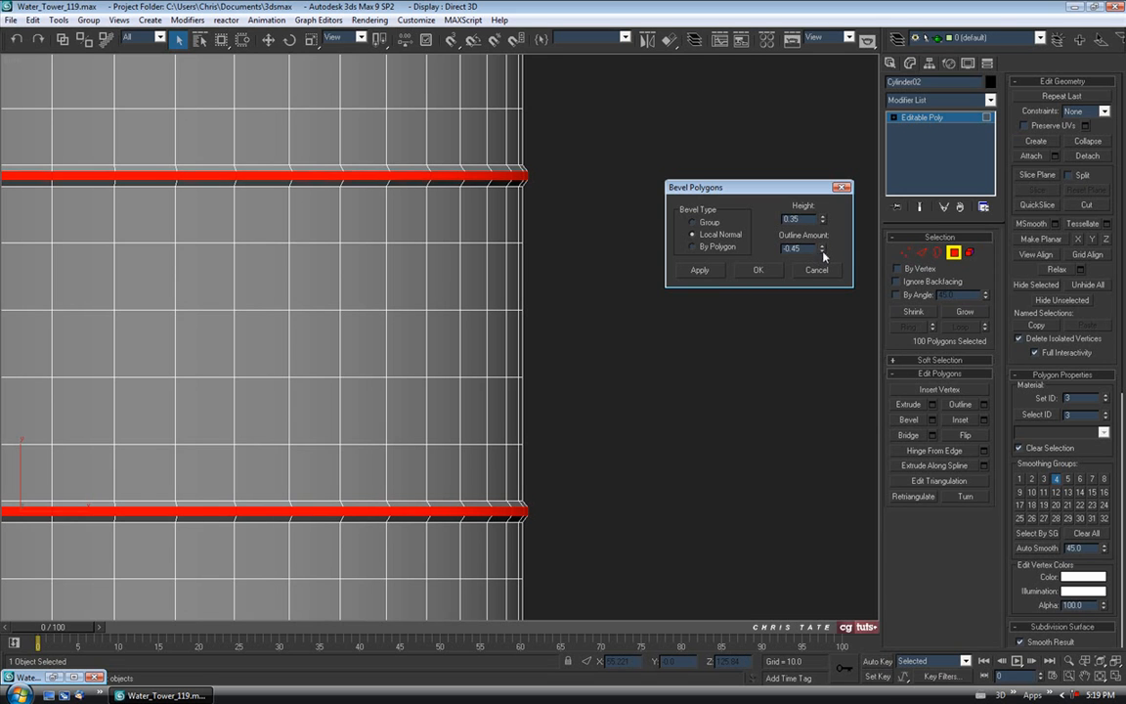
middle_click_drag(559, 354, 560, 342)
Check the bands in the perspective view, confirm the bevel, and leave Polygon mode.
key("alt+w")
middle_click(604, 450)
key("alt+w")
middle_click_drag(604, 450, 541, 431)
scroll(613, 421, "down", 5)
scroll(510, 365, "up", 8)
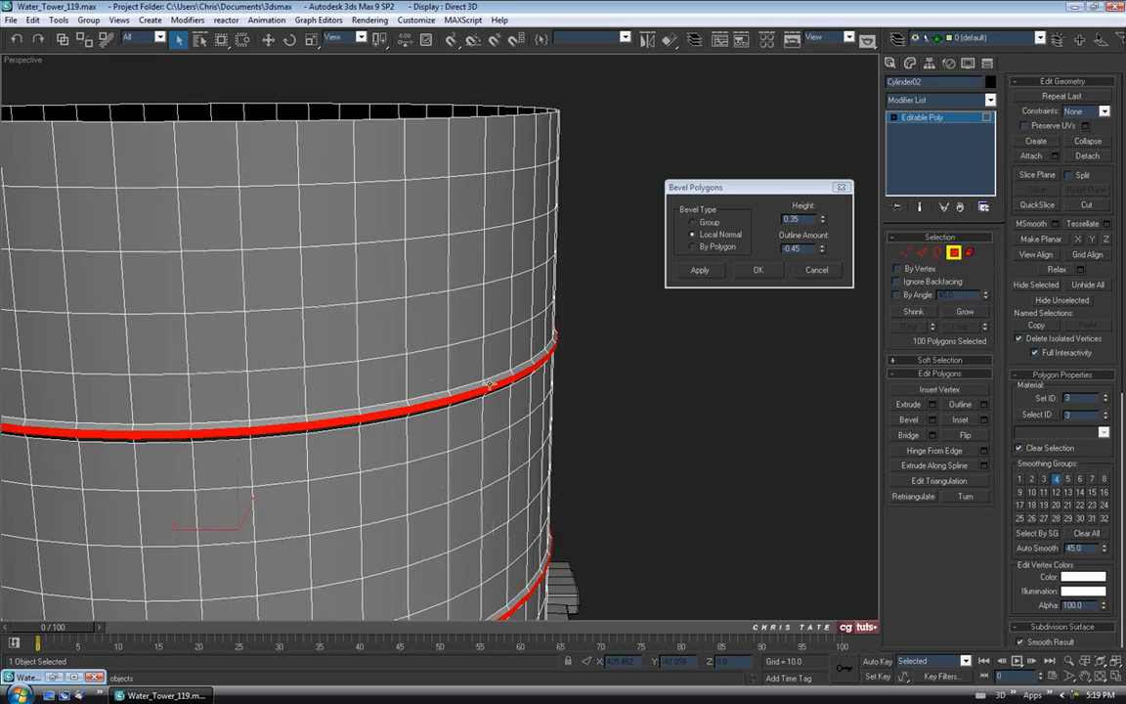
scroll(465, 365, "down", 4)
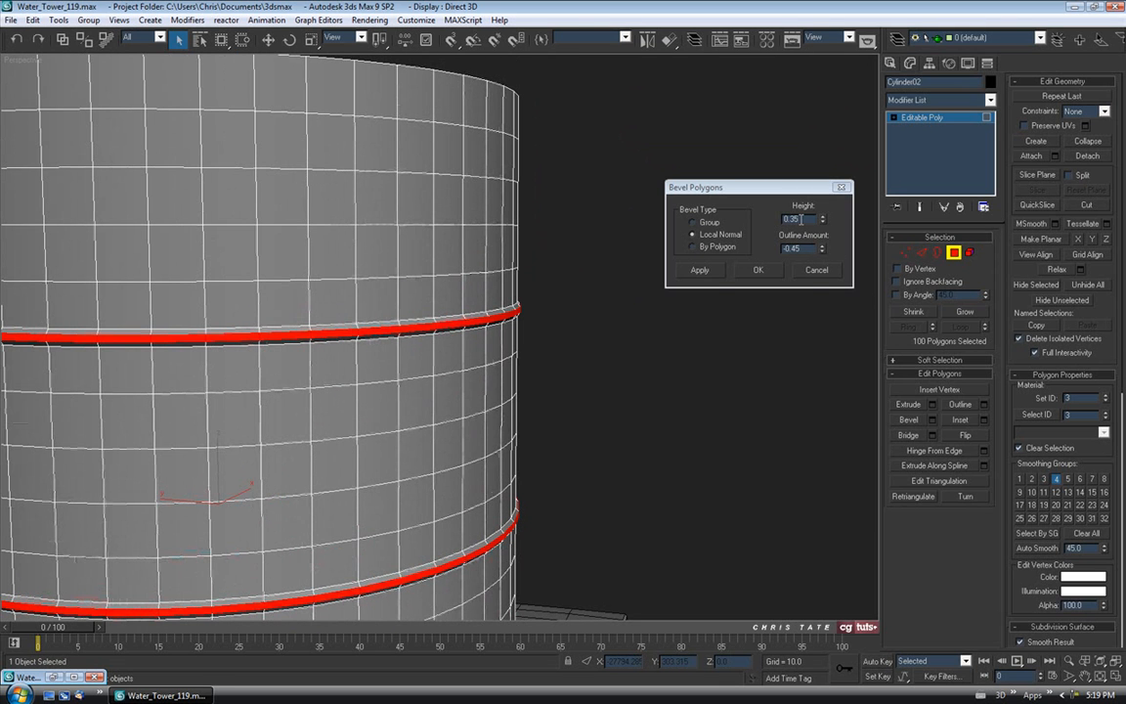
middle_click_drag(502, 310, 518, 290, "alt")
left_click(751, 277)
middle_click_drag(650, 328, 606, 272)
scroll(605, 275, "up", 3)
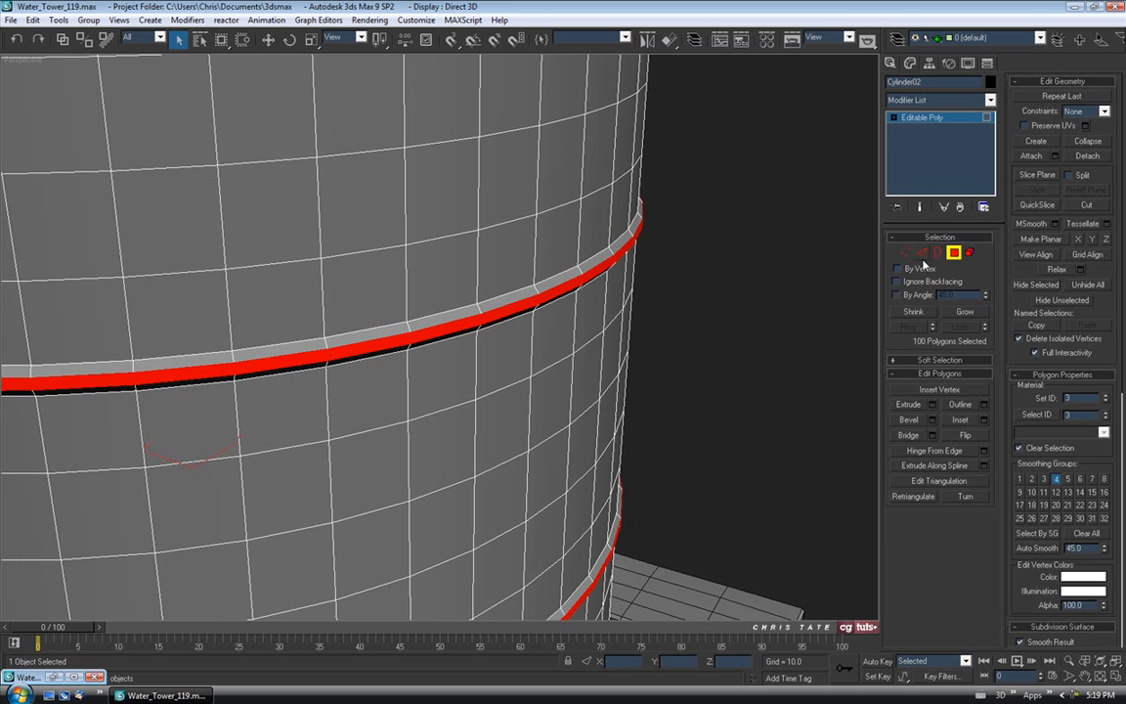
left_click(955, 253)
Frame the whole tower, toggle the wireframe overlay, and reselect the tank.
key("z")
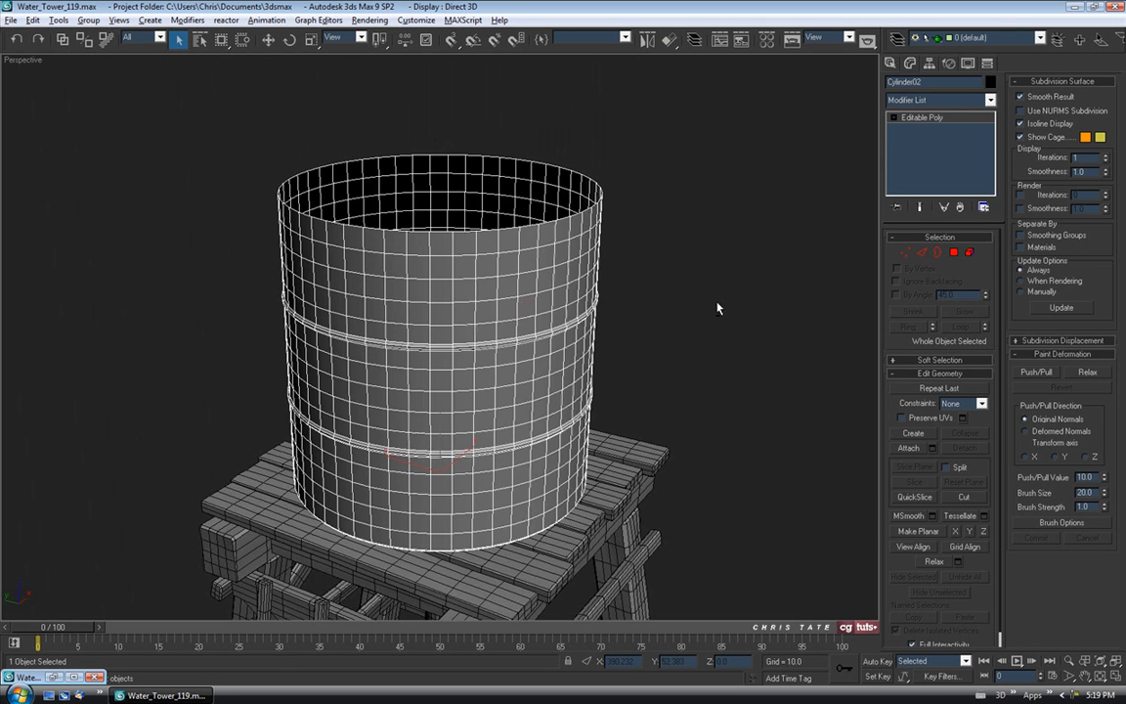
left_click(724, 295)
scroll(724, 298, "down", 6)
middle_click_drag(726, 294, 658, 308)
key("F4")
key("F4")
key("F4")
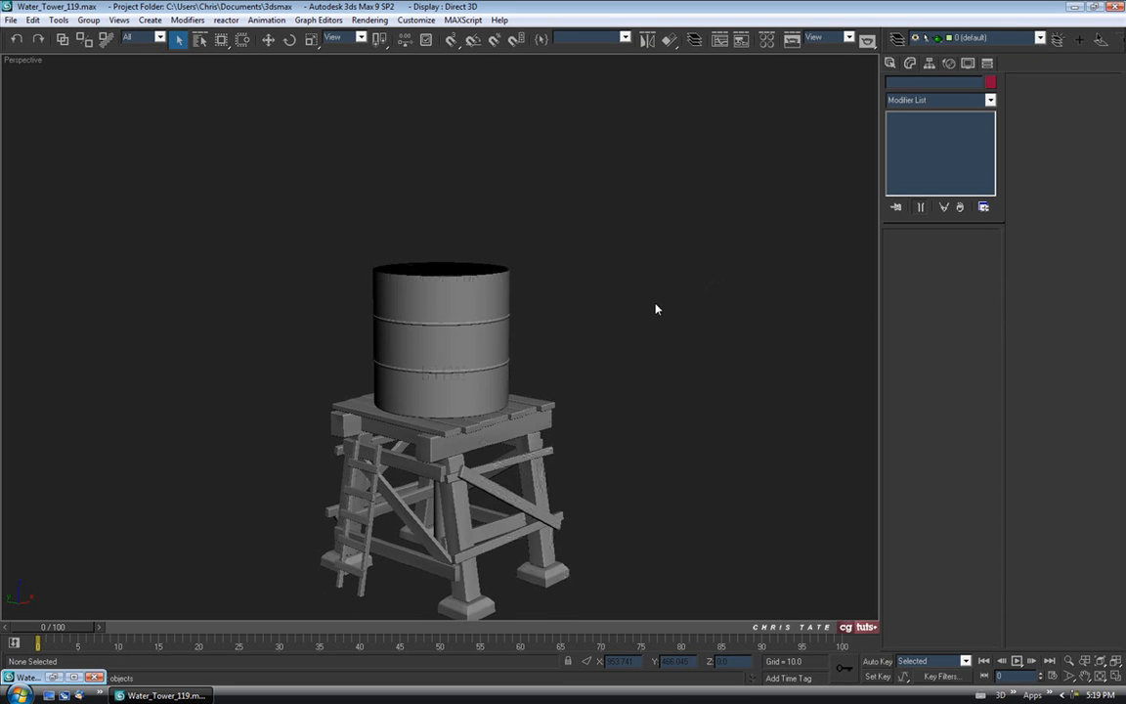
key("F4")
scroll(600, 325, "up", 5)
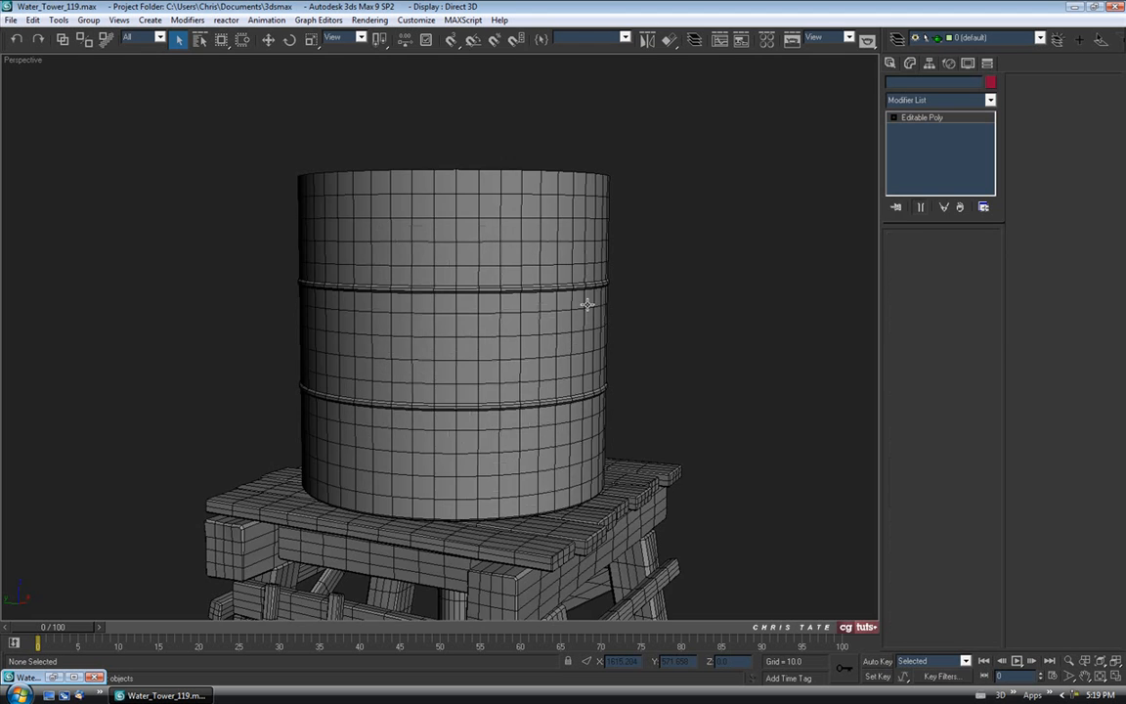
left_click(587, 305)
scroll(541, 259, "up", 6)
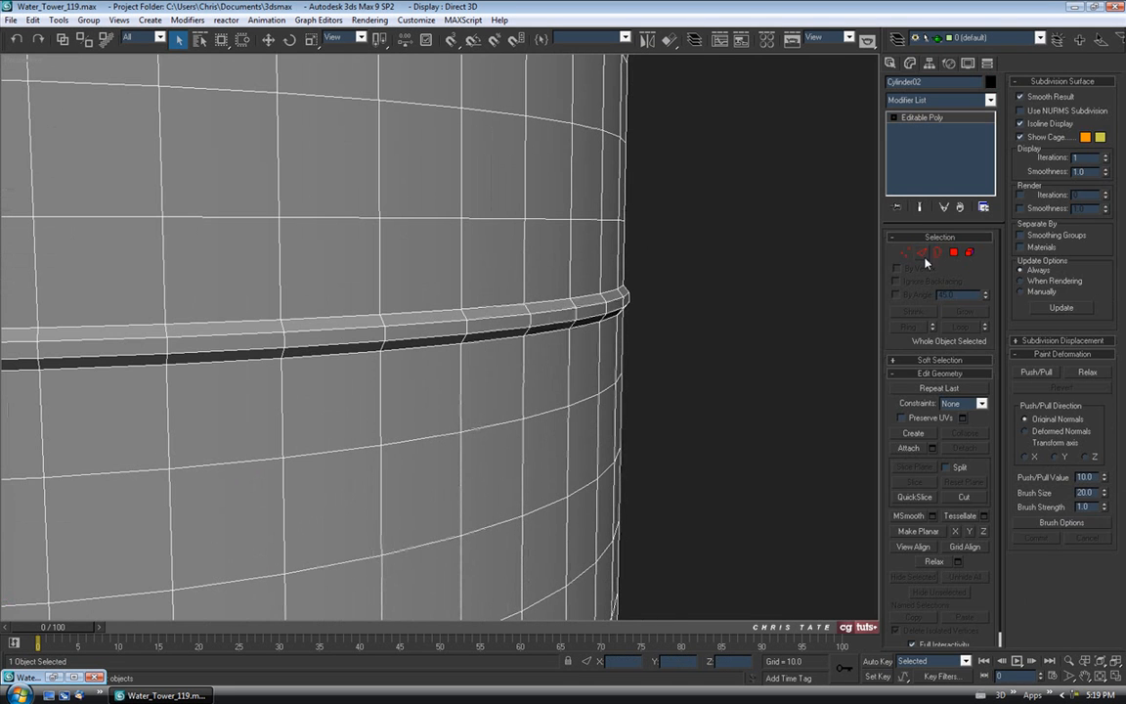
Loop-select the first band's rim edges and chamfer them by 0.1.
left_click(921, 252)
middle_click_drag(563, 370, 518, 295)
left_click(467, 273)
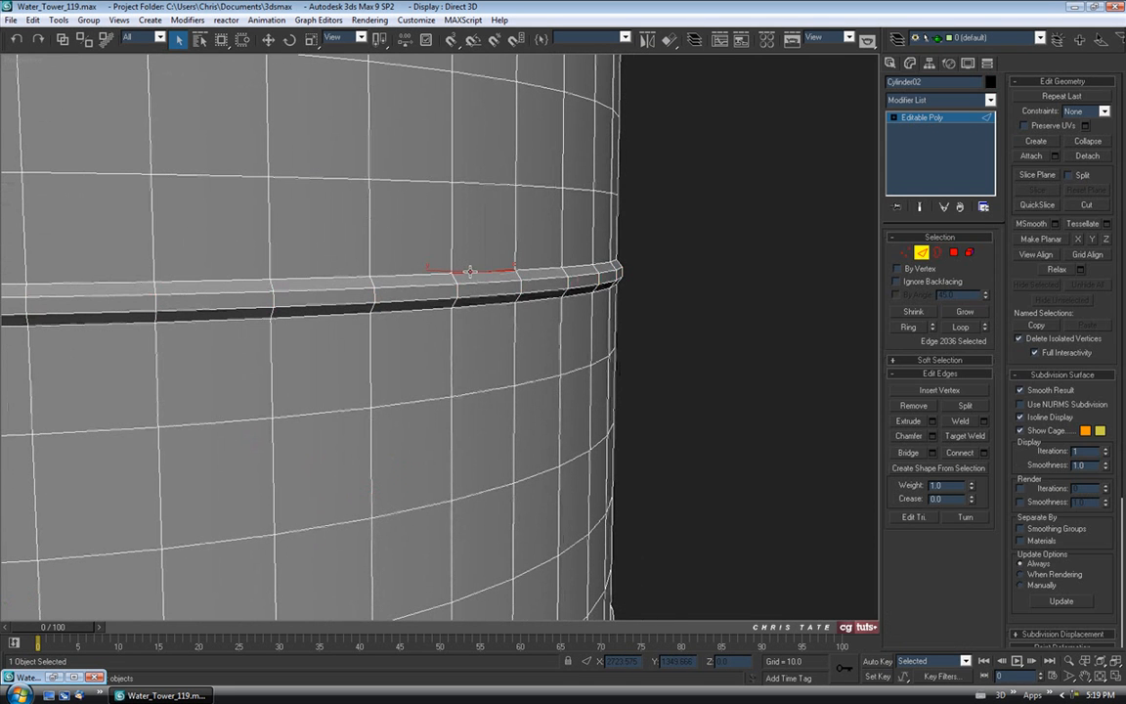
left_click(476, 304, "ctrl")
middle_click_drag(516, 379, 508, 245)
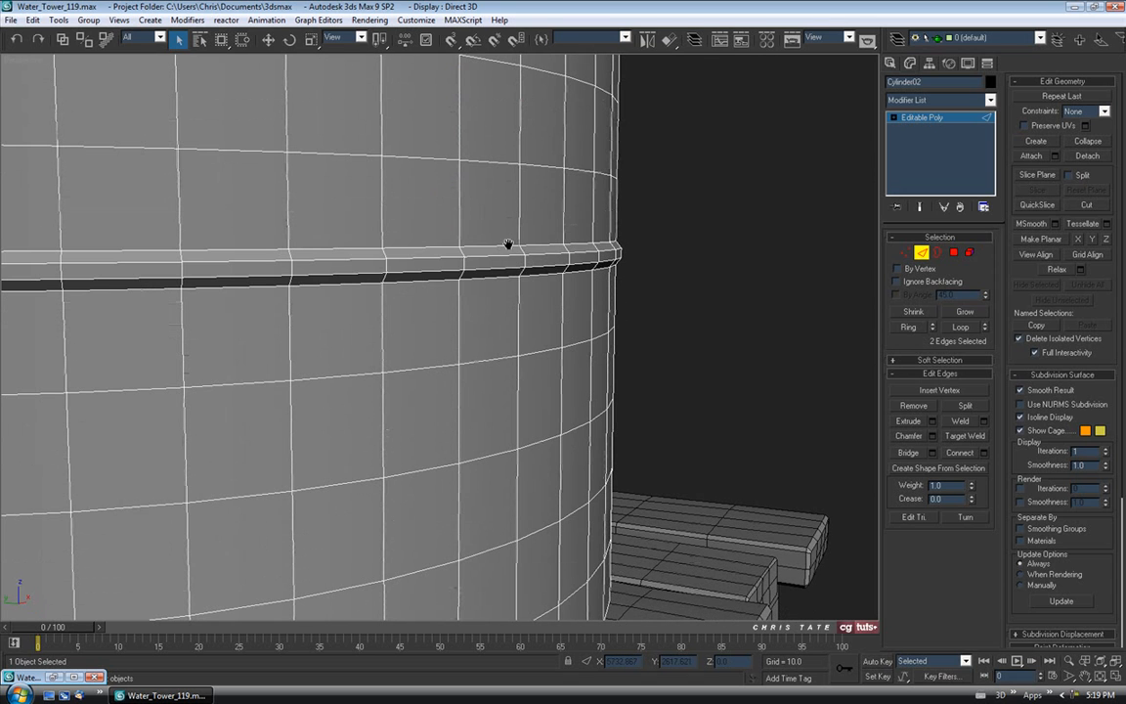
left_click(961, 326)
left_click(933, 436)
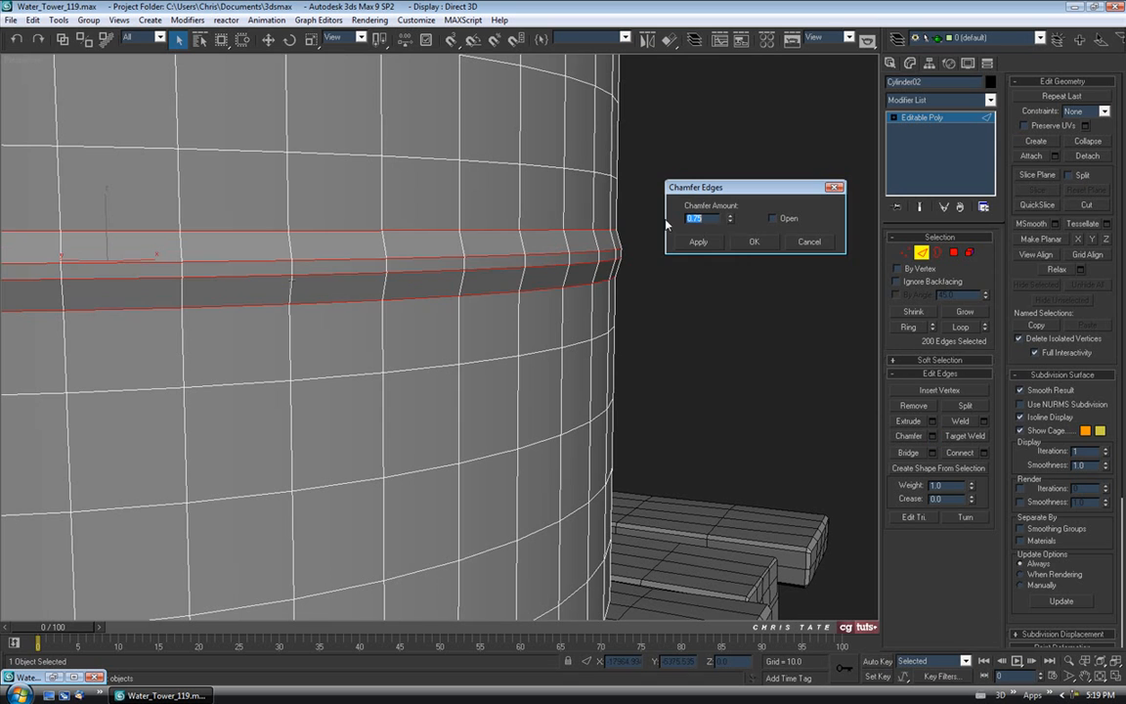
left_click_drag(731, 220, 731, 266)
middle_click_drag(624, 264, 616, 285, "alt")
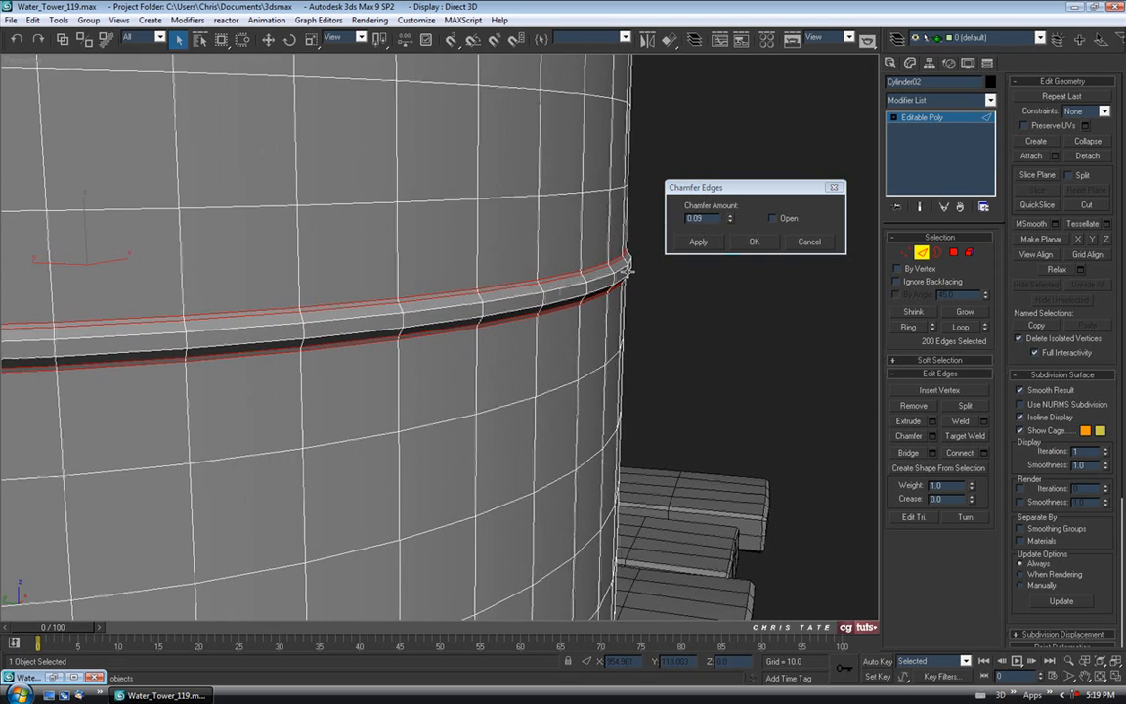
left_click(730, 217)
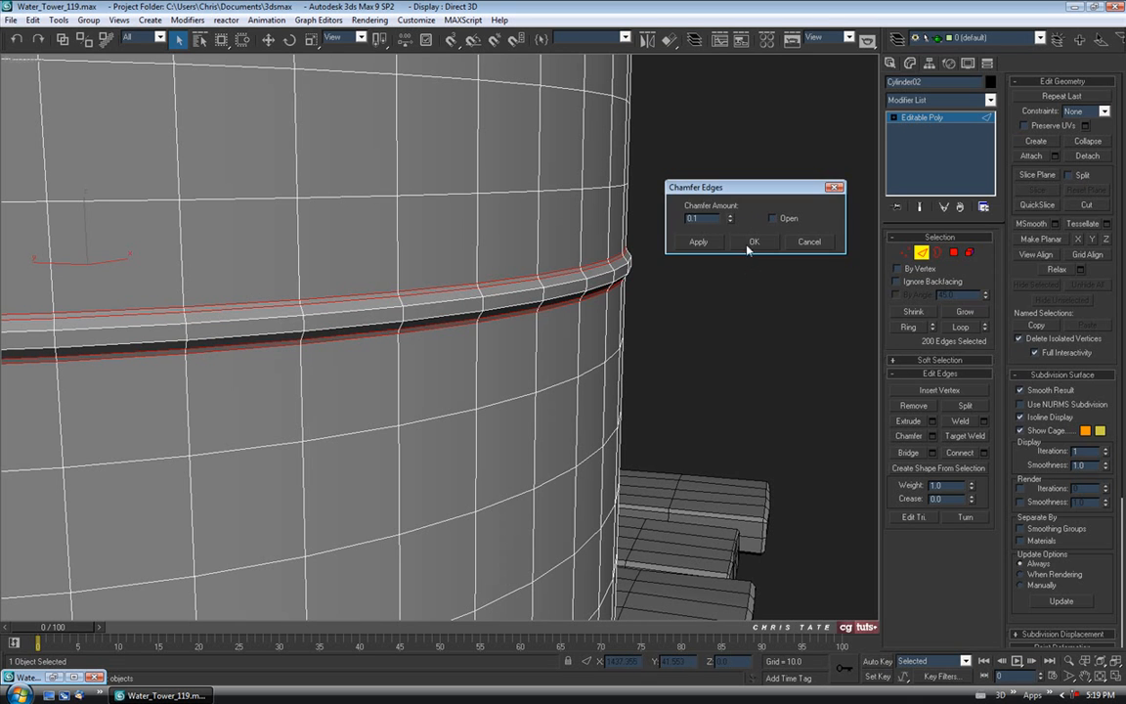
left_click(750, 244)
Loop-select the second band's rim edges, chamfer them by 0.12, then exit Edge mode and deselect.
left_click(601, 279)
mouse_move(646, 183)
middle_mouse_down()
mouse_move(622, 377)
mouse_move(621, 357)
middle_mouse_up()
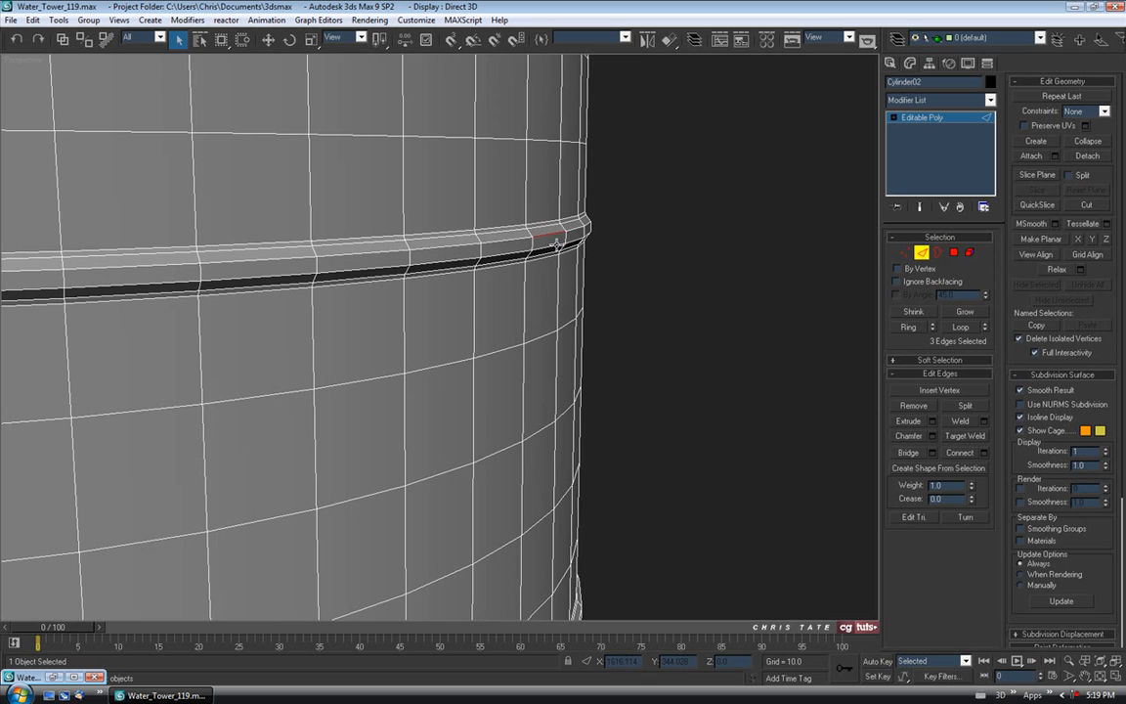
left_click(958, 328)
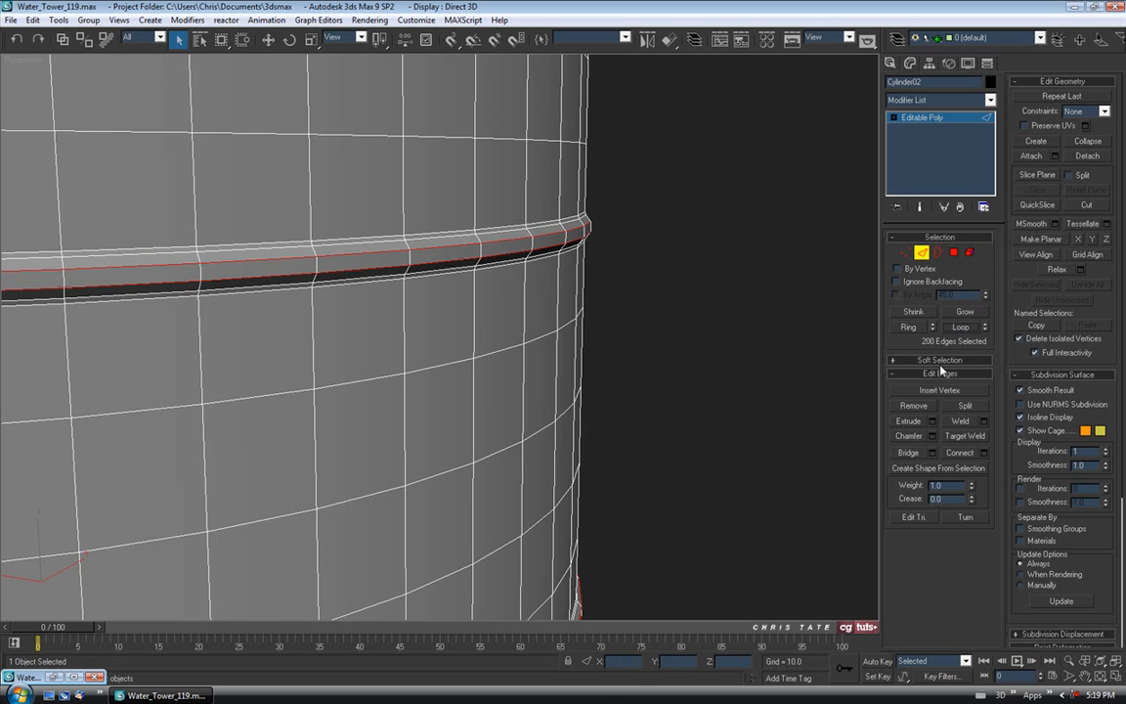
left_click(933, 436)
scroll(556, 286, "down", 5)
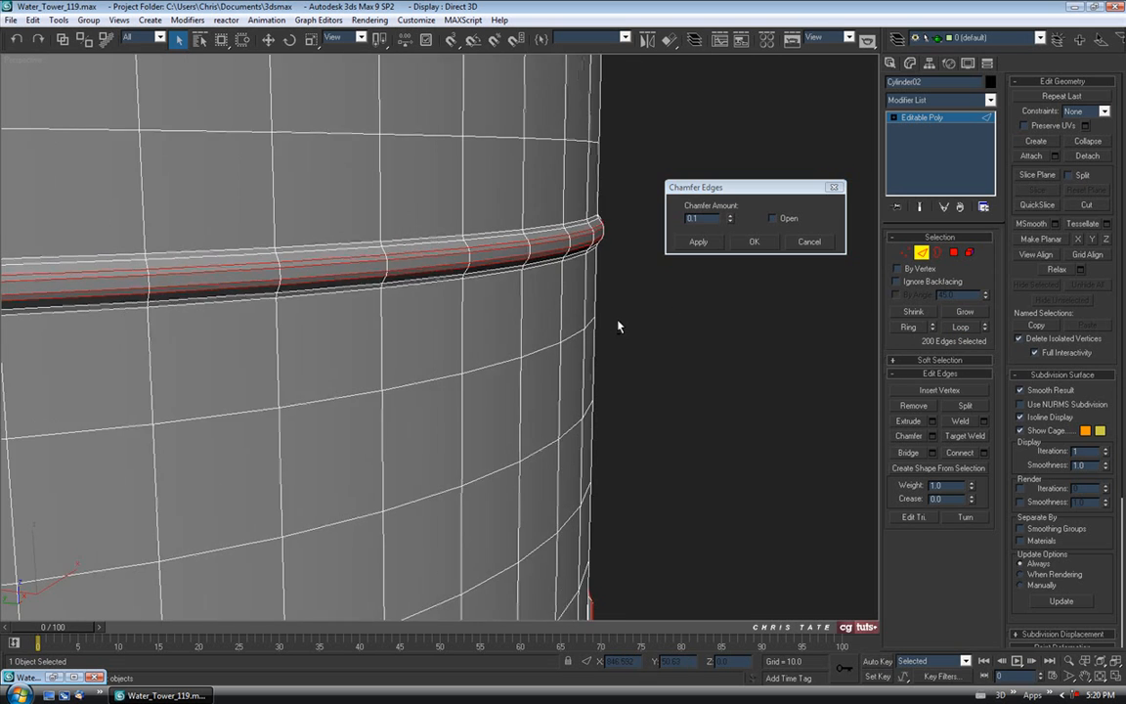
middle_click_drag(570, 323, 586, 326, "alt")
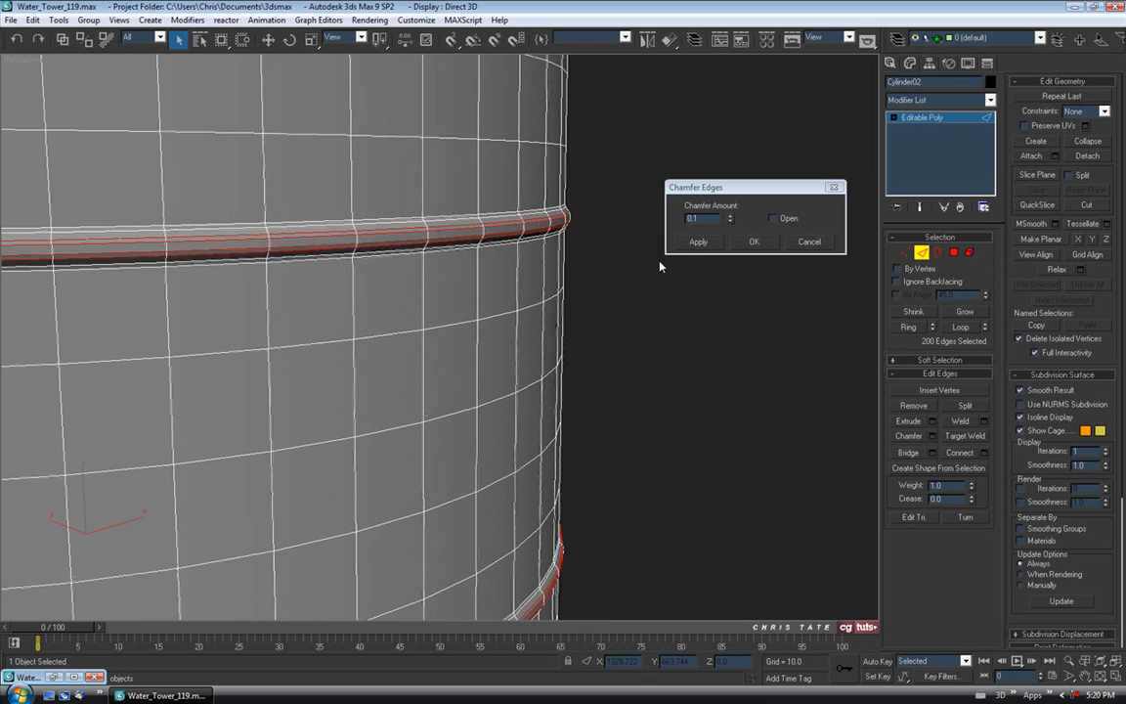
left_click(729, 218)
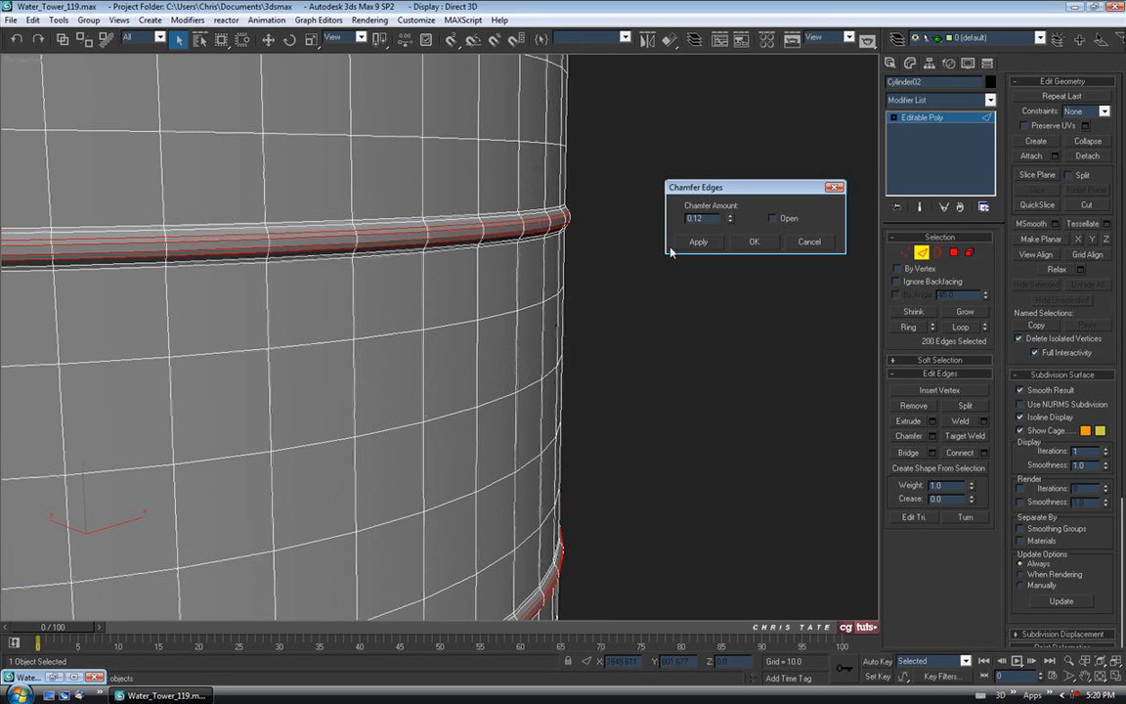
middle_click_drag(673, 250, 598, 251, "alt")
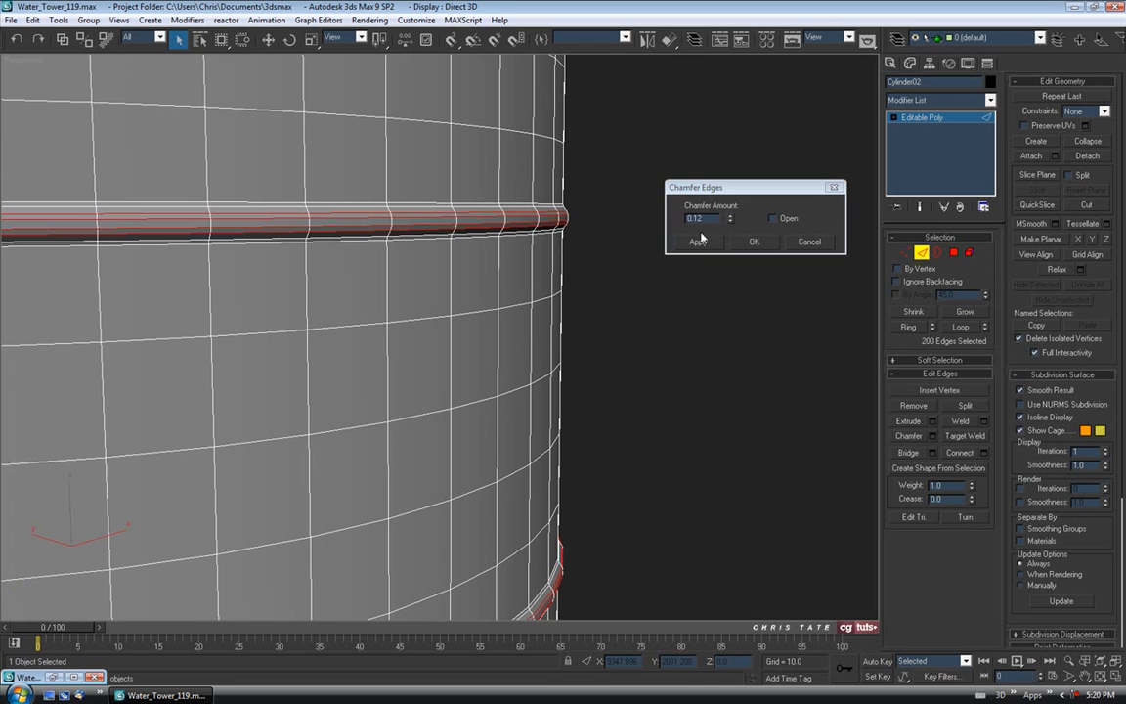
left_click(752, 243)
scroll(699, 342, "down", 6)
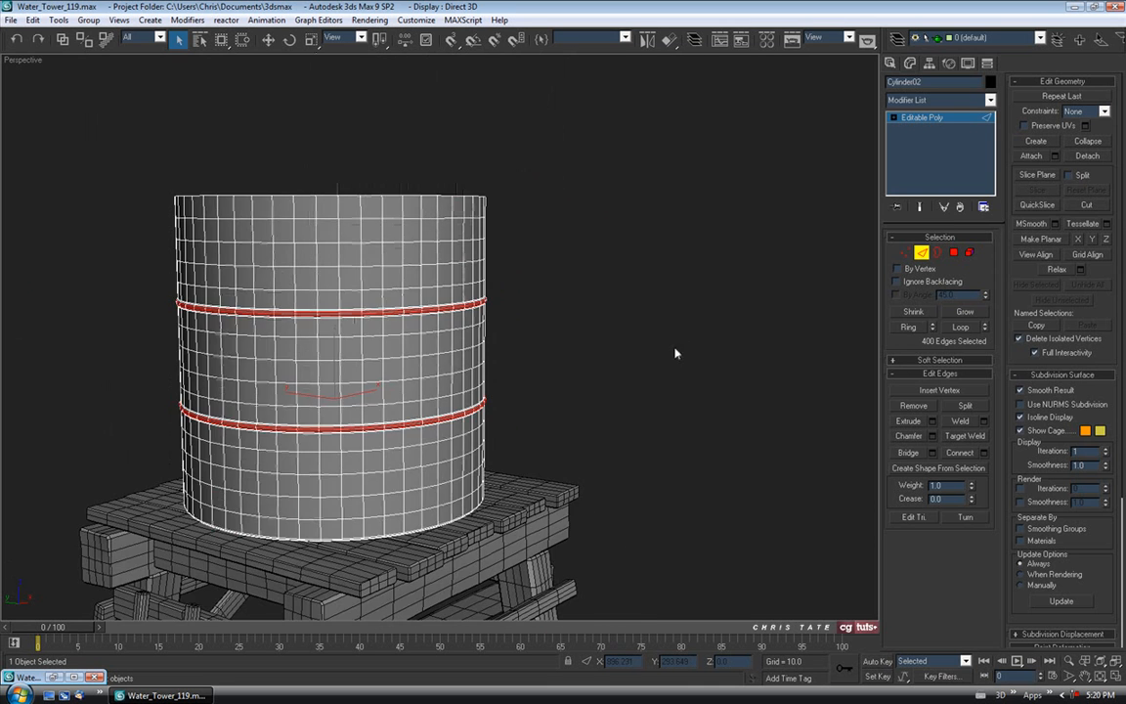
left_click(923, 254)
left_click(751, 321)
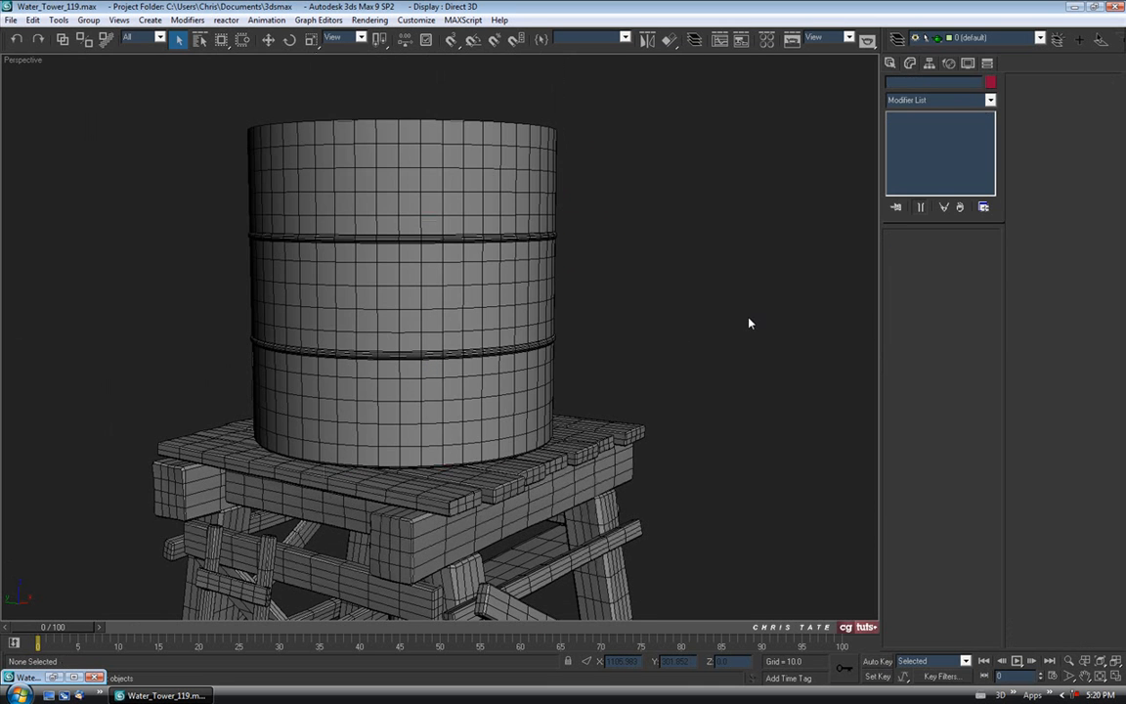
Reposition the view of the tower with the wireframe overlay shown.
key("F4")
middle_click_drag(749, 325, 675, 266)
scroll(753, 308, "down", 4)
scroll(684, 244, "down", 3)
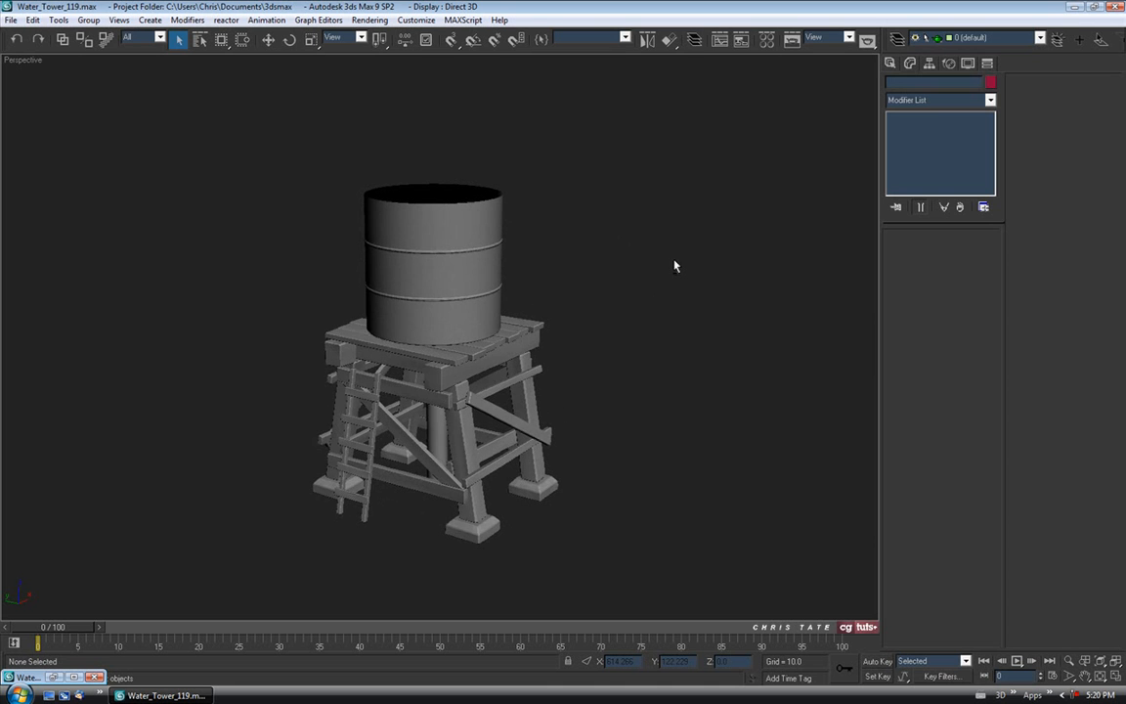
key("F4")
scroll(469, 274, "up", 3)
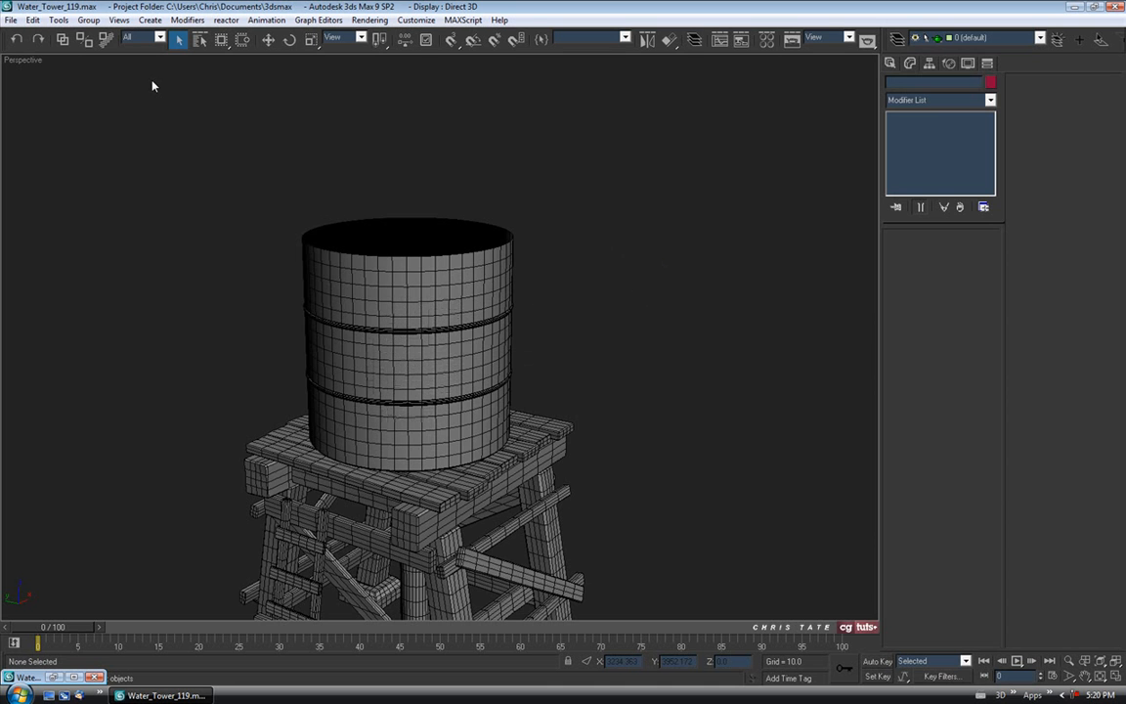
Save the scene as Water_Tower_120.max and briefly open the Material Editor.
left_click(9, 20)
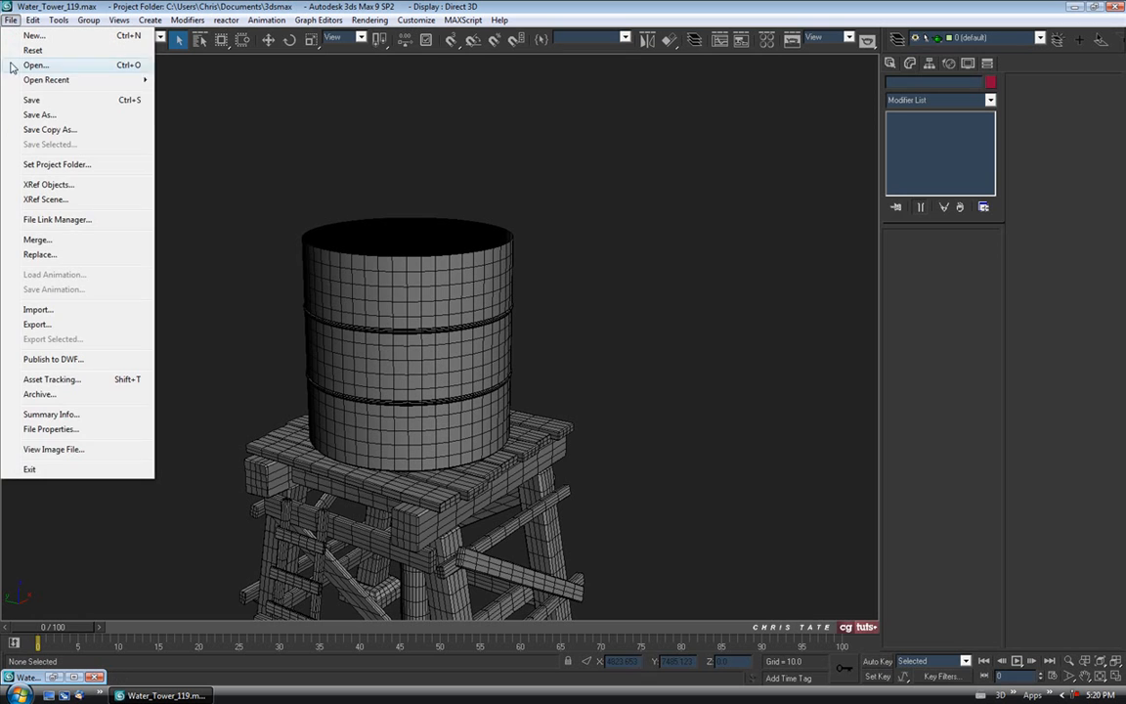
left_click(40, 115)
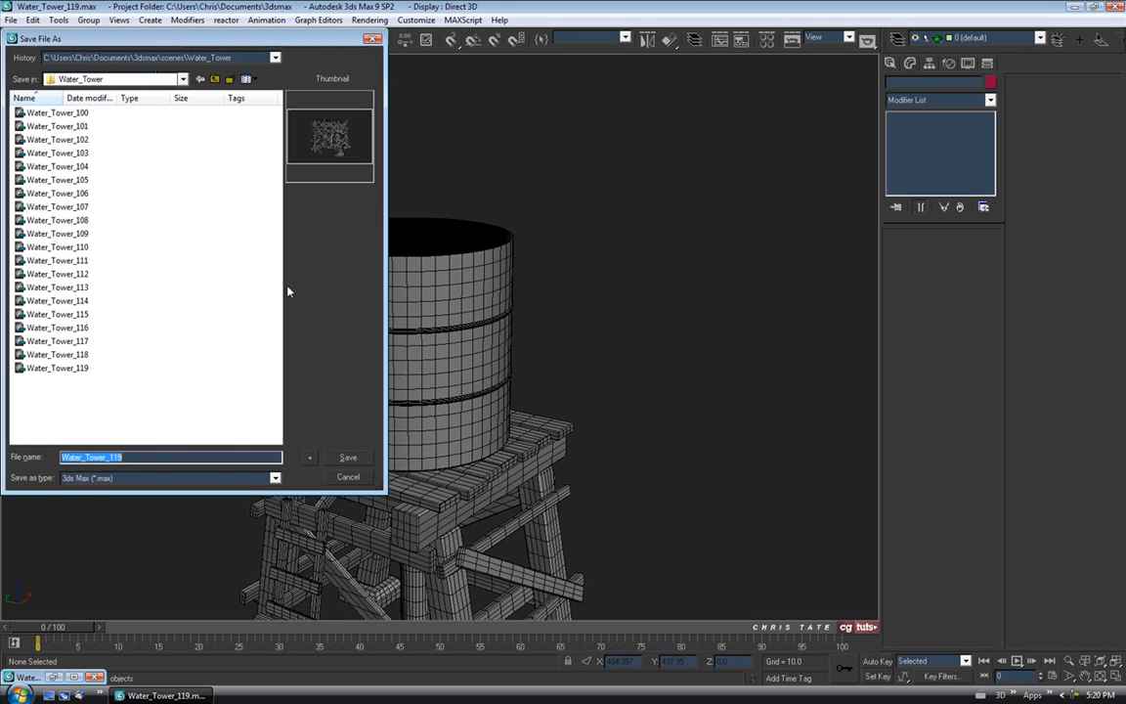
left_click(309, 458)
middle_click_drag(402, 329, 437, 229)
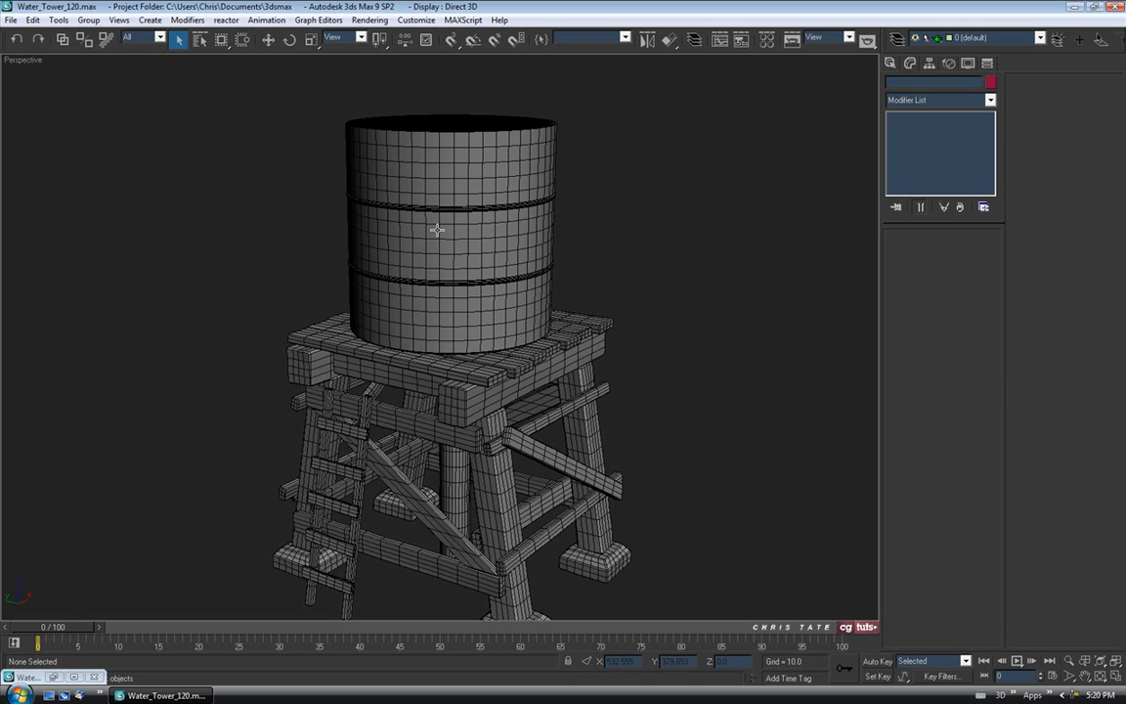
key("m")
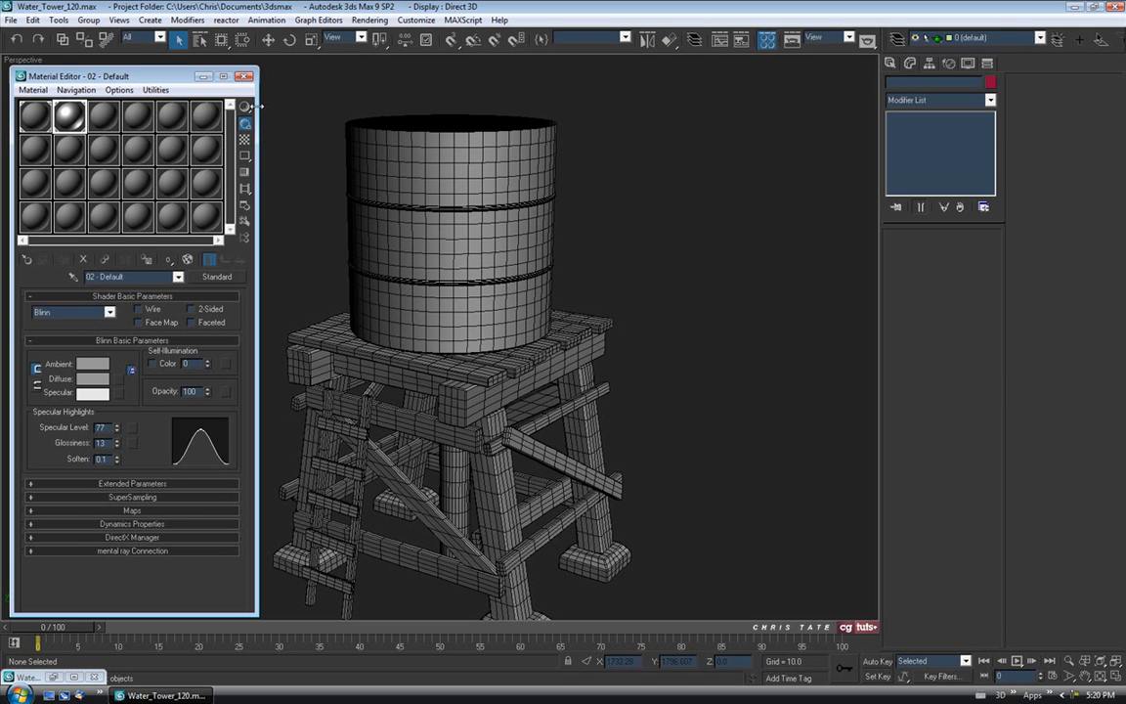
left_click(244, 76)
middle_click_drag(455, 274, 445, 313)
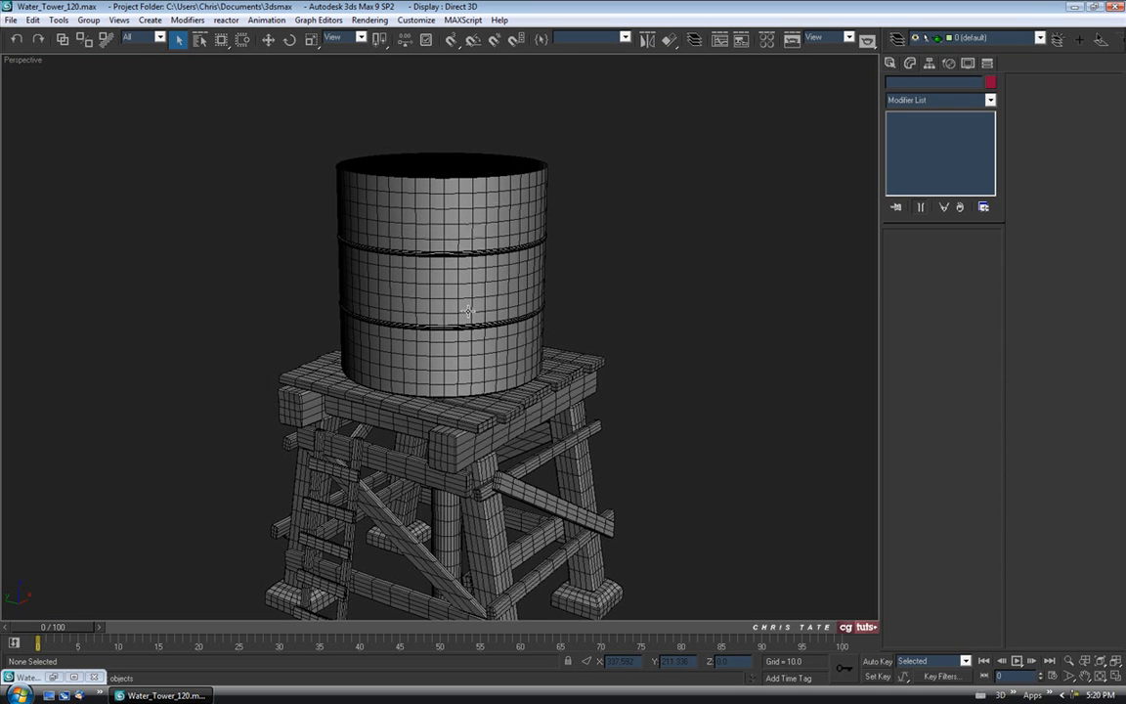
Isolate the tank and enable Push/Pull painting with a smaller brush and value 5.6.
left_click(486, 370)
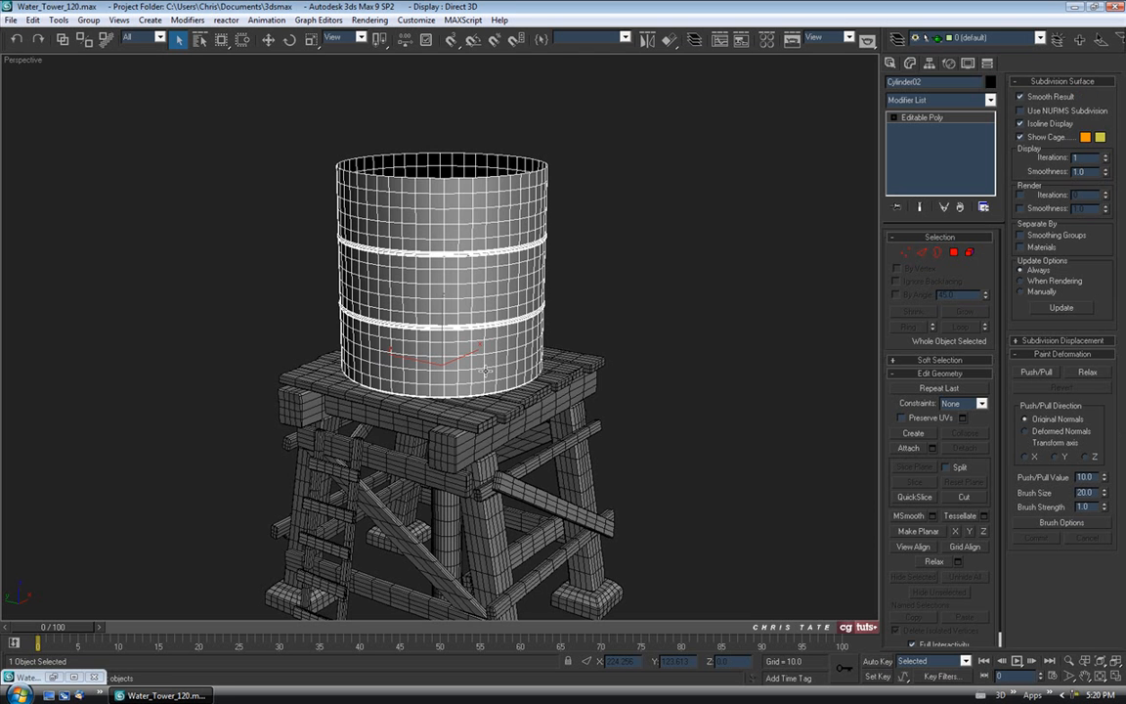
key("alt+q")
middle_click_drag(467, 360, 499, 327, "alt")
left_click(1037, 371)
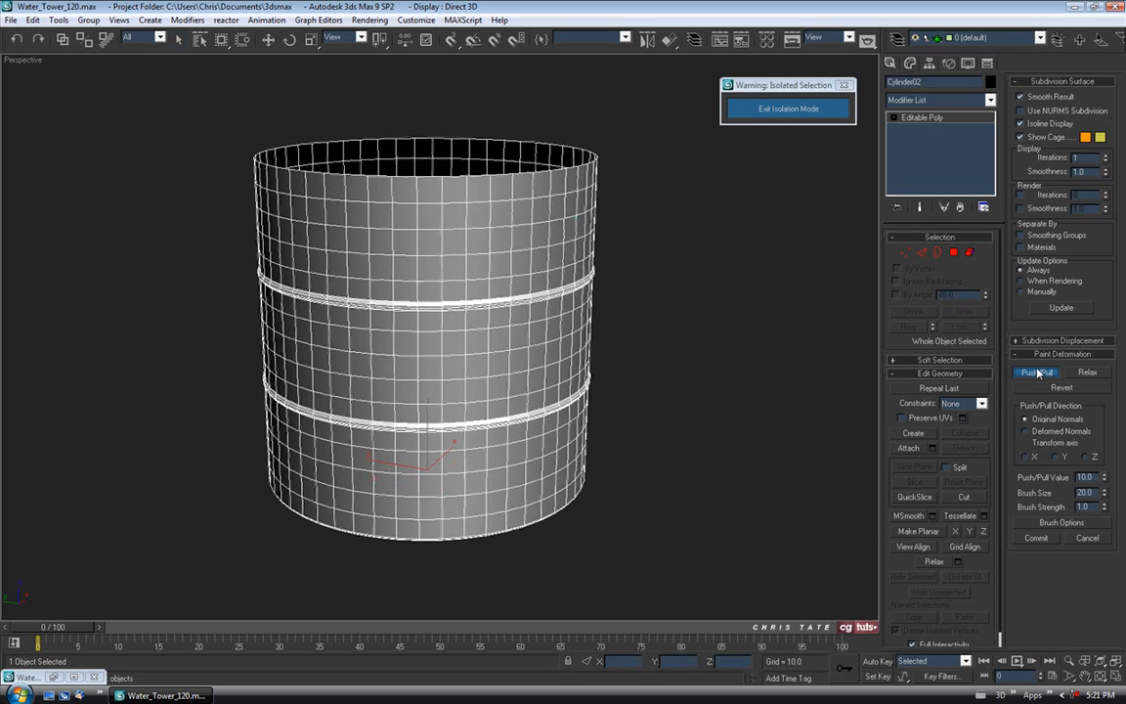
mouse_move(1105, 493)
left_mouse_down()
mouse_move(1107, 525)
mouse_move(1104, 478)
left_mouse_up()
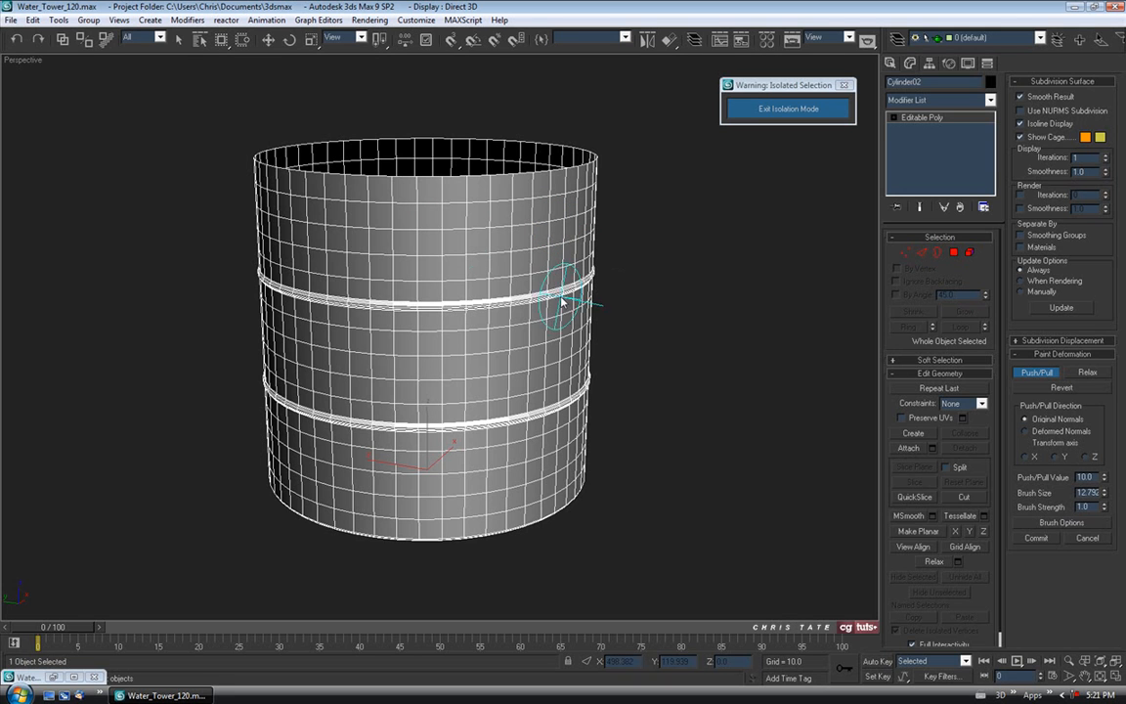
left_click(1105, 478)
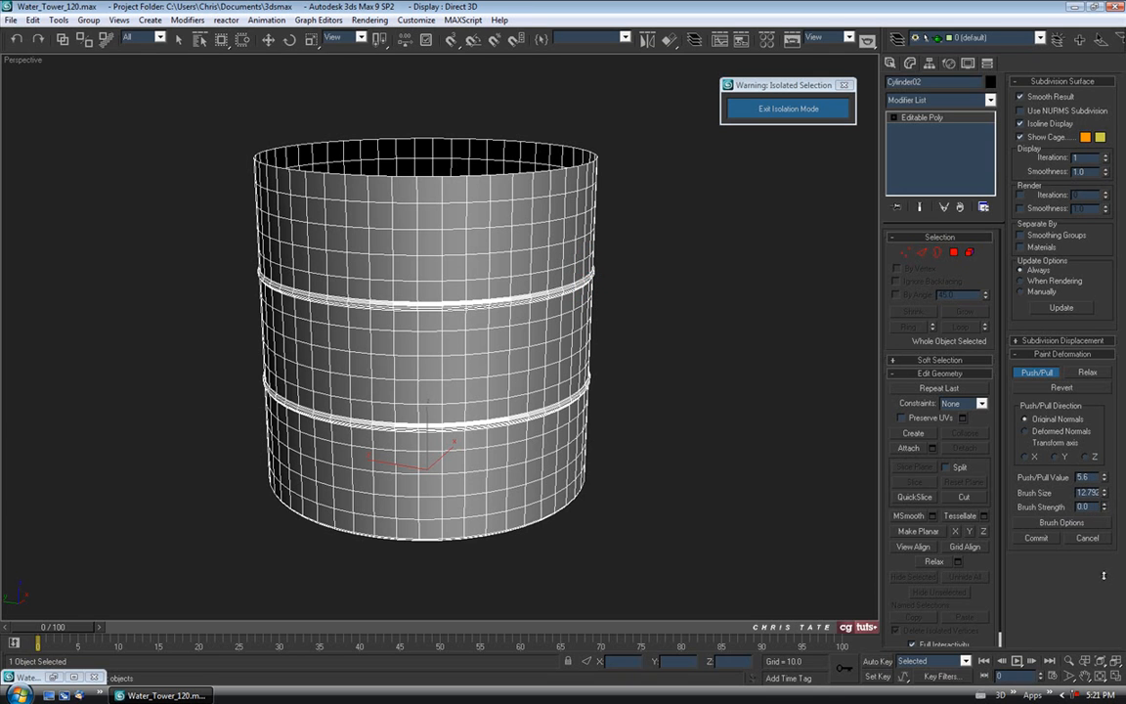
Orbit and zoom around the isolated tank to inspect its bands and top and bottom openings.
middle_click_drag(537, 318, 542, 346)
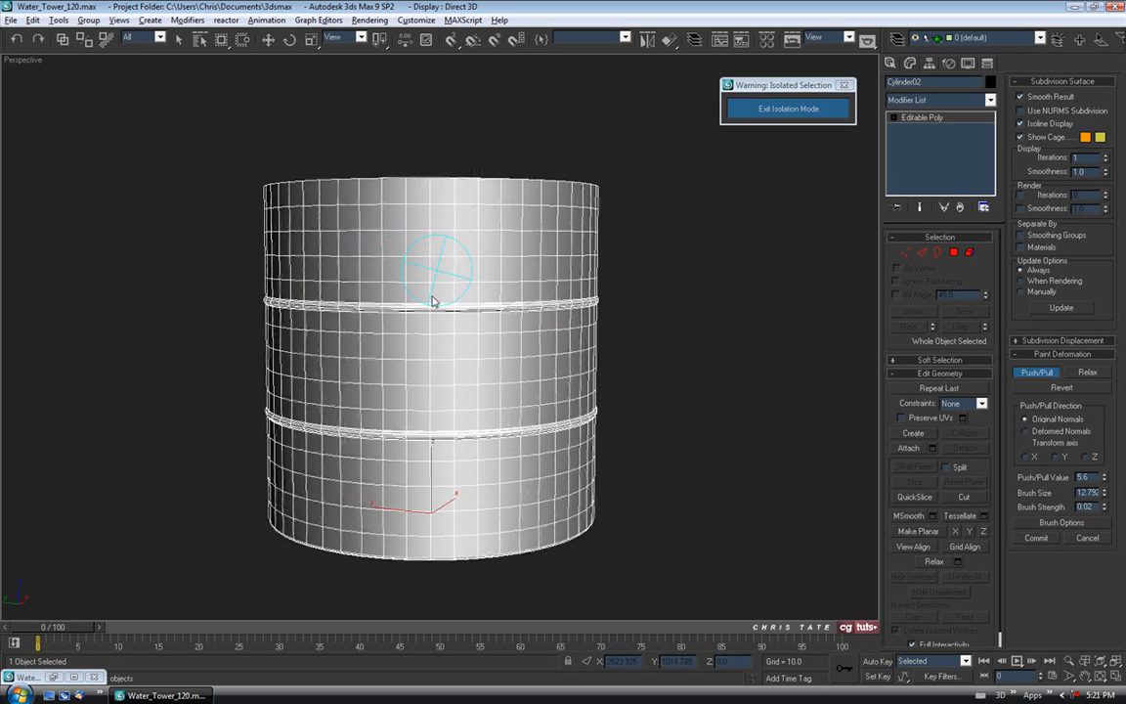
scroll(435, 309, "up", 3)
mouse_move(509, 310)
middle_mouse_down()
mouse_move(367, 225)
mouse_move(471, 274)
mouse_move(463, 295)
middle_mouse_up()
scroll(377, 228, "up", 3)
scroll(466, 295, "up", 2)
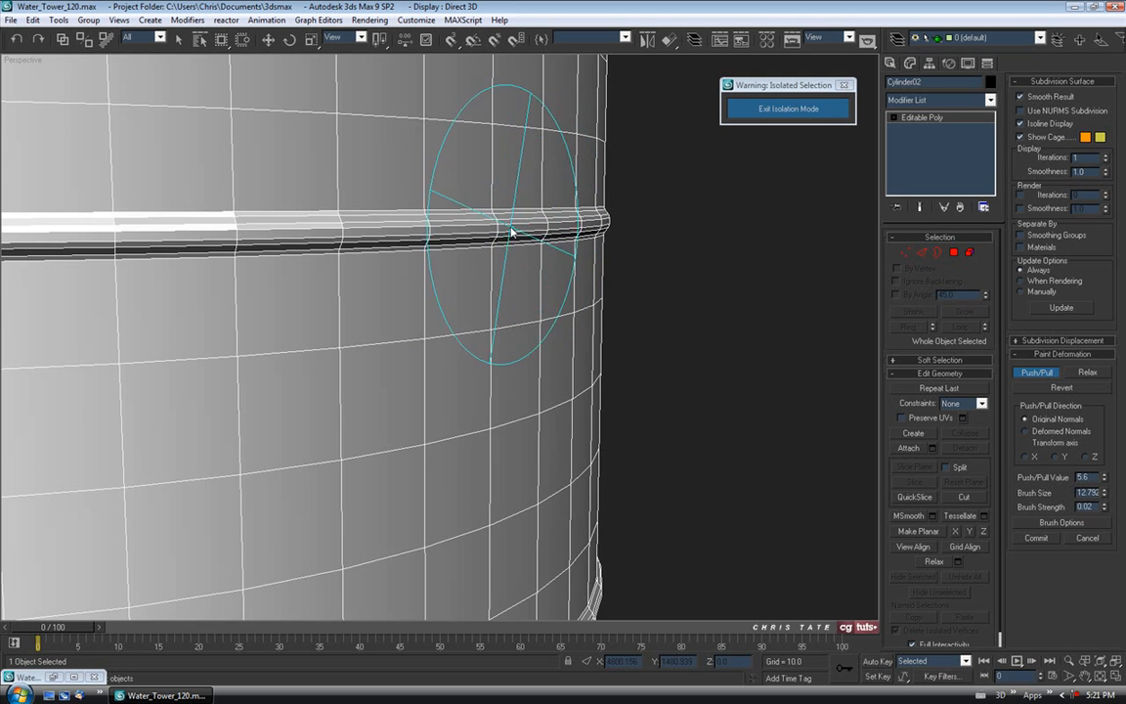
middle_click_drag(543, 264, 624, 267, "alt")
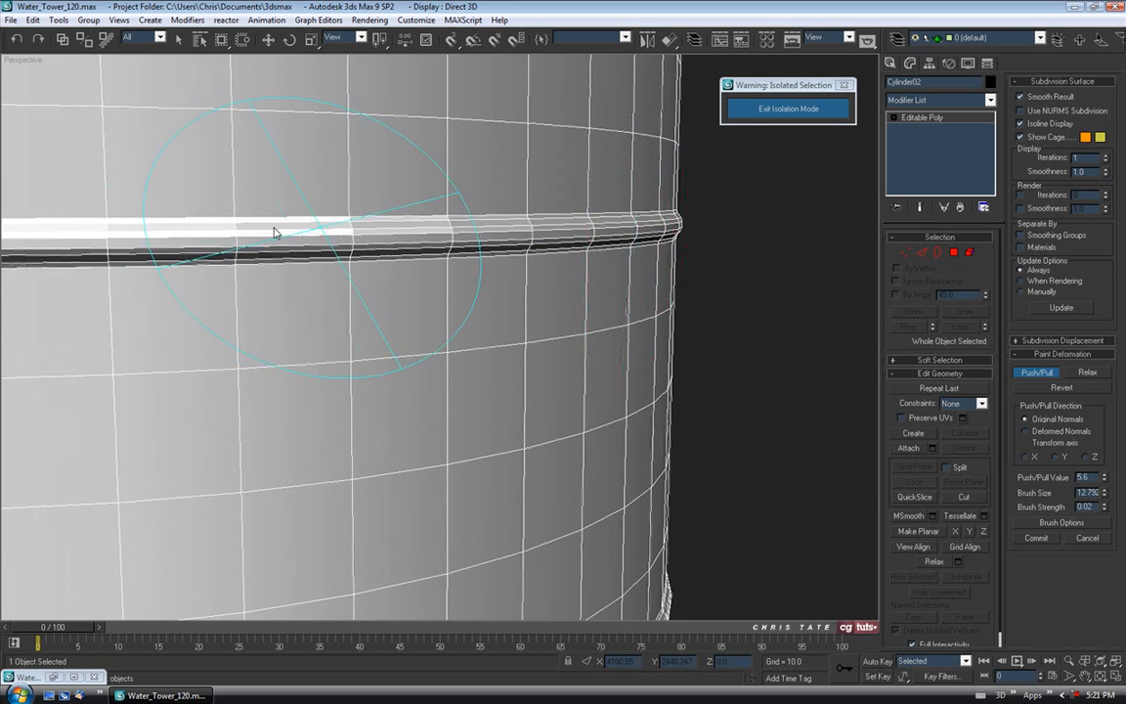
scroll(575, 286, "down", 5)
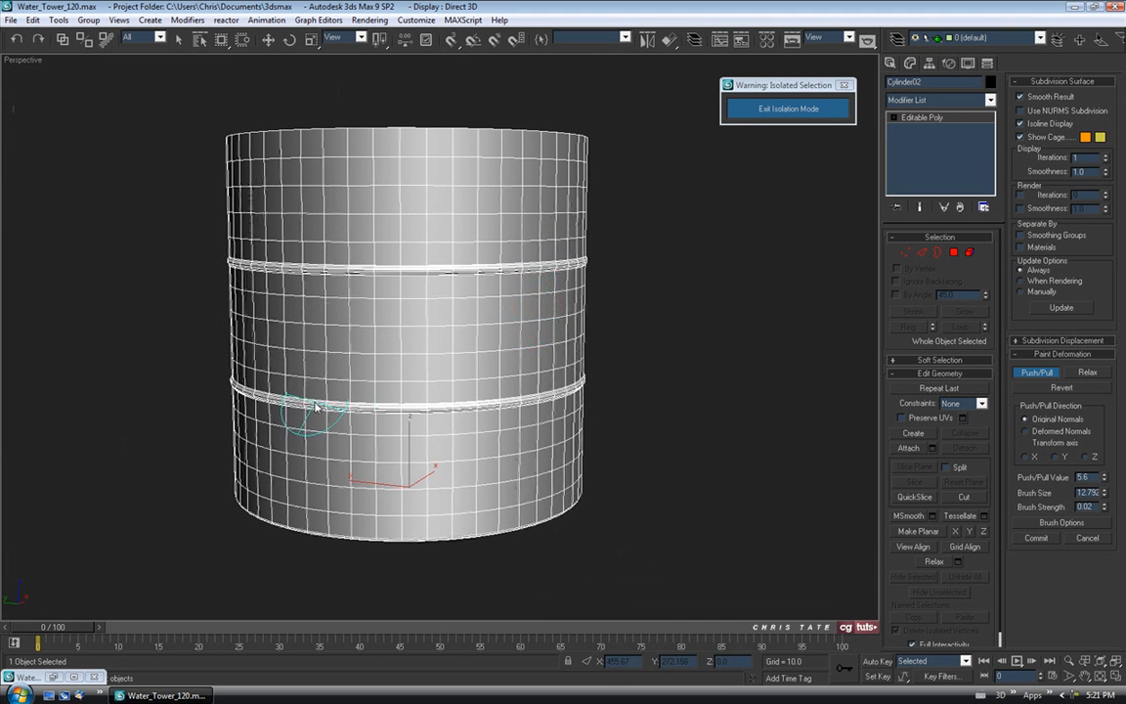
middle_click_drag(392, 312, 405, 322, "alt")
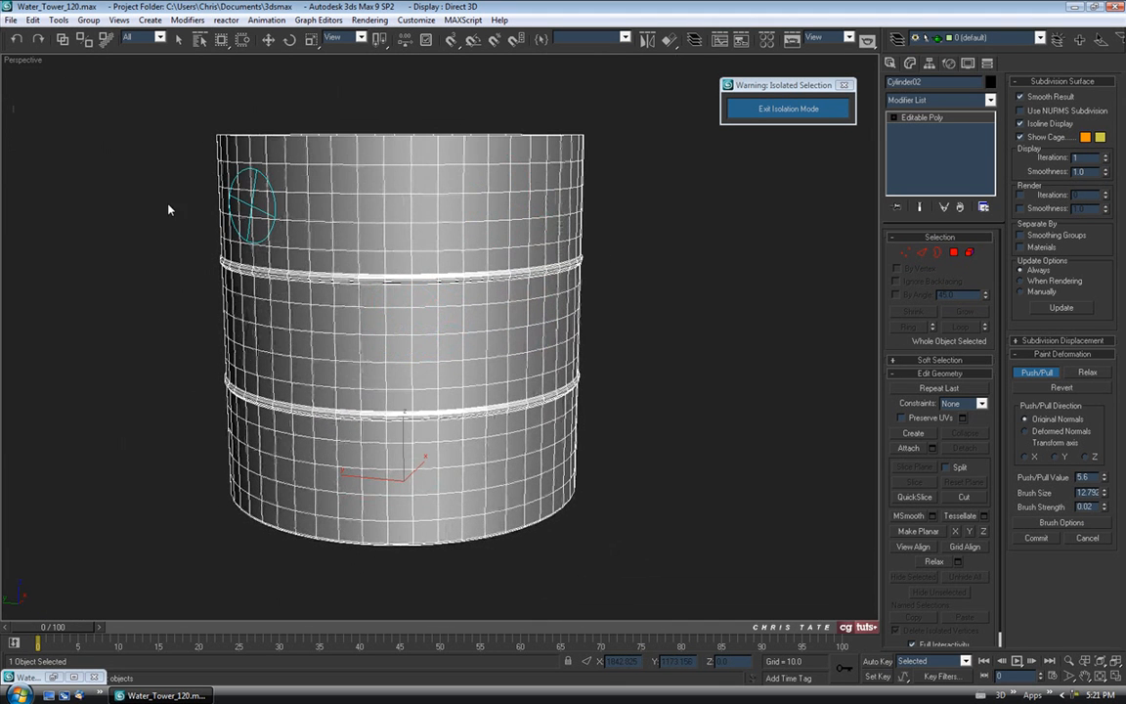
middle_click_drag(482, 214, 472, 277, "alt")
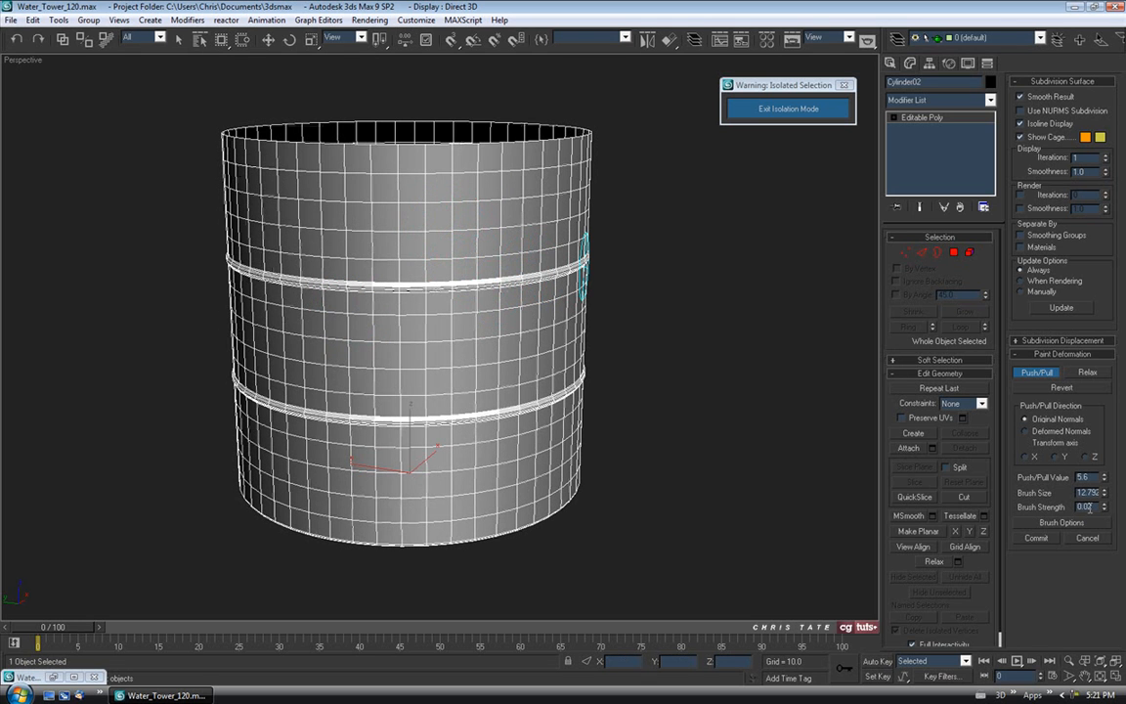
mouse_move(573, 264)
middle_mouse_down("alt")
mouse_move(498, 352)
mouse_move(549, 254)
middle_mouse_up("alt")
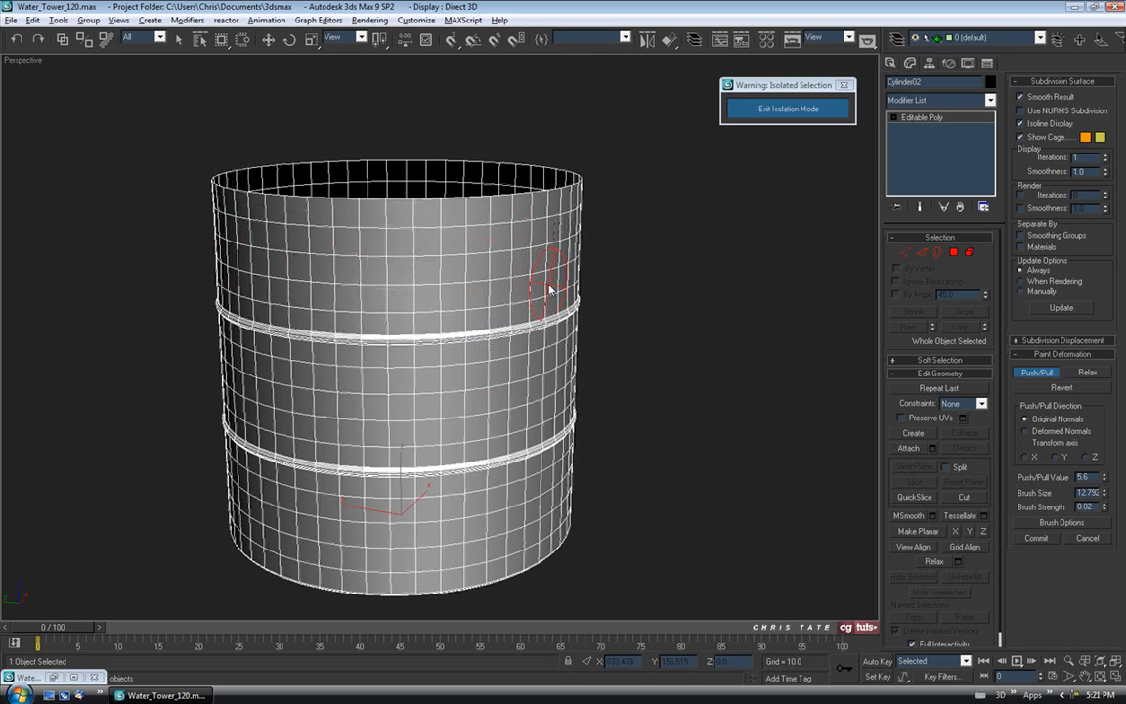
mouse_move(383, 257)
middle_mouse_down("alt")
mouse_move(493, 251)
mouse_move(611, 226)
middle_mouse_up("alt")
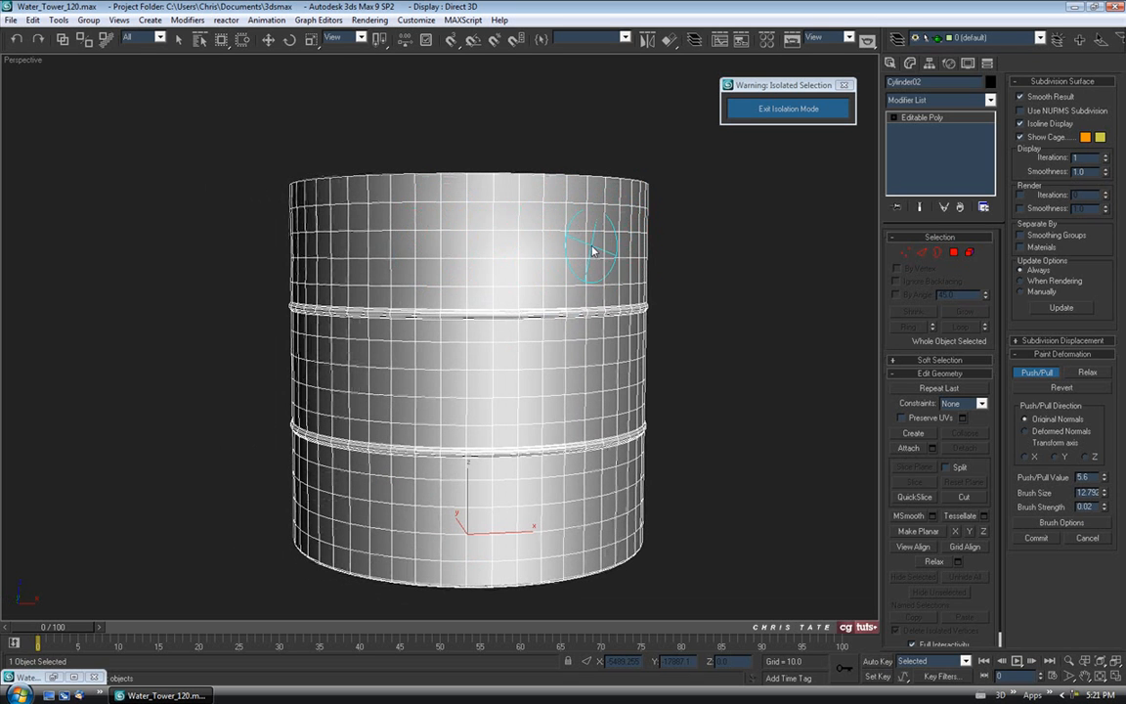
key("F4")
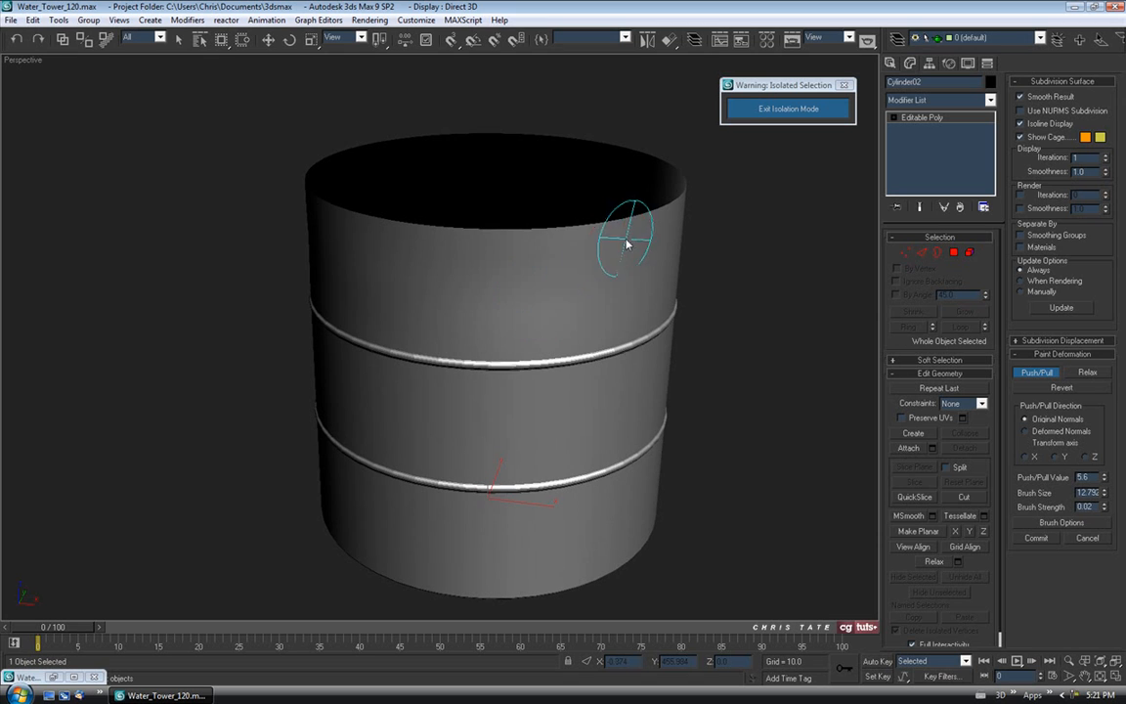
middle_click_drag(645, 293, 581, 261, "alt")
mouse_move(324, 238)
middle_mouse_down("alt")
mouse_move(408, 243)
mouse_move(426, 231)
mouse_move(349, 239)
mouse_move(469, 246)
mouse_move(481, 231)
middle_mouse_up("alt")
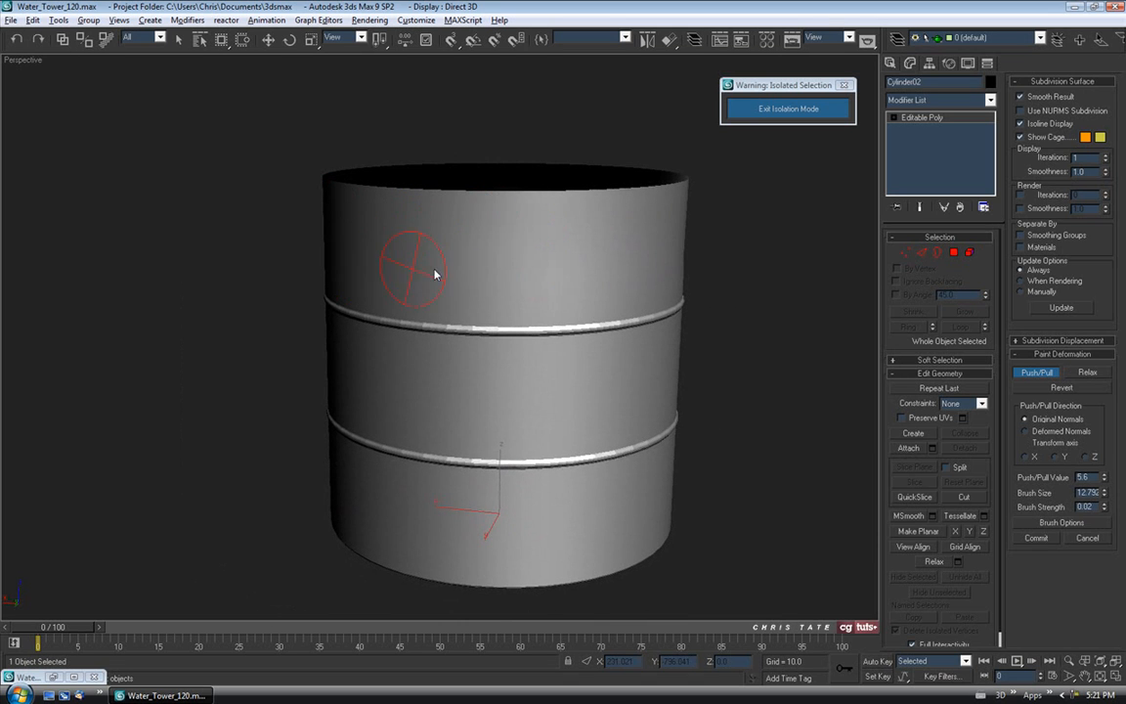
mouse_move(572, 386)
middle_mouse_down("alt")
mouse_move(432, 401)
mouse_move(422, 389)
middle_mouse_up("alt")
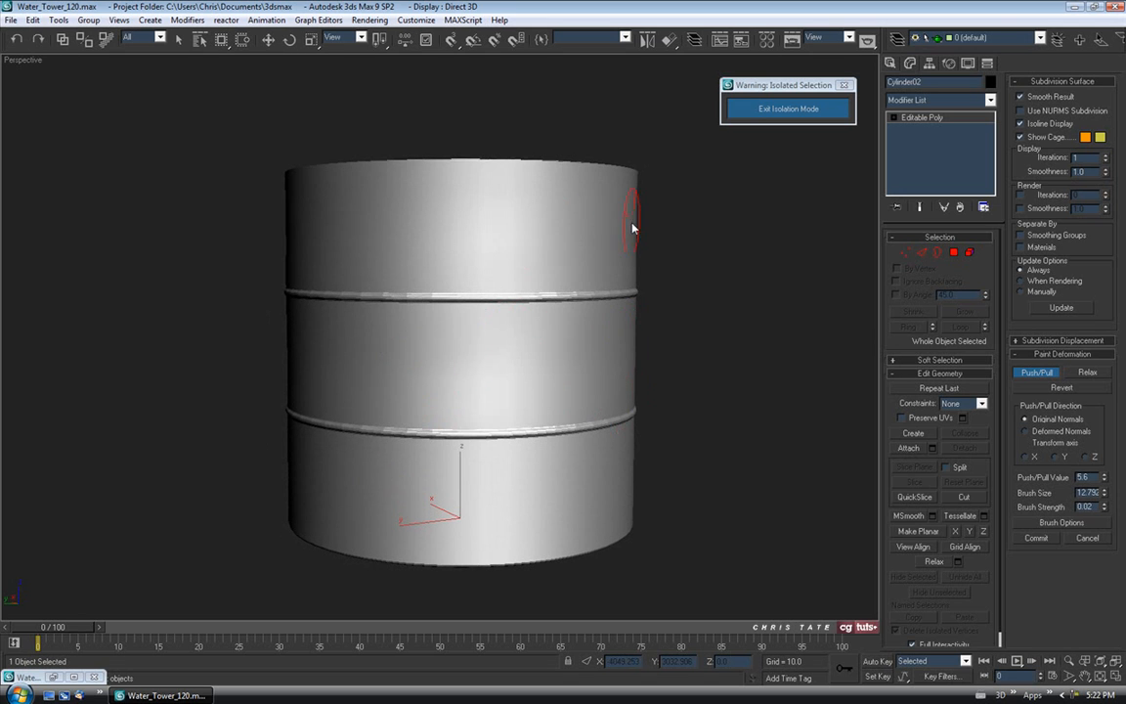
mouse_move(593, 354)
middle_mouse_down("alt")
mouse_move(607, 354)
mouse_move(510, 335)
middle_mouse_up("alt")
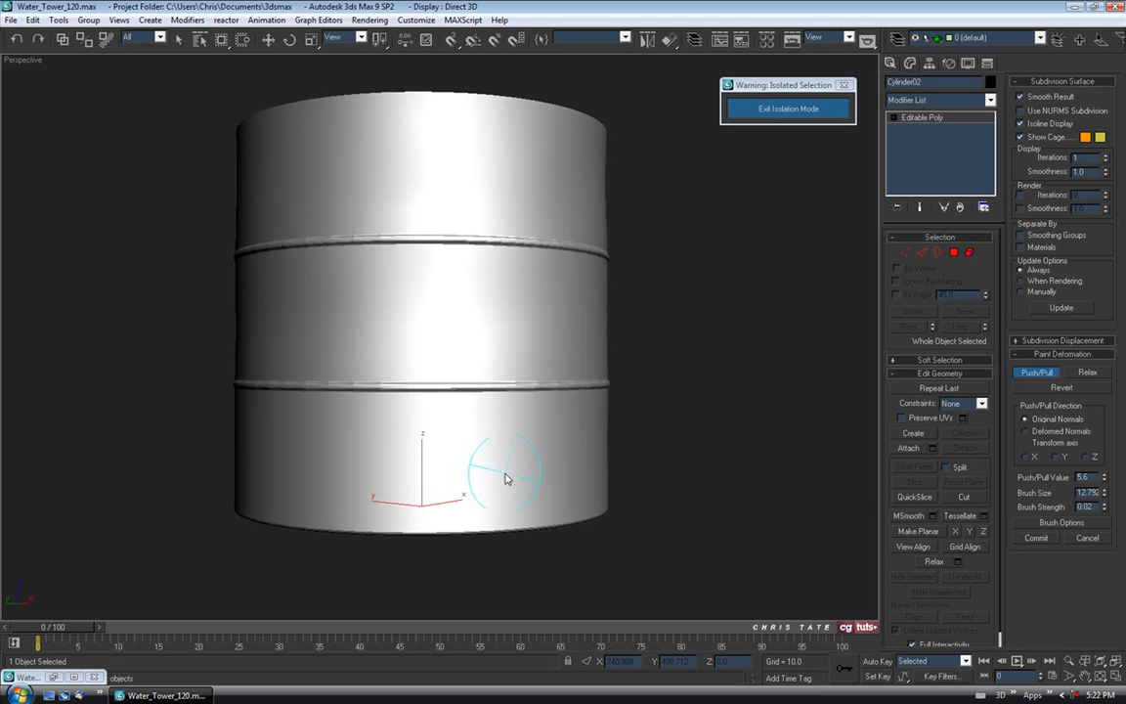
mouse_move(301, 480)
middle_mouse_down("alt")
mouse_move(354, 435)
mouse_move(410, 422)
middle_mouse_up("alt")
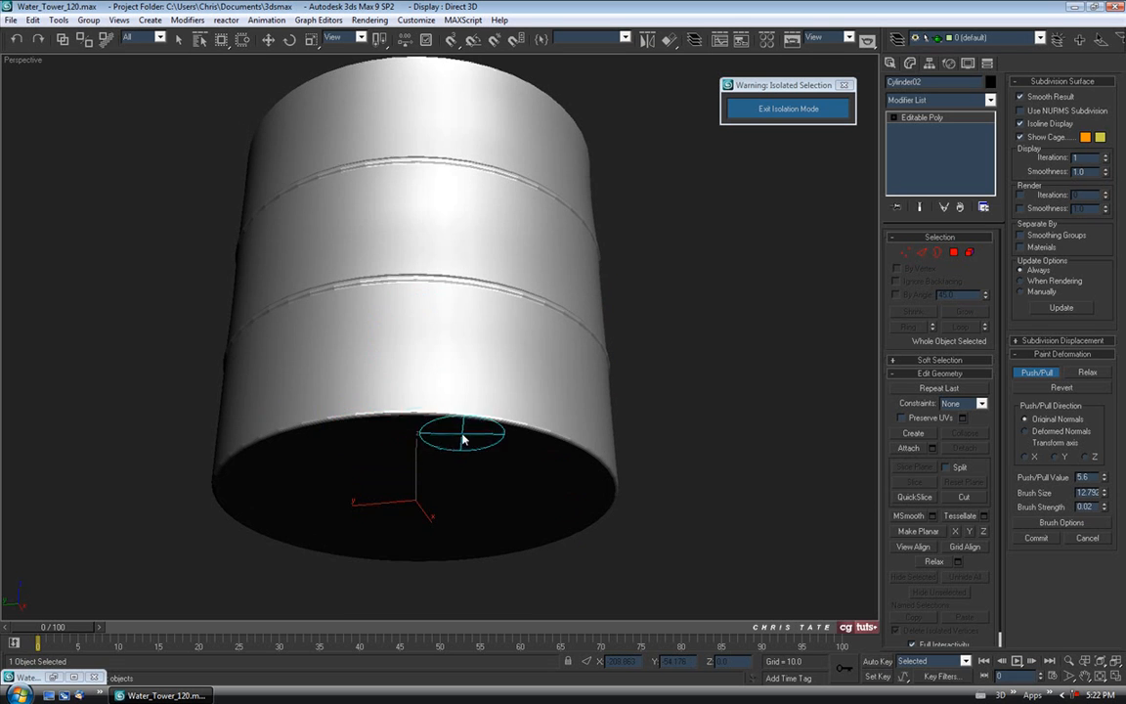
key("F4")
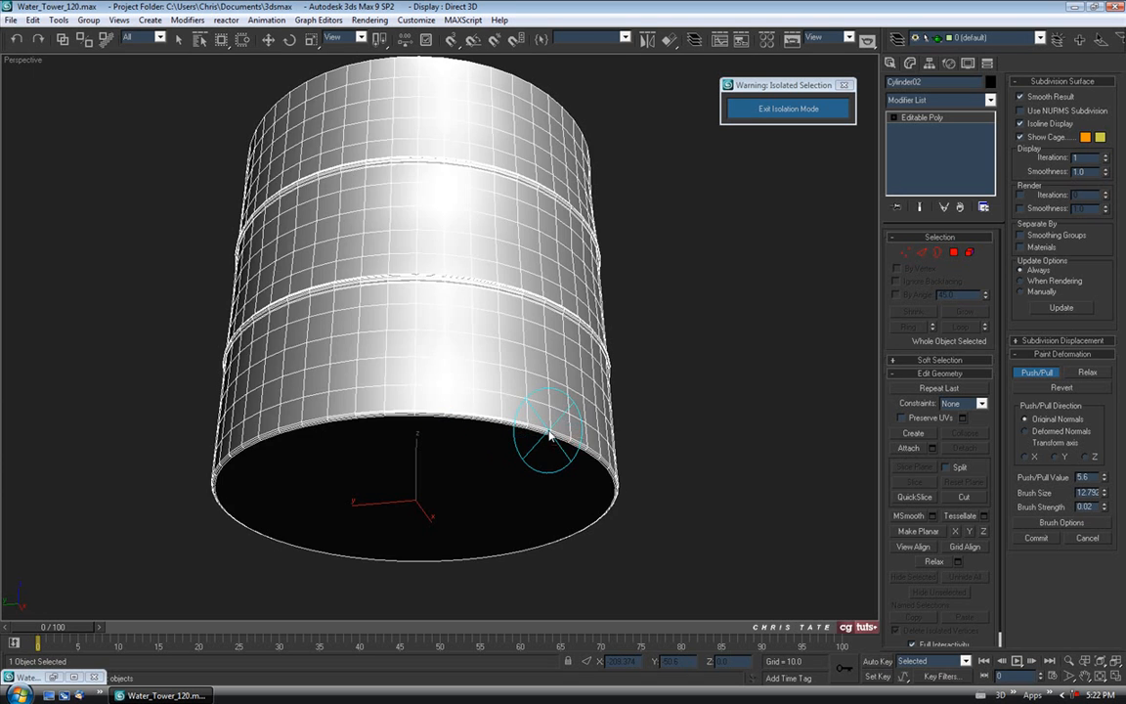
key("F4")
mouse_move(542, 440)
middle_mouse_down("alt")
mouse_move(528, 347)
mouse_move(352, 392)
middle_mouse_up("alt")
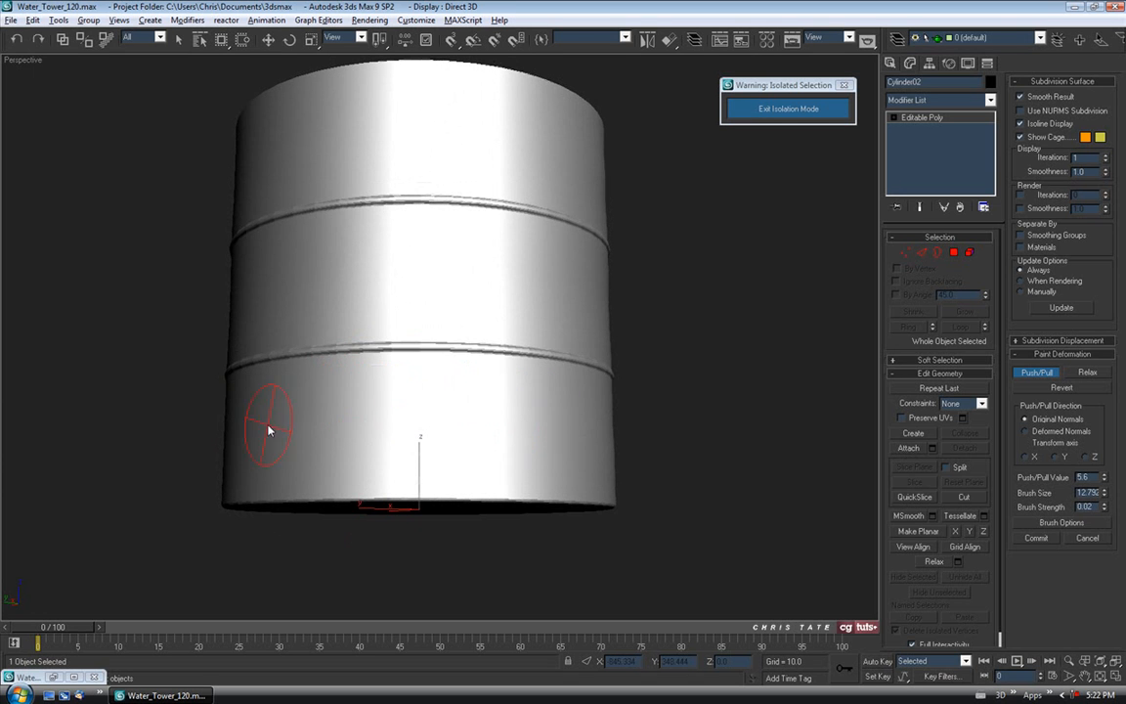
mouse_move(319, 264)
middle_mouse_down("alt")
mouse_move(319, 281)
mouse_move(395, 282)
middle_mouse_up("alt")
middle_click_drag(425, 192, 374, 193)
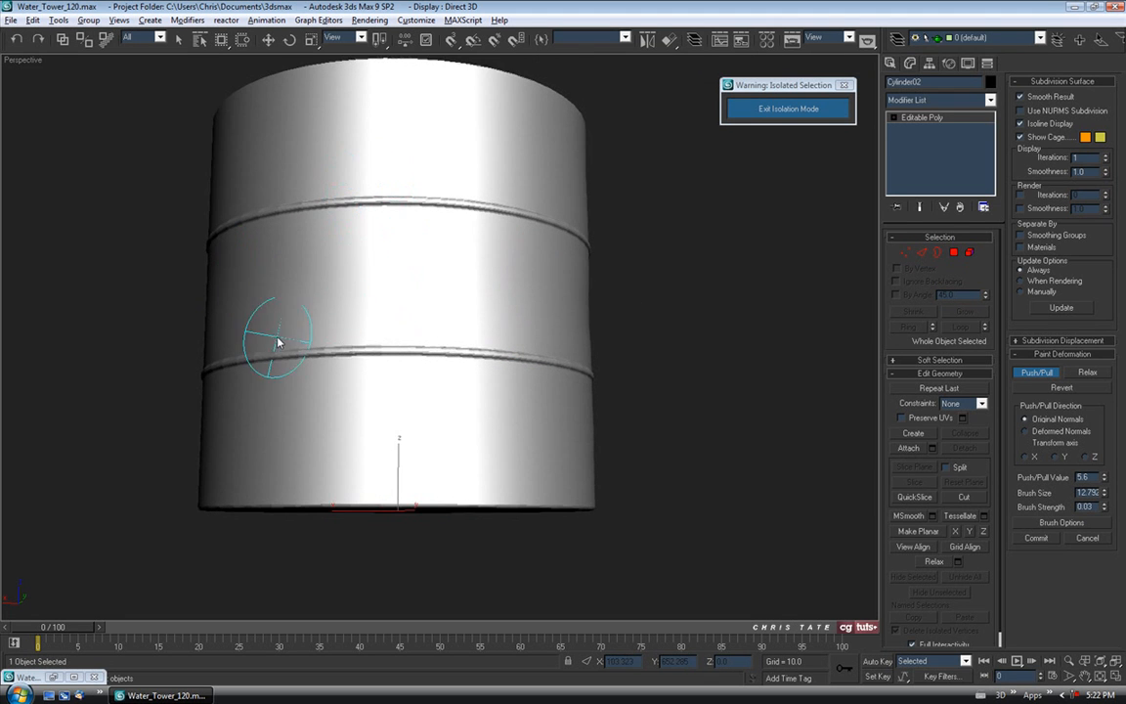
Paint push/pull dent strokes across the tank near its lower and upper bands.
mouse_move(213, 427)
left_mouse_down()
mouse_move(315, 445)
mouse_move(403, 421)
left_mouse_up()
mouse_move(338, 292)
middle_mouse_down("alt")
mouse_move(377, 310)
mouse_move(379, 297)
middle_mouse_up("alt")
mouse_move(245, 135)
left_mouse_down()
mouse_move(422, 168)
mouse_move(484, 171)
mouse_move(528, 157)
left_mouse_up()
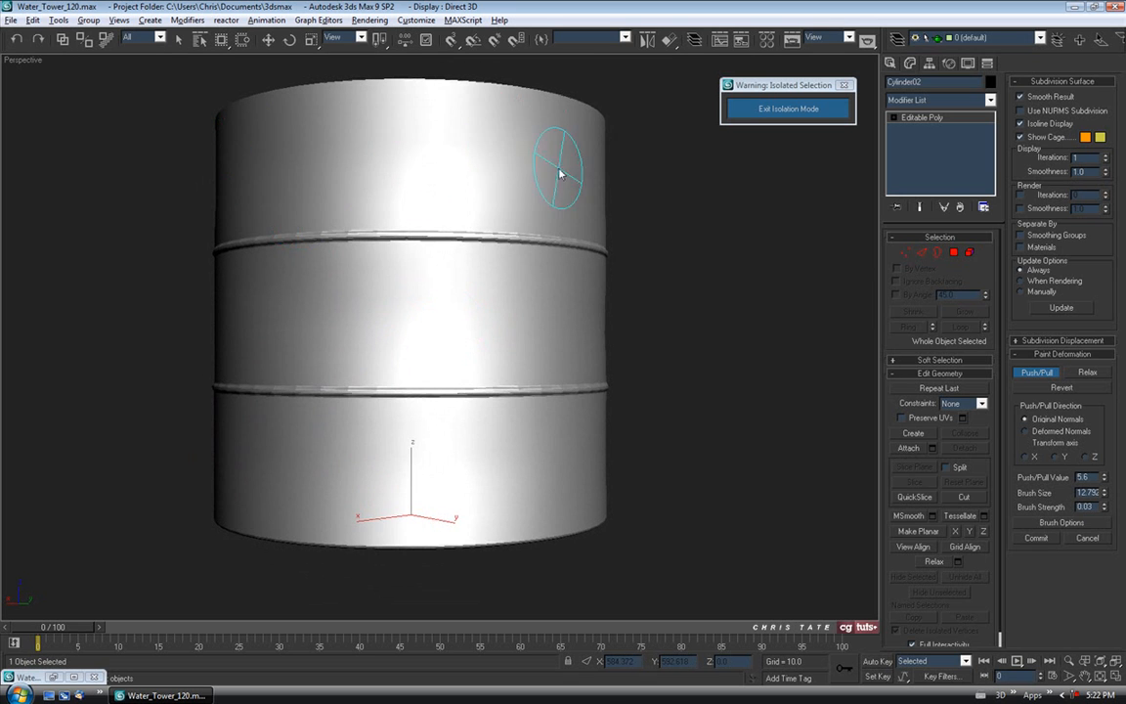
middle_click_drag(565, 107, 522, 193, "alt")
key("F4")
mouse_move(587, 188)
left_mouse_down()
mouse_move(562, 168)
mouse_move(290, 189)
mouse_move(300, 220)
left_mouse_up()
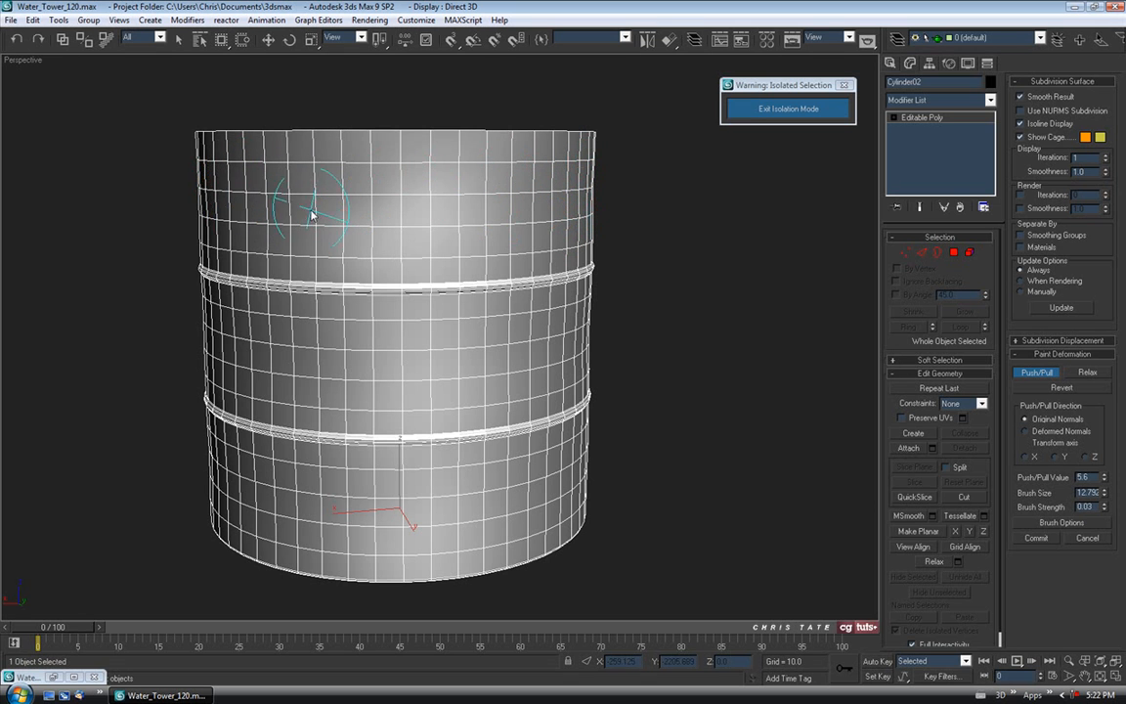
middle_click_drag(314, 214, 310, 252, "alt")
middle_click_drag(354, 311, 333, 302, "alt")
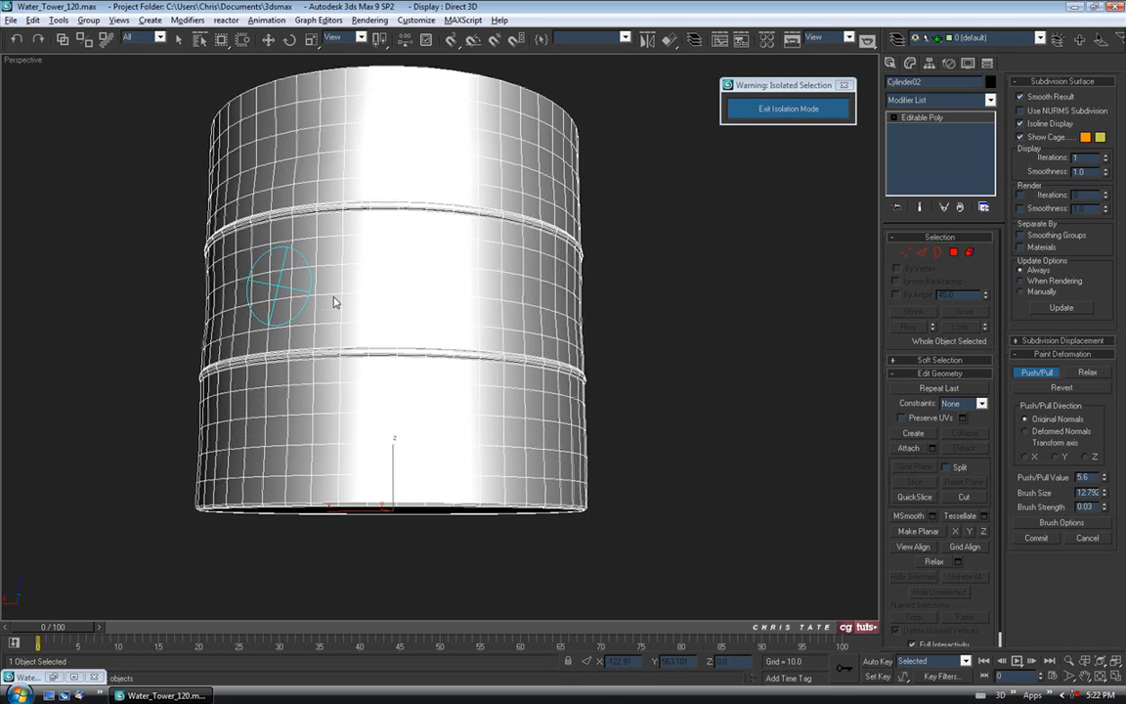
left_click_drag(210, 311, 435, 303)
middle_click_drag(334, 314, 416, 317, "alt")
left_click_drag(342, 306, 580, 307)
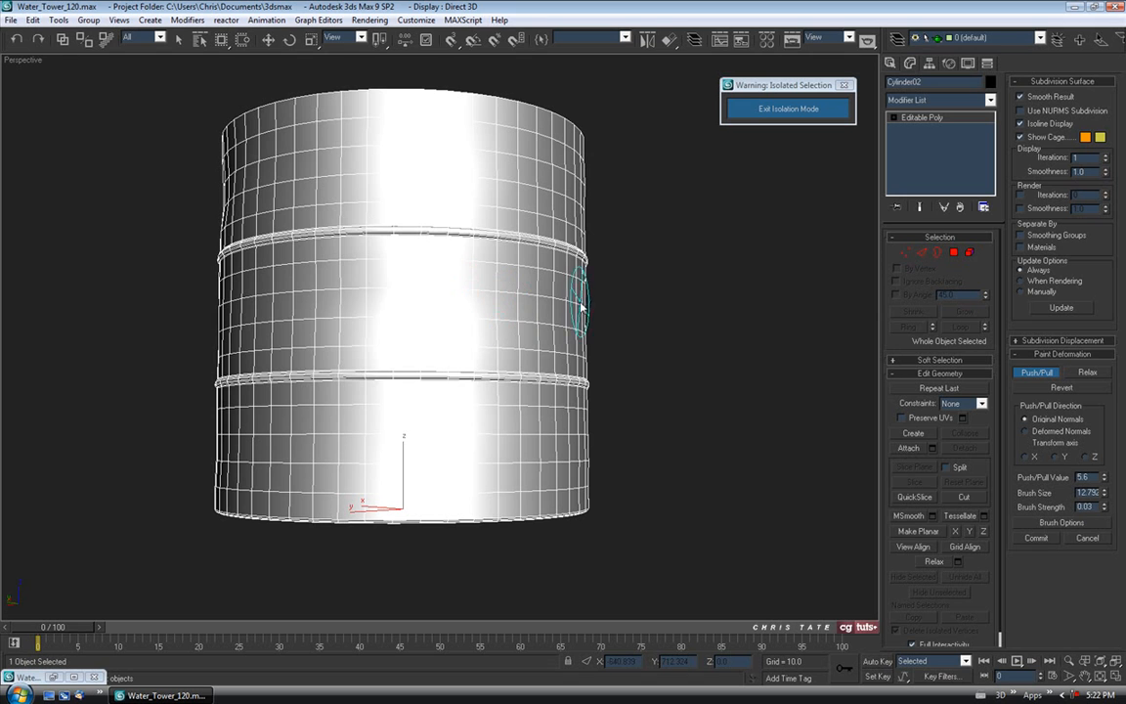
middle_click_drag(624, 316, 563, 321, "alt")
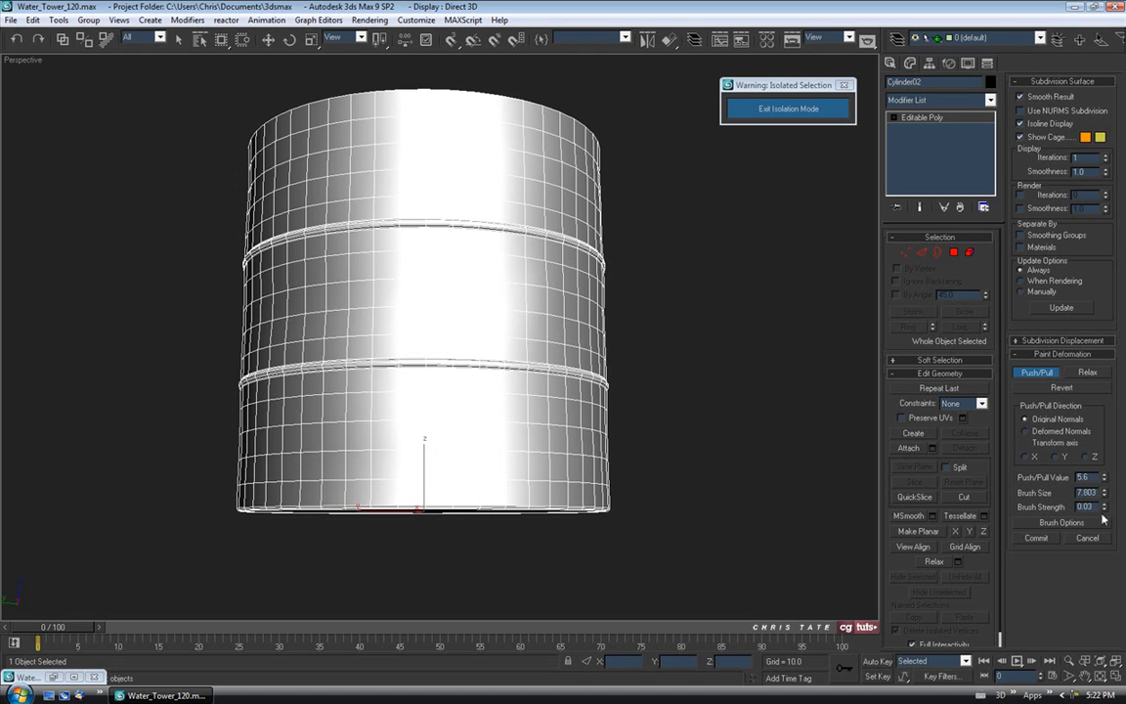
Orbit around the dented tank to inspect its surface, ending on a level side-on view.
middle_click_drag(479, 359, 536, 416, "alt")
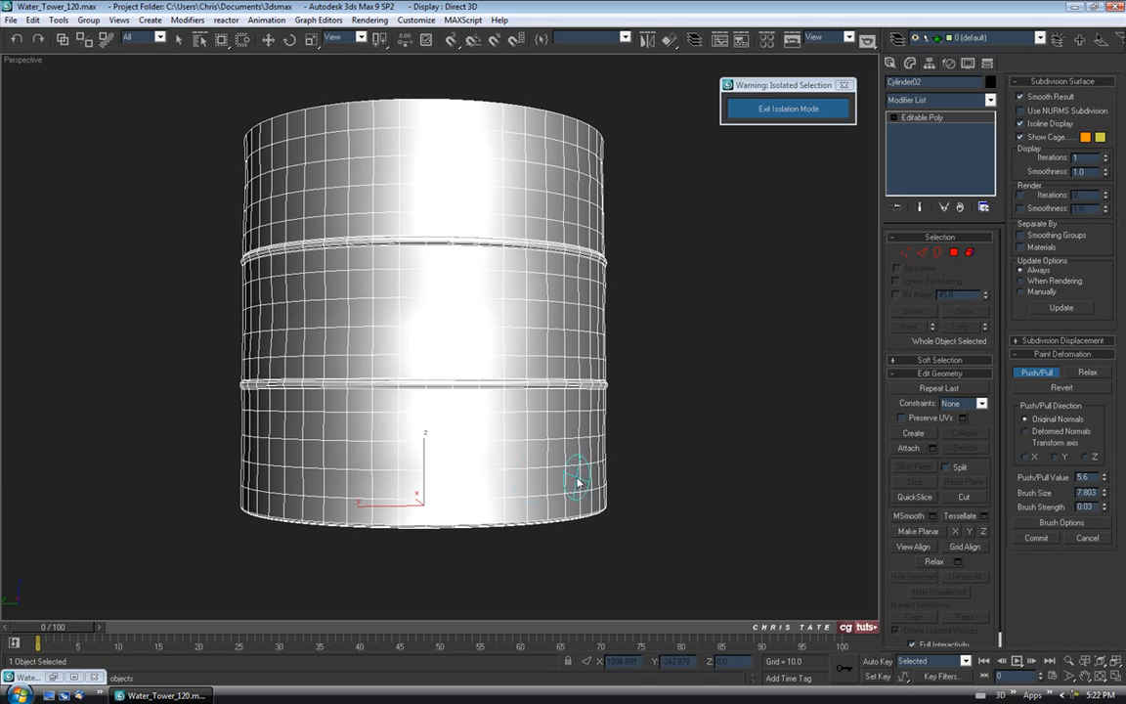
middle_click_drag(604, 446, 682, 422, "alt")
mouse_move(677, 467)
middle_mouse_down("alt")
mouse_move(723, 440)
mouse_move(682, 366)
middle_mouse_up("alt")
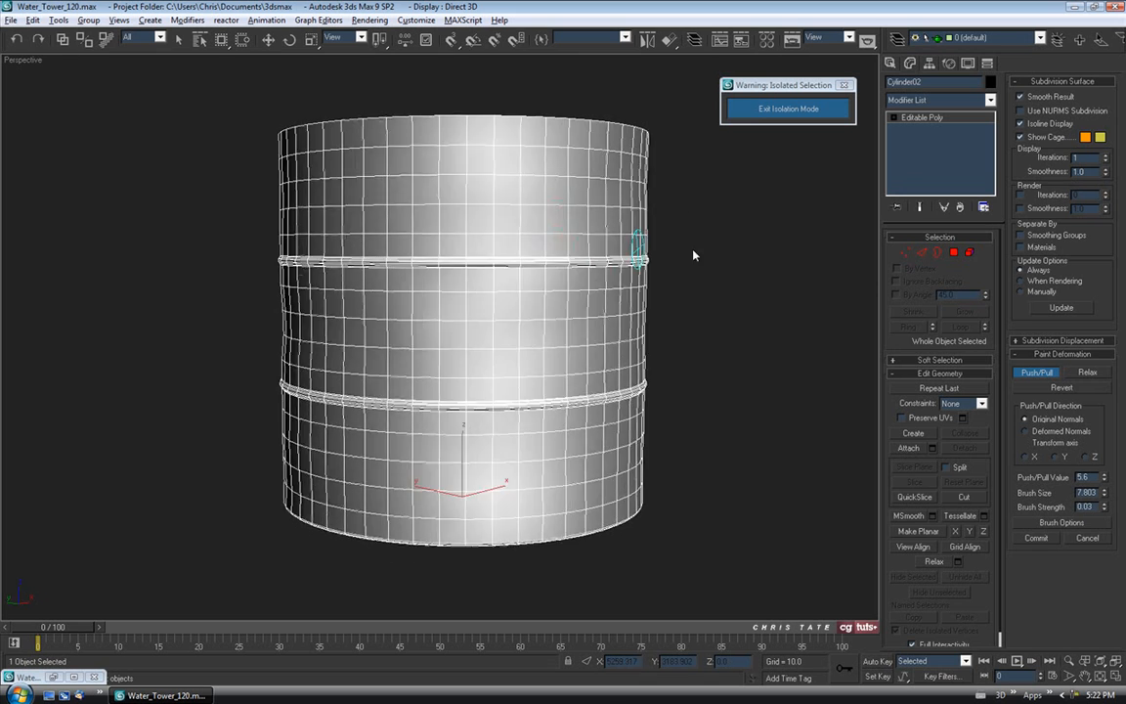
scroll(694, 251, "down", 5)
mouse_move(509, 250)
middle_mouse_down("alt")
mouse_move(468, 246)
mouse_move(552, 247)
middle_mouse_up("alt")
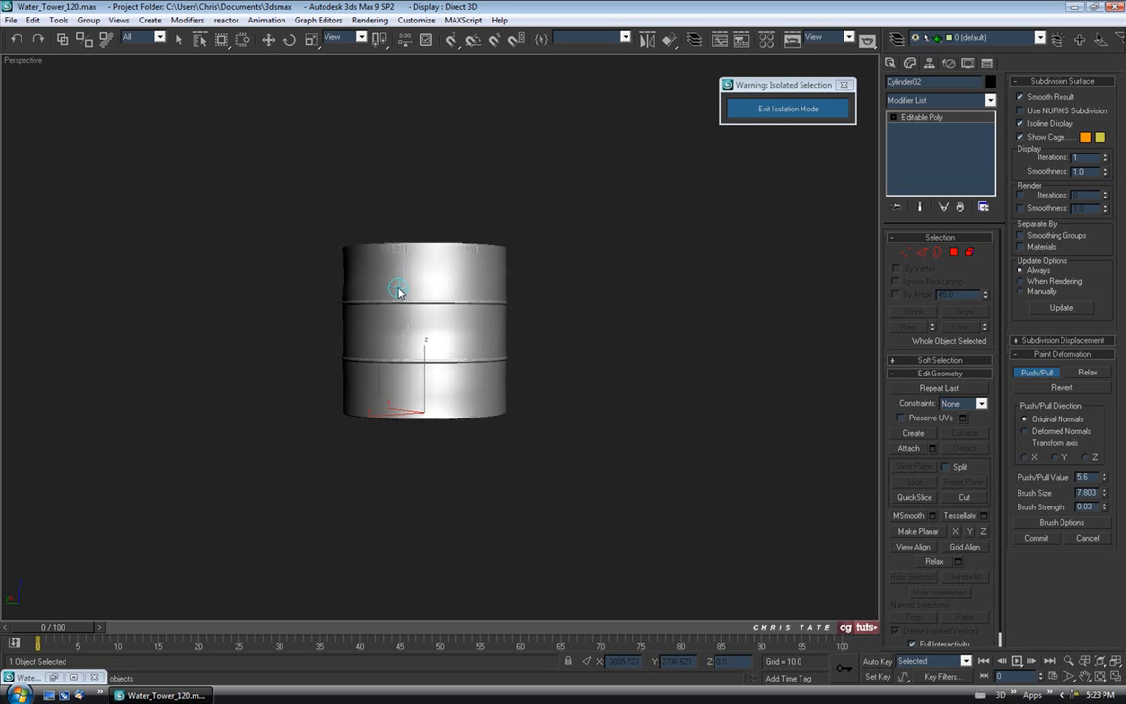
scroll(393, 328, "up", 3)
mouse_move(401, 300)
middle_mouse_down("alt")
mouse_move(327, 307)
mouse_move(253, 268)
mouse_move(269, 286)
mouse_move(344, 290)
mouse_move(466, 327)
mouse_move(418, 320)
mouse_move(523, 317)
mouse_move(457, 327)
middle_mouse_up("alt")
mouse_move(312, 313)
middle_mouse_down("alt")
mouse_move(506, 327)
mouse_move(523, 298)
mouse_move(580, 332)
mouse_move(591, 314)
mouse_move(541, 334)
mouse_move(490, 320)
mouse_move(447, 335)
mouse_move(450, 321)
mouse_move(384, 332)
mouse_move(435, 408)
mouse_move(565, 370)
mouse_move(467, 377)
middle_mouse_up("alt")
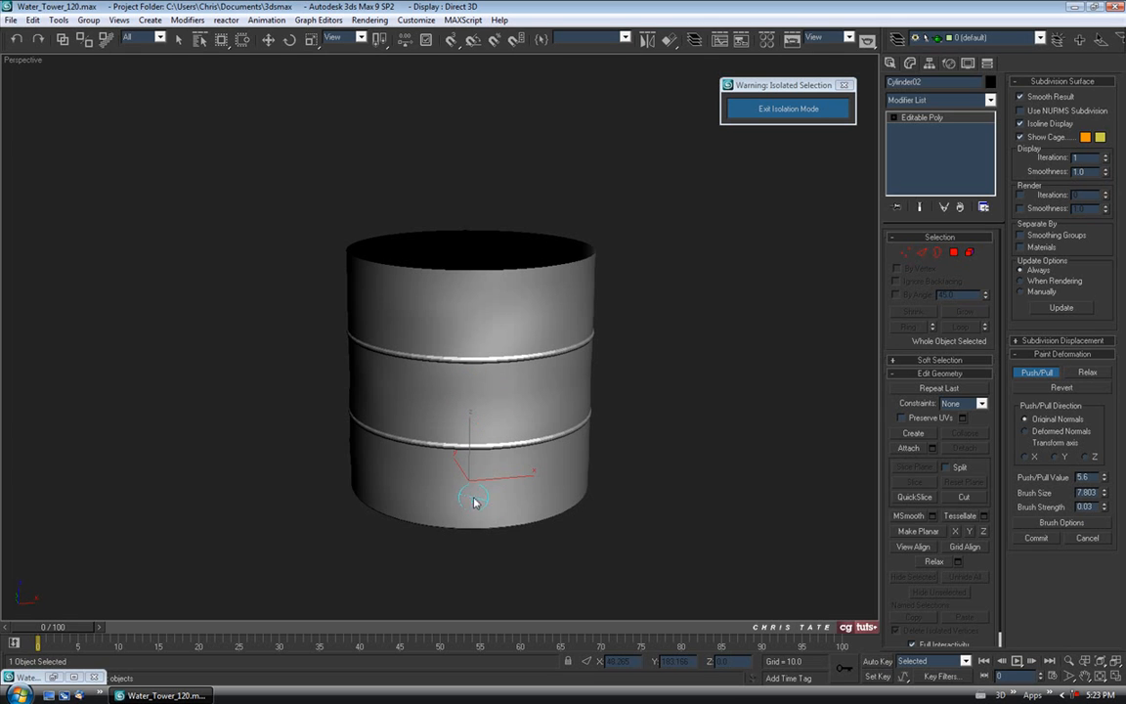
mouse_move(467, 510)
middle_mouse_down("alt")
mouse_move(620, 402)
mouse_move(458, 390)
mouse_move(424, 411)
middle_mouse_up("alt")
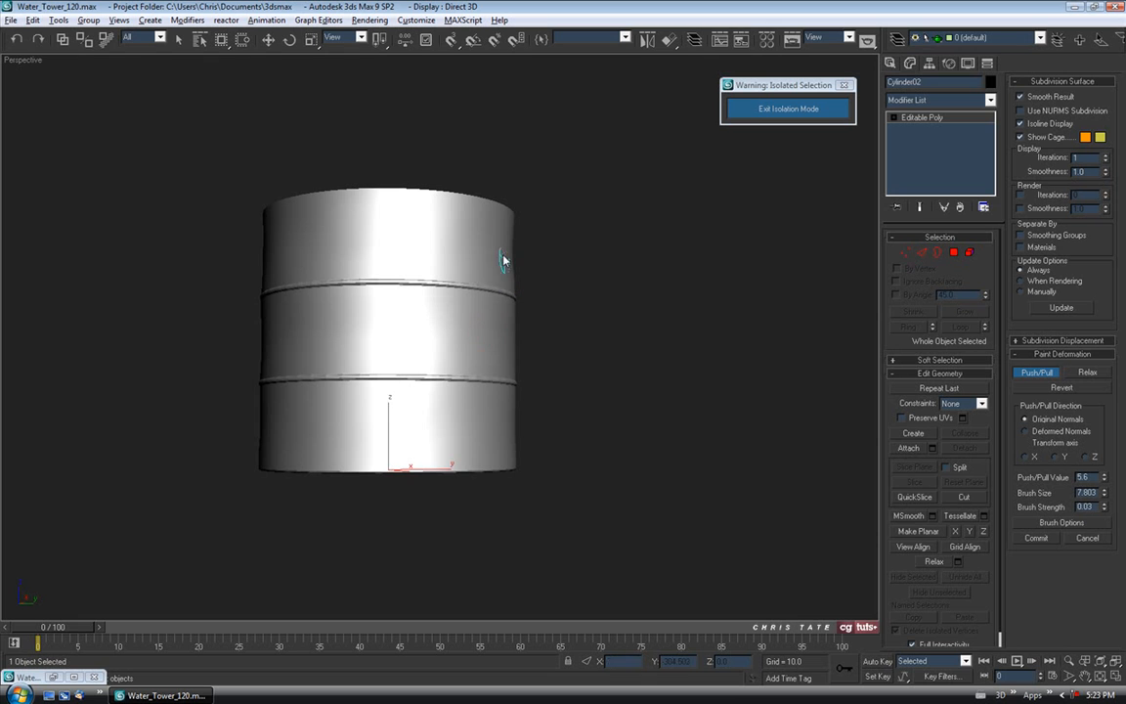
Paint a light dent at the tank's middle band and orbit to review it.
left_click_drag(443, 328, 427, 354)
middle_click_drag(629, 411, 752, 392, "alt")
middle_click_drag(601, 368, 753, 369, "alt")
mouse_move(463, 314)
middle_mouse_down("alt")
mouse_move(535, 314)
mouse_move(434, 316)
mouse_move(669, 307)
mouse_move(533, 306)
mouse_move(485, 390)
mouse_move(504, 309)
mouse_move(532, 269)
mouse_move(490, 309)
mouse_move(497, 239)
middle_mouse_up("alt")
scroll(492, 362, "up", 2)
scroll(490, 305, "up", 3)
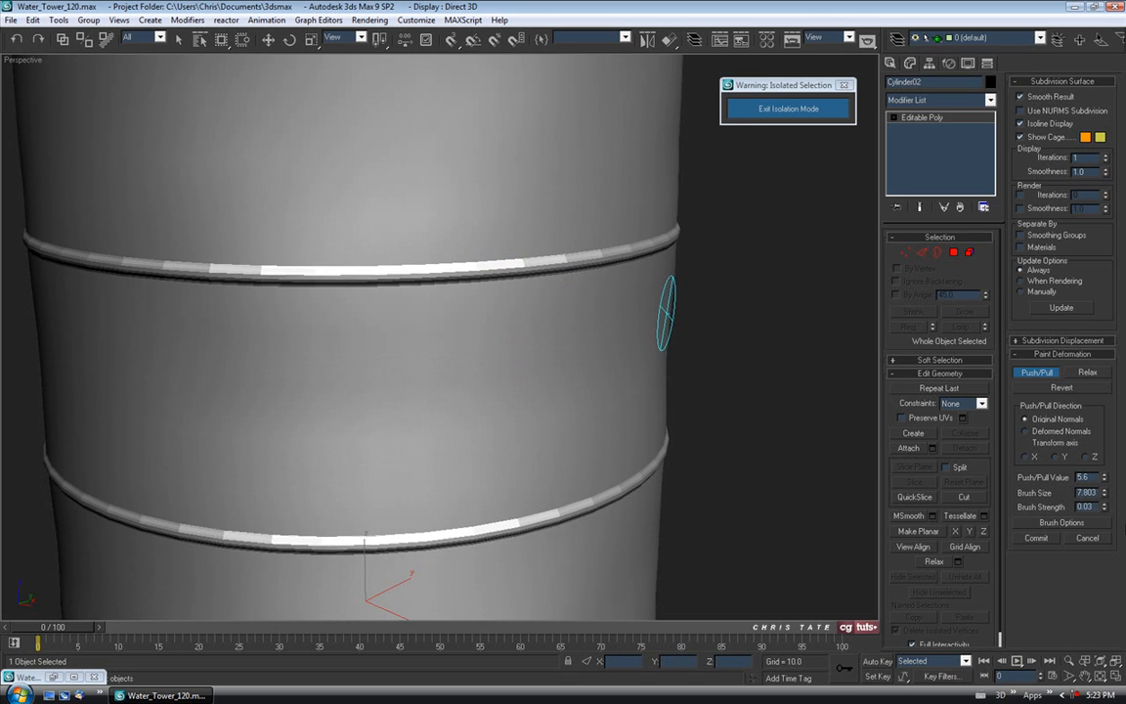
middle_click_drag(550, 336, 554, 314, "alt")
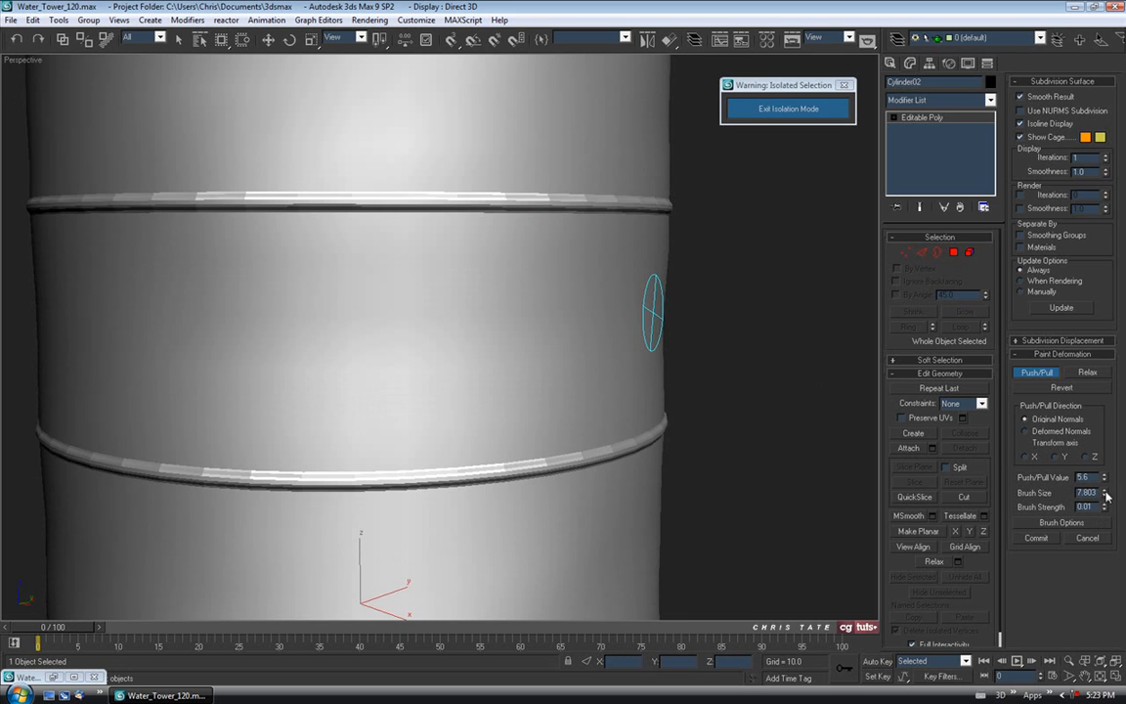
Turn on edged faces and paint Push/Pull dents across the upper and lower bands.
scroll(650, 259, "down", 5)
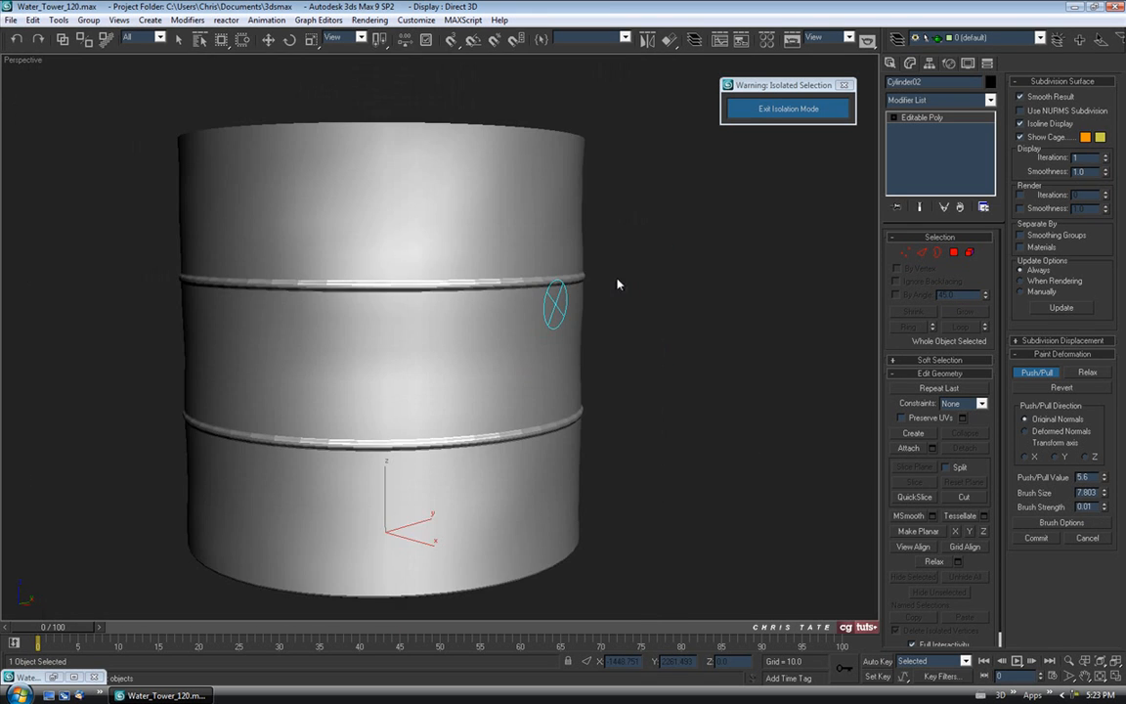
scroll(625, 274, "up", 4)
middle_click_drag(635, 249, 311, 272, "alt")
key("F4")
left_click_drag(312, 272, 244, 281)
mouse_move(213, 293)
middle_mouse_down("alt")
mouse_move(309, 318)
mouse_move(279, 298)
middle_mouse_up("alt")
mouse_move(256, 268)
left_mouse_down()
mouse_move(367, 372)
mouse_move(337, 371)
left_mouse_up()
middle_click_drag(322, 375, 256, 301, "alt")
left_click_drag(223, 286, 396, 310)
middle_click_drag(394, 421, 370, 329)
left_click_drag(152, 375, 386, 430)
mouse_move(433, 446)
middle_mouse_down("alt")
mouse_move(415, 437)
mouse_move(452, 430)
mouse_move(455, 445)
mouse_move(452, 428)
middle_mouse_up("alt")
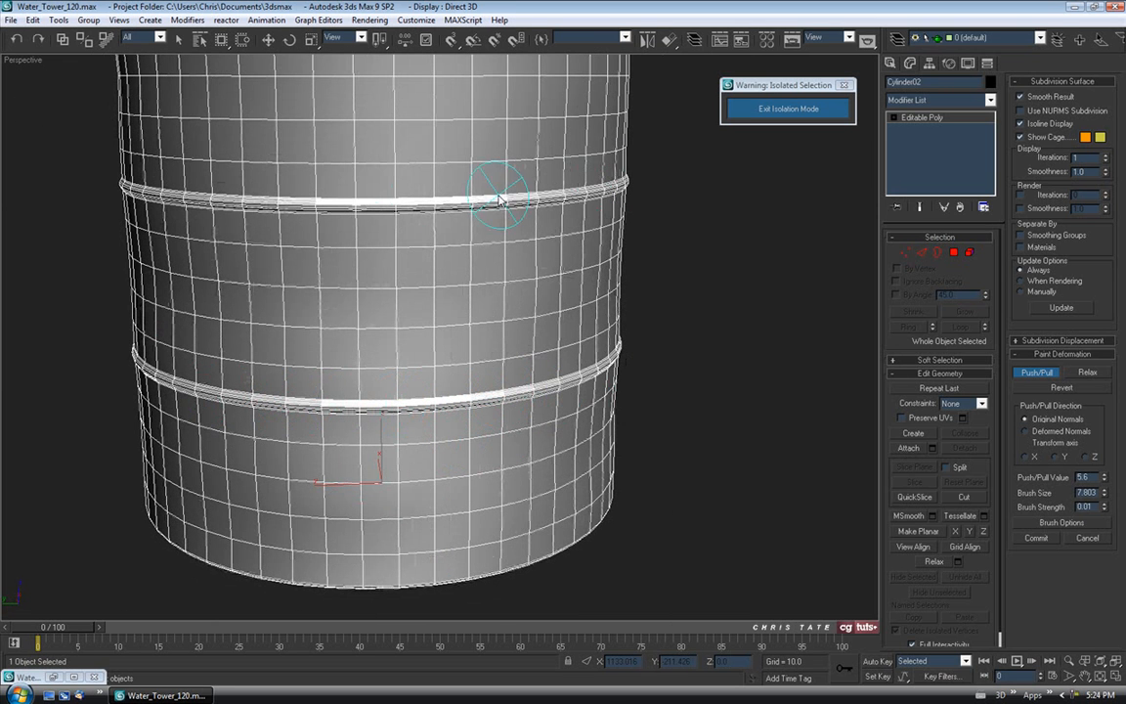
Close in on the raised band and dent it near its edge and along the lower band.
middle_click_drag(629, 226, 532, 335)
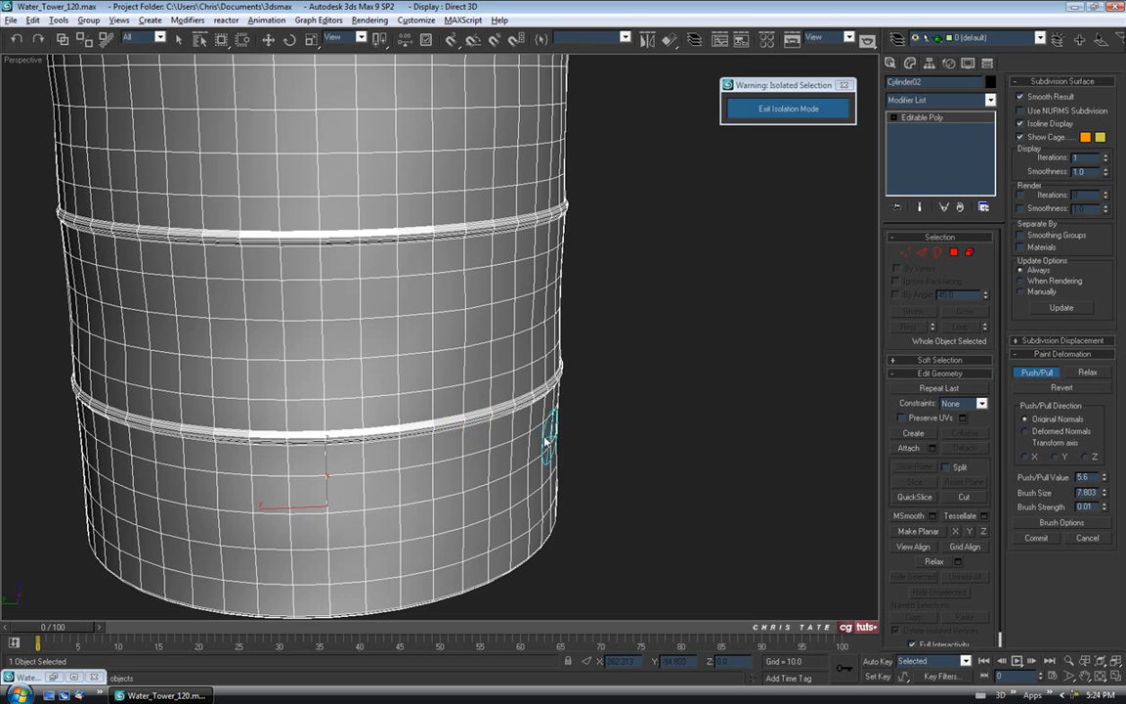
middle_click_drag(547, 442, 631, 423, "alt")
mouse_move(711, 408)
middle_mouse_down("alt")
mouse_move(648, 466)
mouse_move(518, 467)
middle_mouse_up("alt")
mouse_move(634, 230)
middle_mouse_down("alt")
mouse_move(576, 329)
mouse_move(530, 327)
mouse_move(728, 217)
middle_mouse_up("alt")
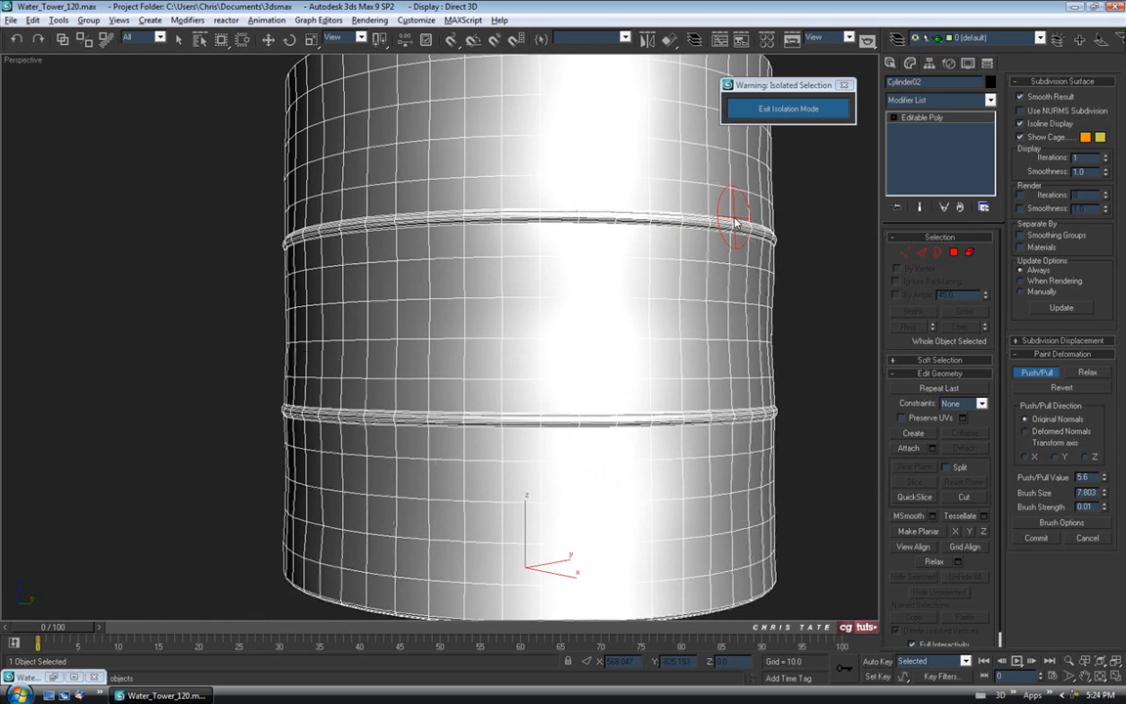
middle_click_drag(762, 418, 677, 284, "alt")
scroll(626, 296, "up", 5)
mouse_move(528, 381)
middle_mouse_down()
mouse_move(501, 435)
mouse_move(500, 388)
mouse_move(571, 384)
middle_mouse_up()
scroll(478, 417, "up", 4)
scroll(502, 386, "down", 4)
scroll(571, 383, "down", 3)
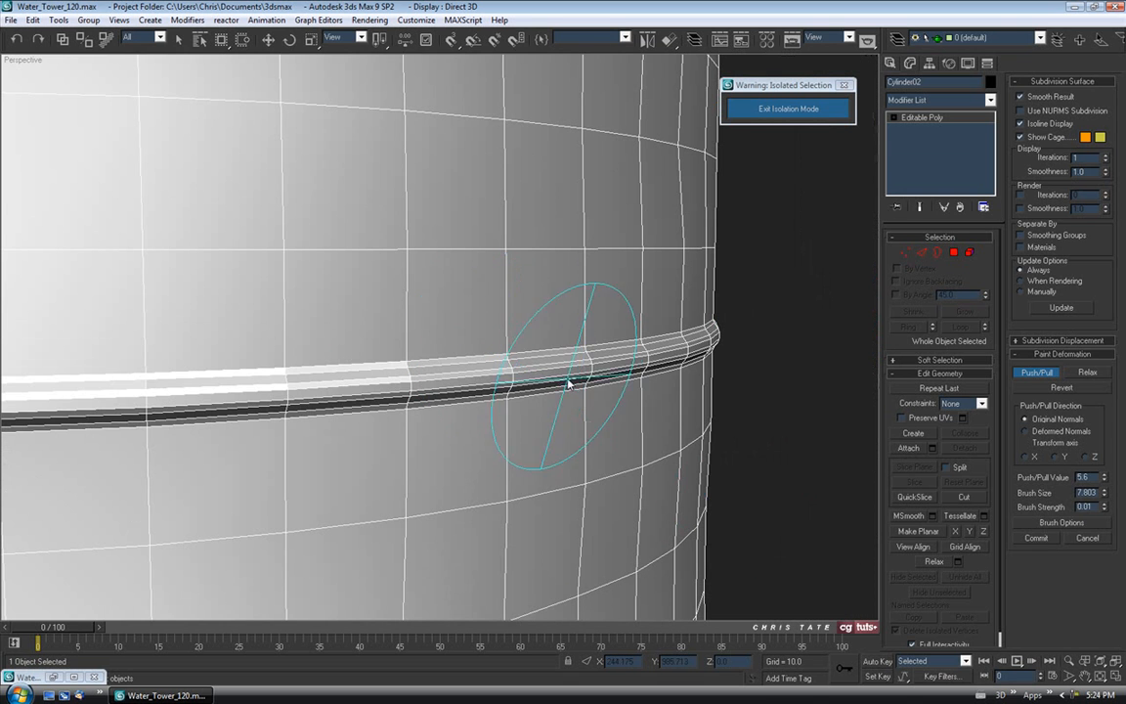
left_click_drag(538, 367, 494, 370)
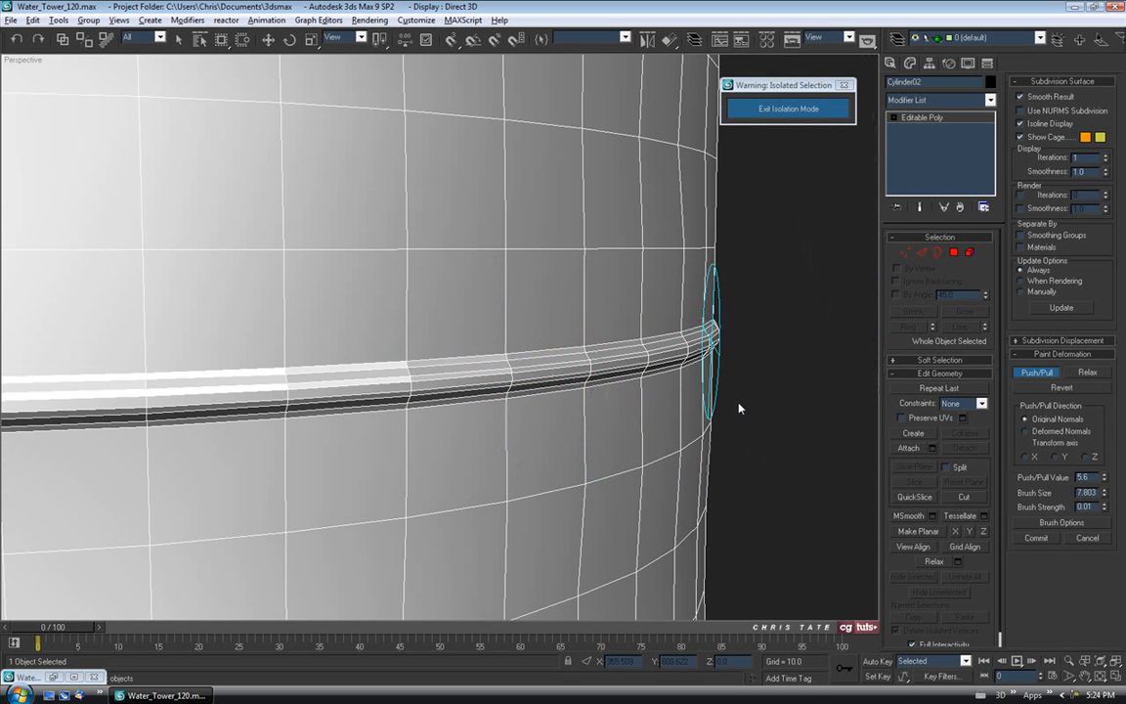
scroll(685, 401, "down", 4)
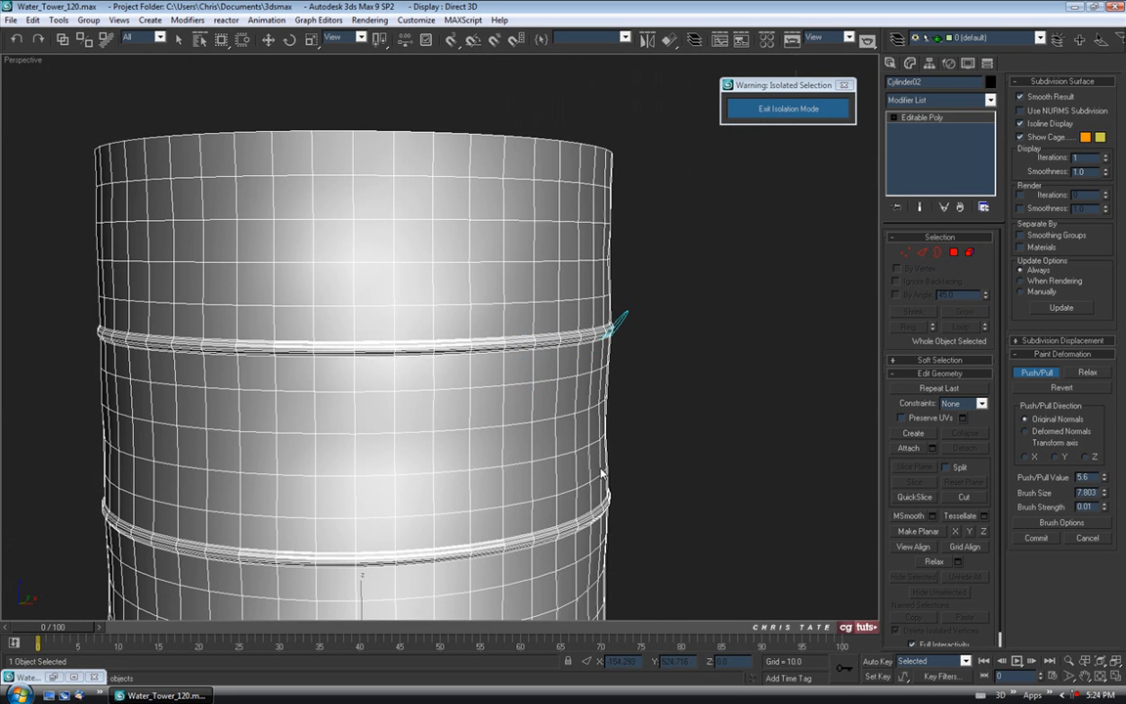
middle_click_drag(602, 473, 595, 396)
mouse_move(590, 398)
left_mouse_down()
mouse_move(452, 407)
mouse_move(489, 409)
left_mouse_up()
Add more dents at the lower band's left end and along the upper band.
middle_click_drag(614, 422, 162, 420, "alt")
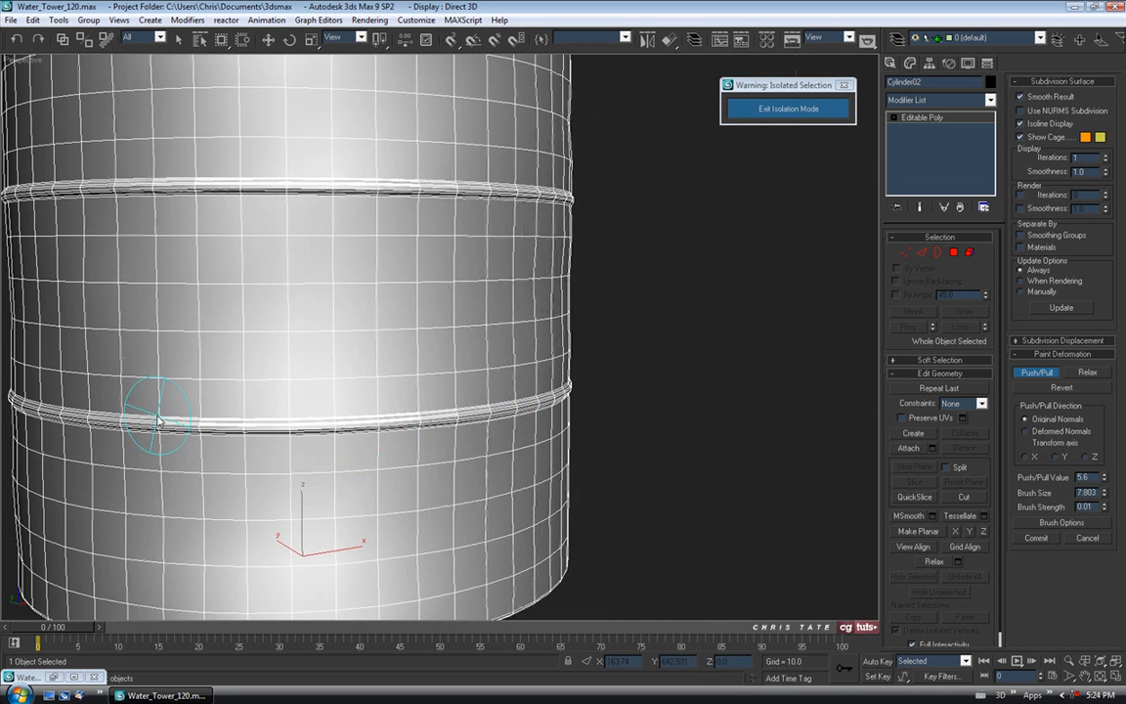
left_click_drag(93, 419, 98, 412)
middle_click_drag(133, 362, 283, 354)
middle_click_drag(284, 354, 373, 357, "alt")
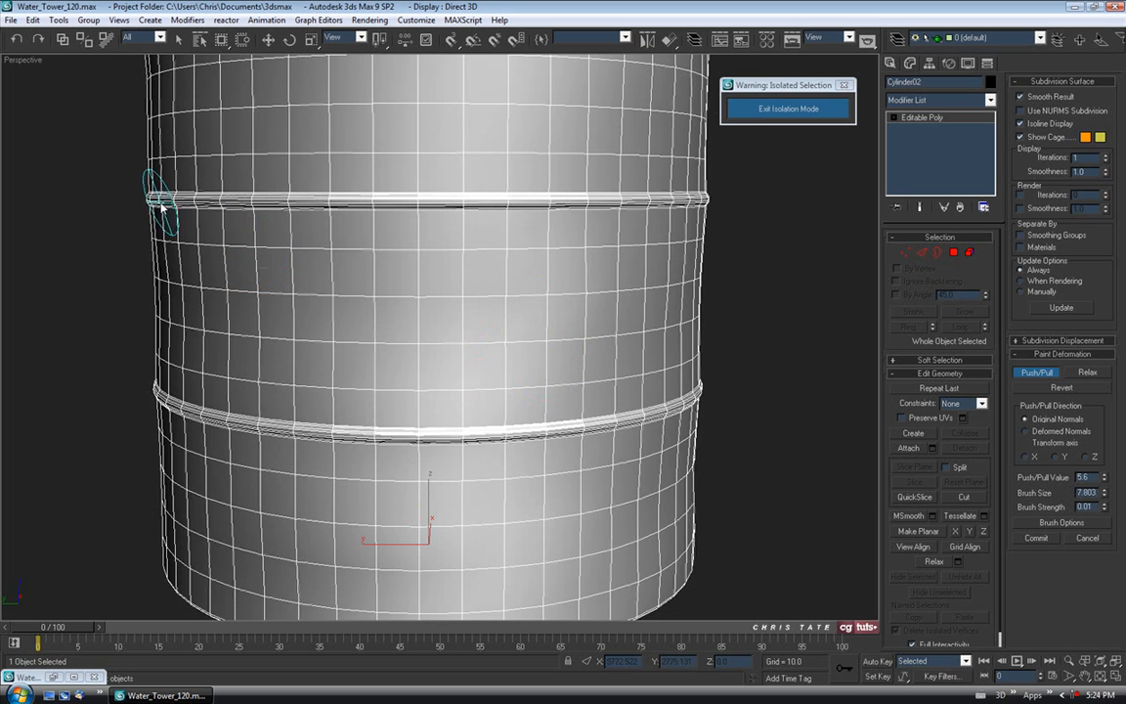
left_click_drag(183, 401, 204, 421)
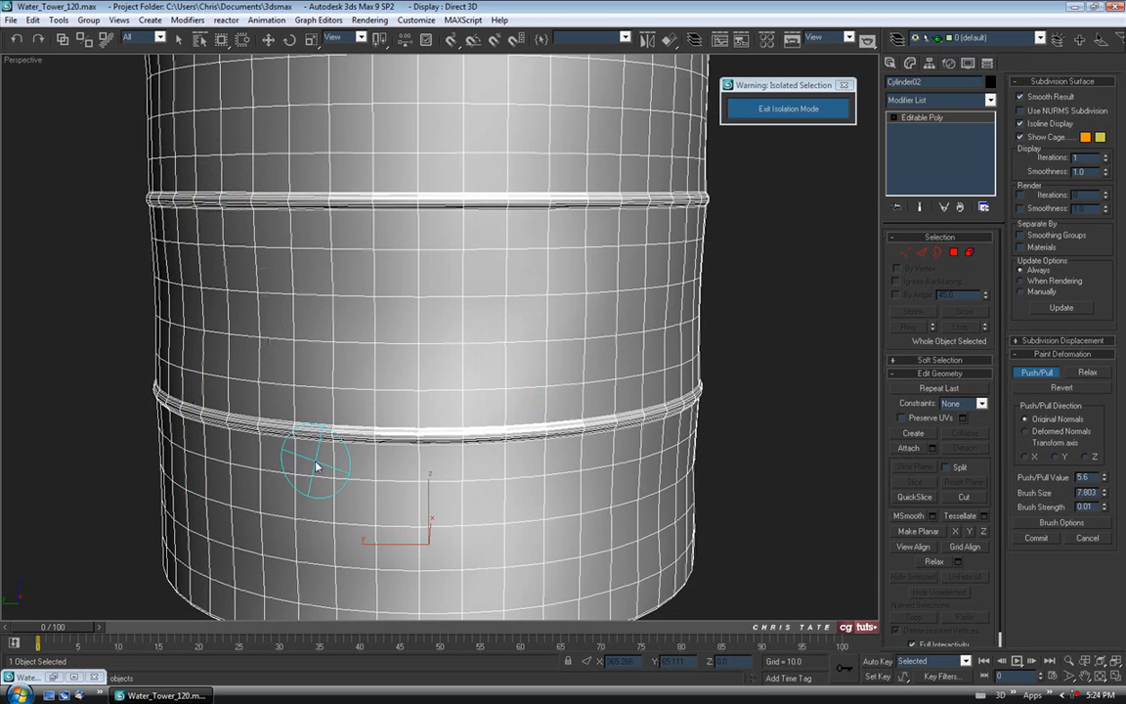
middle_click_drag(166, 437, 270, 459, "alt")
left_click_drag(112, 408, 154, 424)
middle_click_drag(199, 444, 256, 464, "alt")
left_click_drag(117, 408, 249, 437)
left_click_drag(176, 193, 433, 192)
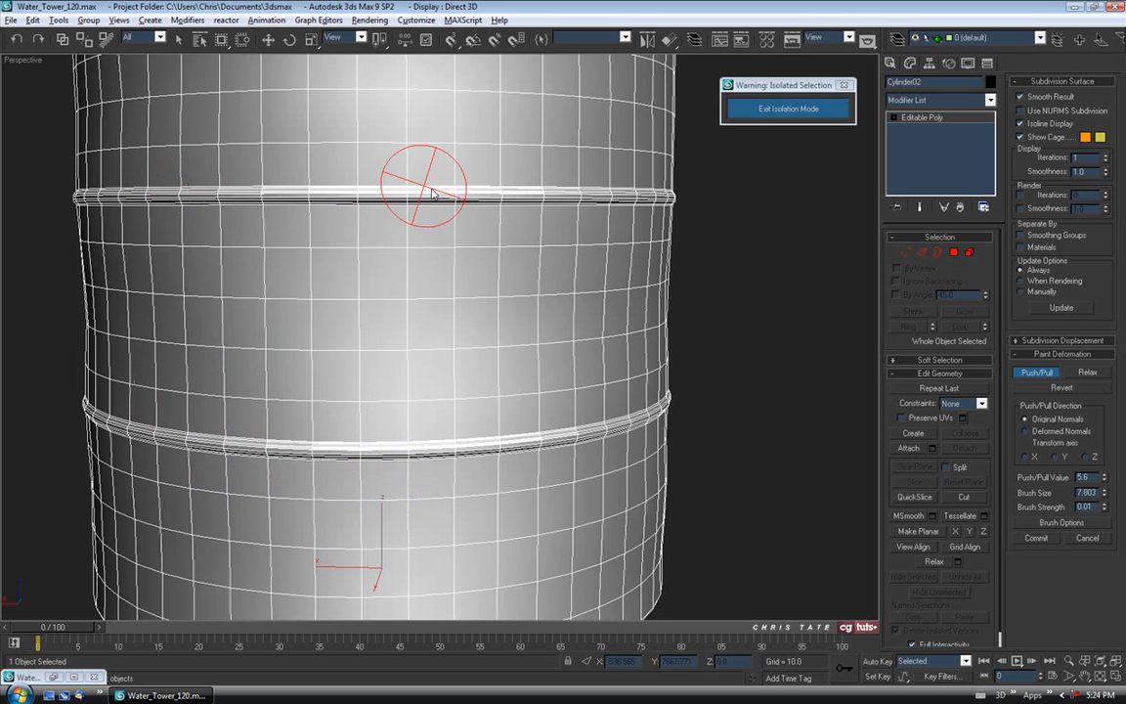
Orbit around the dented tank, checking it from above and from a nearly level angle.
scroll(424, 293, "down", 8)
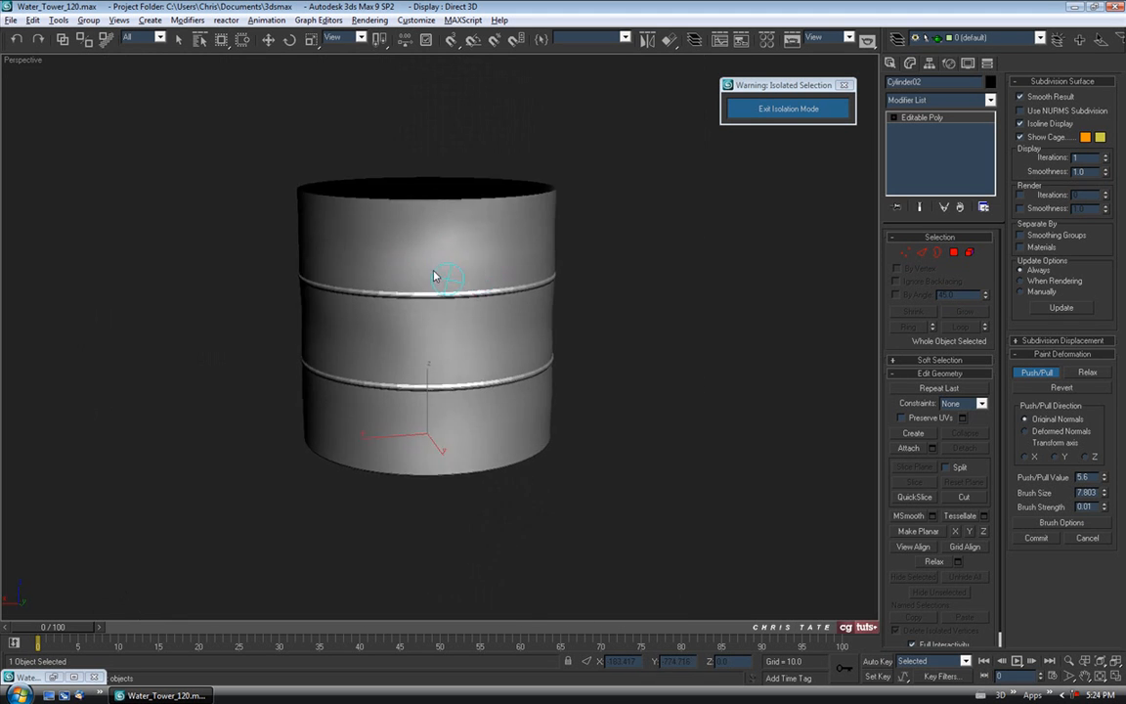
mouse_move(463, 270)
middle_mouse_down("alt")
mouse_move(498, 331)
mouse_move(395, 309)
middle_mouse_up("alt")
scroll(395, 308, "up", 5)
mouse_move(501, 377)
middle_mouse_down("alt")
mouse_move(447, 312)
mouse_move(384, 460)
middle_mouse_up("alt")
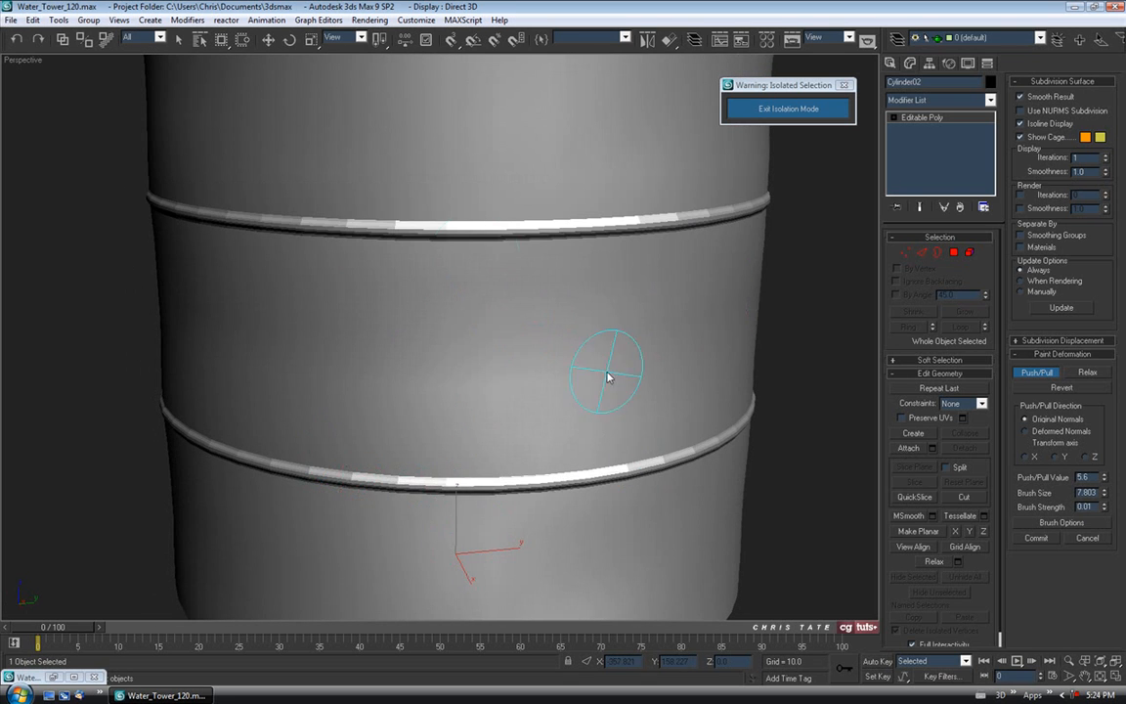
mouse_move(372, 231)
middle_mouse_down("alt")
mouse_move(581, 317)
mouse_move(759, 316)
mouse_move(750, 331)
middle_mouse_up("alt")
scroll(751, 330, "down", 8)
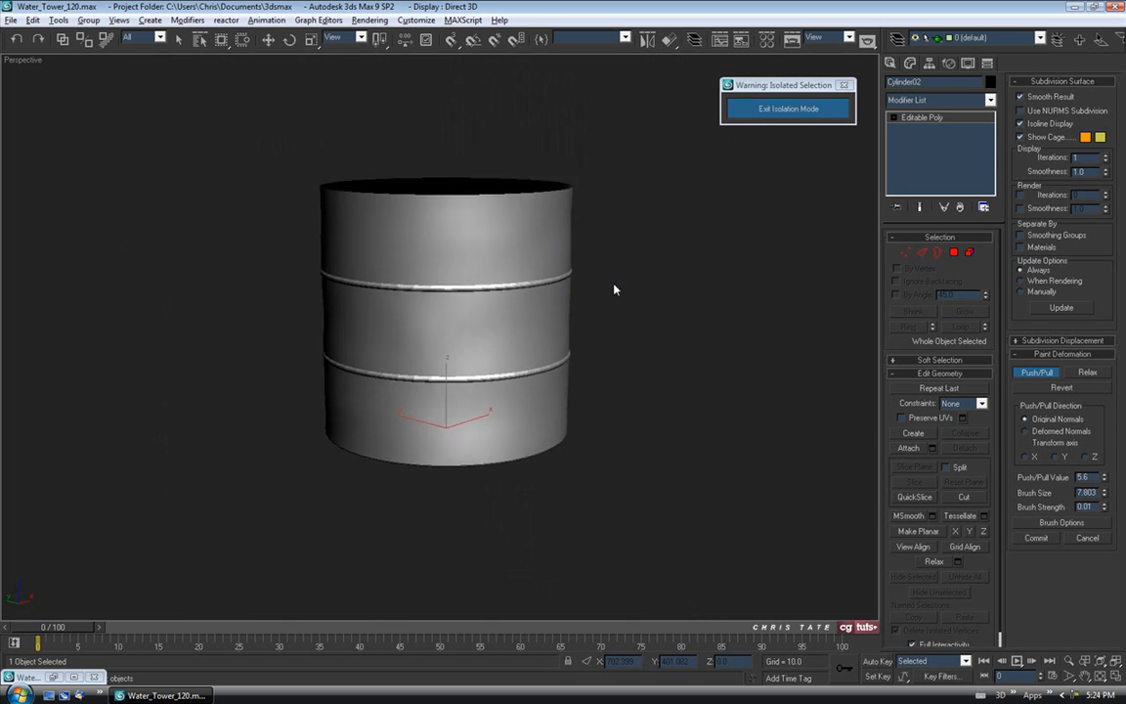
mouse_move(614, 289)
middle_mouse_down("alt")
mouse_move(172, 280)
mouse_move(264, 289)
middle_mouse_up("alt")
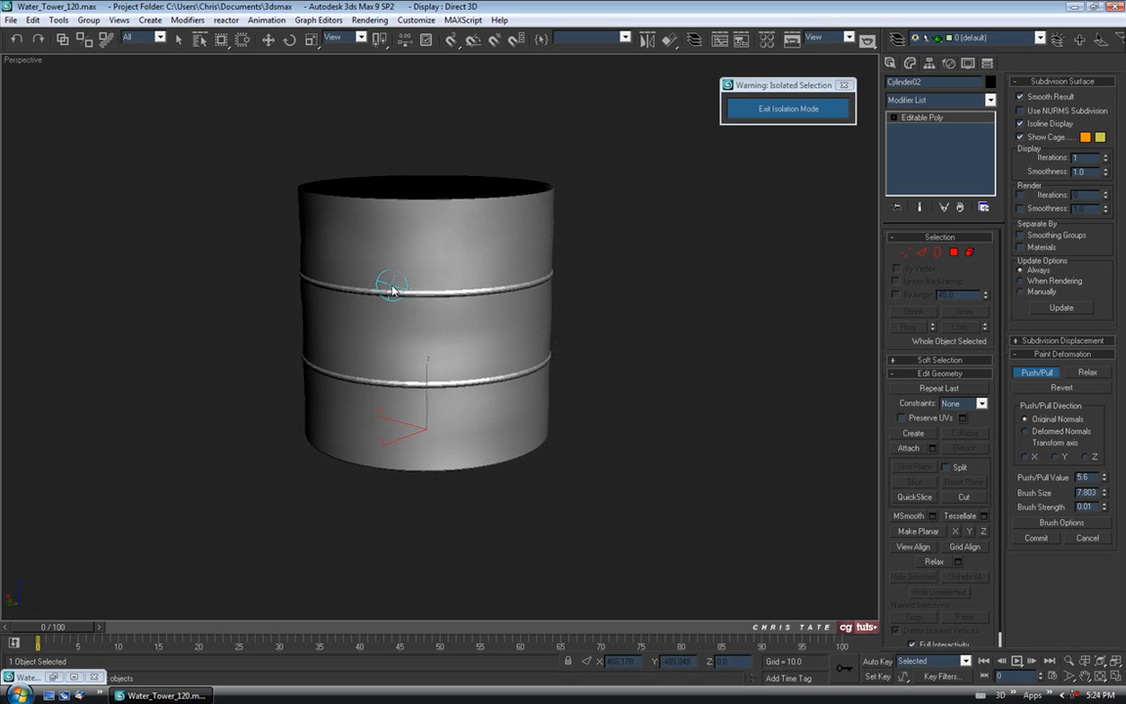
Exit isolation mode, deselect the tank, and briefly open and close the Material Editor.
left_click(762, 109)
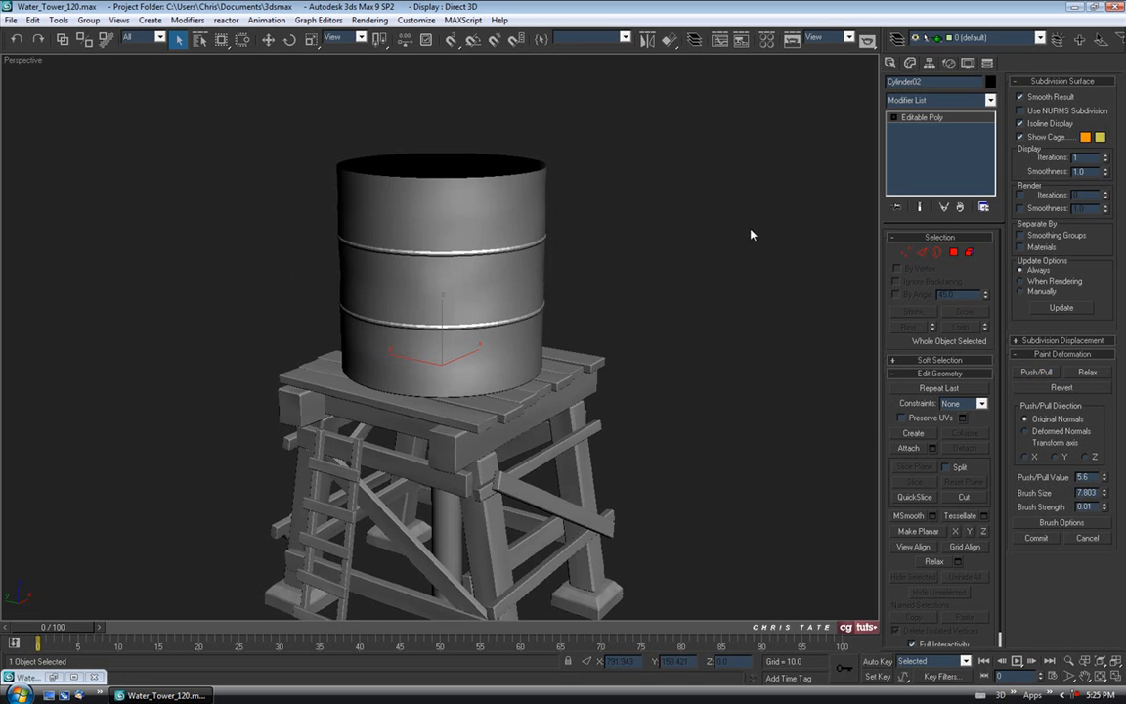
middle_click_drag(695, 249, 678, 181)
left_click(682, 212)
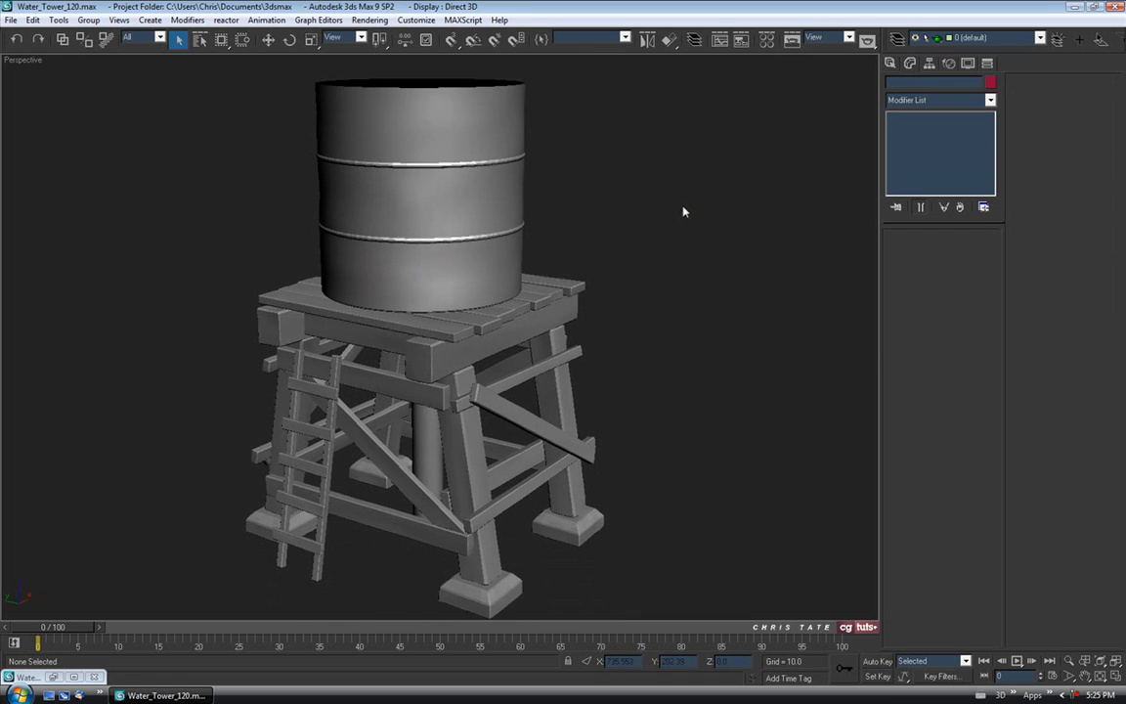
scroll(676, 212, "down", 2)
key("m")
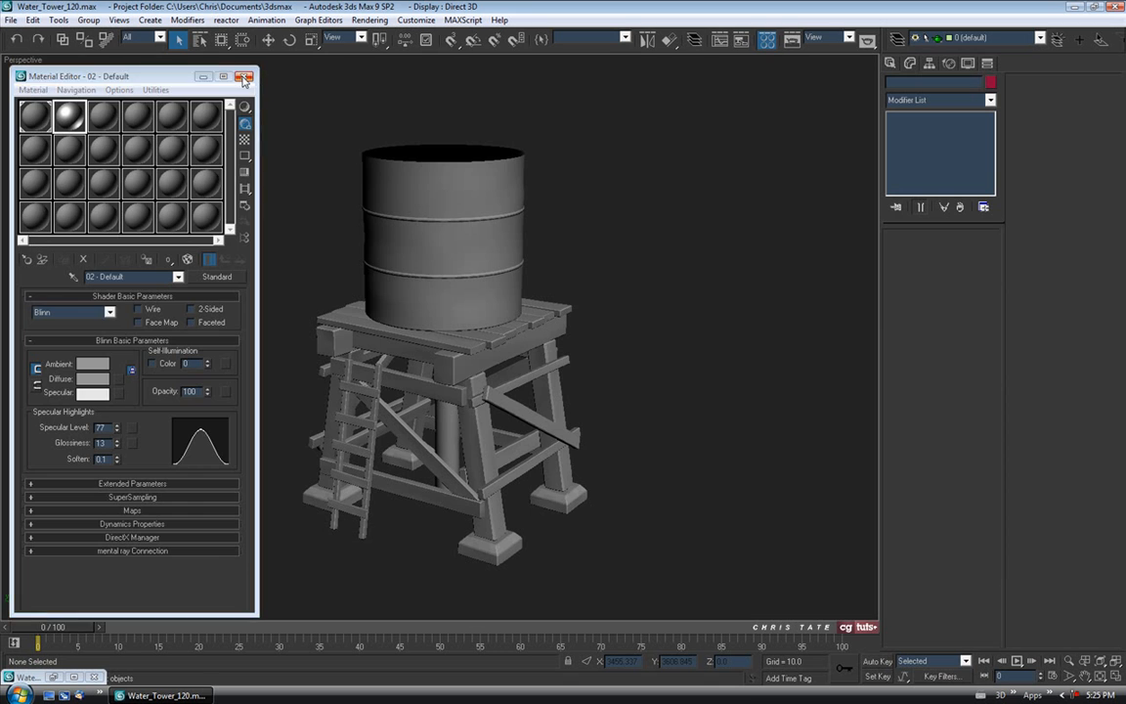
left_click(245, 76)
Review the whole tower with edged faces from the front and ladder side, then open the File menu.
mouse_move(726, 181)
middle_mouse_down("alt")
mouse_move(676, 193)
mouse_move(701, 181)
mouse_move(777, 183)
mouse_move(764, 211)
mouse_move(432, 193)
mouse_move(485, 179)
mouse_move(621, 193)
middle_mouse_up("alt")
key("F4")
middle_click_drag(535, 221, 520, 307, "alt")
scroll(551, 228, "up", 3)
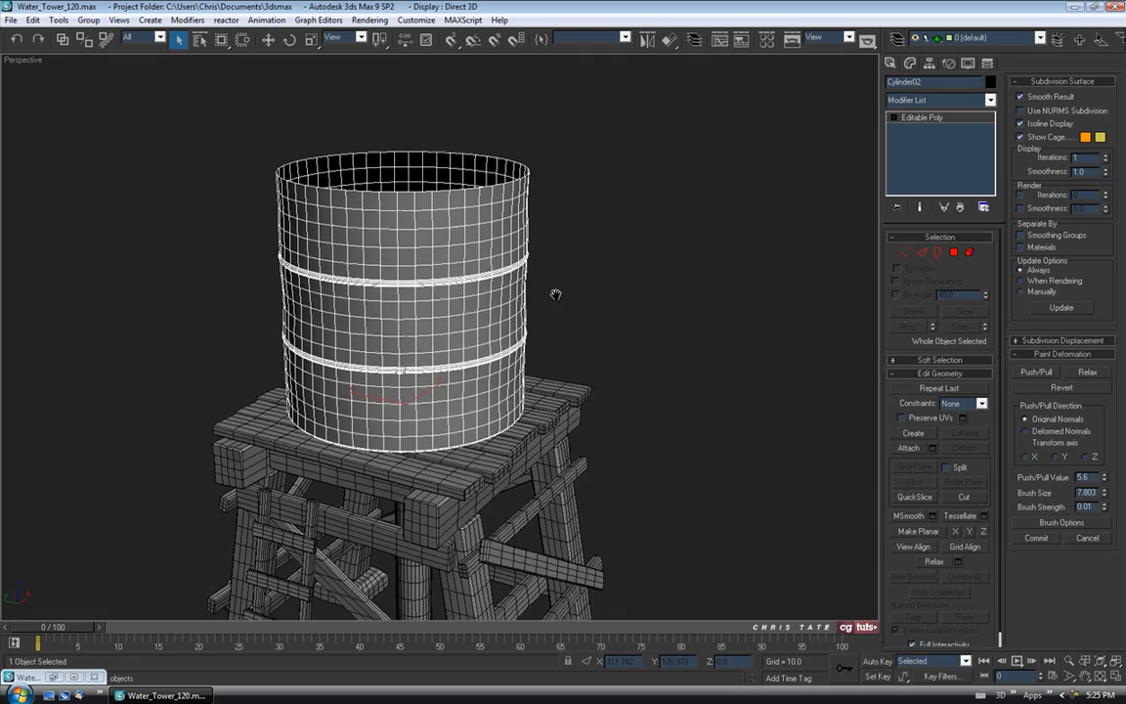
scroll(500, 283, "up", 6)
middle_click_drag(542, 275, 508, 312, "alt")
scroll(507, 312, "down", 7)
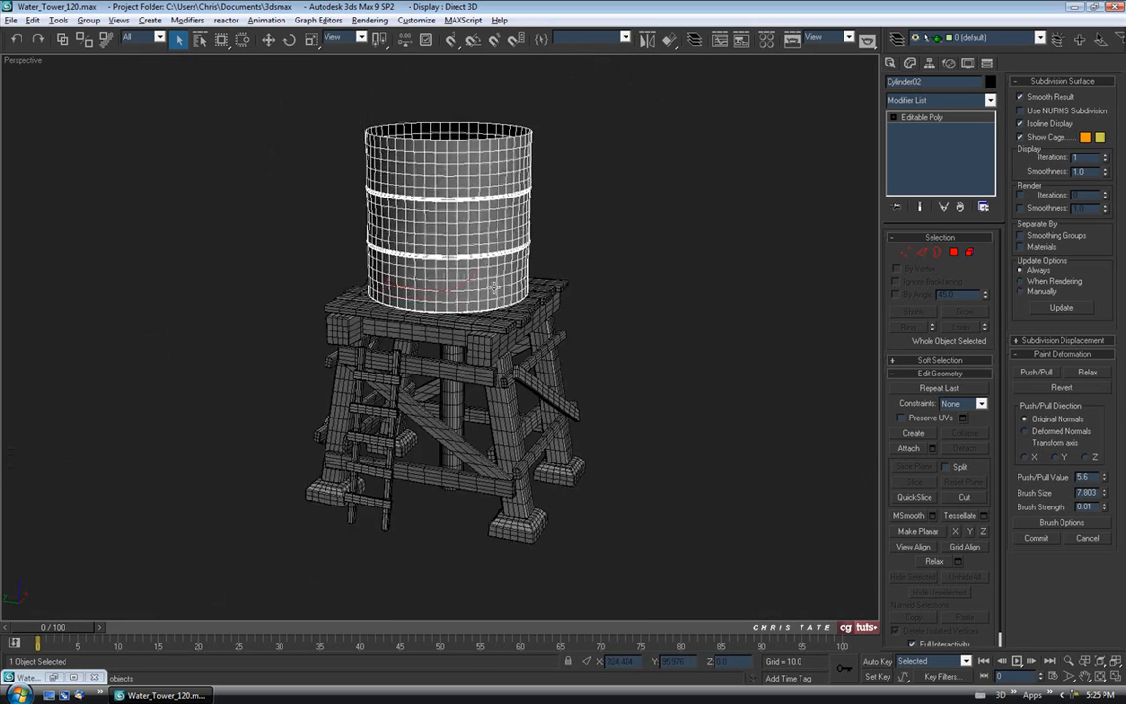
left_click(586, 259)
middle_click_drag(551, 253, 520, 267)
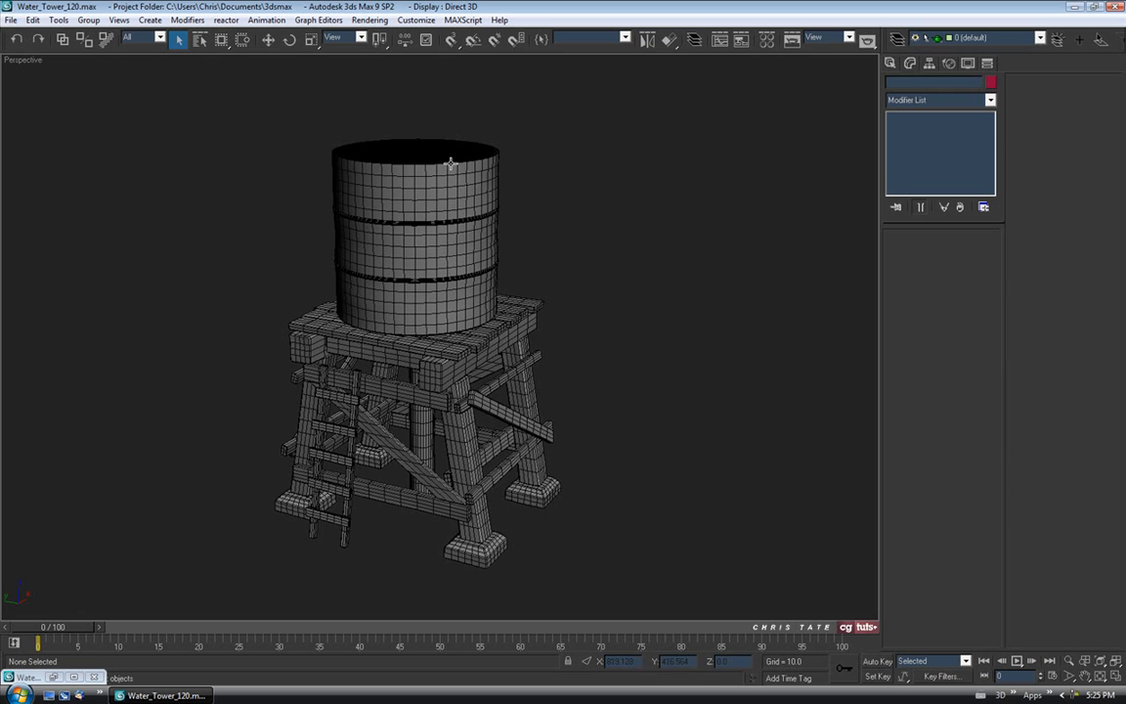
left_click(10, 20)
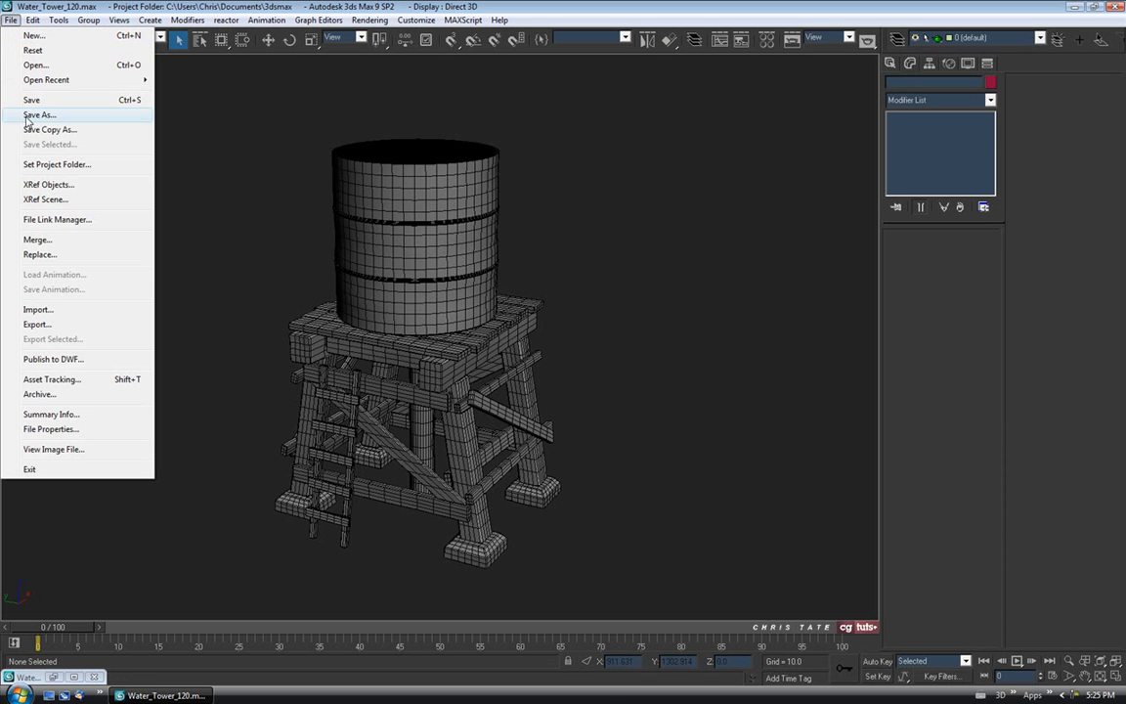